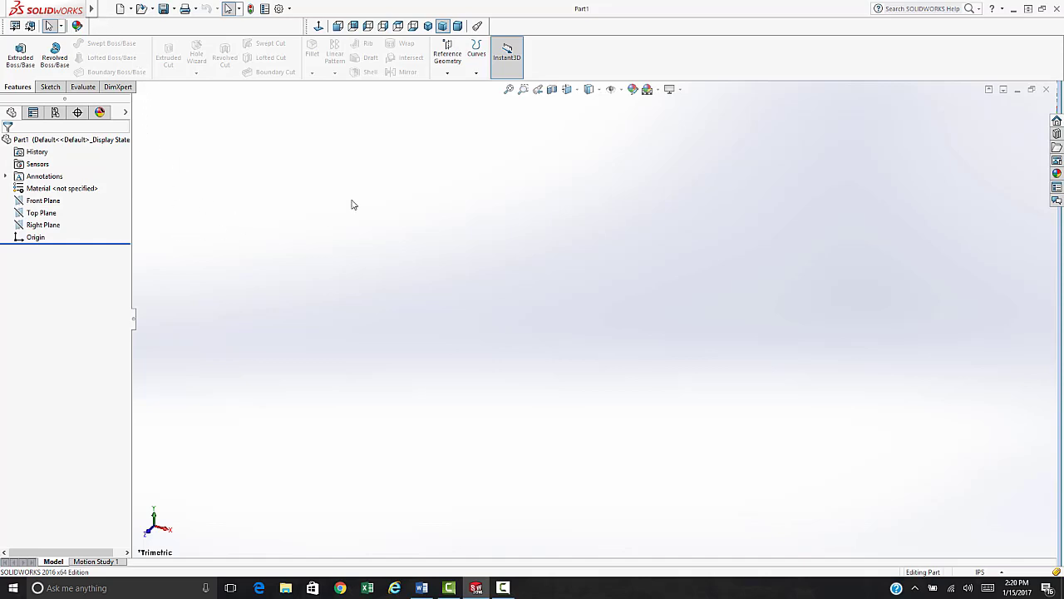
Open the part's custom file properties and add a Description property of type Text.
{"action": "left_click", "coordinate": [105, 9]}
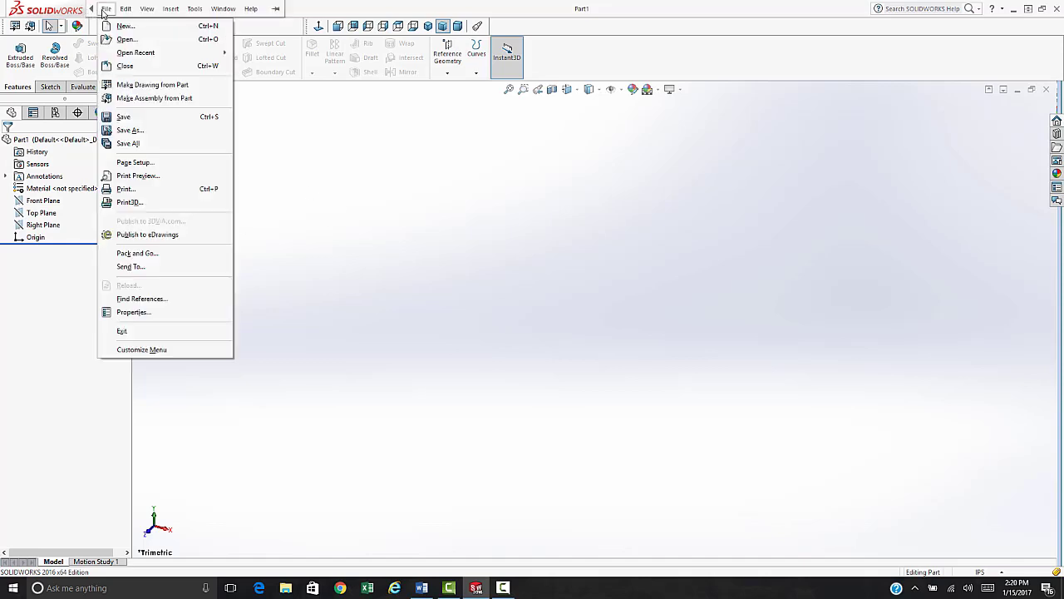
{"action": "left_click", "coordinate": [132, 315]}
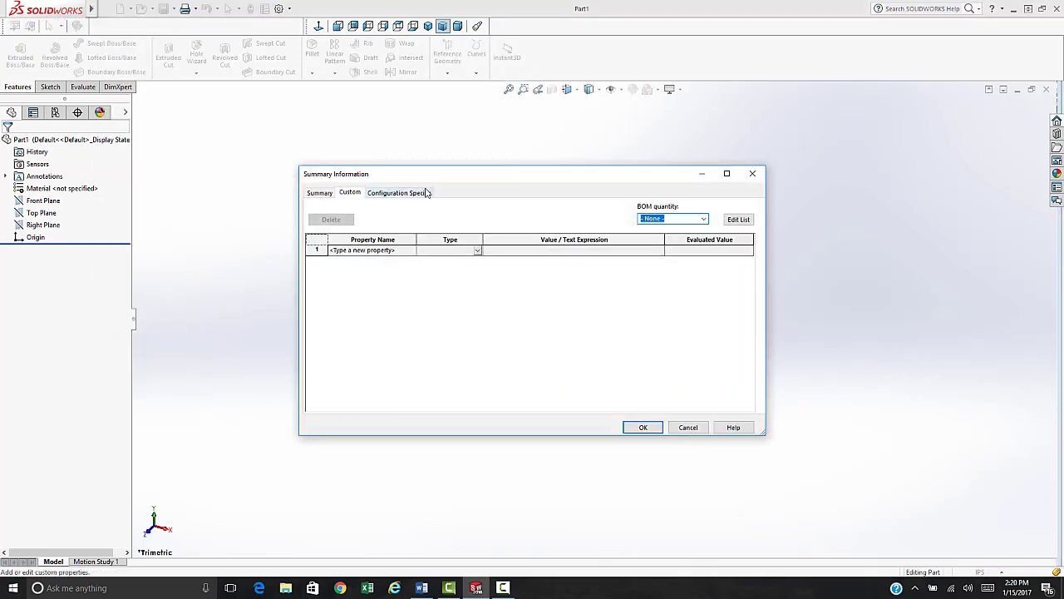
{"action": "left_click", "coordinate": [357, 196]}
{"action": "left_click", "coordinate": [412, 253]}
{"action": "left_click", "coordinate": [410, 251]}
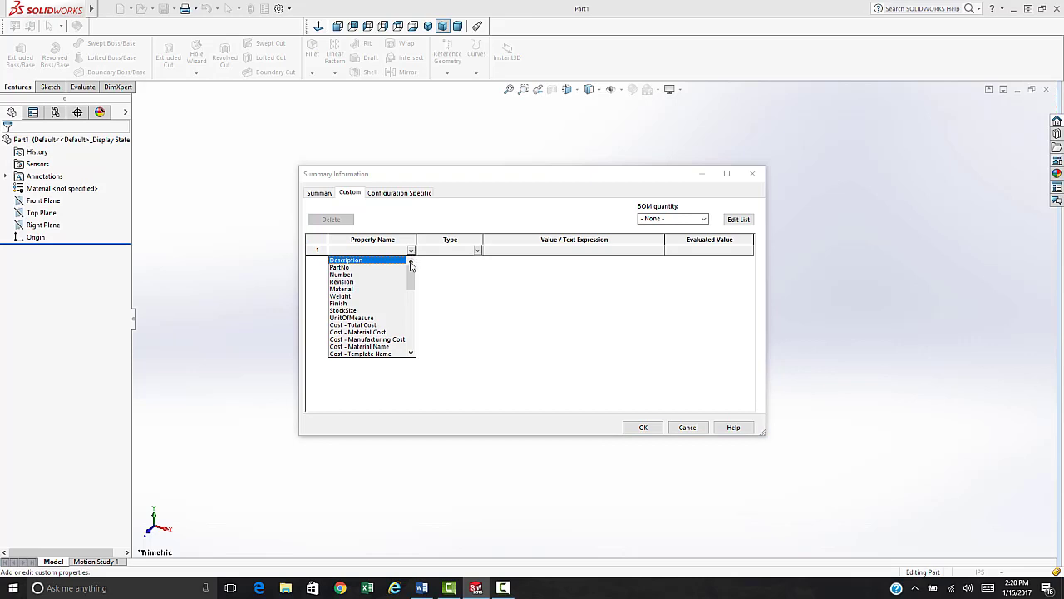
{"action": "left_click", "coordinate": [354, 261]}
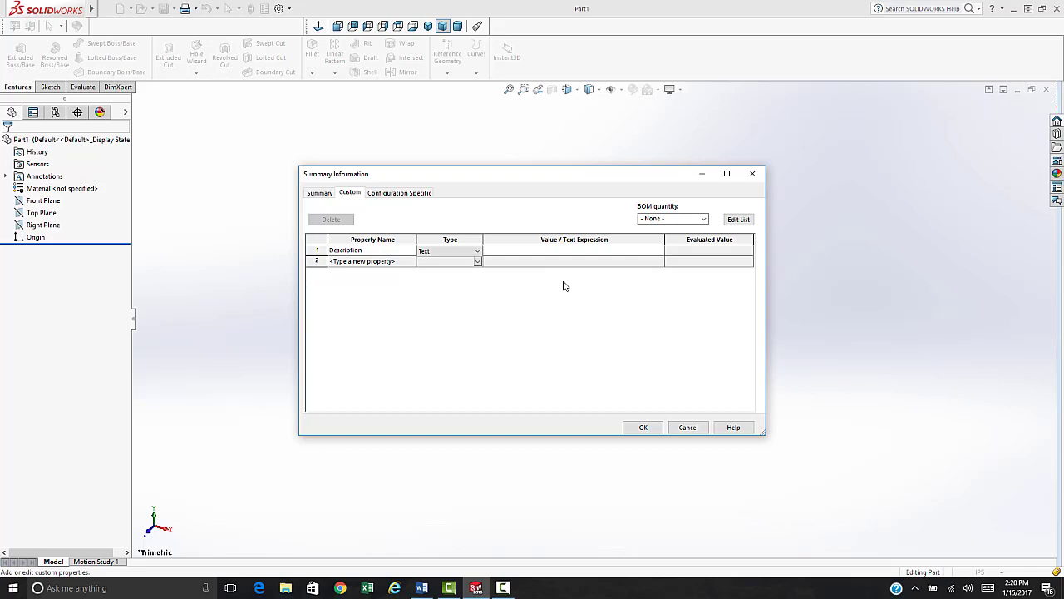
Add a Material custom property of type Text and link its value to the part's material.
{"action": "left_click", "coordinate": [397, 261]}
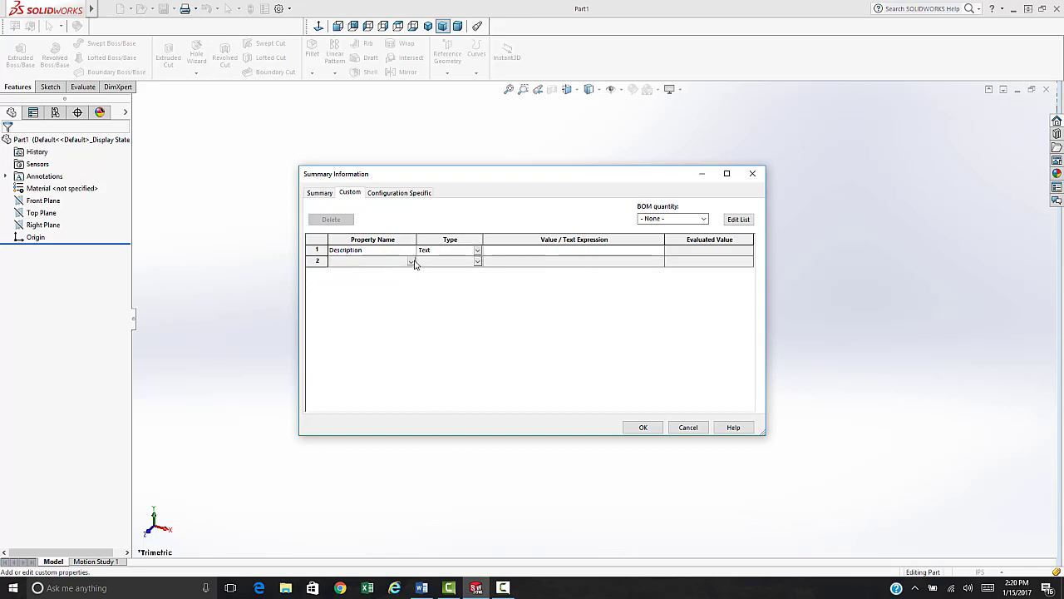
{"action": "left_click", "coordinate": [411, 261]}
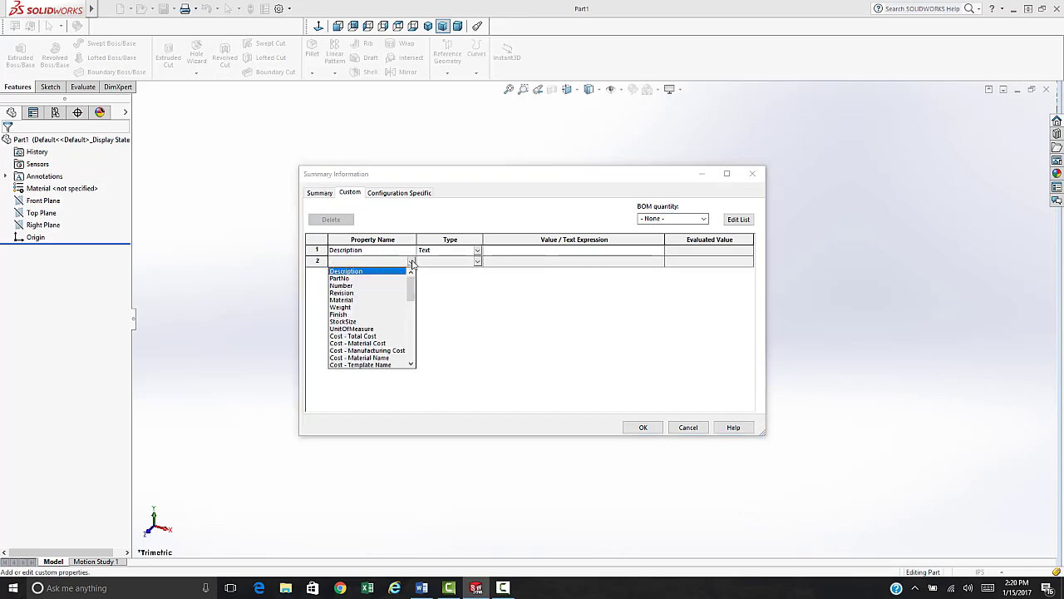
{"action": "left_click", "coordinate": [343, 299]}
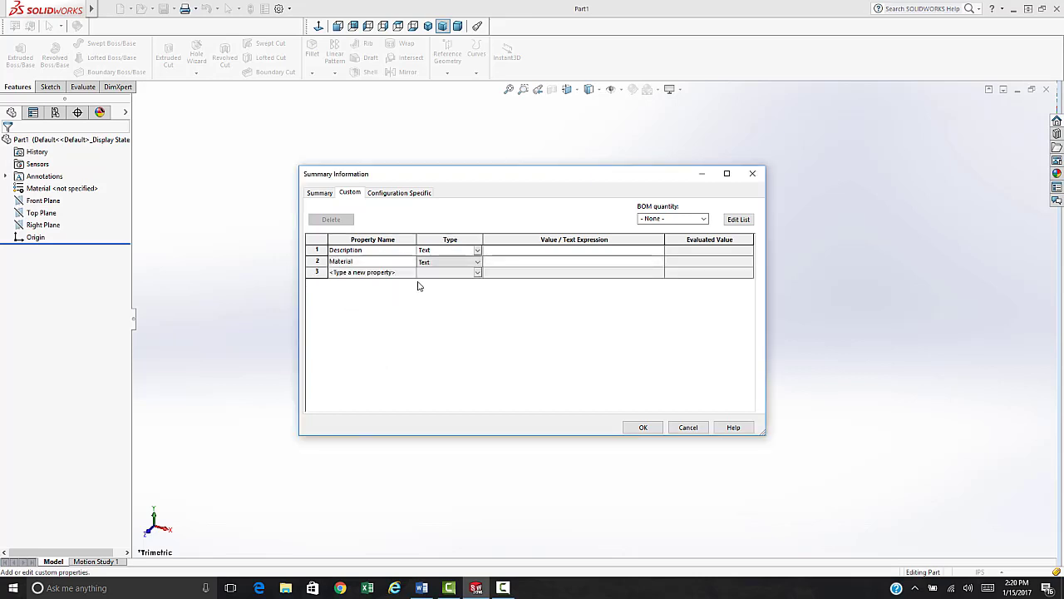
{"action": "left_click", "coordinate": [505, 262]}
{"action": "left_click", "coordinate": [659, 261]}
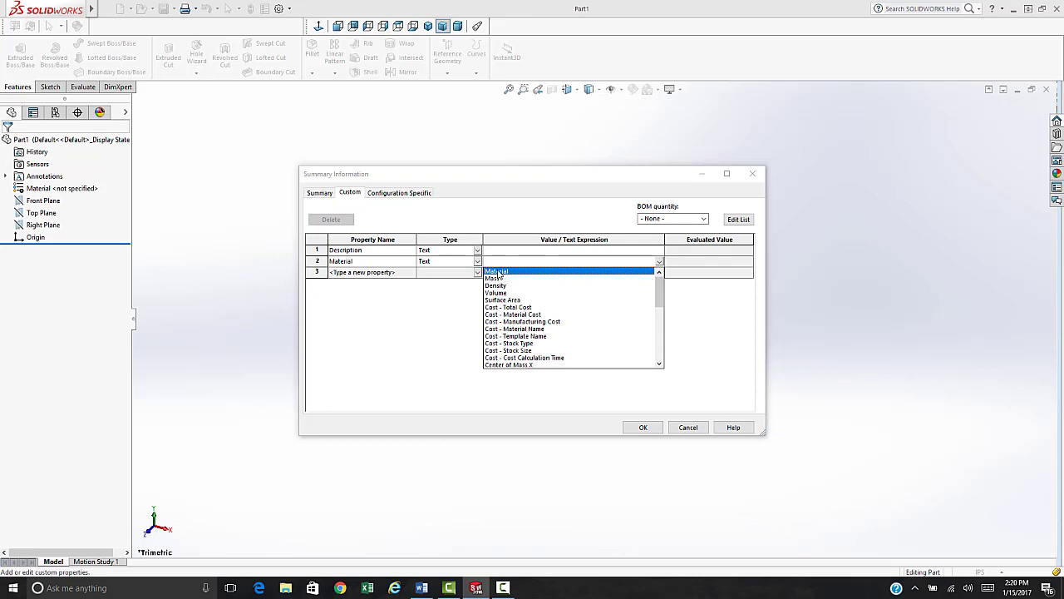
{"action": "left_click", "coordinate": [498, 272]}
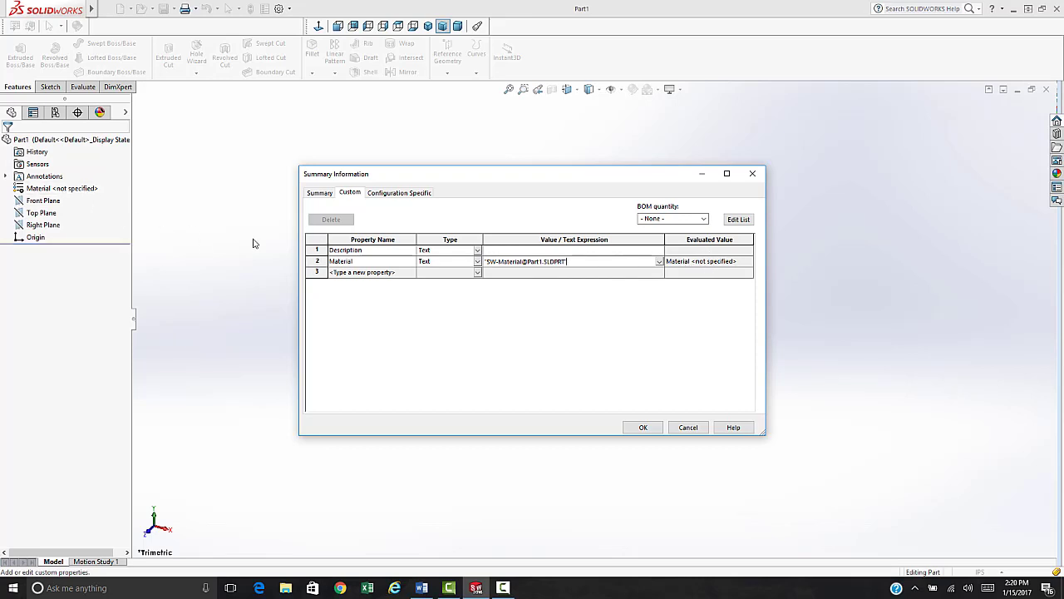
Add a Weight custom property of type Text linked to the part's mass, with the suffix "lbs".
{"action": "left_click", "coordinate": [410, 274]}
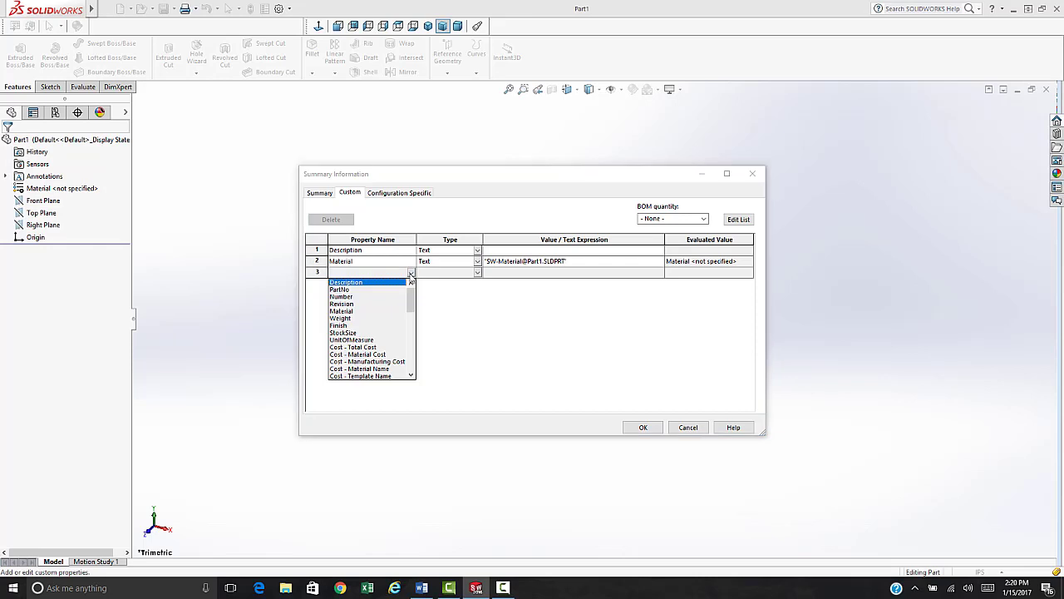
{"action": "left_click", "coordinate": [340, 319]}
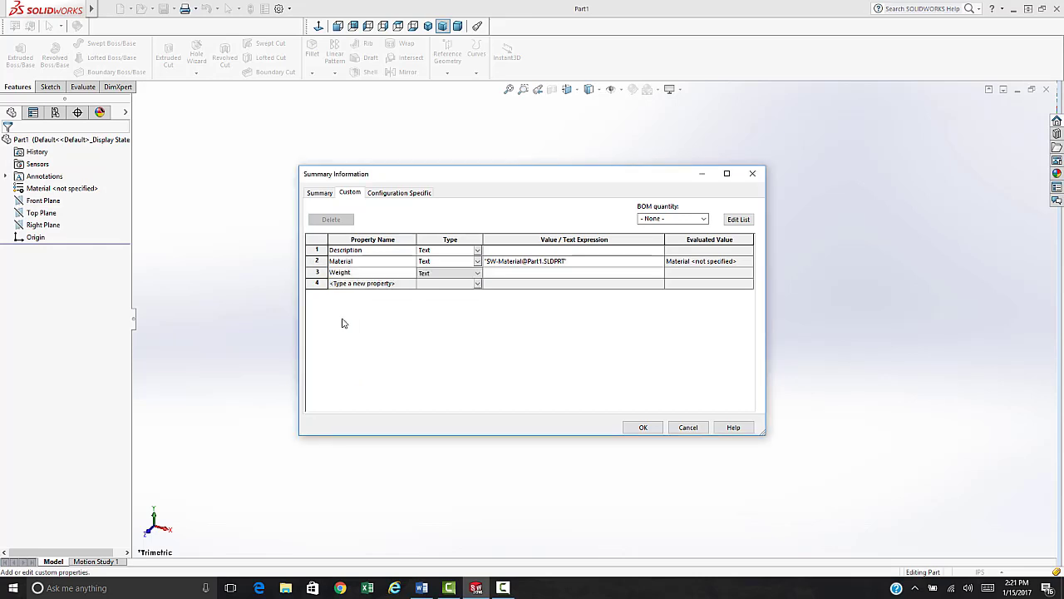
{"action": "left_click", "coordinate": [499, 275]}
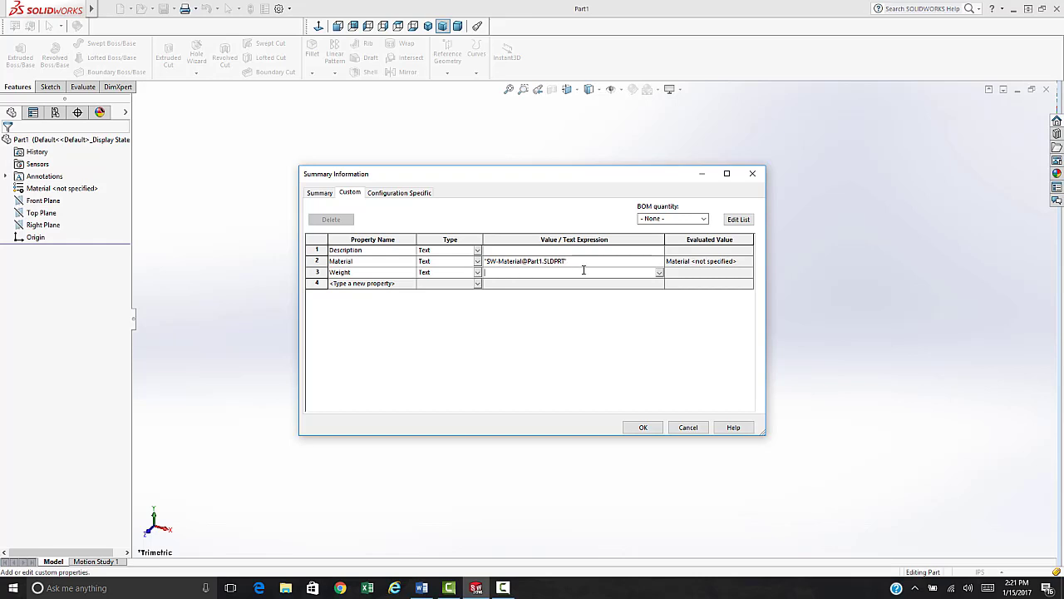
{"action": "left_click", "coordinate": [659, 274]}
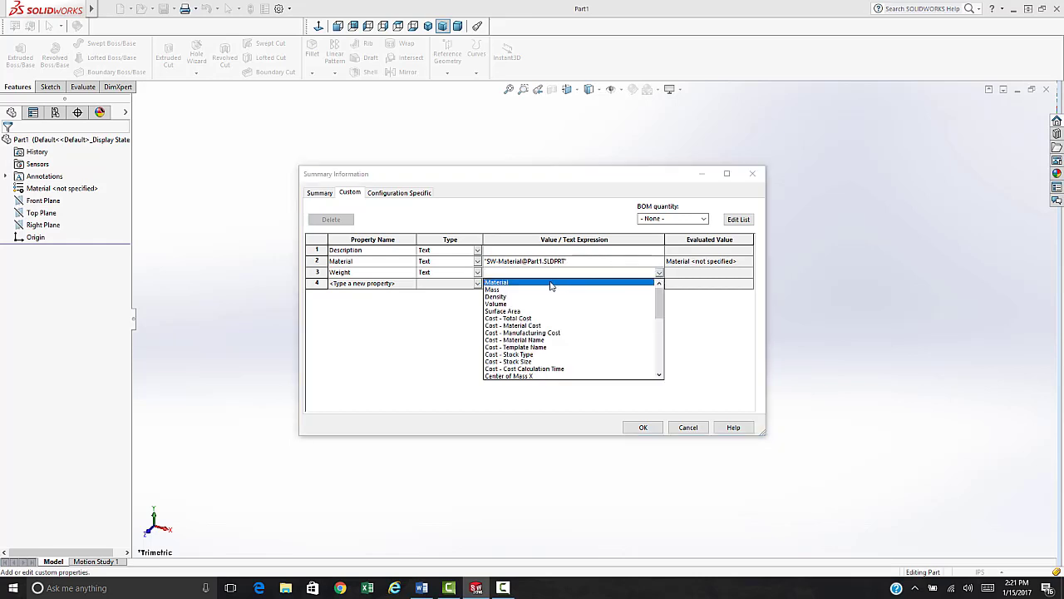
{"action": "left_click", "coordinate": [498, 290]}
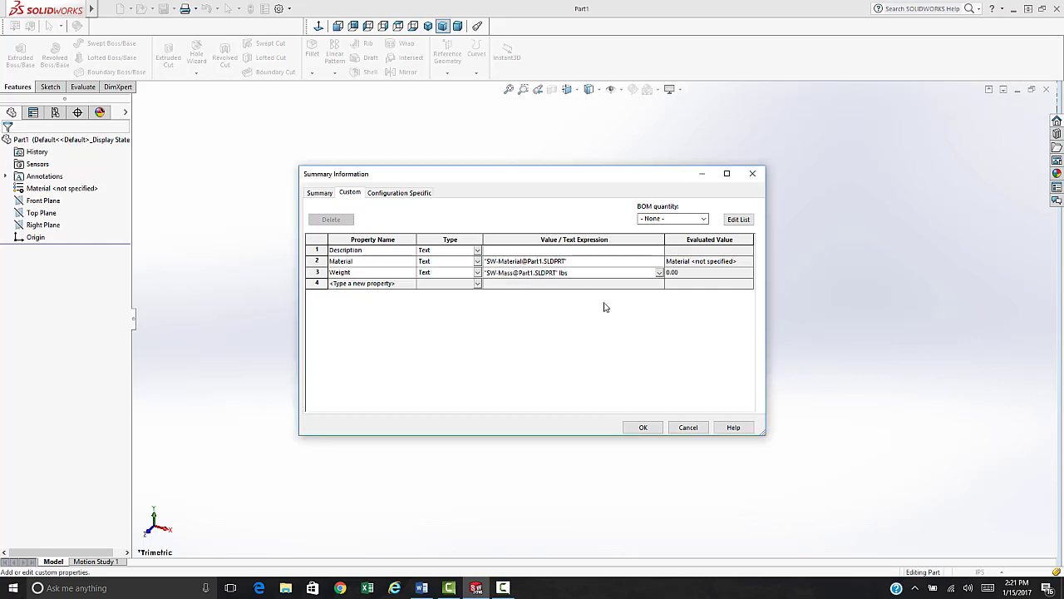
{"action": "key", "text": "Return"}
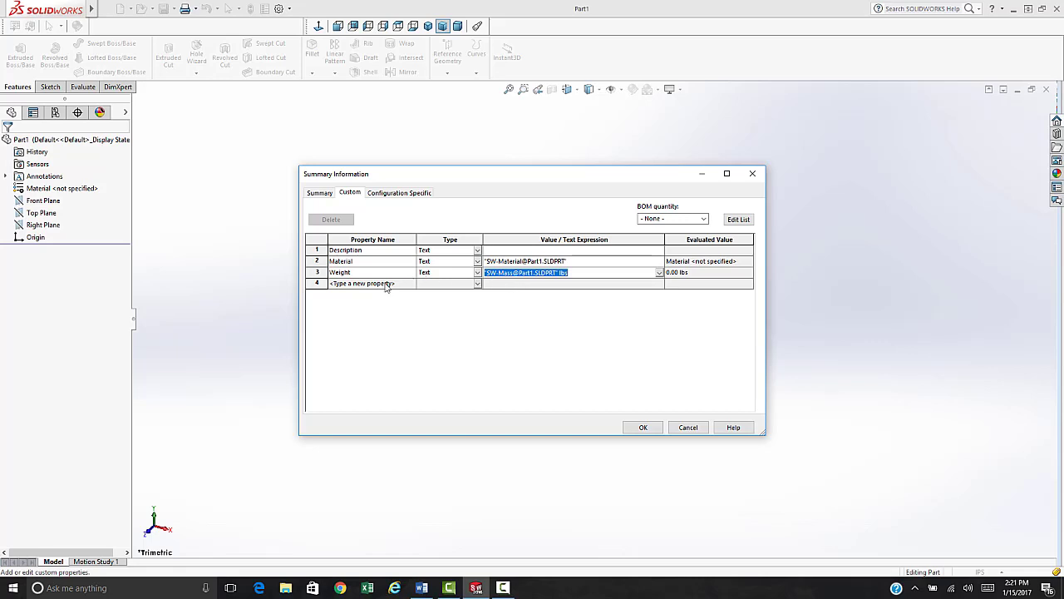
Add a Finish custom property of type Text in the fourth row.
{"action": "left_click", "coordinate": [411, 284]}
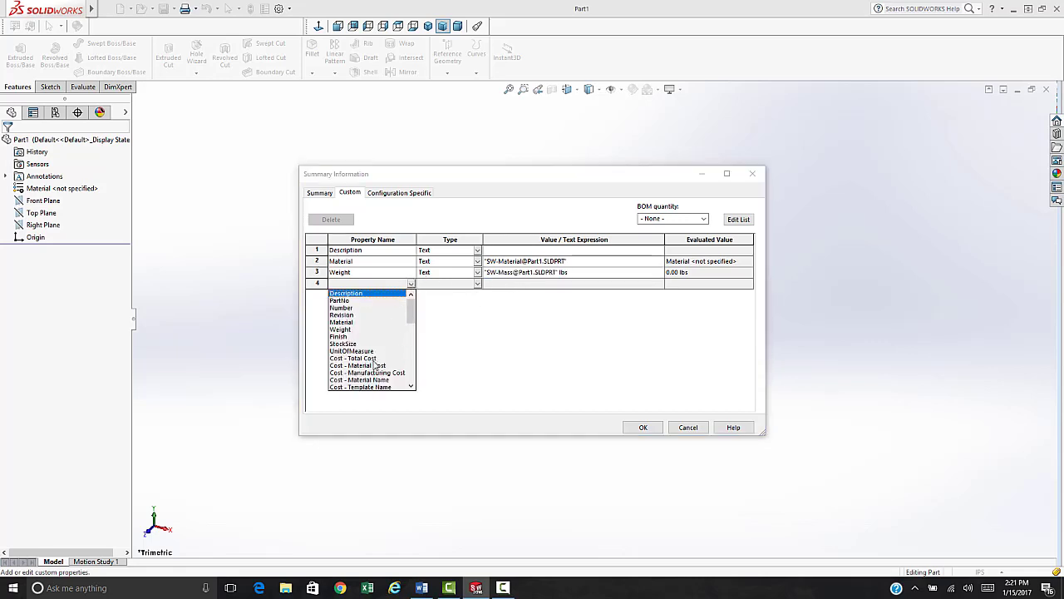
{"action": "scroll", "coordinate": [379, 363], "scroll_direction": "down", "scroll_amount": 2}
{"action": "scroll", "coordinate": [378, 363], "scroll_direction": "up", "scroll_amount": 2}
{"action": "scroll", "coordinate": [370, 349], "scroll_direction": "up", "scroll_amount": 1}
{"action": "left_click", "coordinate": [340, 337]}
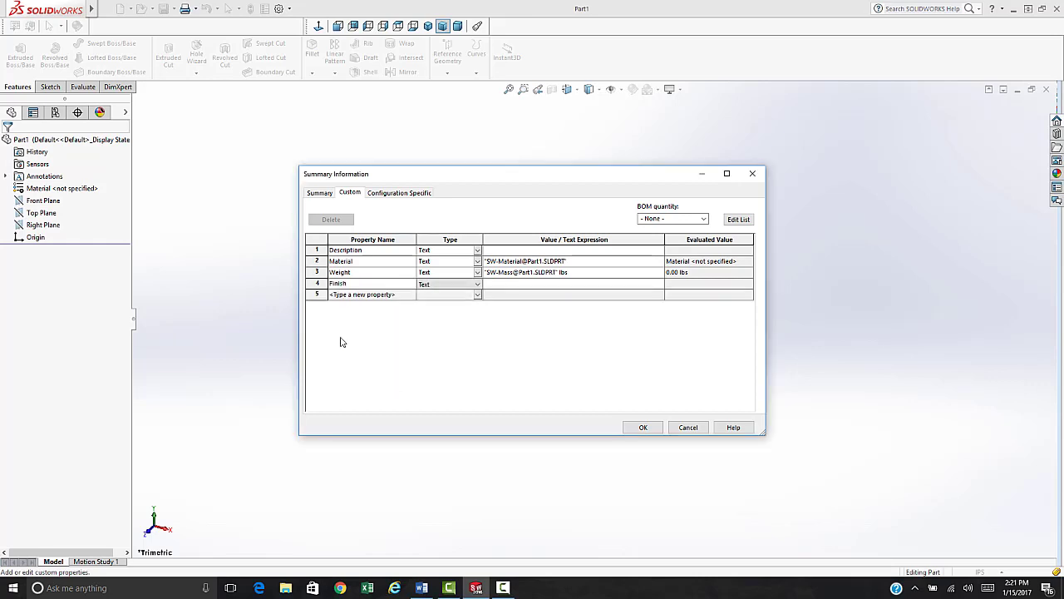
Try typing "Anod" as the Finish property's value, erase characters from it and accept the custom properties.
{"action": "left_click", "coordinate": [498, 286]}
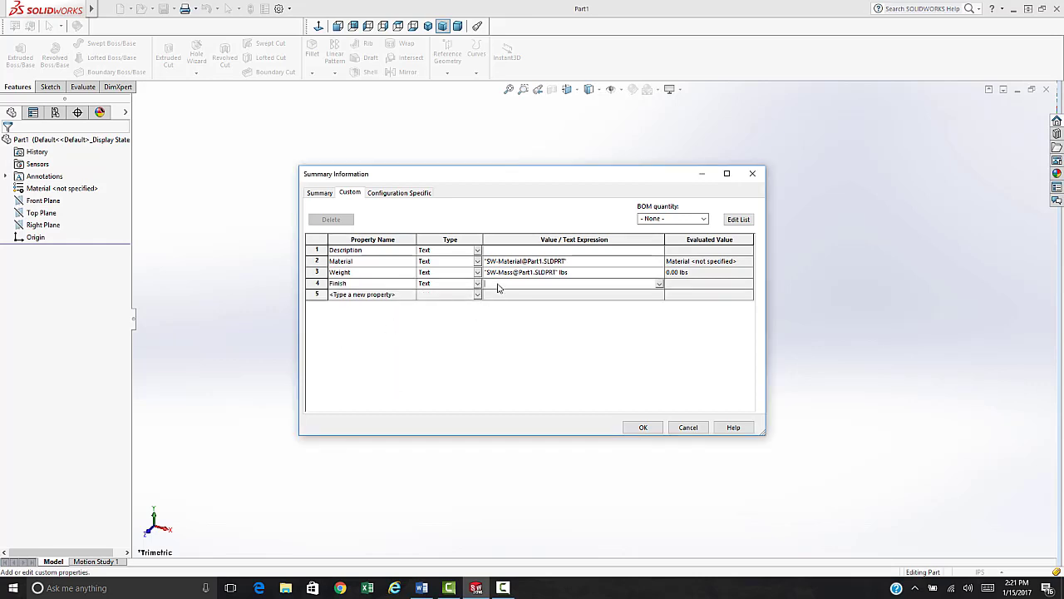
{"action": "left_click", "coordinate": [658, 284]}
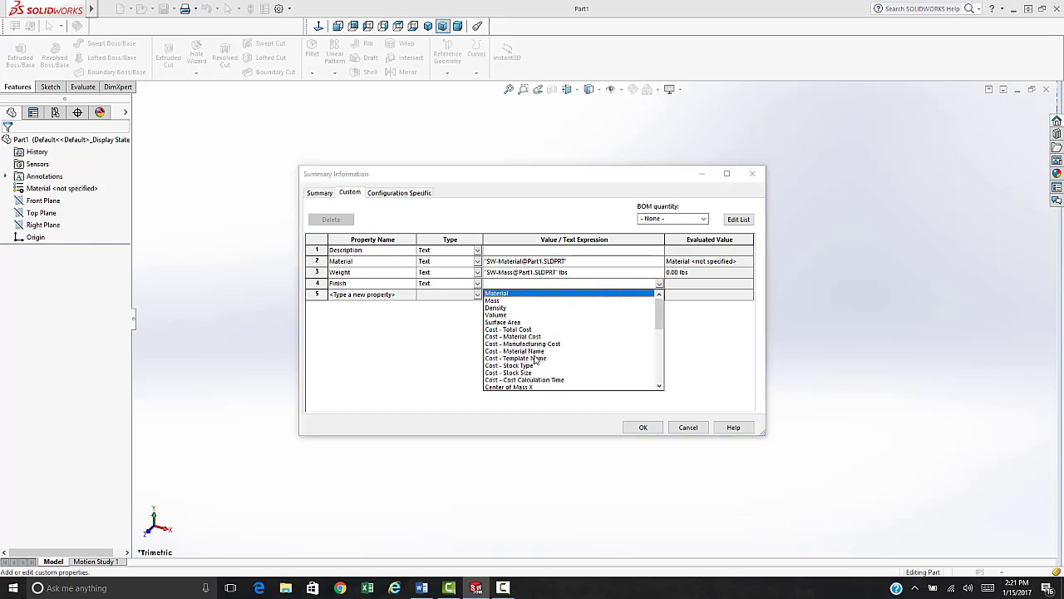
{"action": "left_click", "coordinate": [501, 284]}
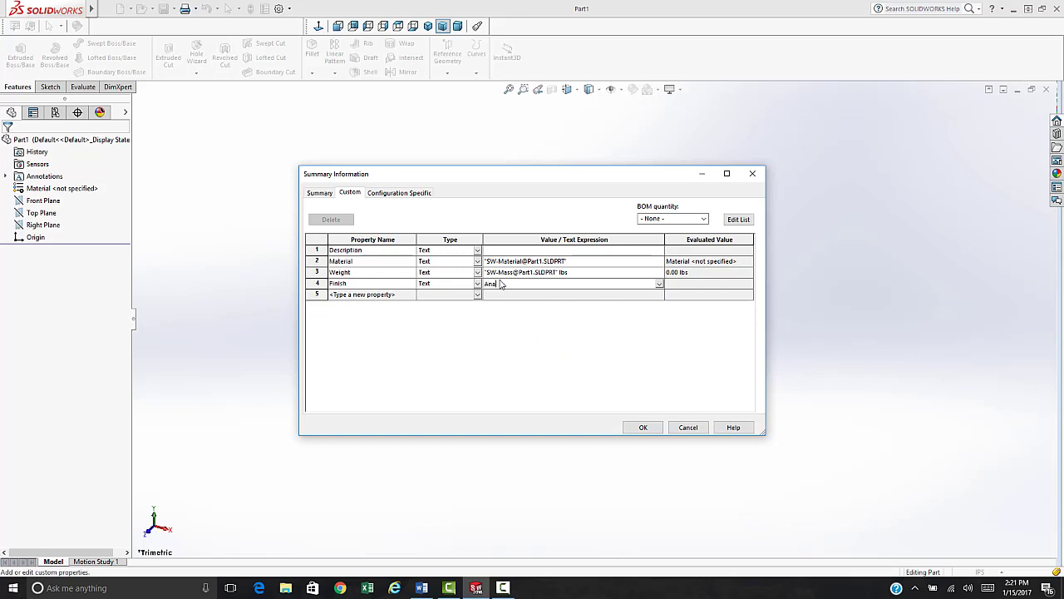
{"action": "type", "text": "Anod"}
{"action": "key", "text": "BackSpace"}
{"action": "key", "text": "BackSpace"}
{"action": "left_click", "coordinate": [643, 427]}
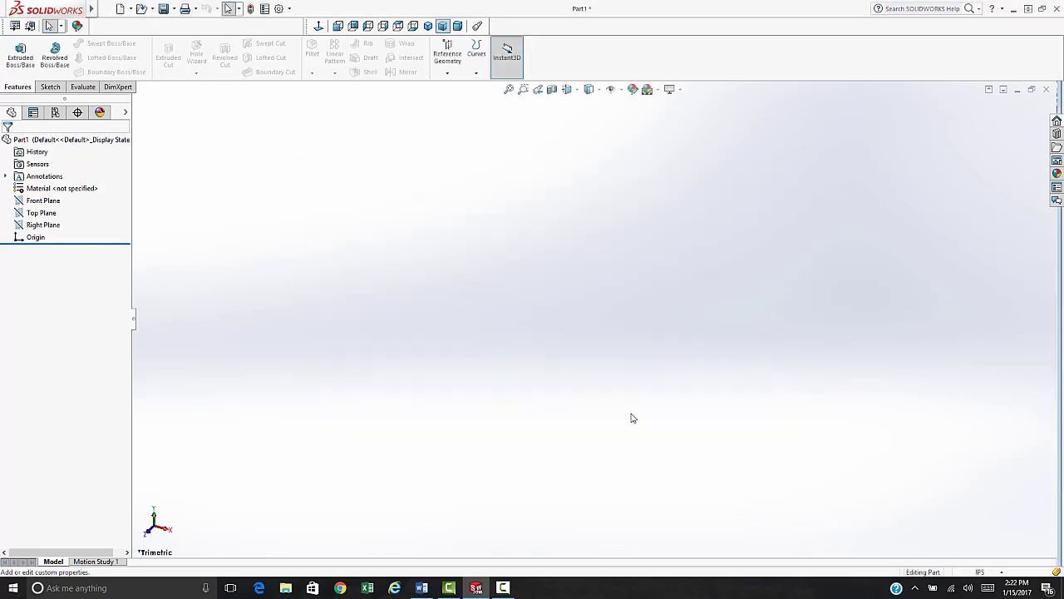
Open the document's unit settings and examine the unit system and decimals, including the system options alongside.
{"action": "left_click", "coordinate": [280, 11]}
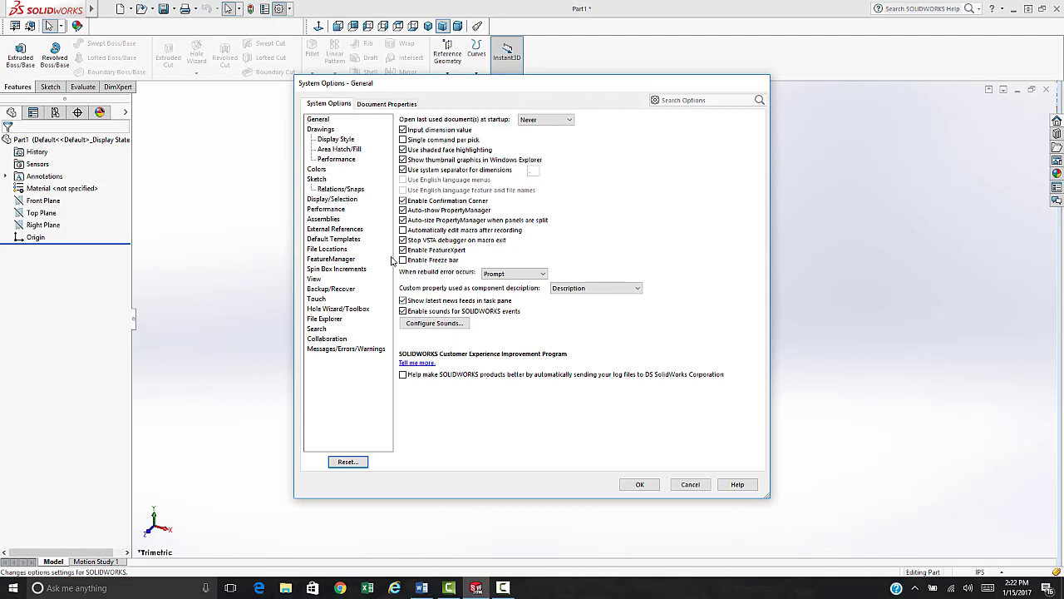
{"action": "left_click", "coordinate": [376, 103]}
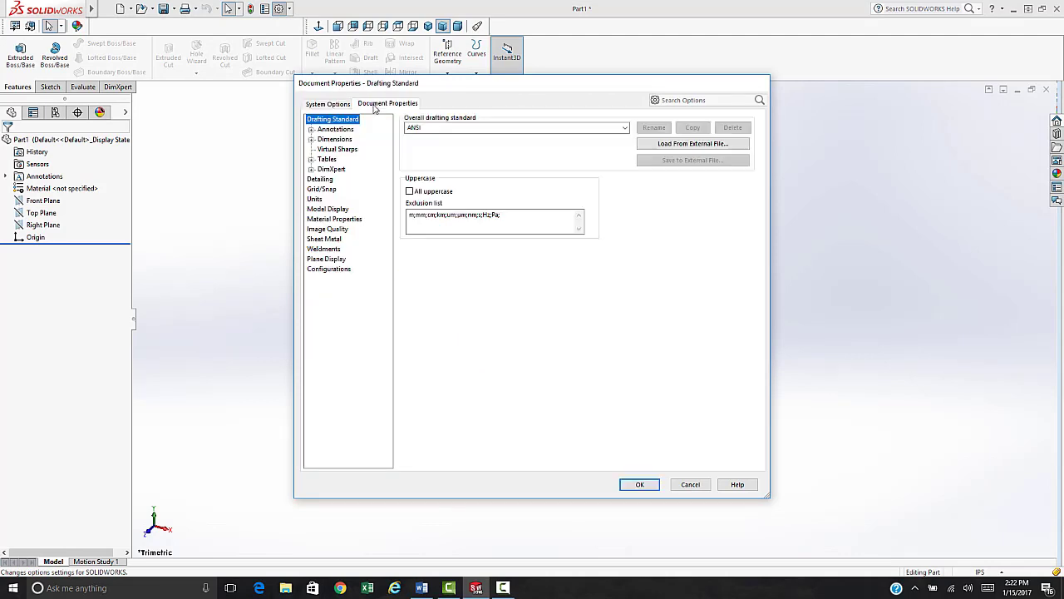
{"action": "left_click", "coordinate": [316, 200]}
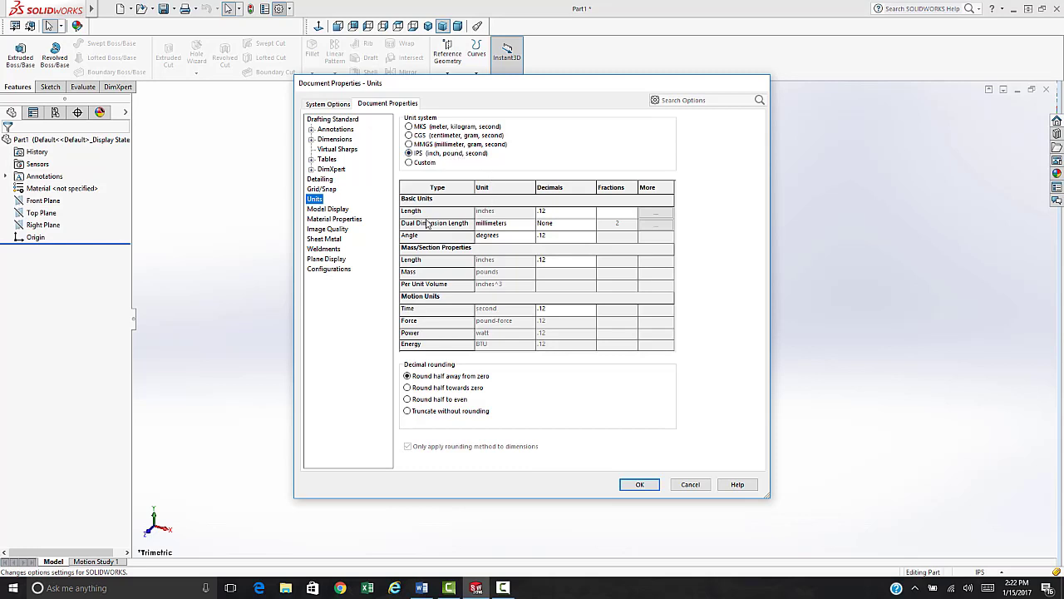
{"action": "left_click", "coordinate": [331, 105]}
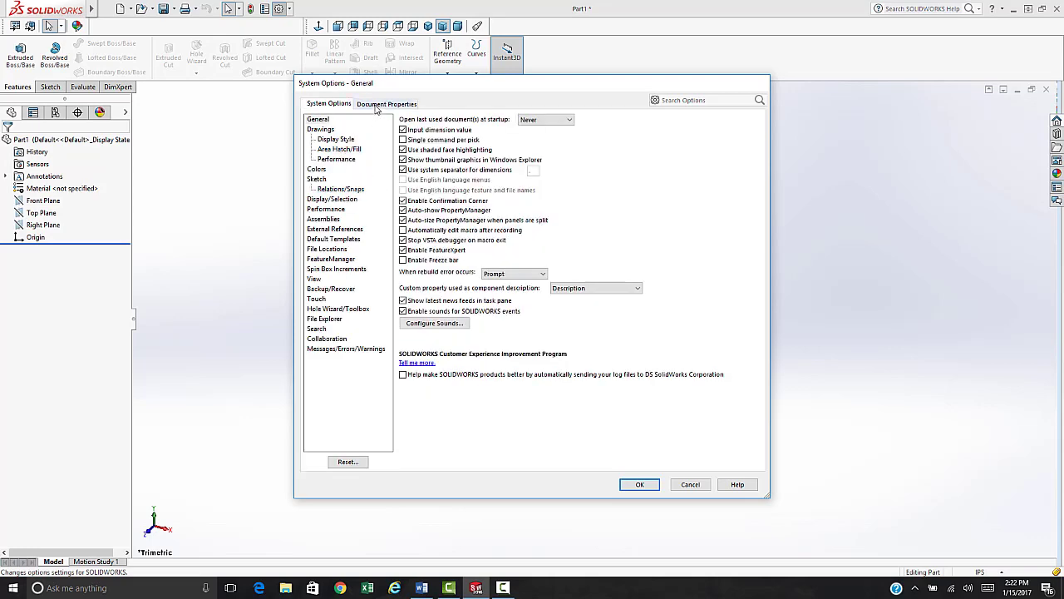
Set the document's primary dimension precision to .123, enable centering between extension lines, and apply the settings.
{"action": "left_click", "coordinate": [376, 109]}
{"action": "left_click", "coordinate": [334, 139]}
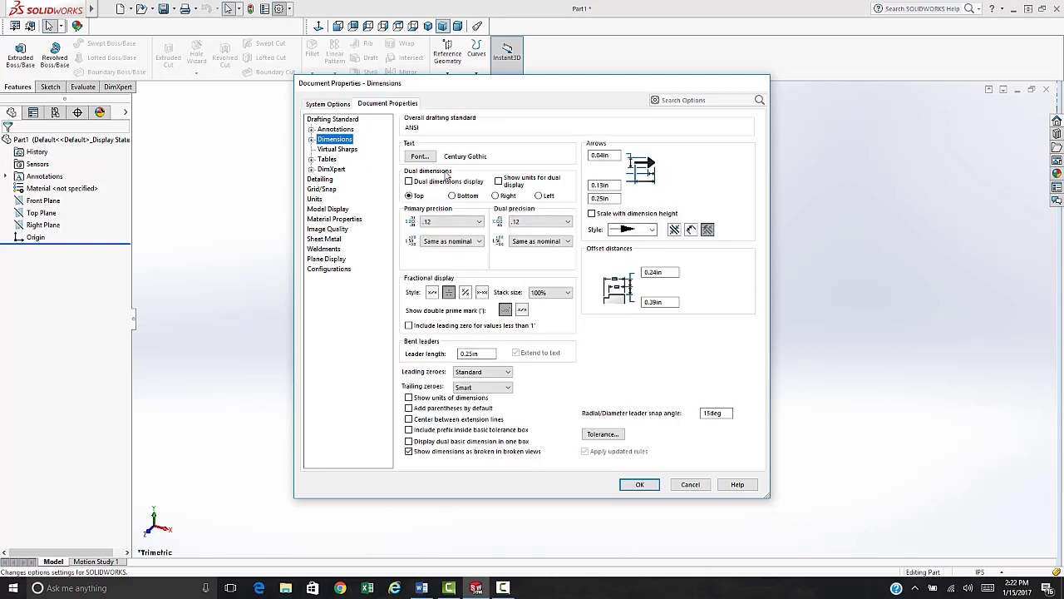
{"action": "left_click", "coordinate": [477, 222]}
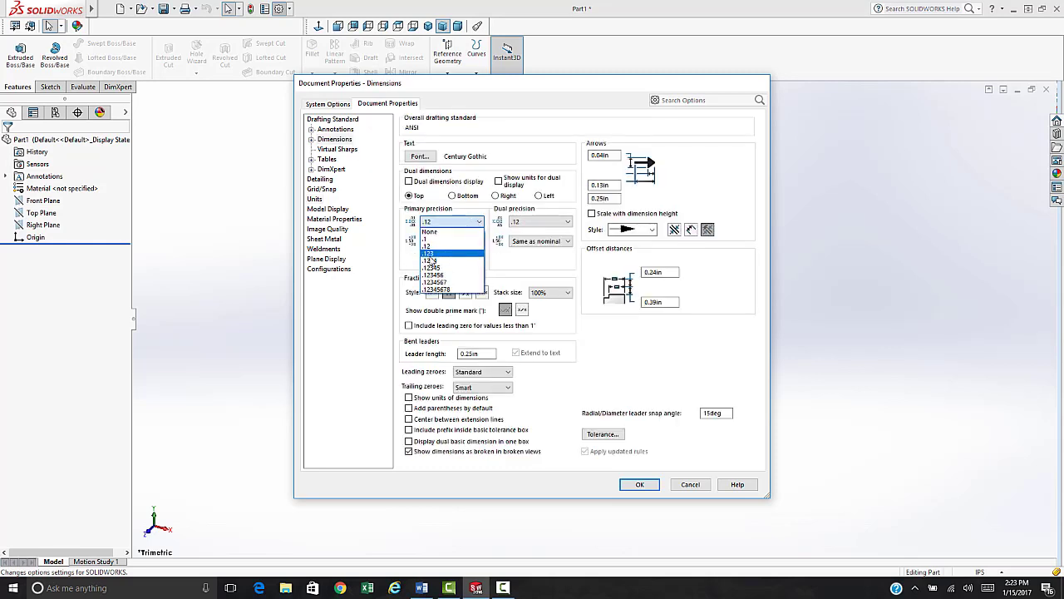
{"action": "left_click", "coordinate": [432, 254]}
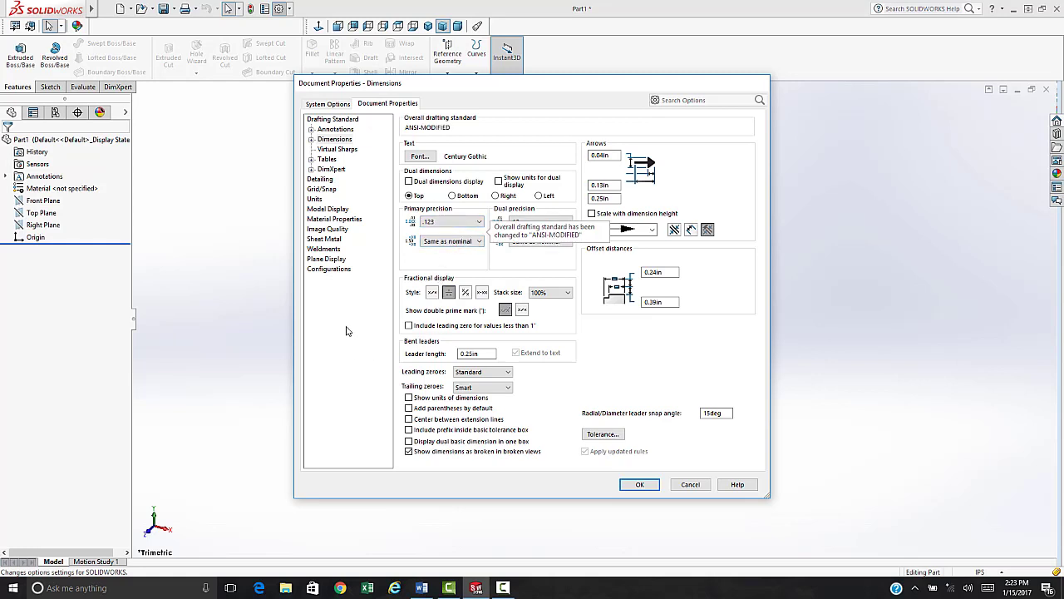
{"action": "left_click", "coordinate": [408, 419]}
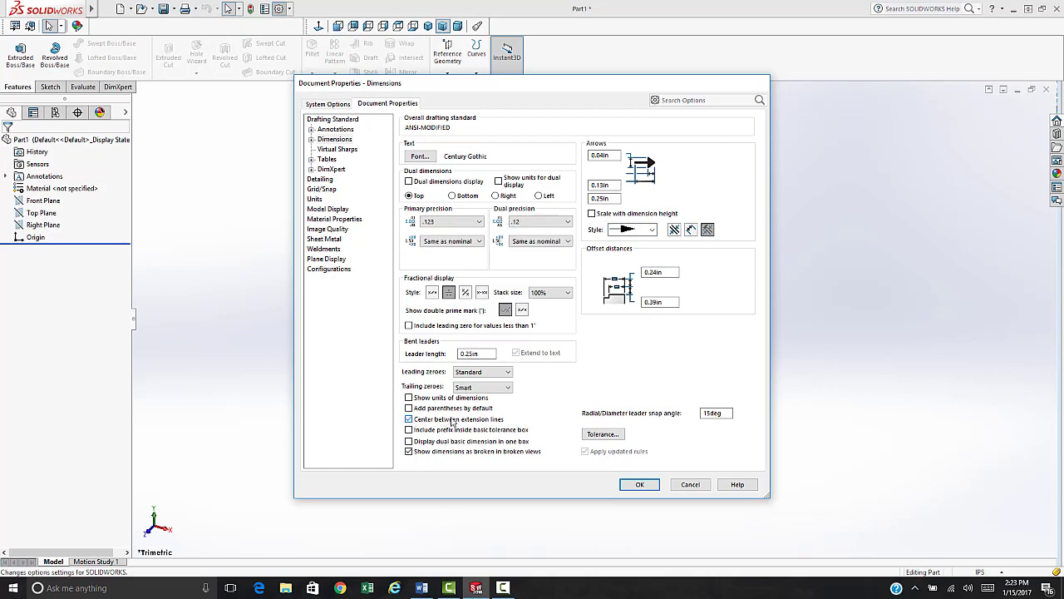
{"action": "left_click", "coordinate": [636, 487]}
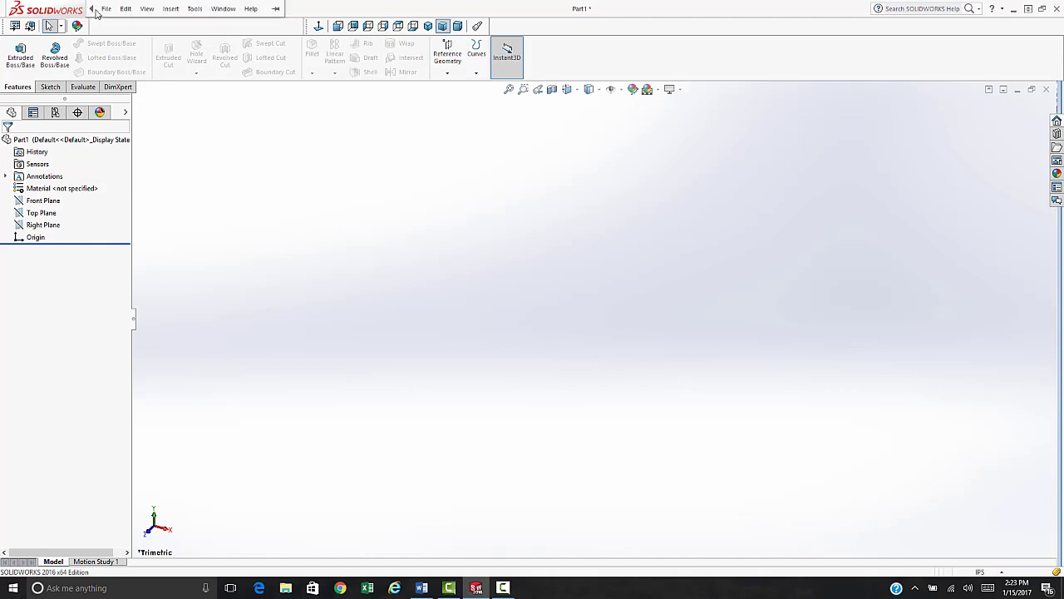
Start saving the part under a new name with the file type set to Part Templates (*.prtdot).
{"action": "left_click", "coordinate": [105, 10]}
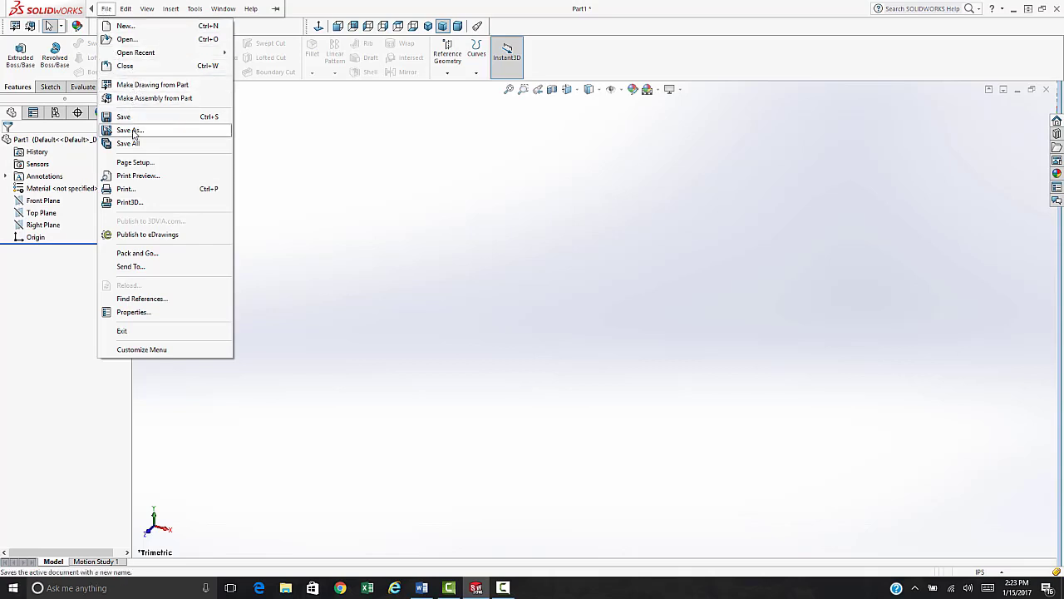
{"action": "left_click", "coordinate": [133, 130]}
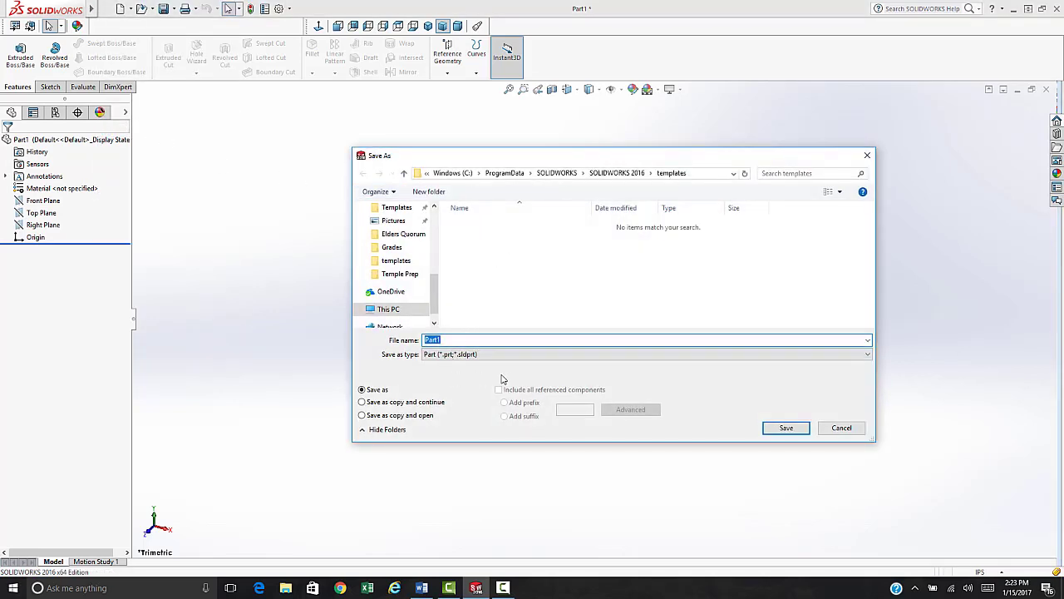
{"action": "left_click", "coordinate": [509, 354]}
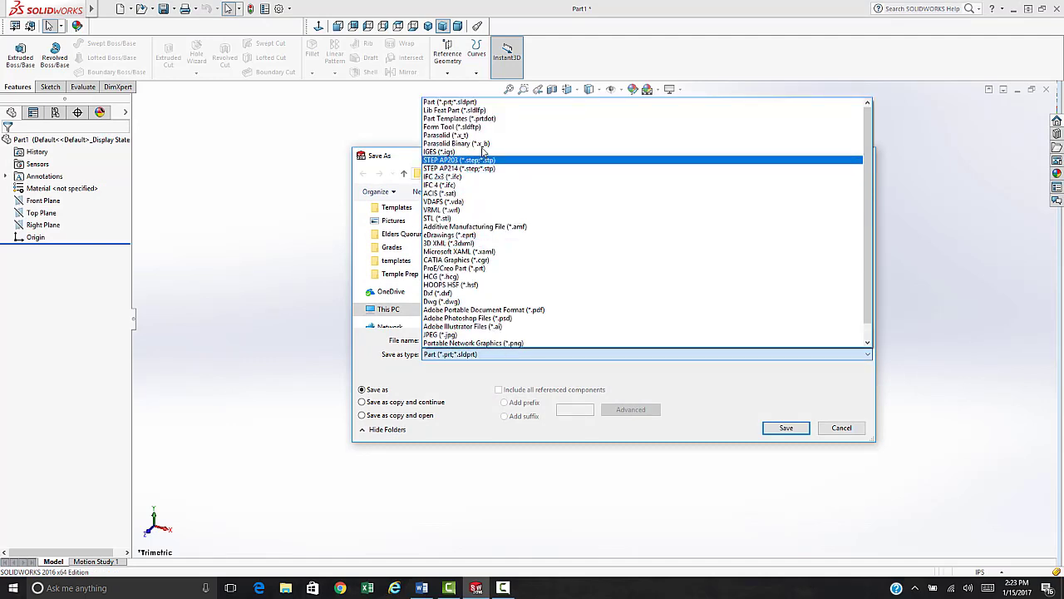
{"action": "left_click", "coordinate": [463, 119]}
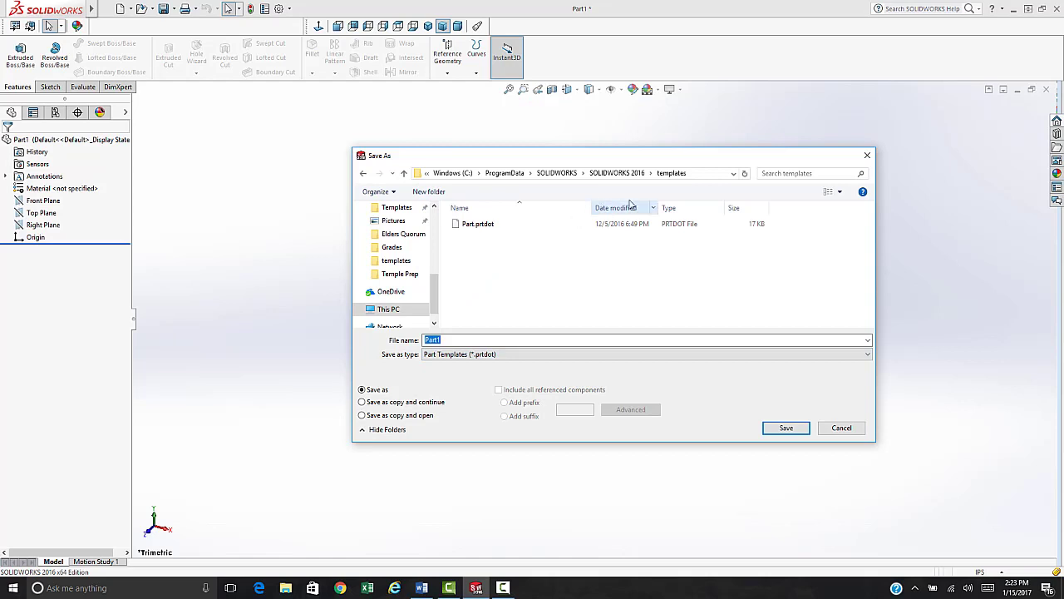
Copy the templates folder path from the save dialog and paste it on its own line in the Word document.
{"action": "left_click", "coordinate": [698, 174]}
{"action": "key", "text": "ctrl+c"}
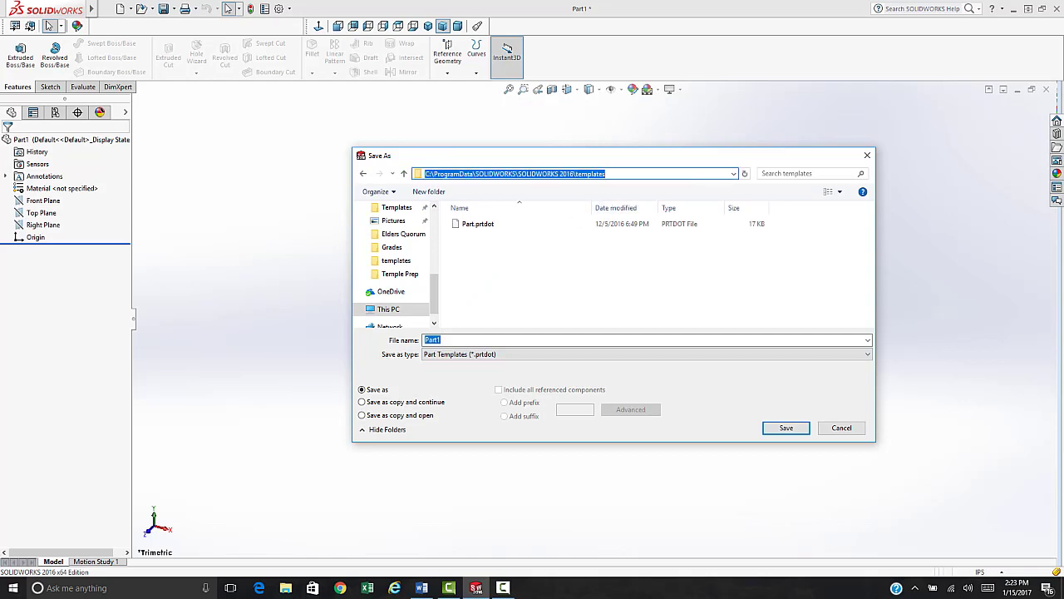
{"action": "left_click_drag", "start_coordinate": [422, 0], "coordinate": [400, 77]}
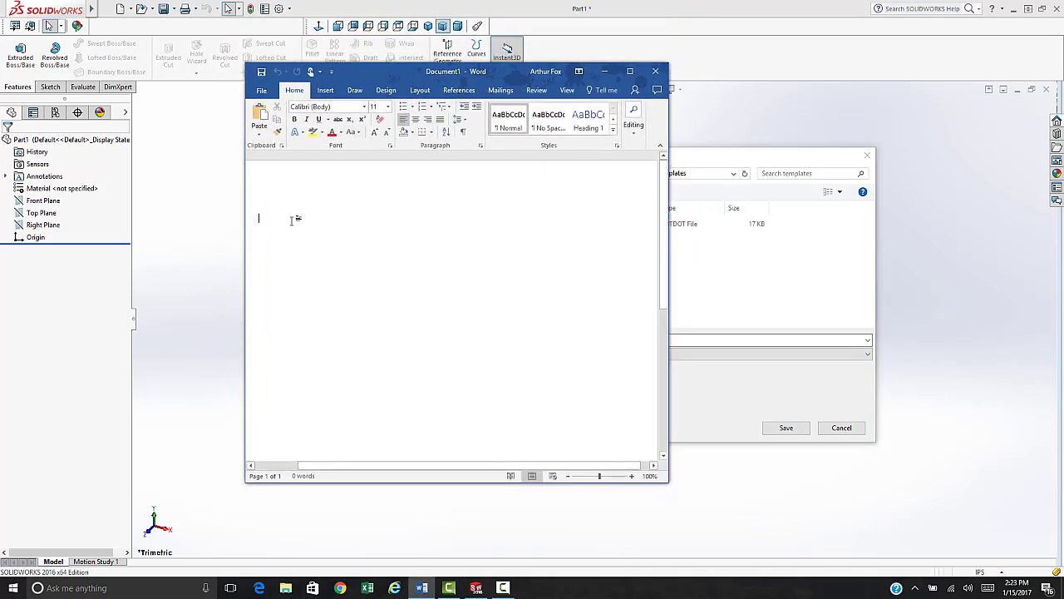
{"action": "key", "text": "ctrl+v"}
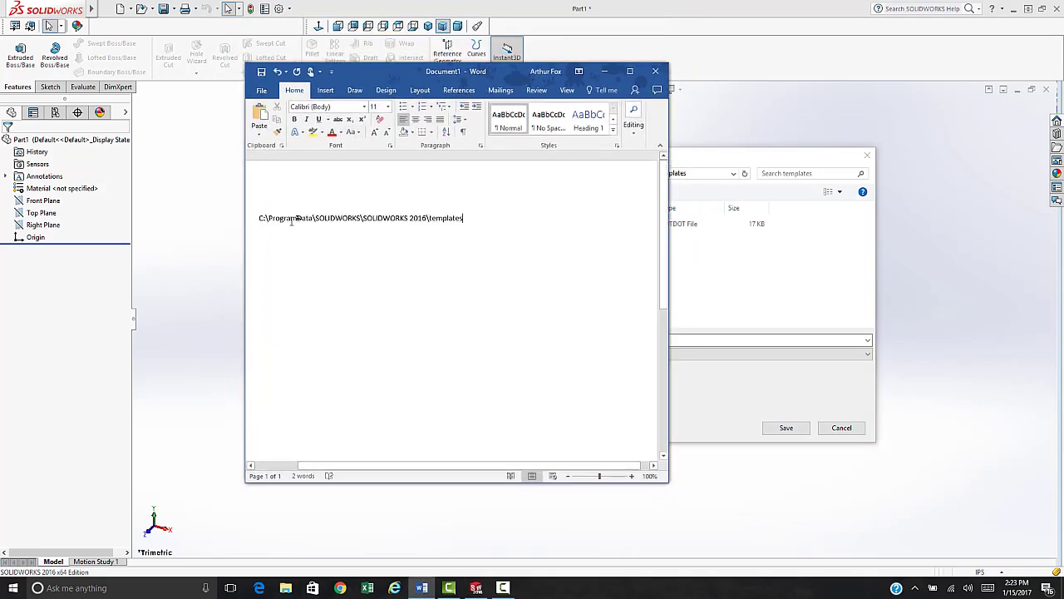
{"action": "key", "text": "Return"}
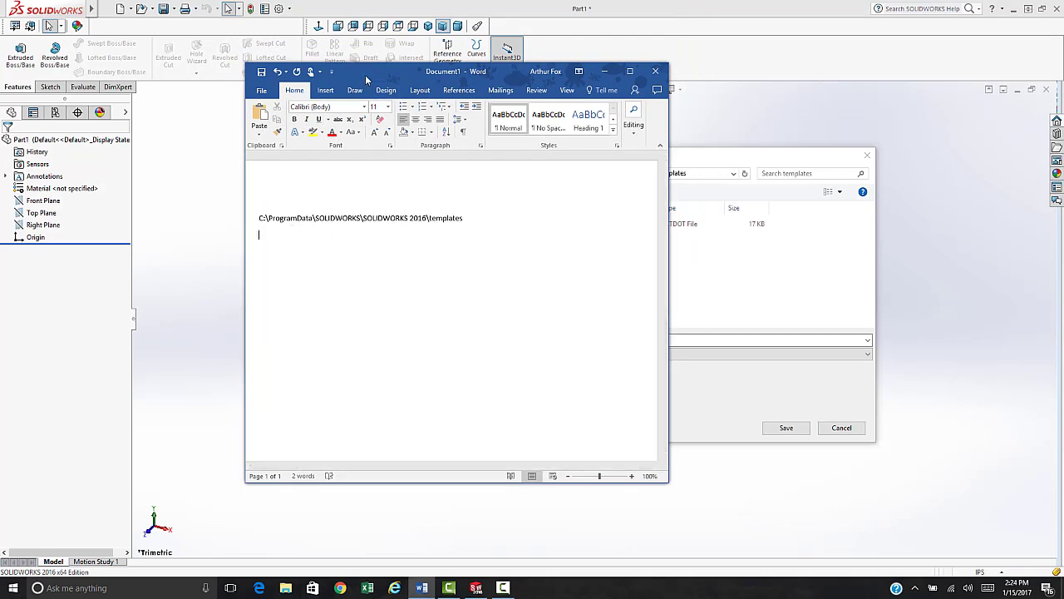
{"action": "left_click_drag", "start_coordinate": [365, 76], "coordinate": [379, 0]}
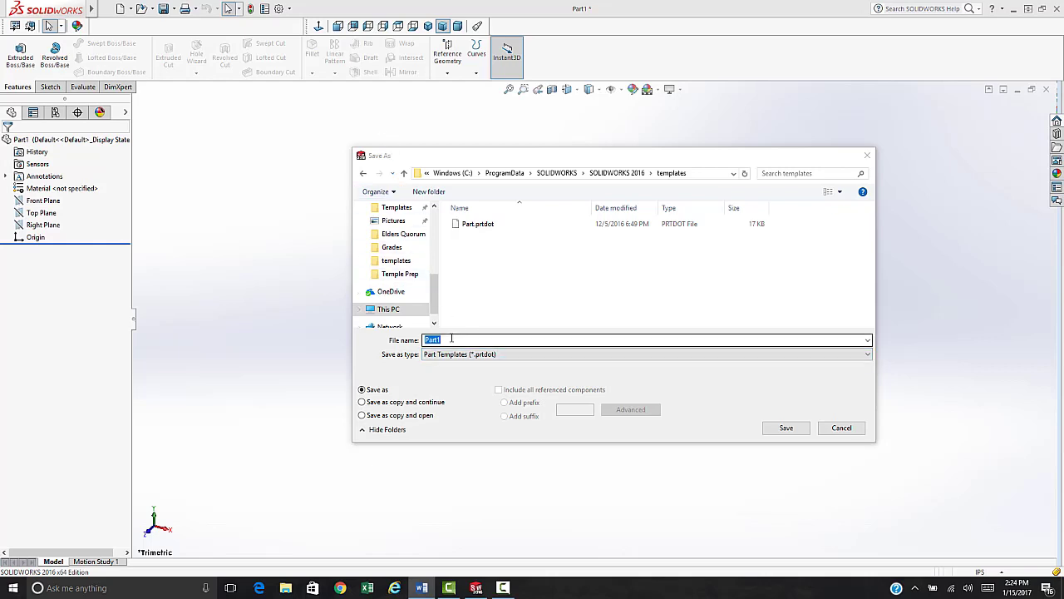
Name the part template SLCC_Part and save it in the SOLIDWORKS 2016 templates folder.
{"action": "left_click", "coordinate": [452, 338]}
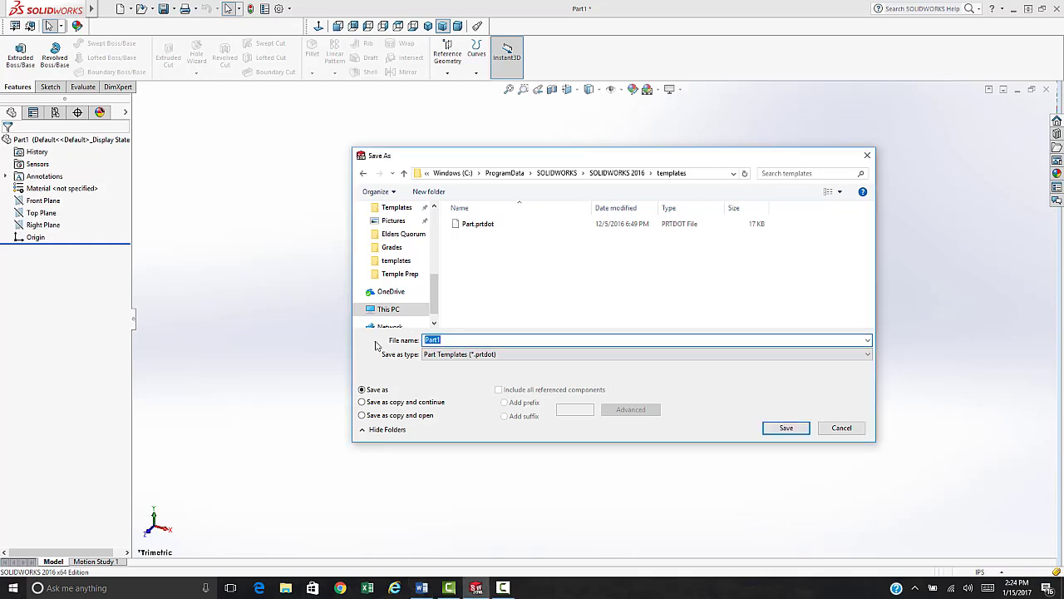
{"action": "type", "text": "SLCC_Part"}
{"action": "left_click", "coordinate": [787, 429]}
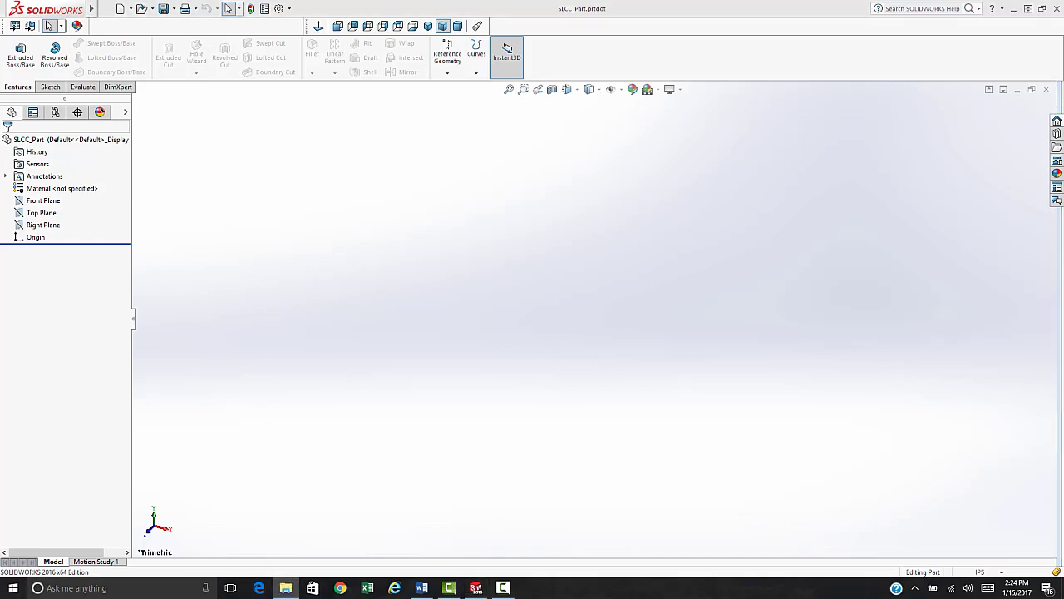
Open C:\ProgramData\SOLIDWORKS\SOLIDWORKS 2016\templates in File Explorer and check the Part.prtdot and SLCC_Part.prtdot files.
{"action": "key", "text": "super+e"}
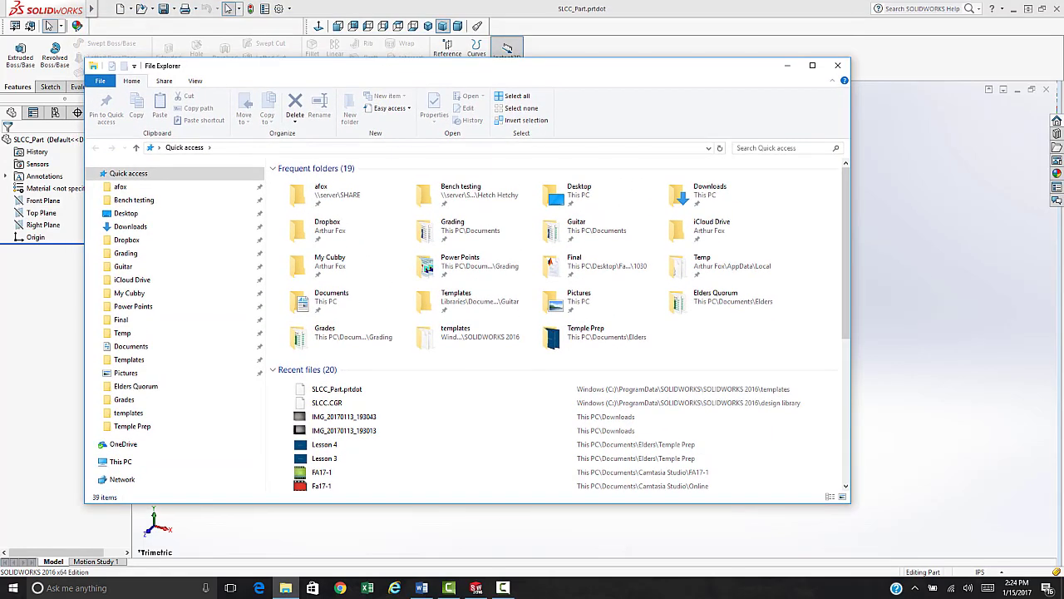
{"action": "key", "text": "alt+Tab"}
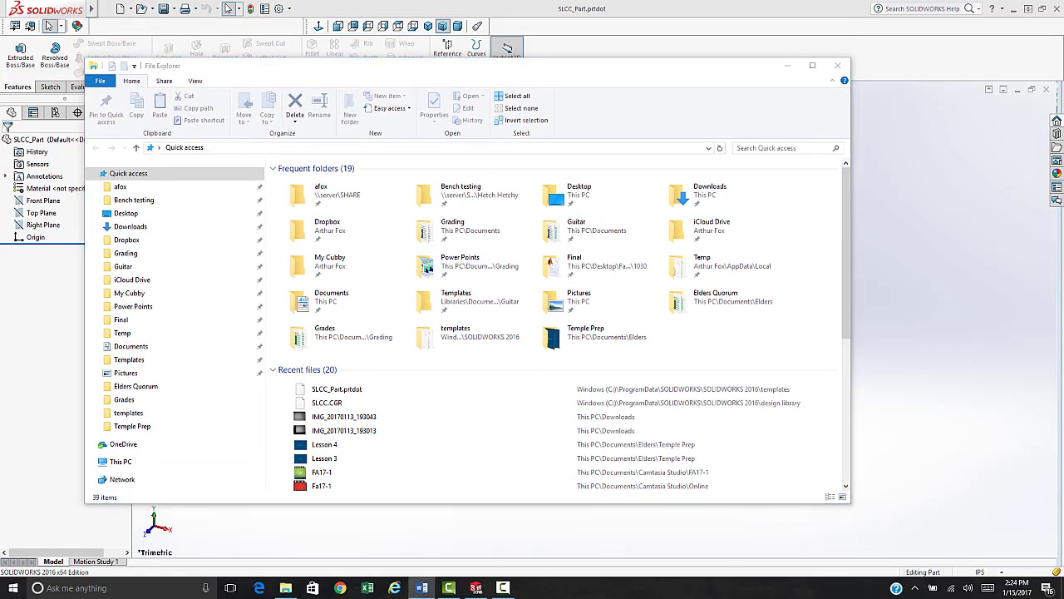
{"action": "left_click", "coordinate": [209, 148]}
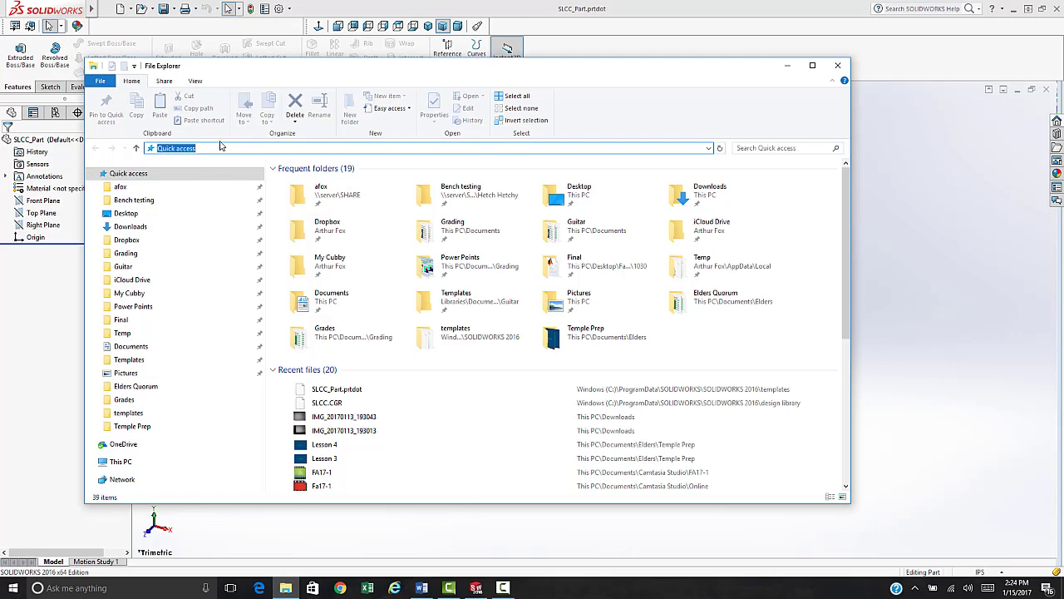
{"action": "key", "text": "ctrl+v"}
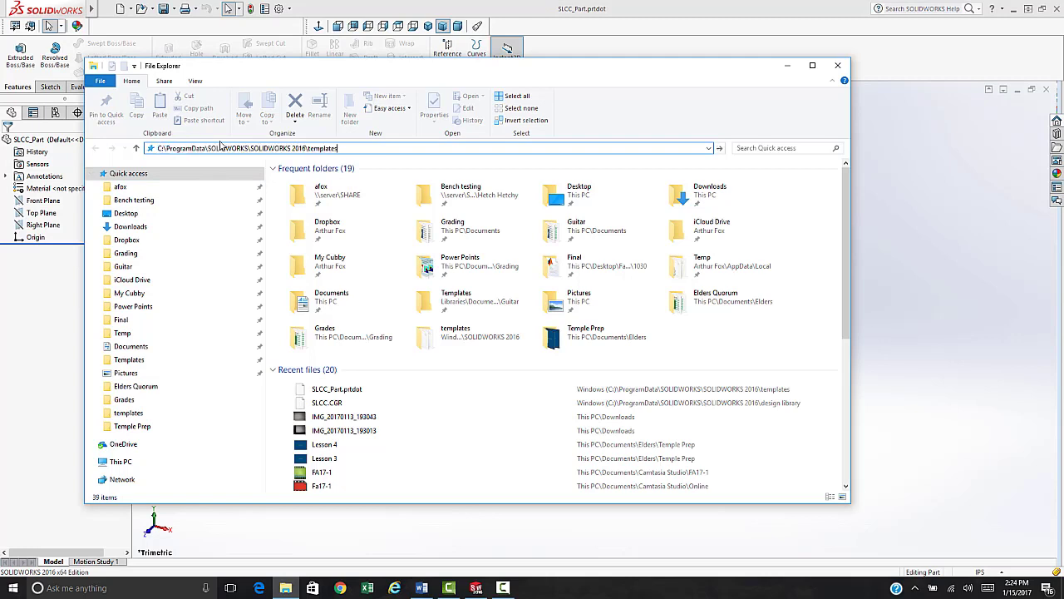
{"action": "key", "text": "Return"}
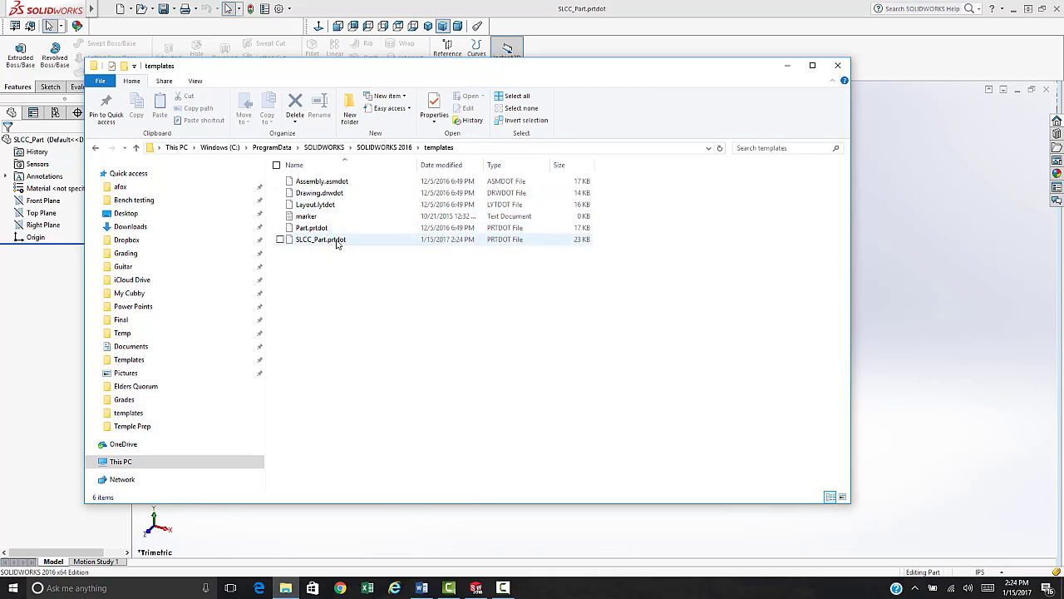
{"action": "left_click", "coordinate": [309, 229]}
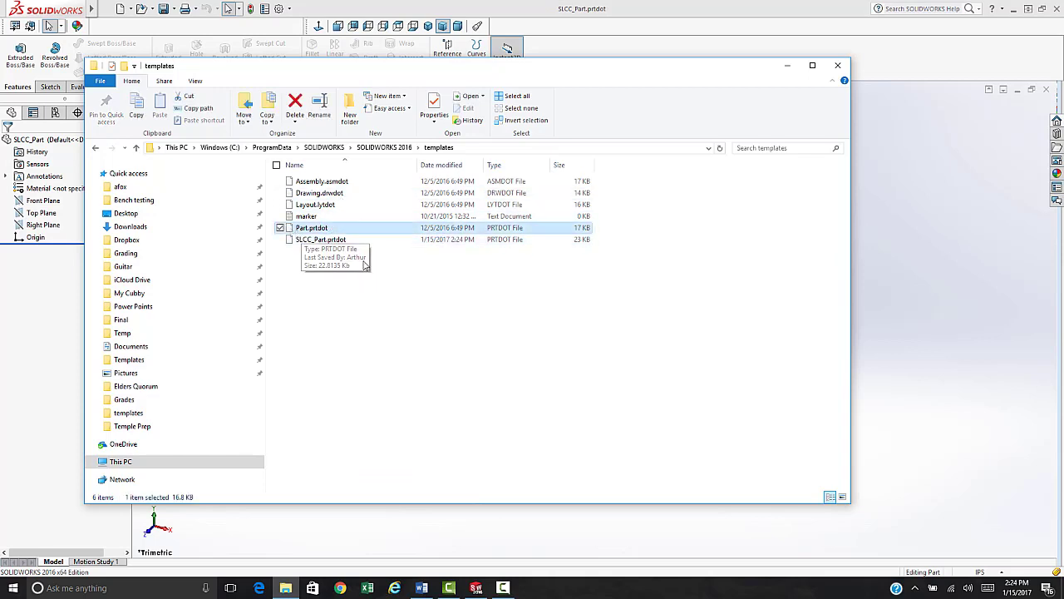
{"action": "left_click", "coordinate": [316, 239]}
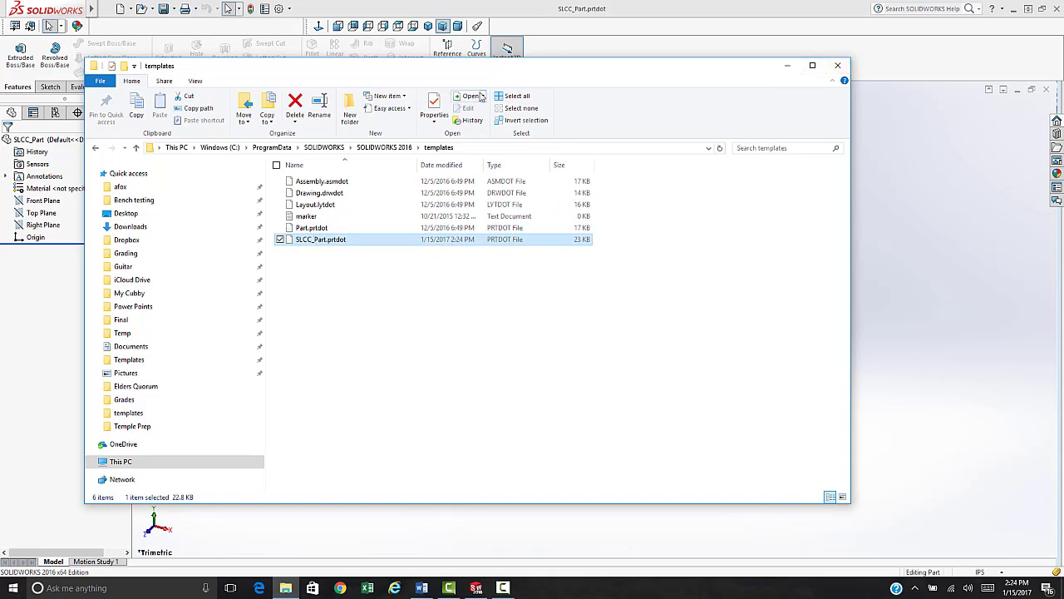
{"action": "left_click_drag", "start_coordinate": [527, 61], "coordinate": [720, 0]}
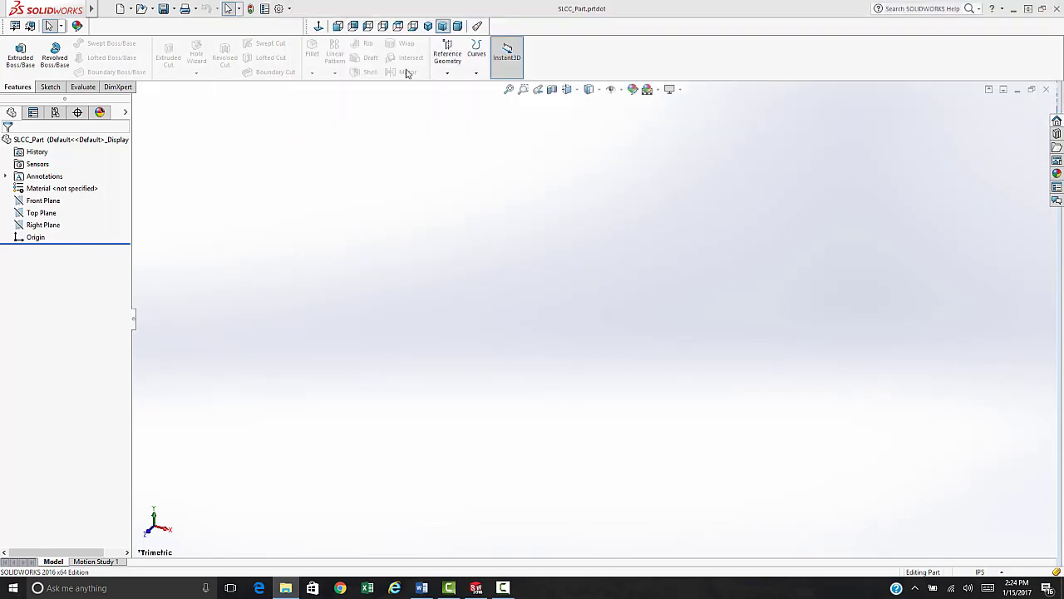
Back in SOLIDWORKS, create a new drawing with the B (ANSI) Landscape sheet format and dismiss the model view command.
{"action": "left_click", "coordinate": [376, 261]}
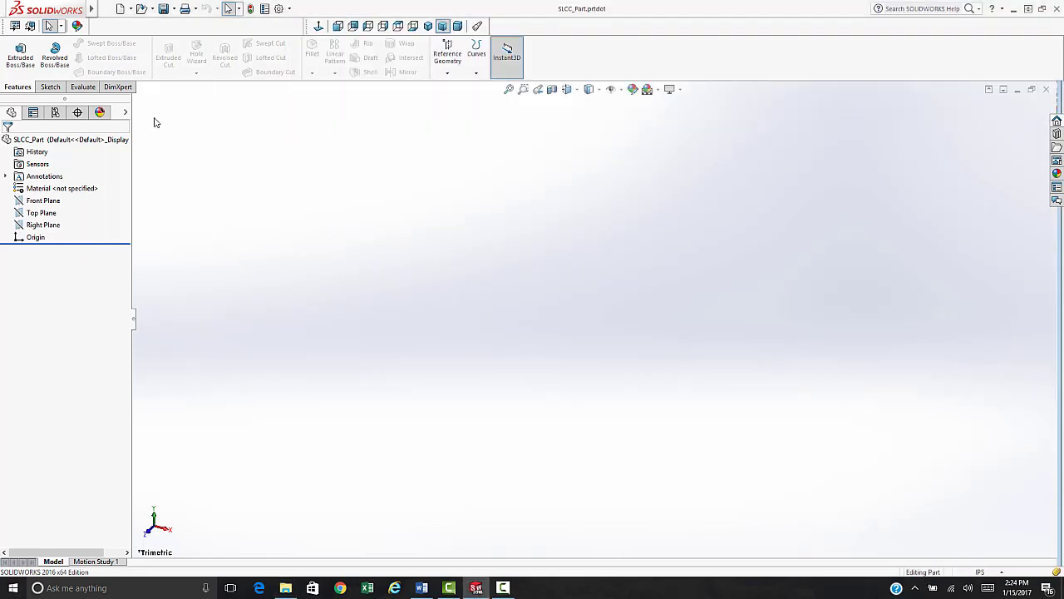
{"action": "left_click", "coordinate": [120, 9]}
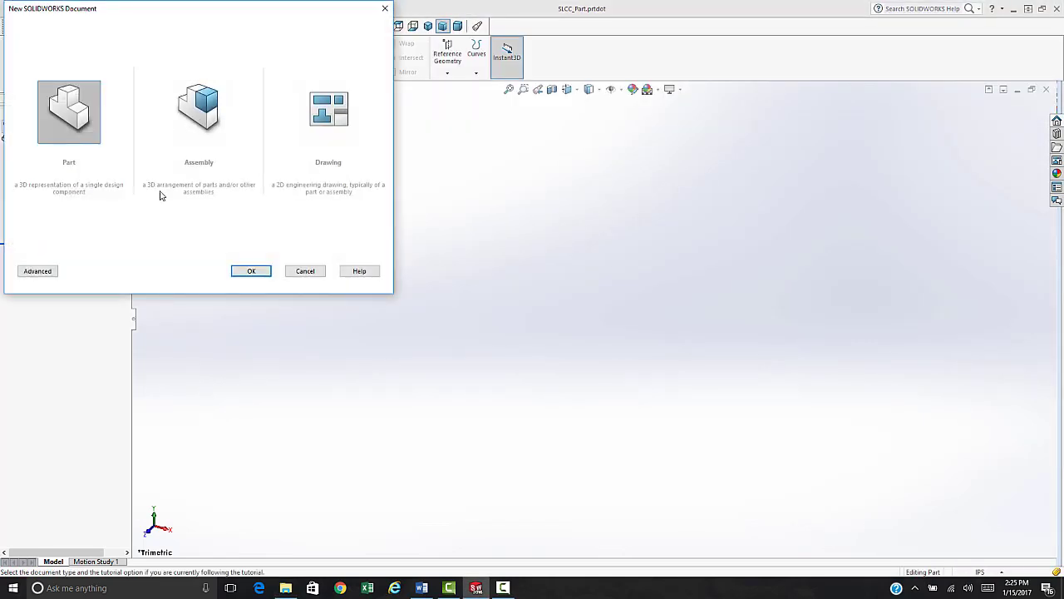
{"action": "left_click", "coordinate": [321, 123]}
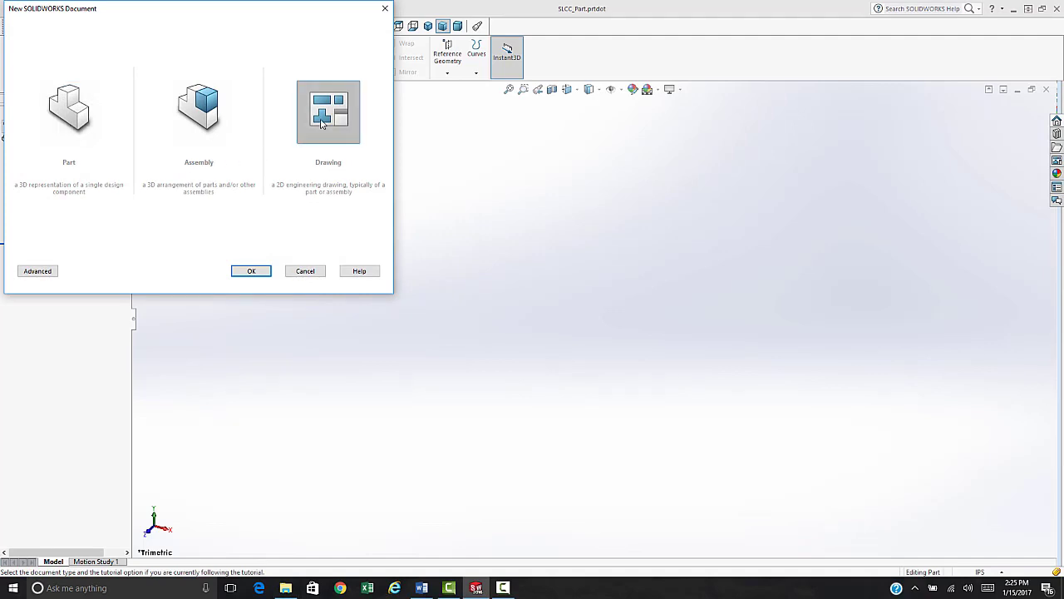
{"action": "left_click", "coordinate": [249, 270]}
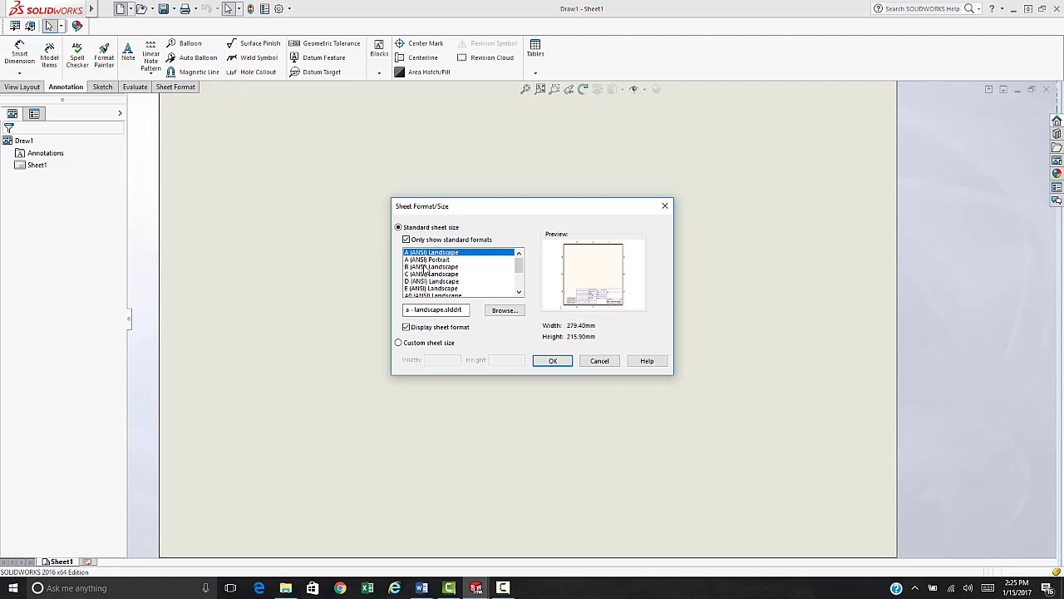
{"action": "left_click", "coordinate": [423, 267]}
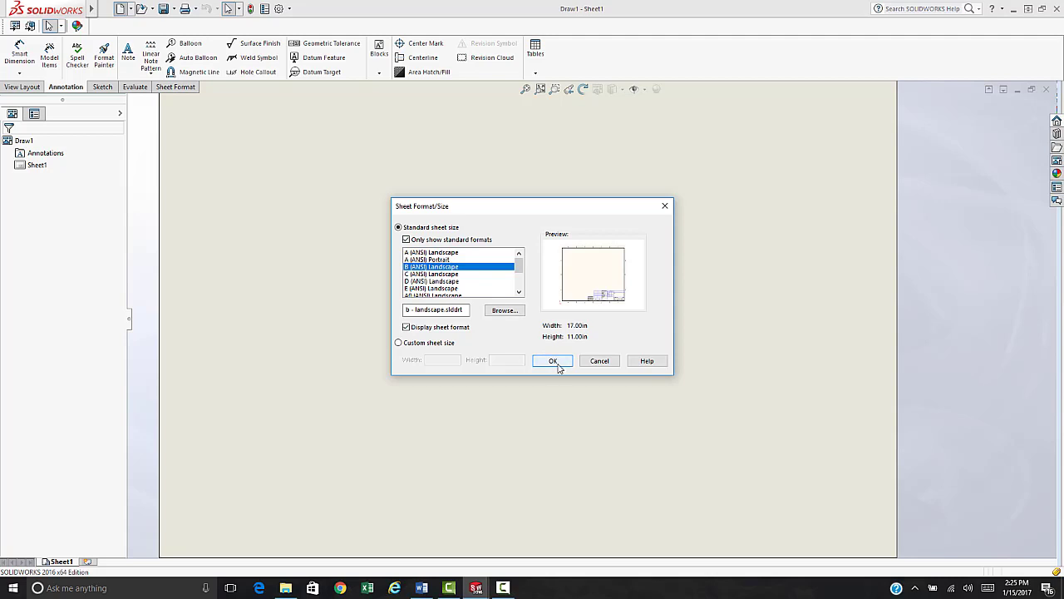
{"action": "left_click", "coordinate": [555, 365]}
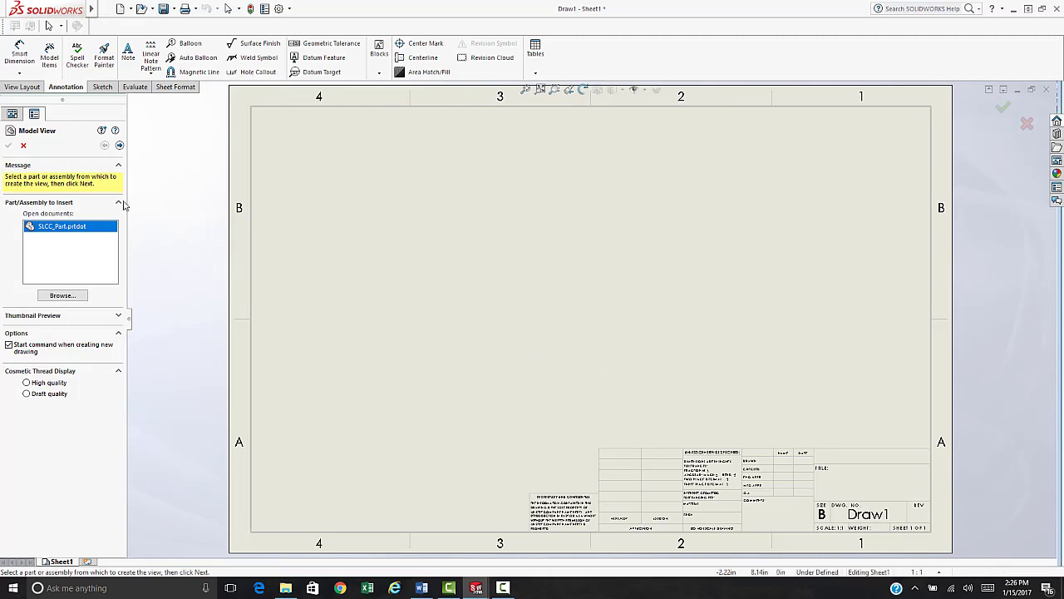
{"action": "left_click", "coordinate": [23, 145]}
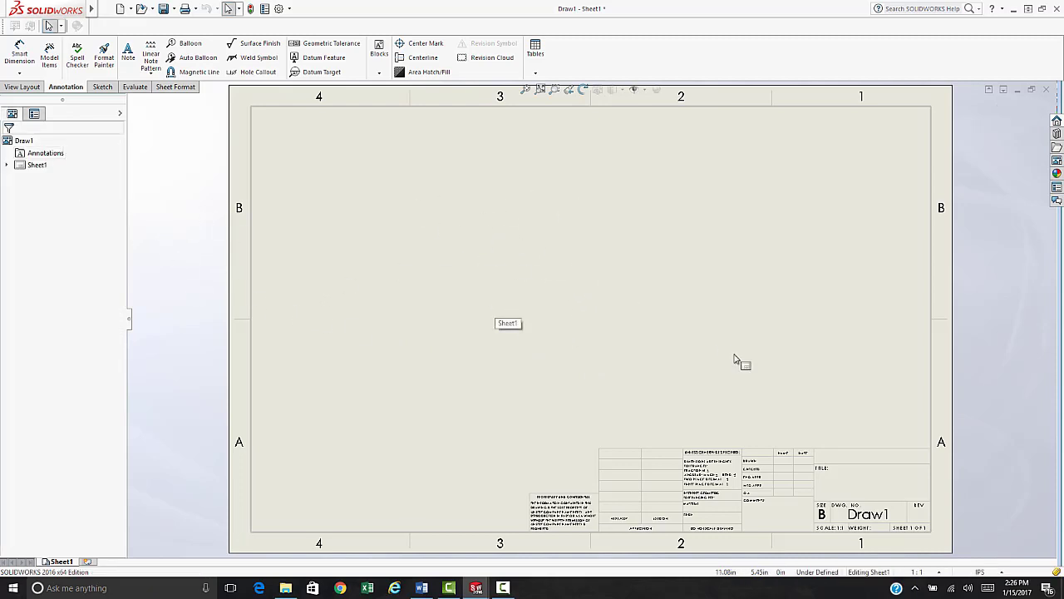
Examine the drawing's title block and switch the sheet to sheet format editing.
{"action": "scroll", "coordinate": [766, 411], "scroll_direction": "up", "scroll_amount": 3}
{"action": "scroll", "coordinate": [763, 427], "scroll_direction": "down", "scroll_amount": 3}
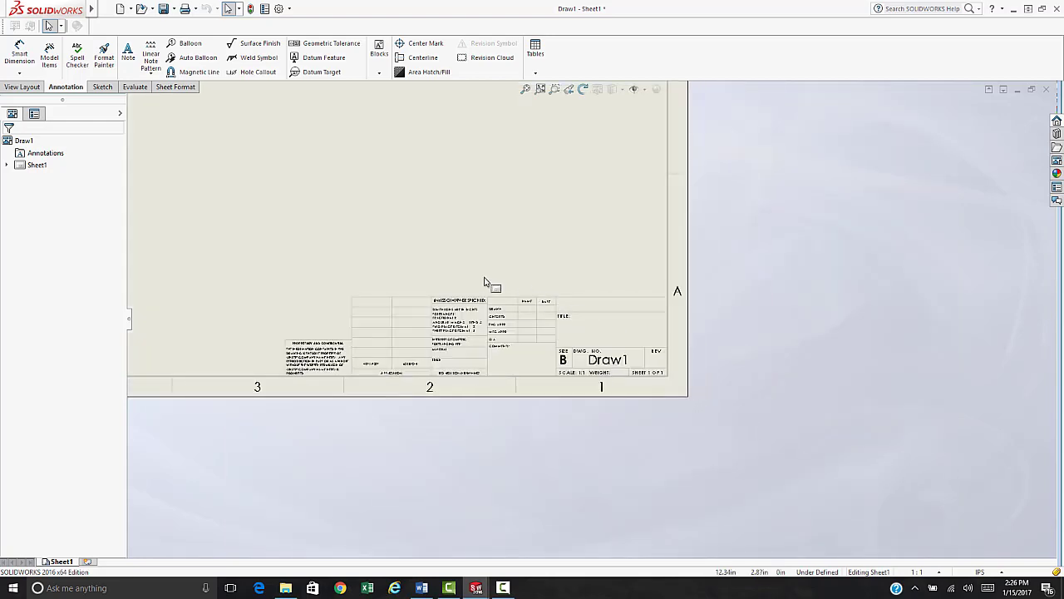
{"action": "scroll", "coordinate": [404, 302], "scroll_direction": "down", "scroll_amount": 3}
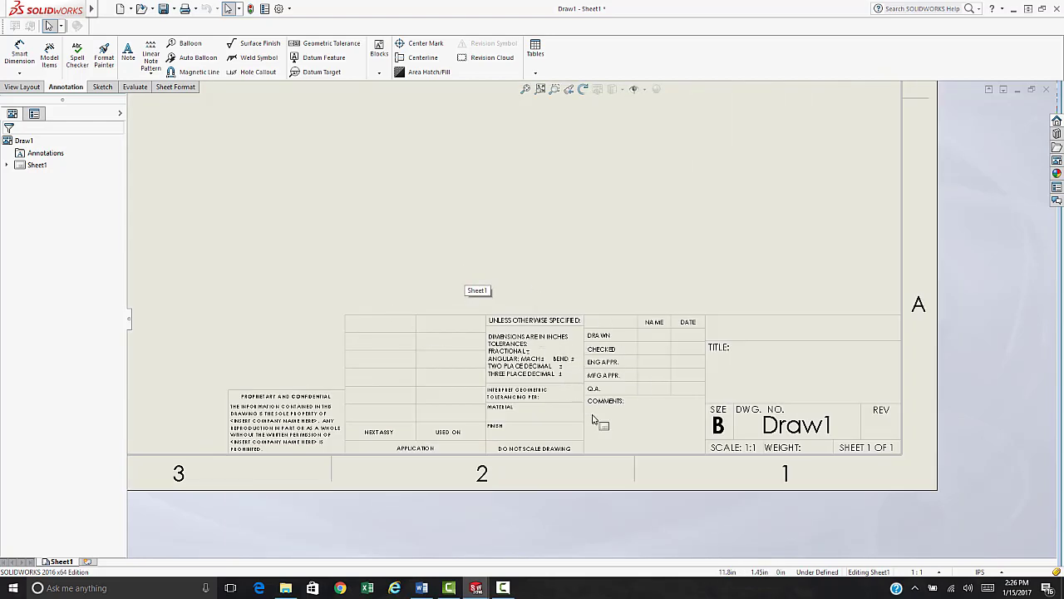
{"action": "scroll", "coordinate": [593, 420], "scroll_direction": "up", "scroll_amount": 2}
{"action": "scroll", "coordinate": [611, 435], "scroll_direction": "down", "scroll_amount": 2}
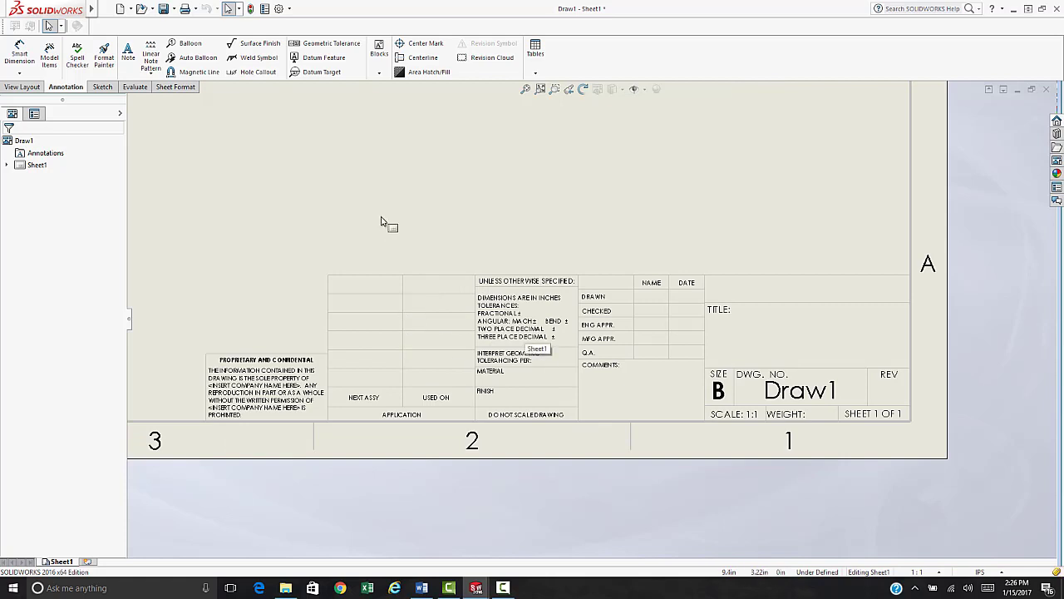
{"action": "right_click", "coordinate": [389, 189]}
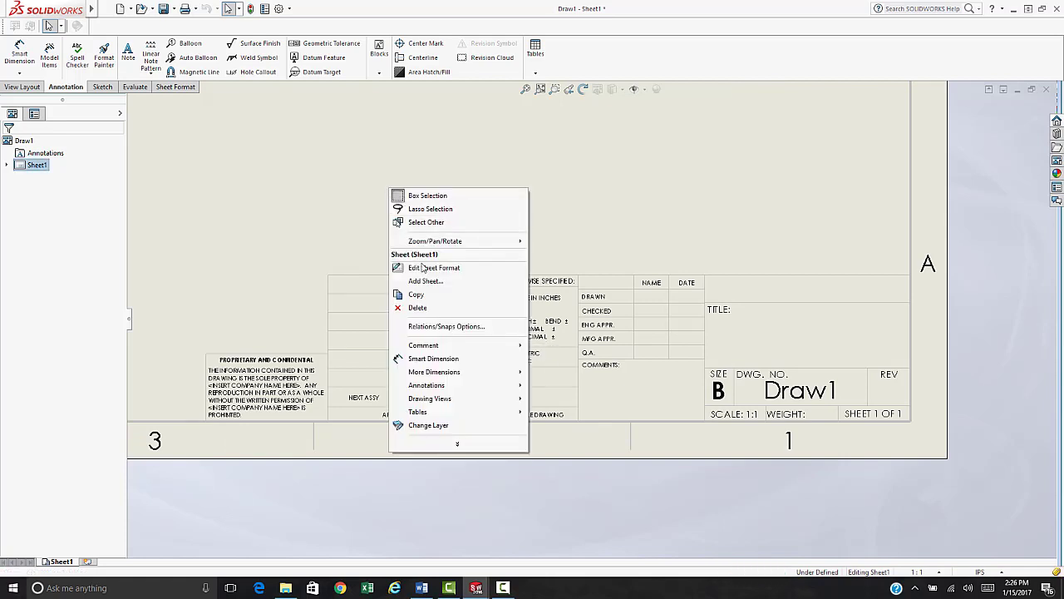
{"action": "left_click", "coordinate": [428, 268]}
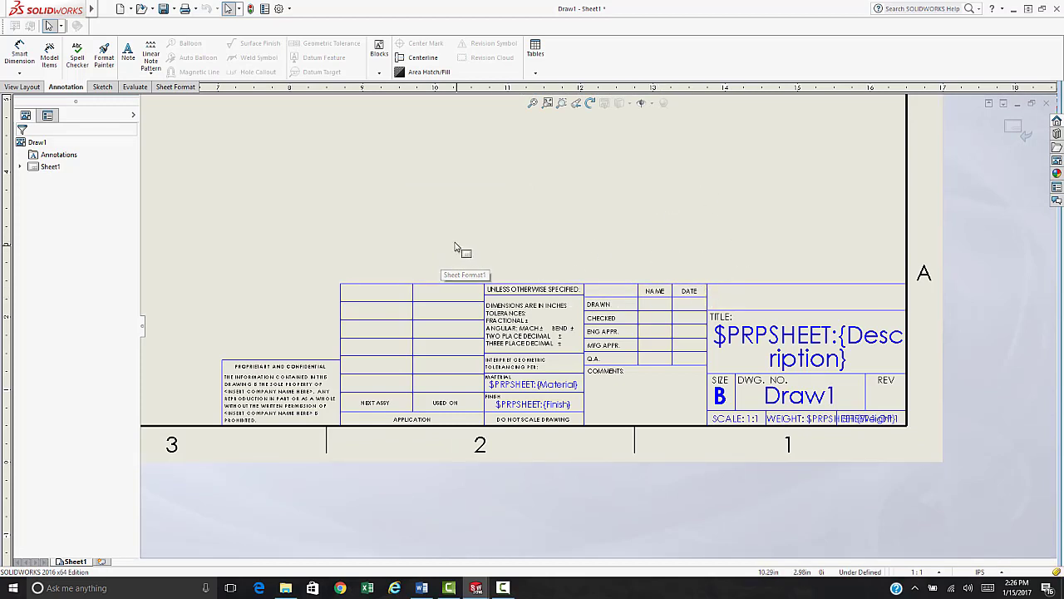
Start defining the sheet format's title block fields and add the Material and Finish notes as editable text fields.
{"action": "right_click", "coordinate": [366, 215]}
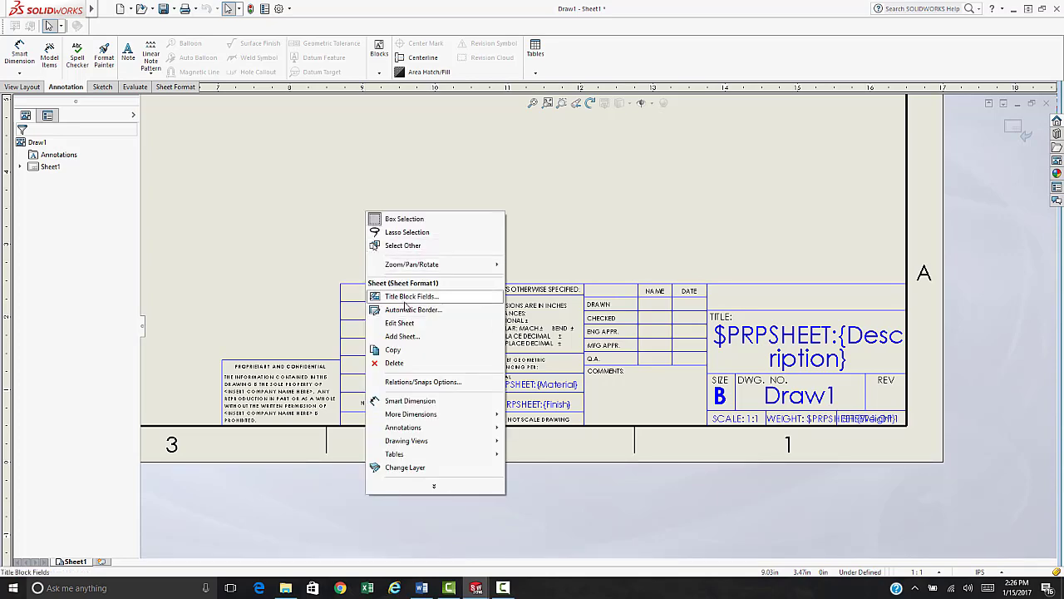
{"action": "left_click", "coordinate": [405, 297]}
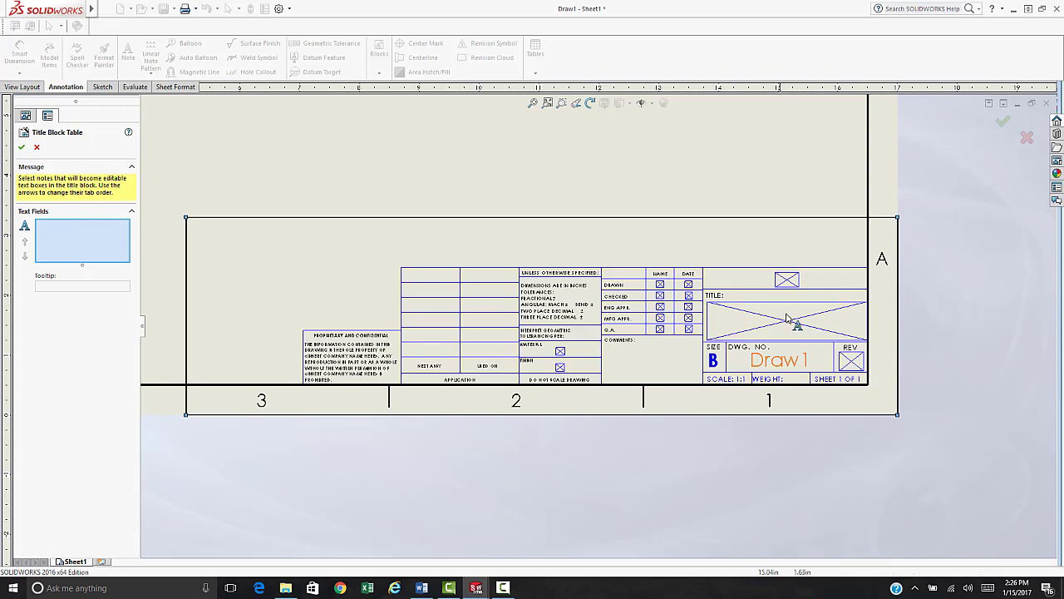
{"action": "scroll", "coordinate": [782, 340], "scroll_direction": "down", "scroll_amount": 1}
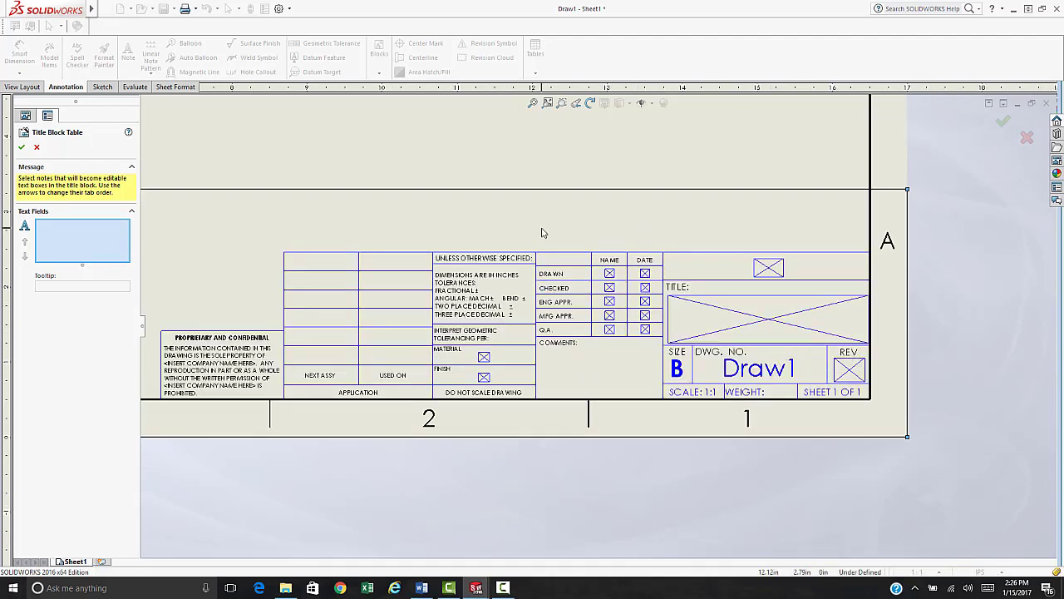
{"action": "left_click", "coordinate": [485, 358]}
{"action": "left_click", "coordinate": [489, 378]}
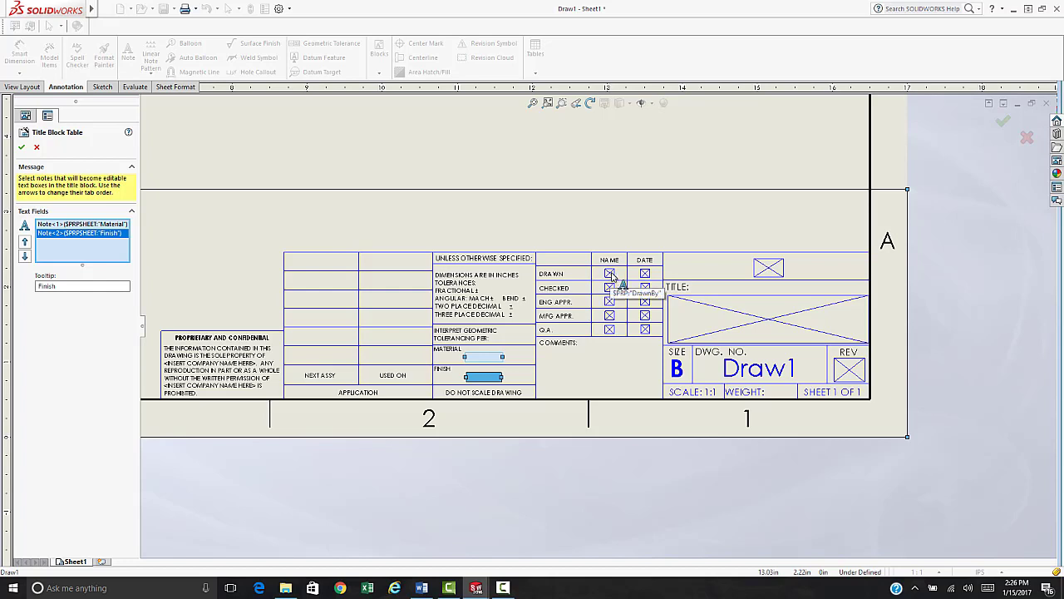
Add the name and date notes of the DRAWN, CHECKED and ENG APPR. rows to the editable title block fields.
{"action": "left_click", "coordinate": [611, 274]}
{"action": "left_click", "coordinate": [645, 274]}
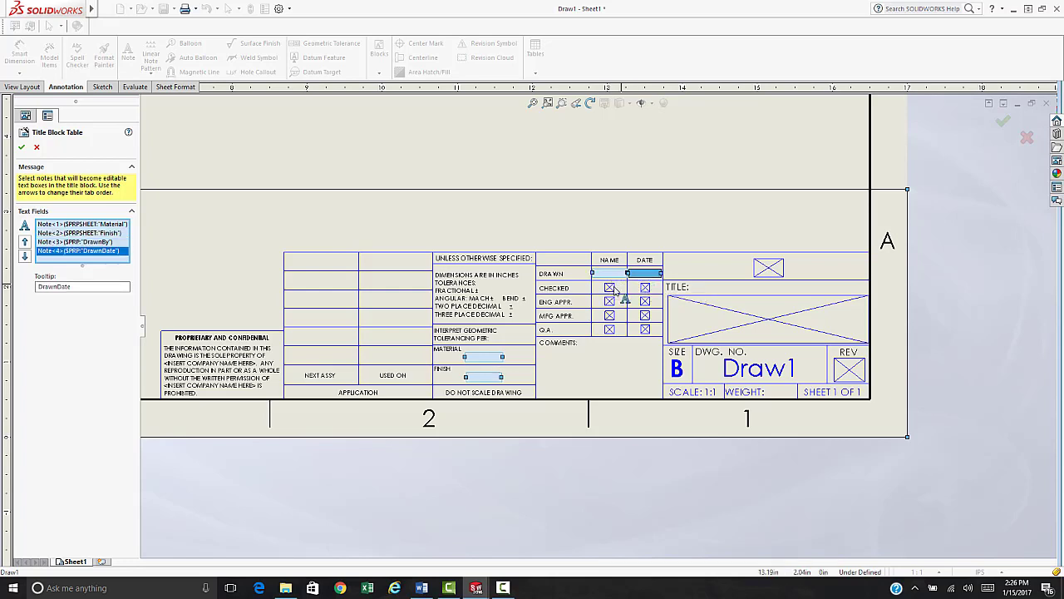
{"action": "left_click", "coordinate": [611, 288]}
{"action": "left_click", "coordinate": [645, 288]}
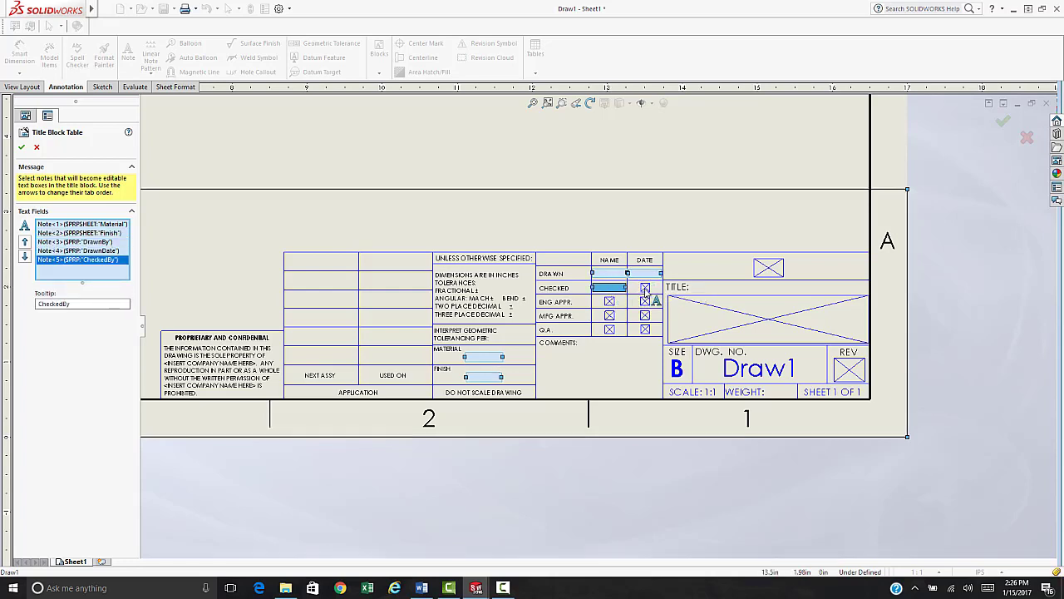
{"action": "left_click", "coordinate": [617, 302]}
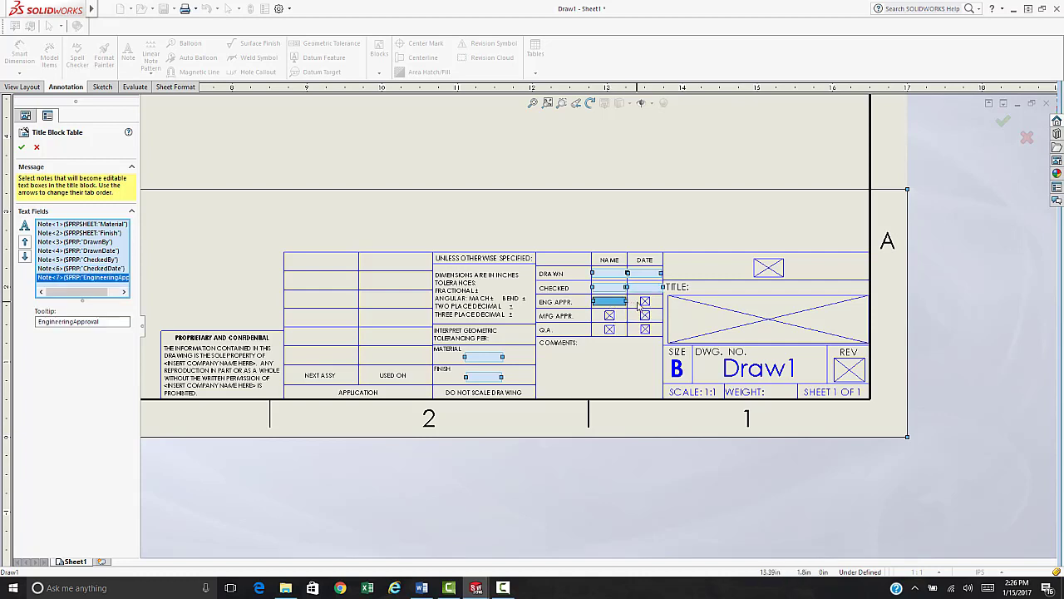
{"action": "left_click", "coordinate": [646, 302]}
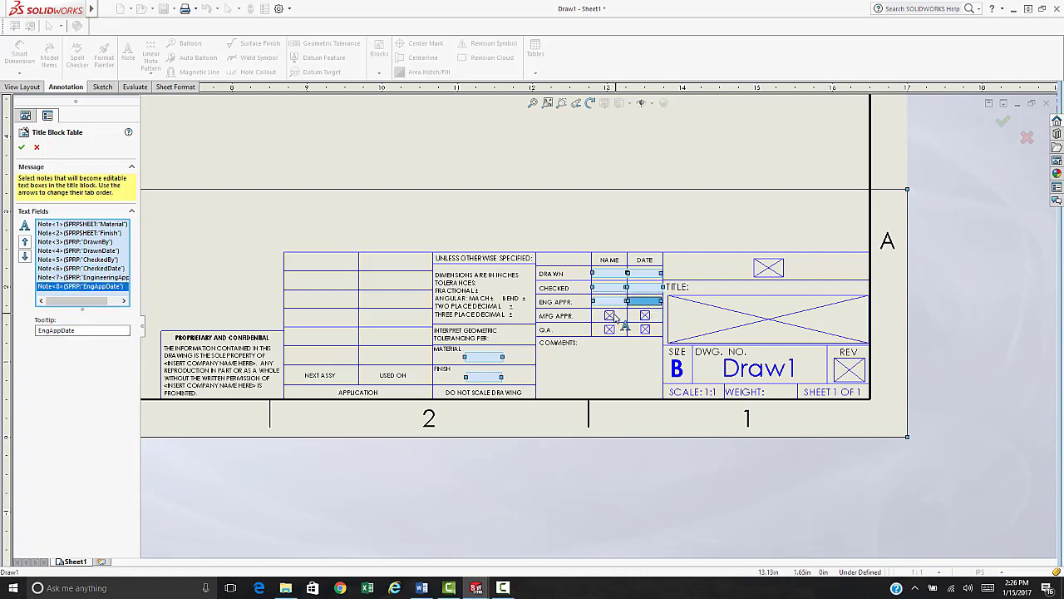
Add the MFG APPR. and Q.A. name and date notes plus the Description note under TITLE, and accept the title block table.
{"action": "left_click", "coordinate": [610, 316]}
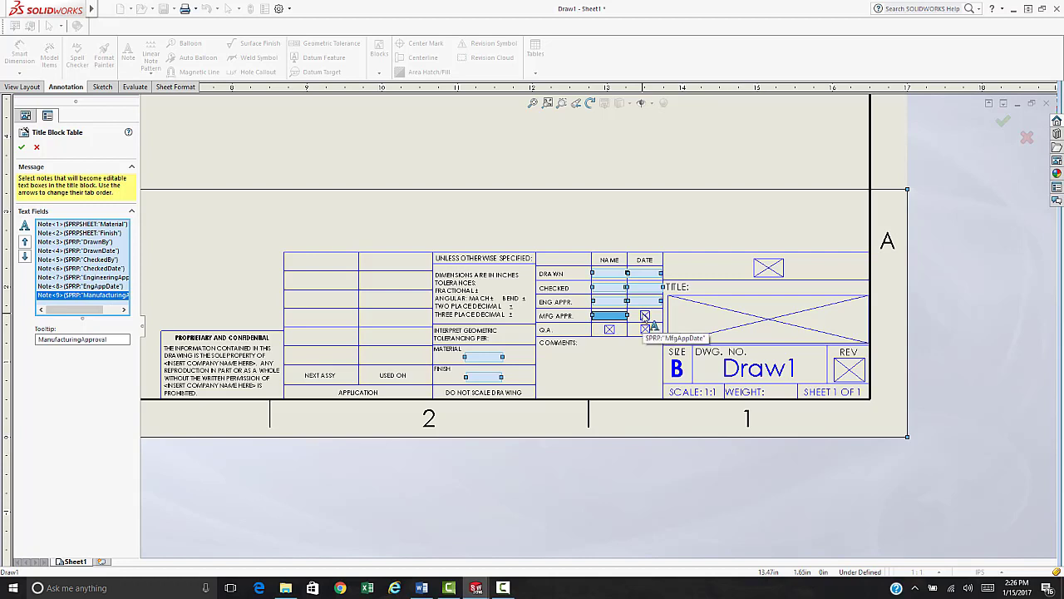
{"action": "left_click", "coordinate": [647, 318]}
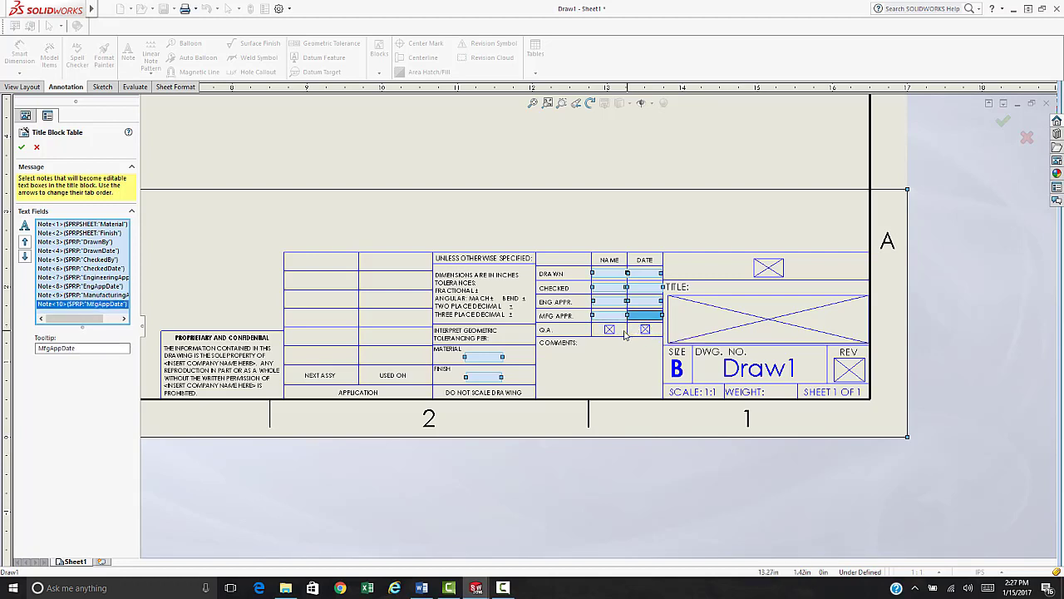
{"action": "left_click", "coordinate": [616, 331]}
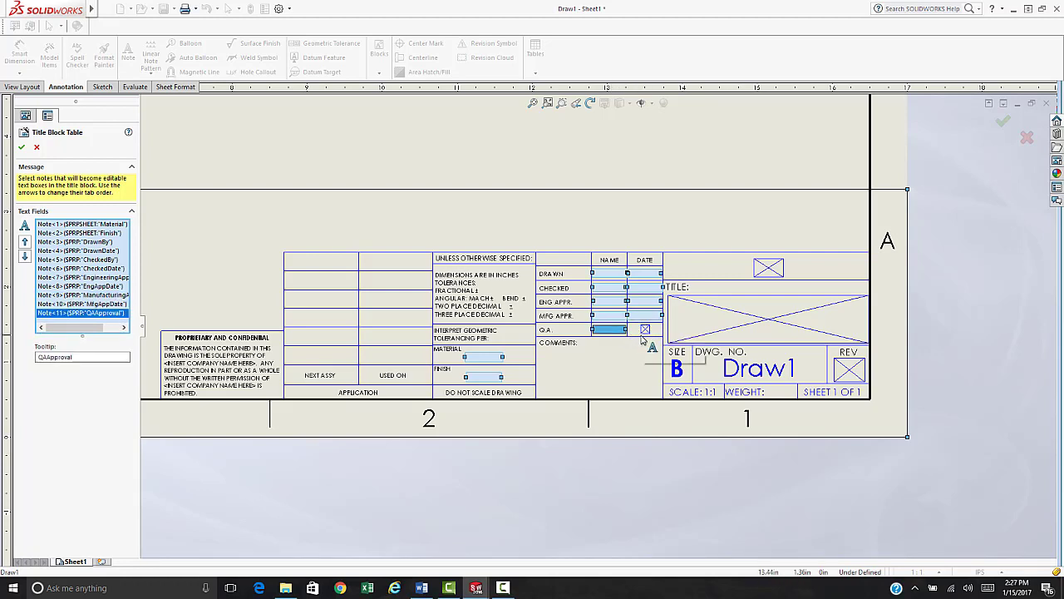
{"action": "left_click", "coordinate": [645, 330]}
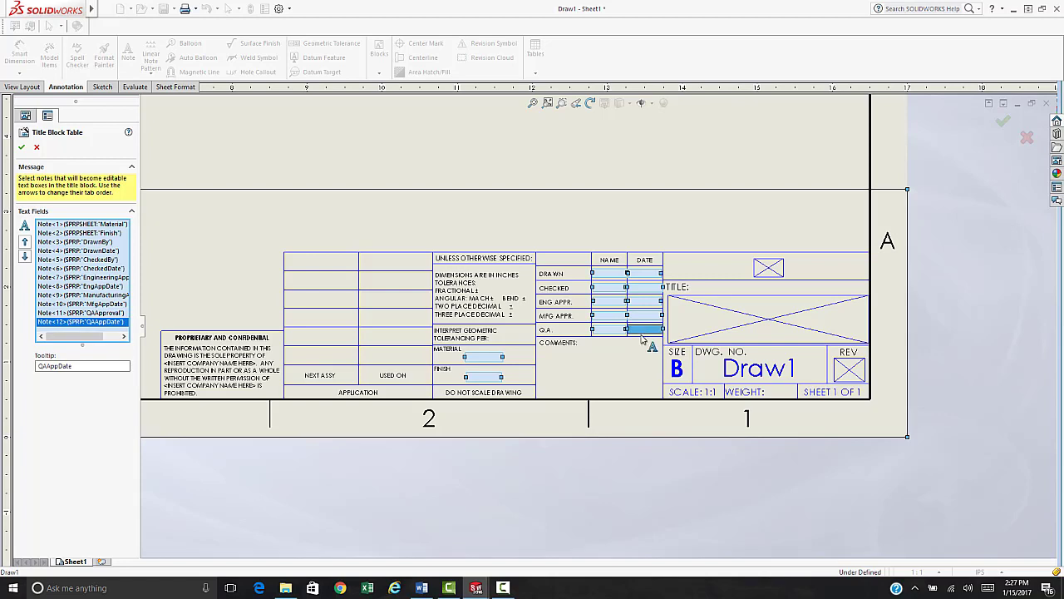
{"action": "left_click", "coordinate": [760, 321]}
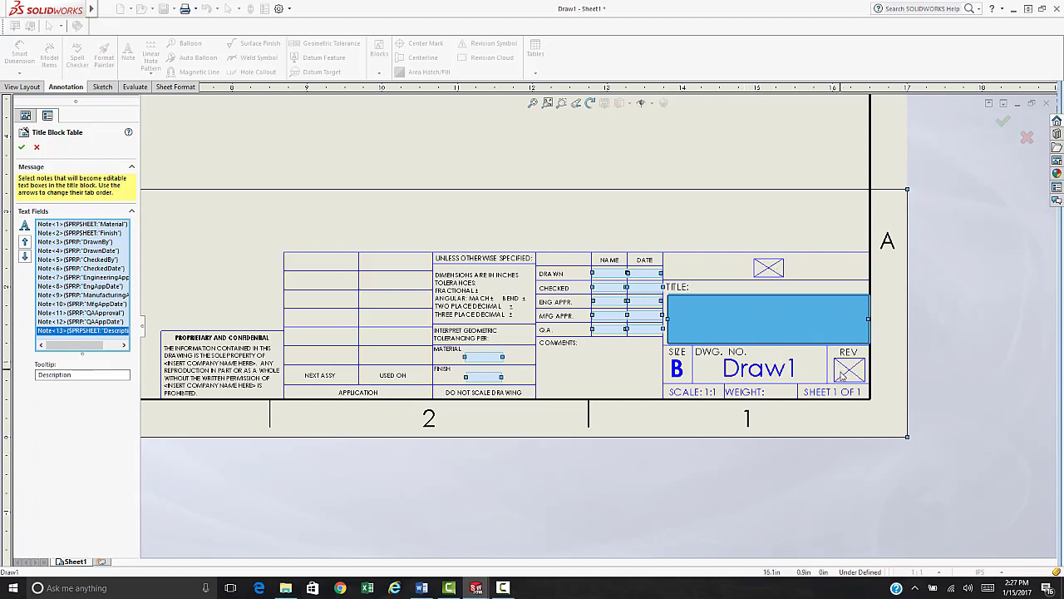
{"action": "left_click", "coordinate": [22, 147]}
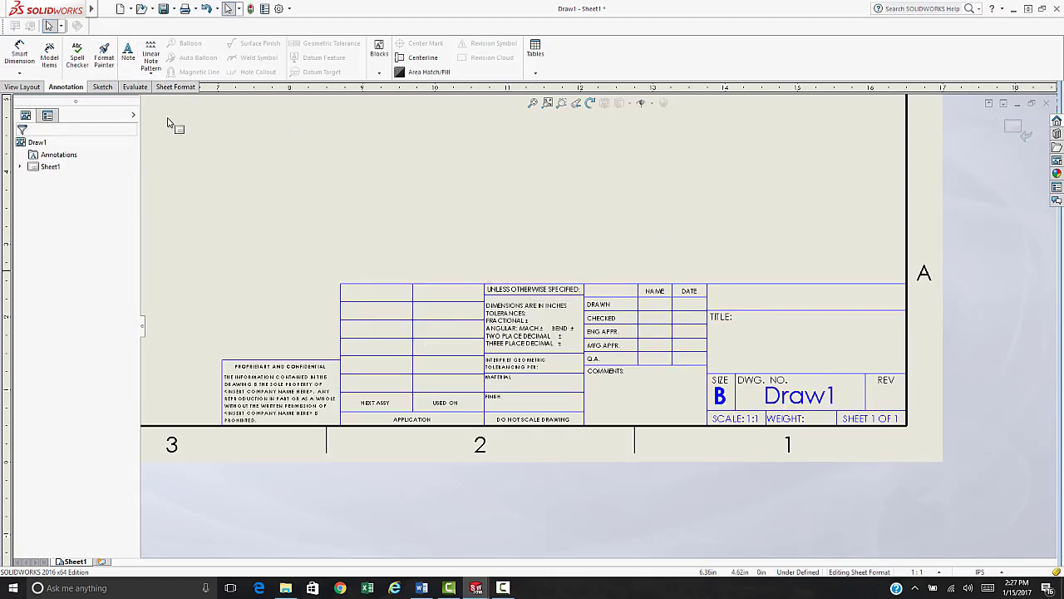
Try to place a note in the blank cell above TITLE, stretched across the cell with centred text.
{"action": "left_click", "coordinate": [129, 54]}
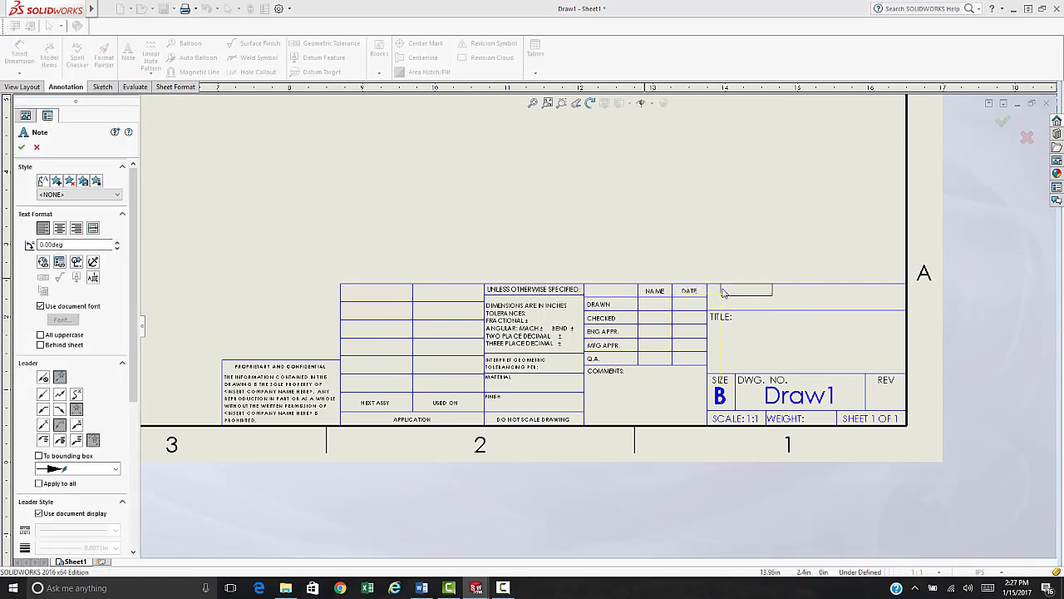
{"action": "scroll", "coordinate": [803, 304], "scroll_direction": "down", "scroll_amount": 3}
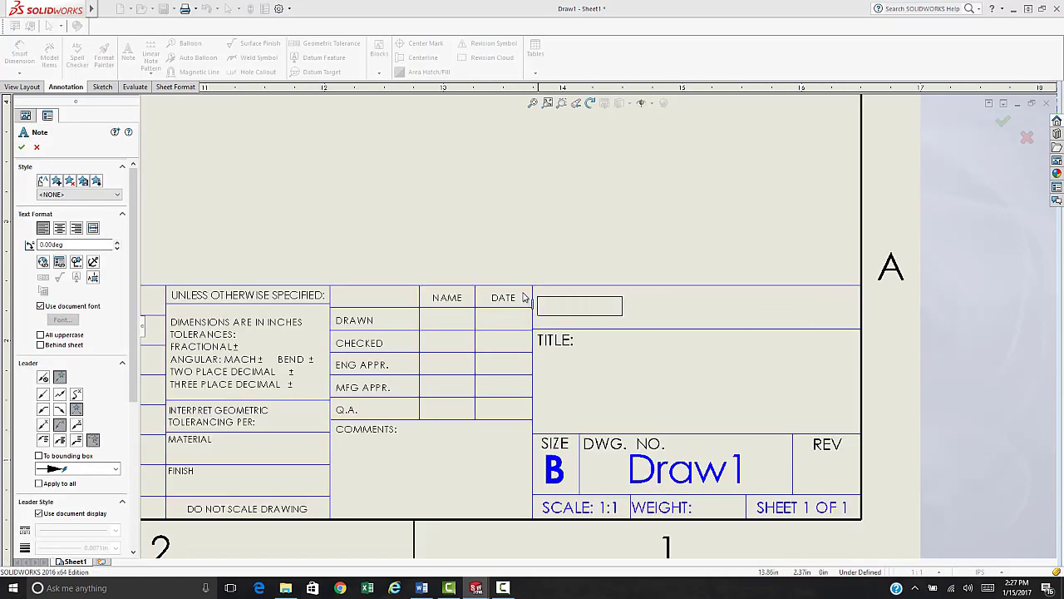
{"action": "scroll", "coordinate": [645, 305], "scroll_direction": "up", "scroll_amount": 3}
{"action": "scroll", "coordinate": [622, 307], "scroll_direction": "down", "scroll_amount": 3}
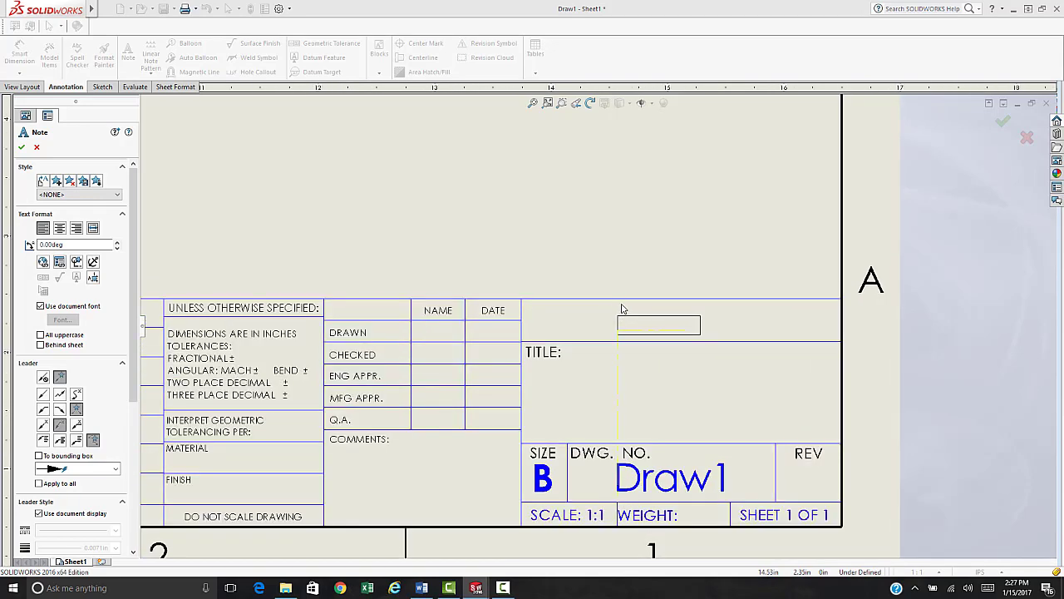
{"action": "left_click", "coordinate": [536, 308]}
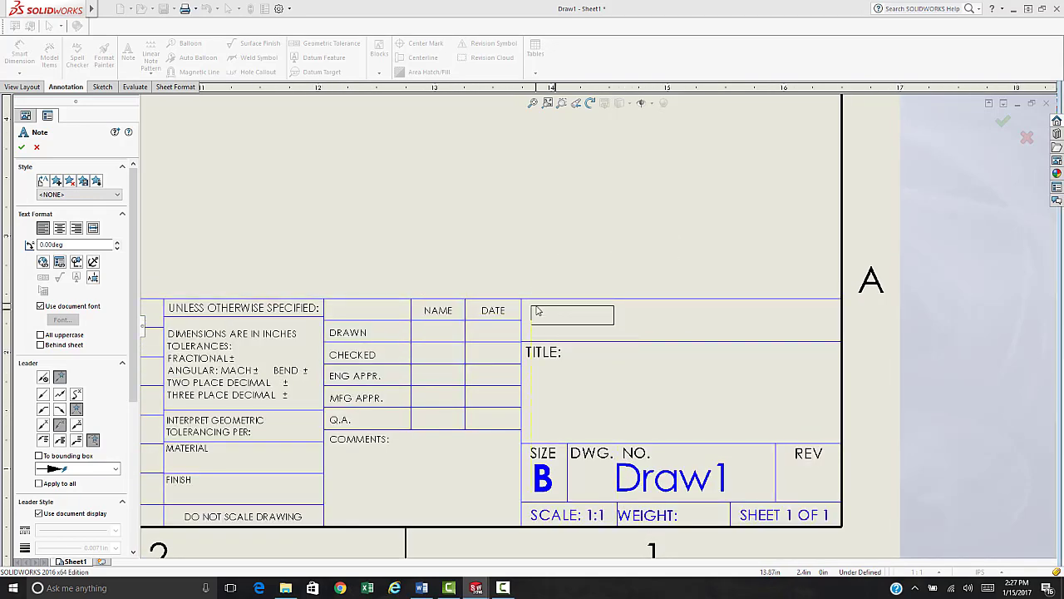
{"action": "left_click_drag", "start_coordinate": [559, 329], "coordinate": [859, 337]}
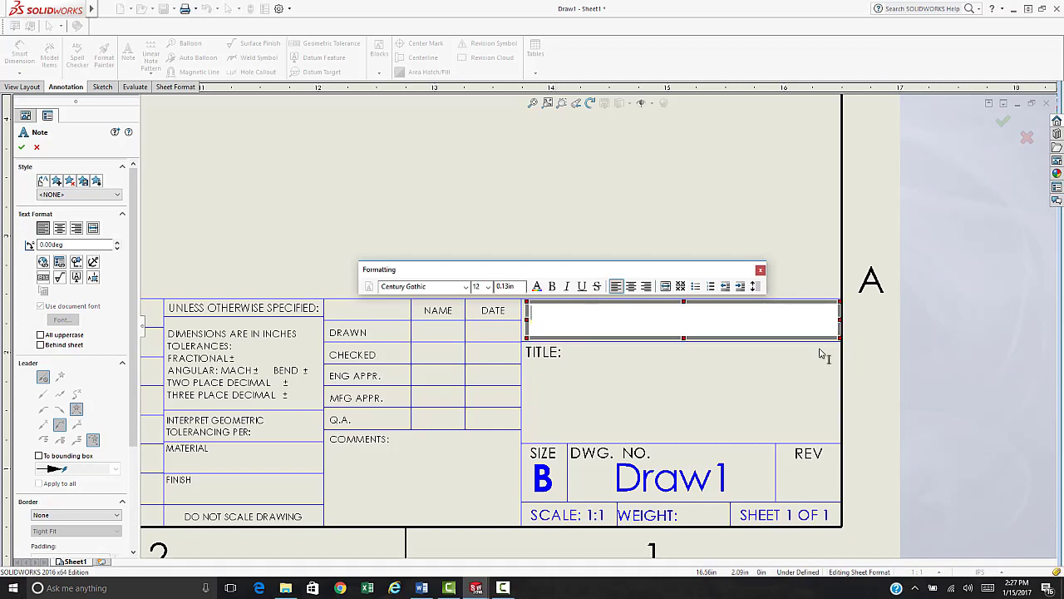
{"action": "left_click", "coordinate": [631, 286]}
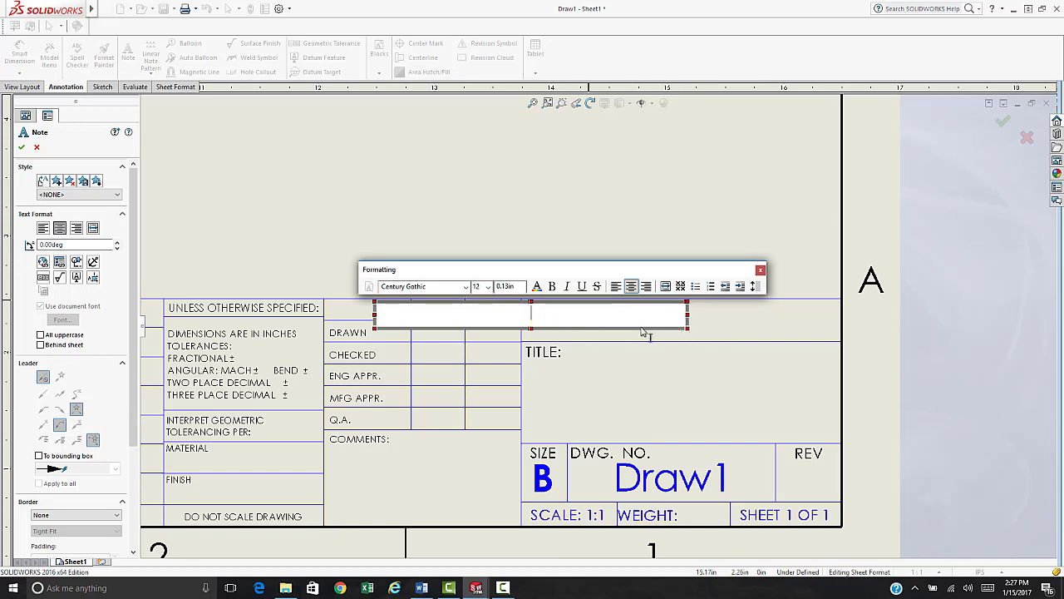
{"action": "left_click_drag", "start_coordinate": [456, 271], "coordinate": [436, 199]}
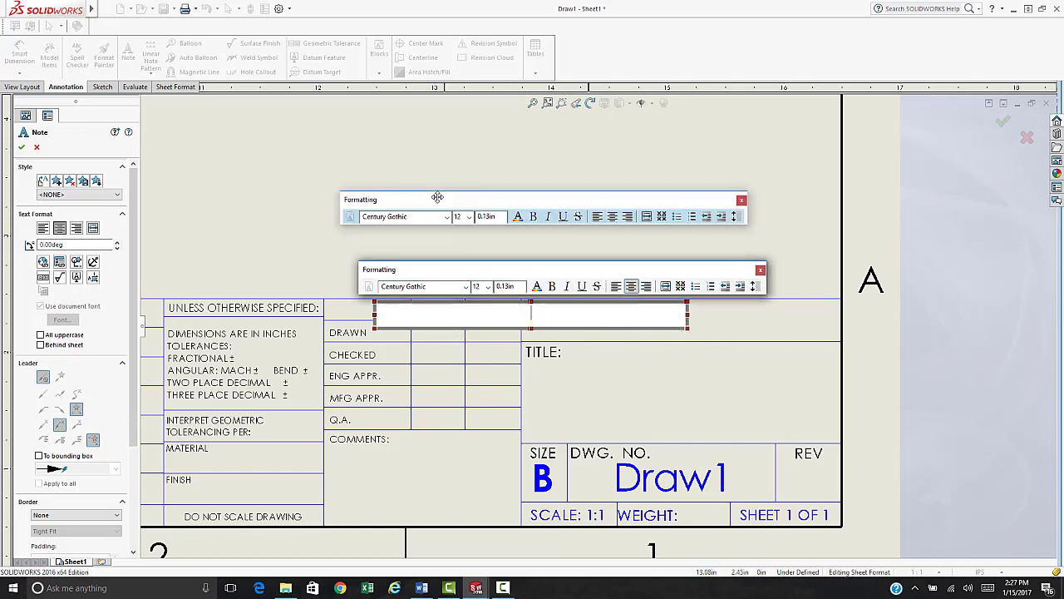
{"action": "left_click", "coordinate": [430, 246]}
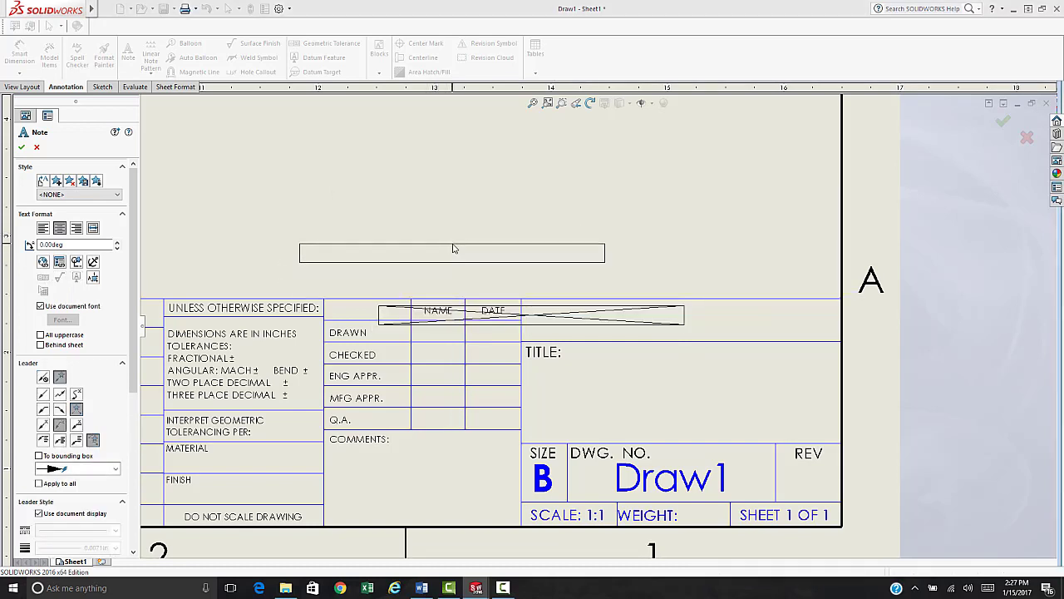
{"action": "left_click", "coordinate": [454, 248]}
{"action": "key", "text": "Escape"}
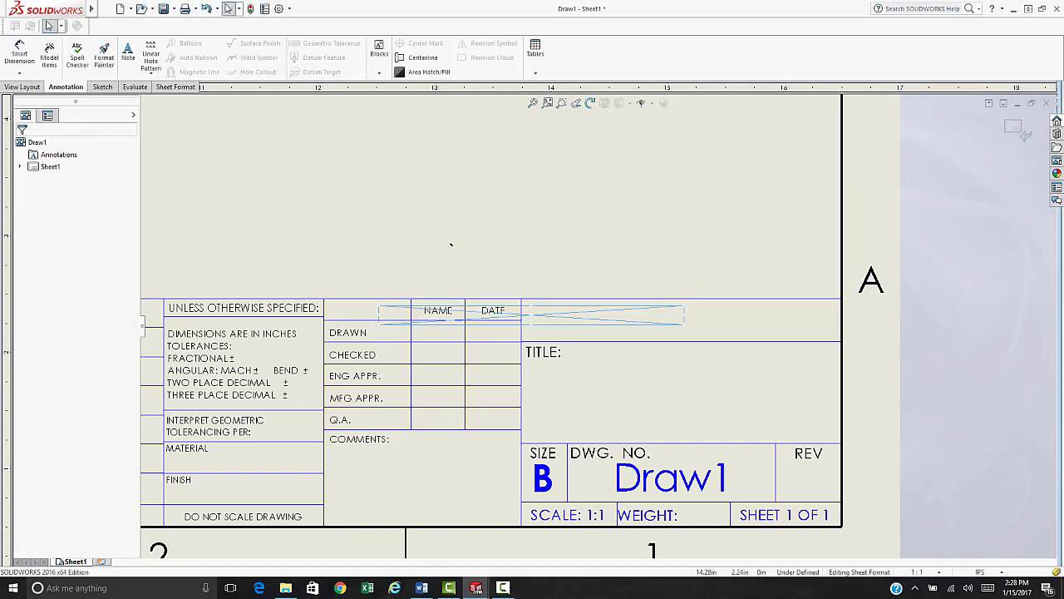
Try to move and resize the empty note to fit the cell above TITLE and left-align it, and discard that note.
{"action": "double_click", "coordinate": [555, 326]}
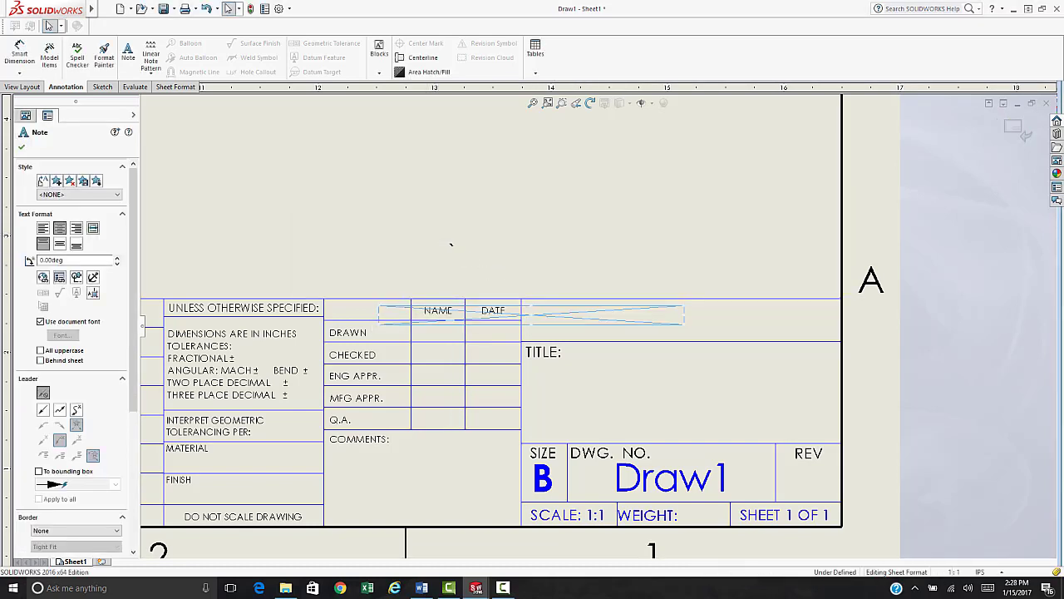
{"action": "left_click", "coordinate": [550, 332]}
{"action": "double_click", "coordinate": [603, 325]}
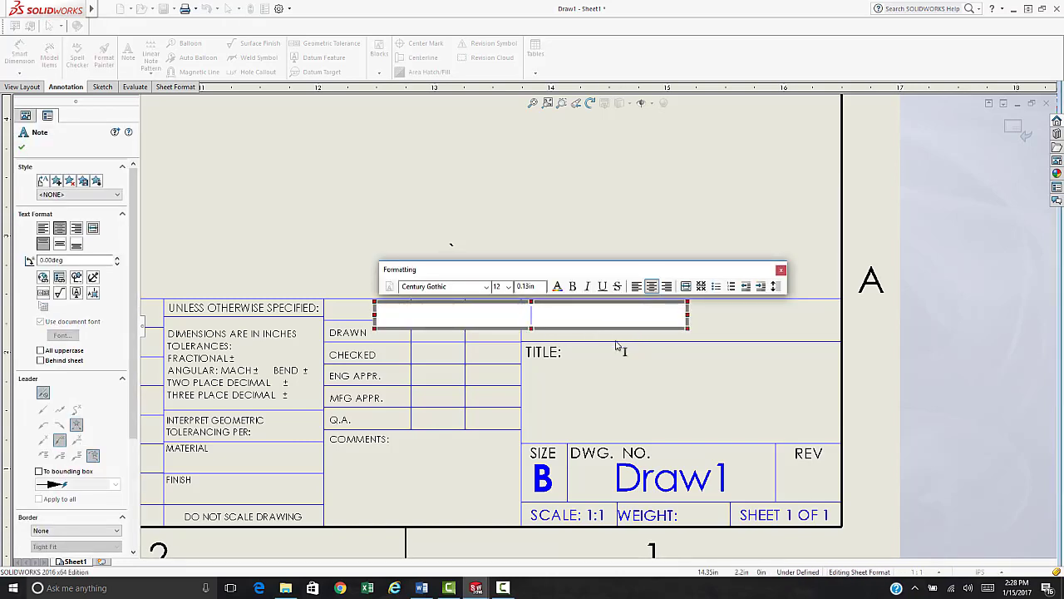
{"action": "left_click", "coordinate": [650, 342]}
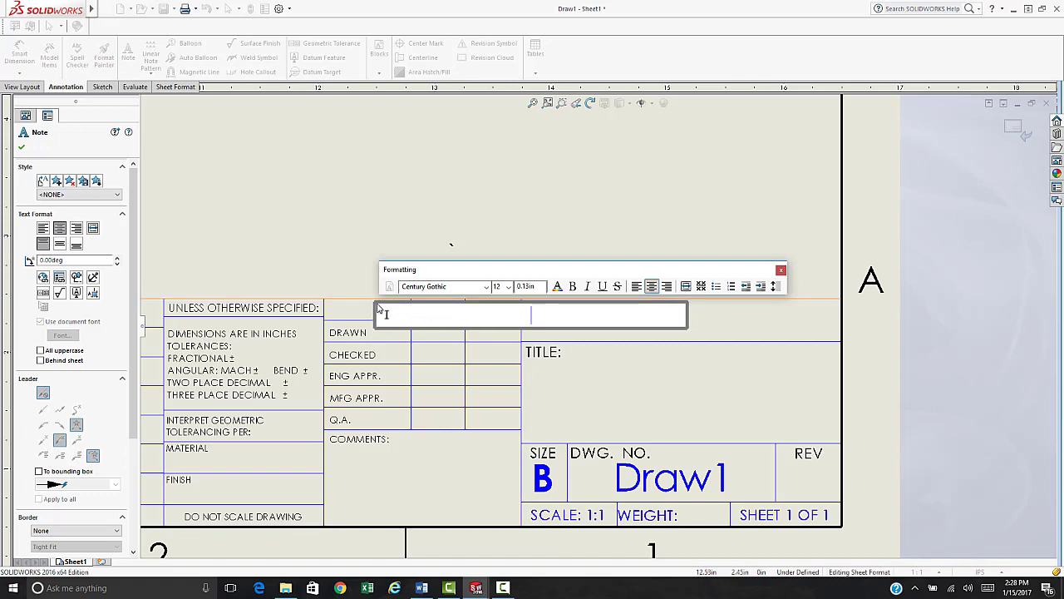
{"action": "left_click_drag", "start_coordinate": [379, 309], "coordinate": [474, 301]}
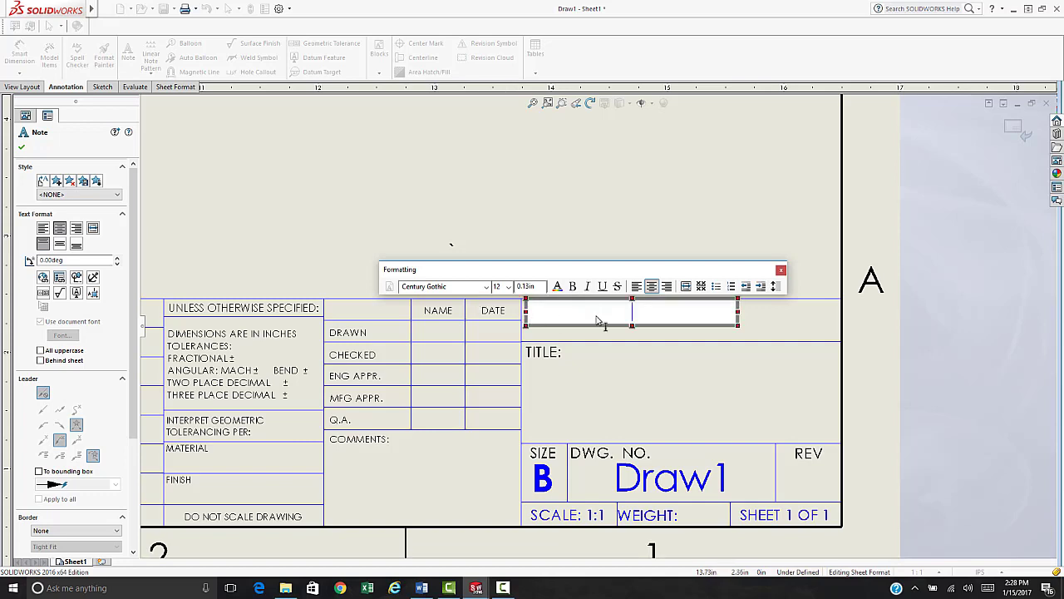
{"action": "left_click_drag", "start_coordinate": [739, 325], "coordinate": [767, 330]}
{"action": "left_click_drag", "start_coordinate": [632, 298], "coordinate": [634, 309]}
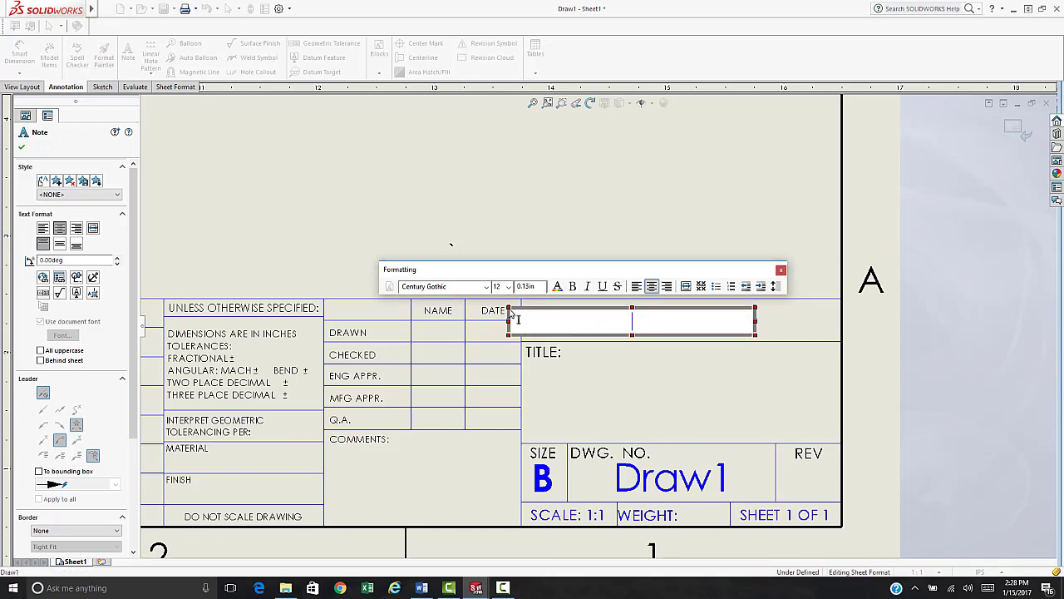
{"action": "left_click_drag", "start_coordinate": [510, 315], "coordinate": [529, 305]}
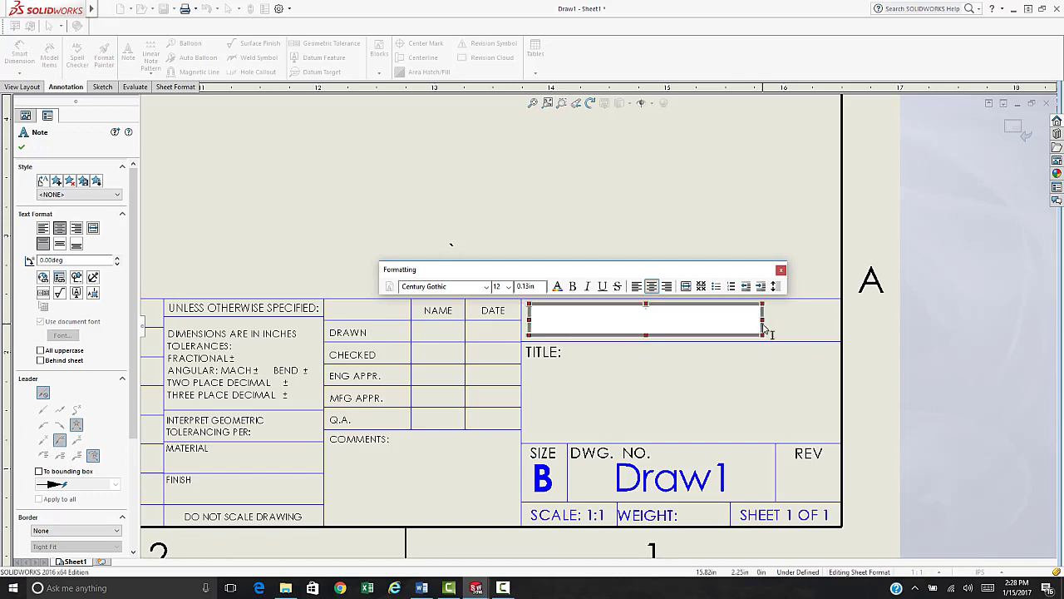
{"action": "left_click_drag", "start_coordinate": [764, 324], "coordinate": [833, 322]}
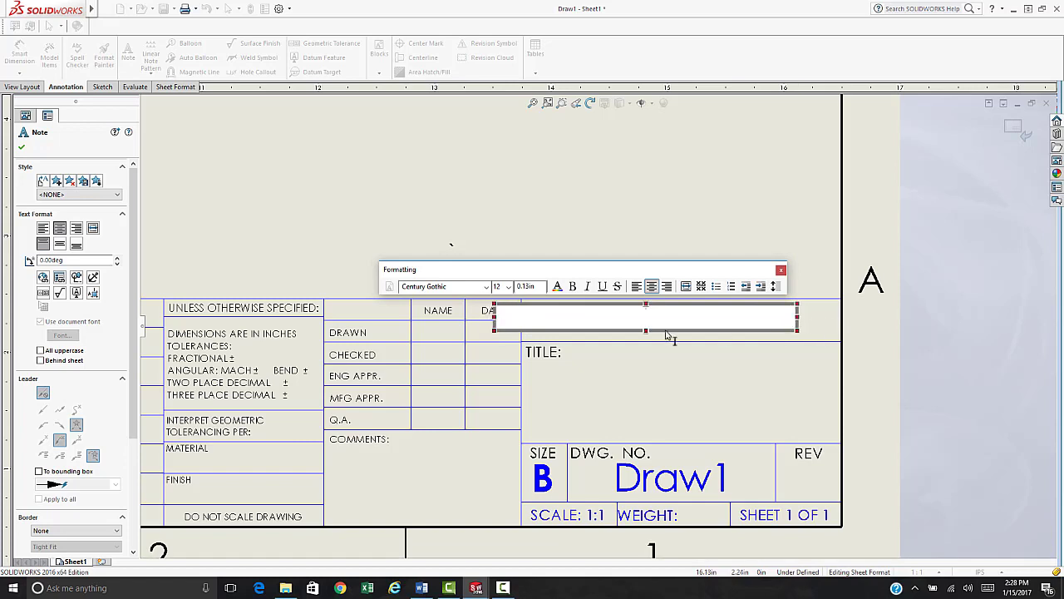
{"action": "left_click", "coordinate": [636, 286]}
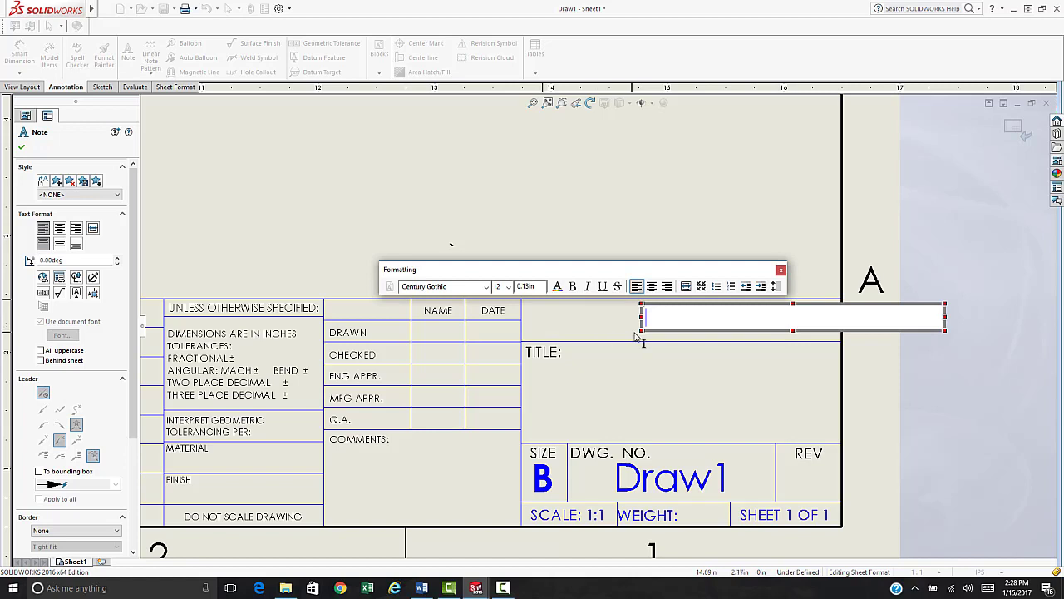
{"action": "key", "text": "Escape"}
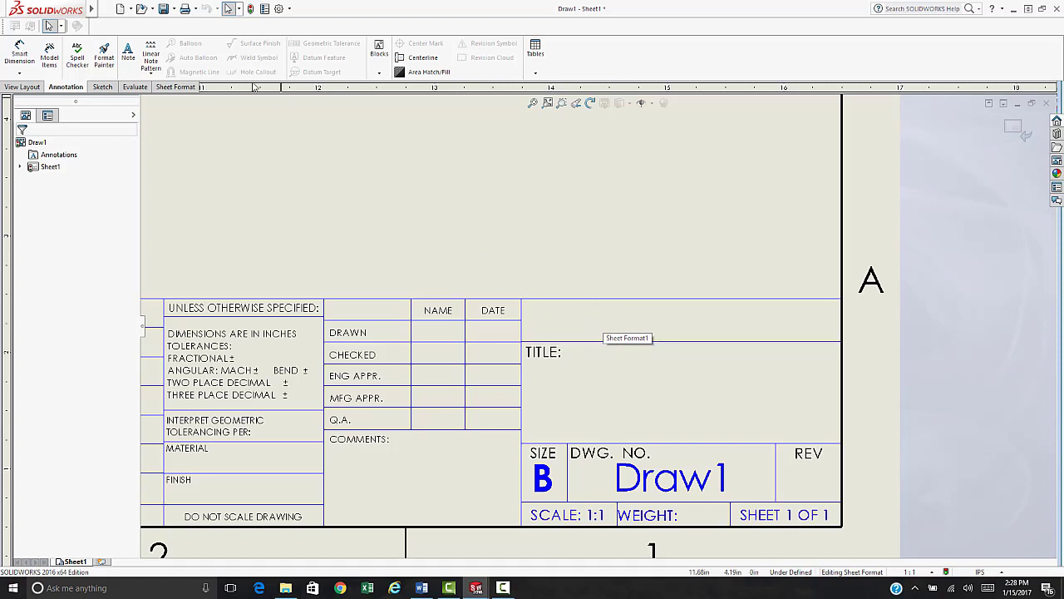
Add a note stretched across the blank cell above TITLE, containing the person's full name followed by "- Spring 2017".
{"action": "left_click", "coordinate": [127, 52]}
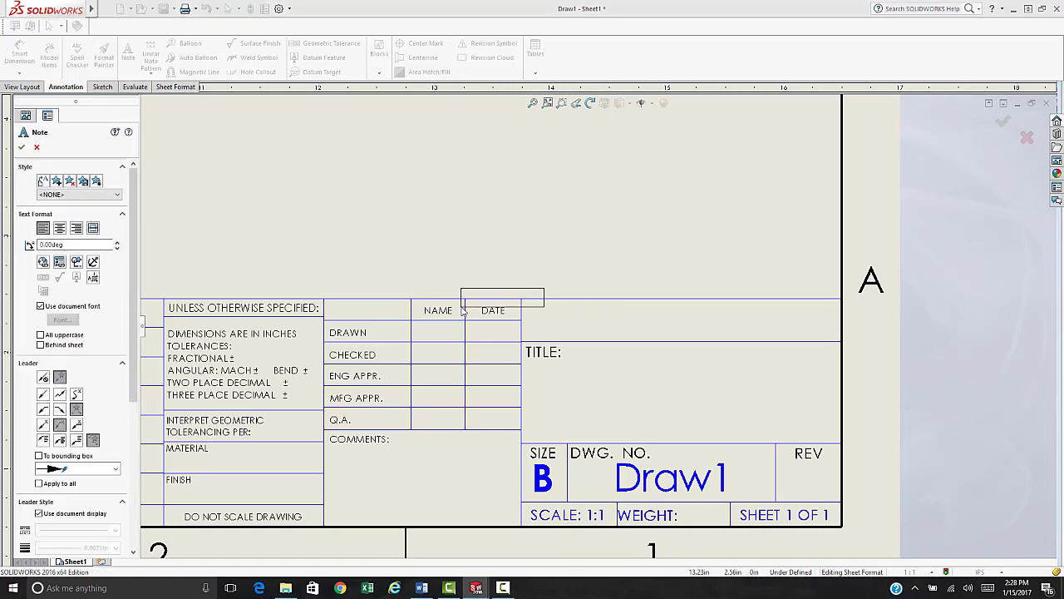
{"action": "left_click", "coordinate": [531, 312]}
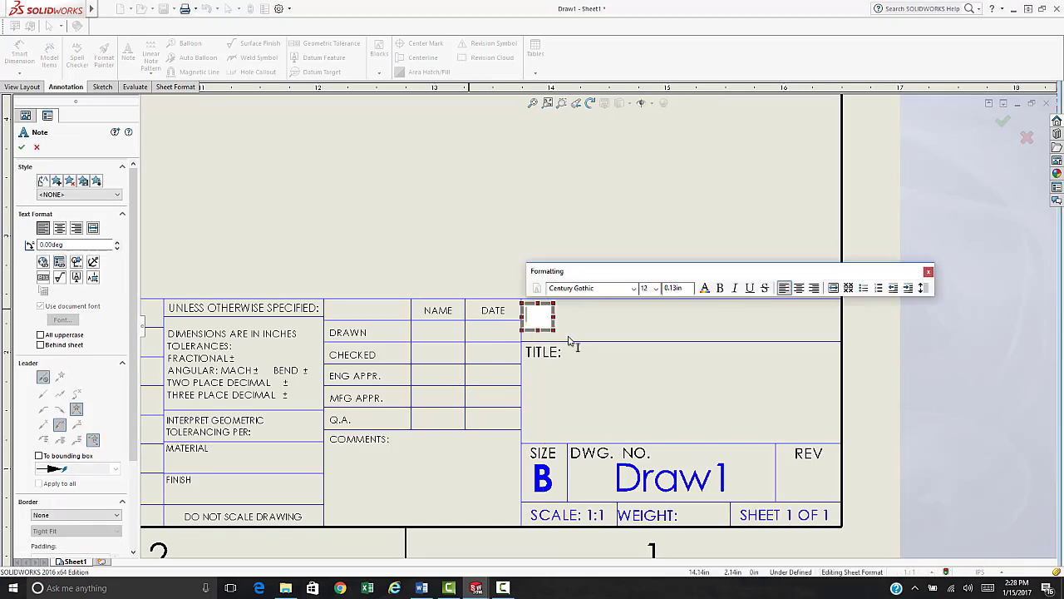
{"action": "left_click_drag", "start_coordinate": [552, 330], "coordinate": [858, 336]}
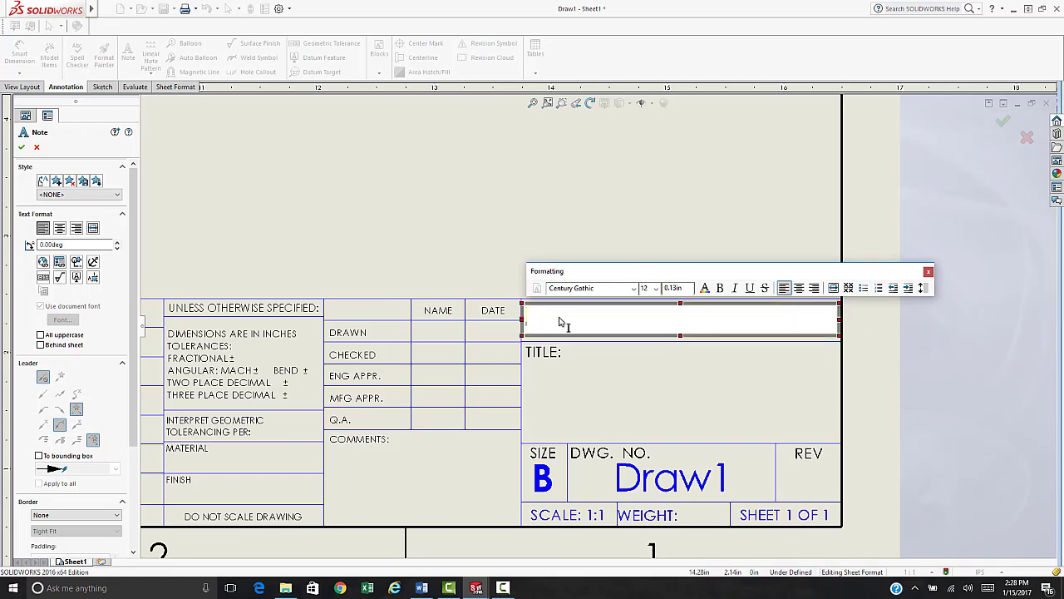
{"action": "type", "text": "Arthur Fox -"}
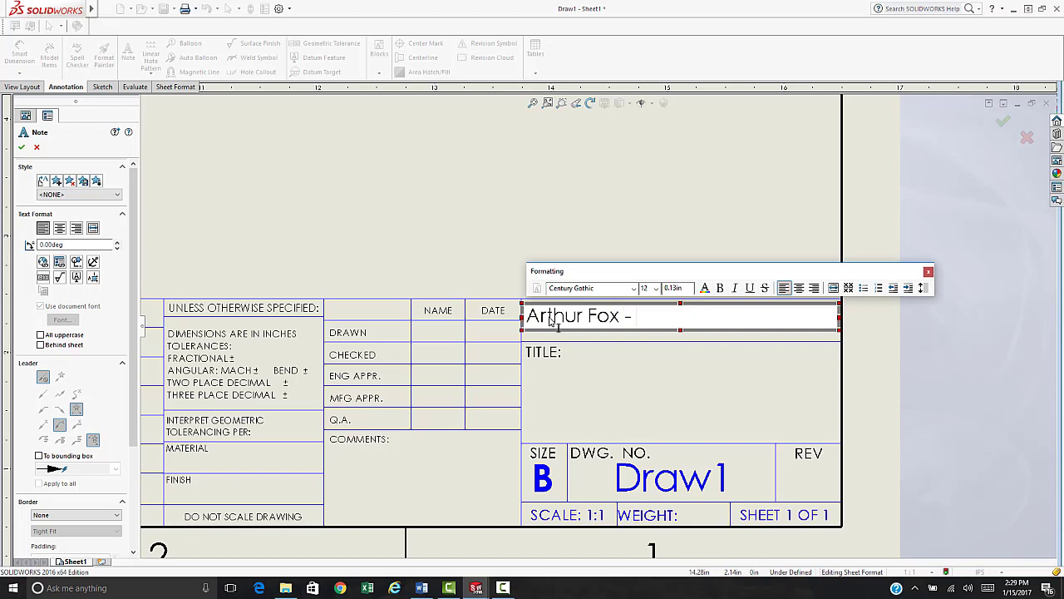
{"action": "type", "text": "Spring 2017"}
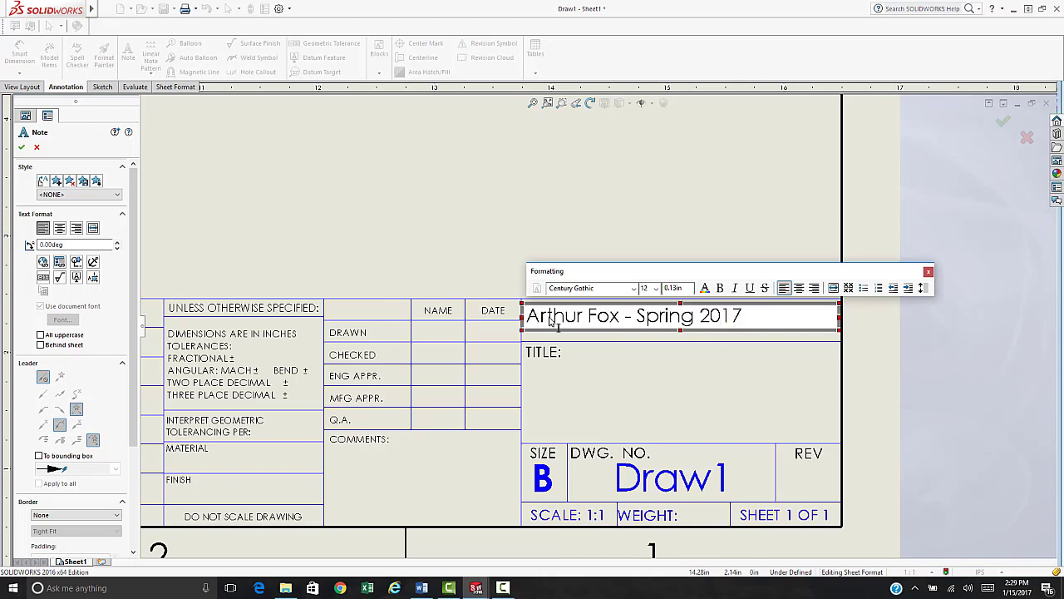
{"action": "left_click", "coordinate": [415, 216]}
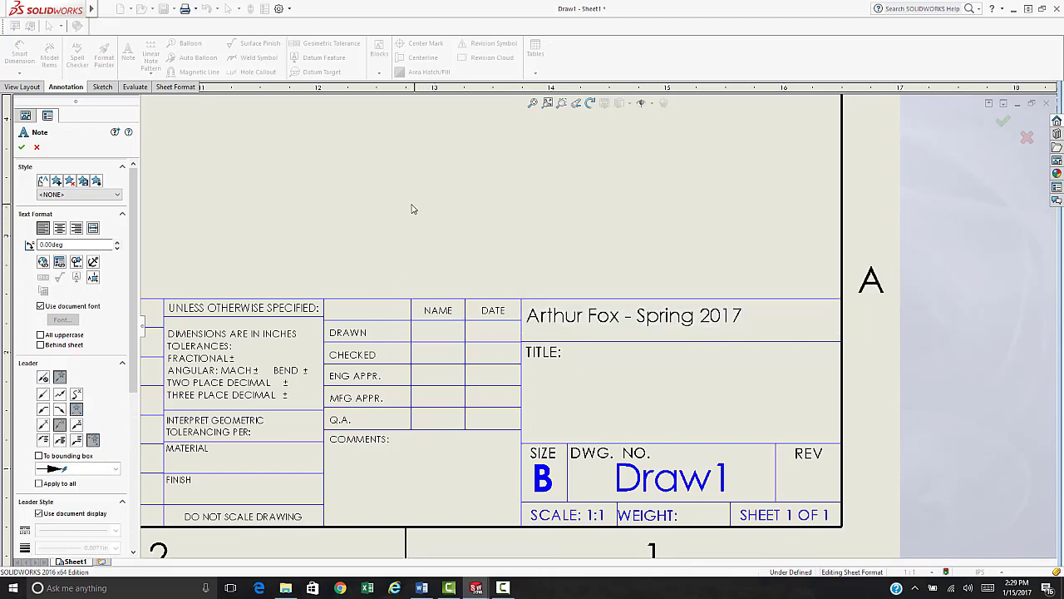
{"action": "key", "text": "Escape"}
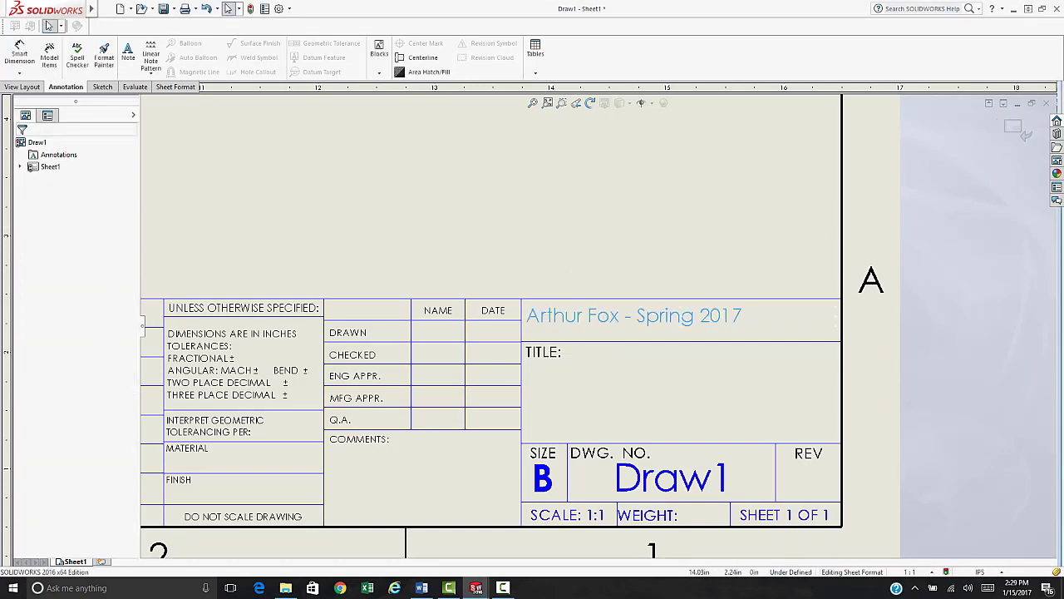
Move the name and semester note to the centre of the cell above TITLE.
{"action": "left_click", "coordinate": [590, 331]}
{"action": "left_click_drag", "start_coordinate": [612, 323], "coordinate": [630, 324]}
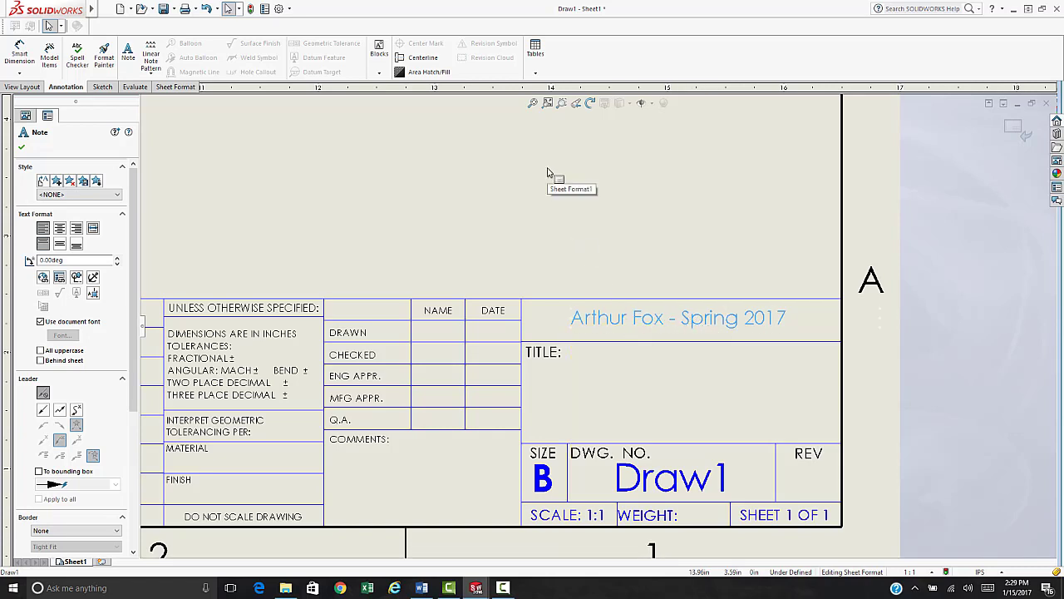
{"action": "left_click", "coordinate": [451, 196]}
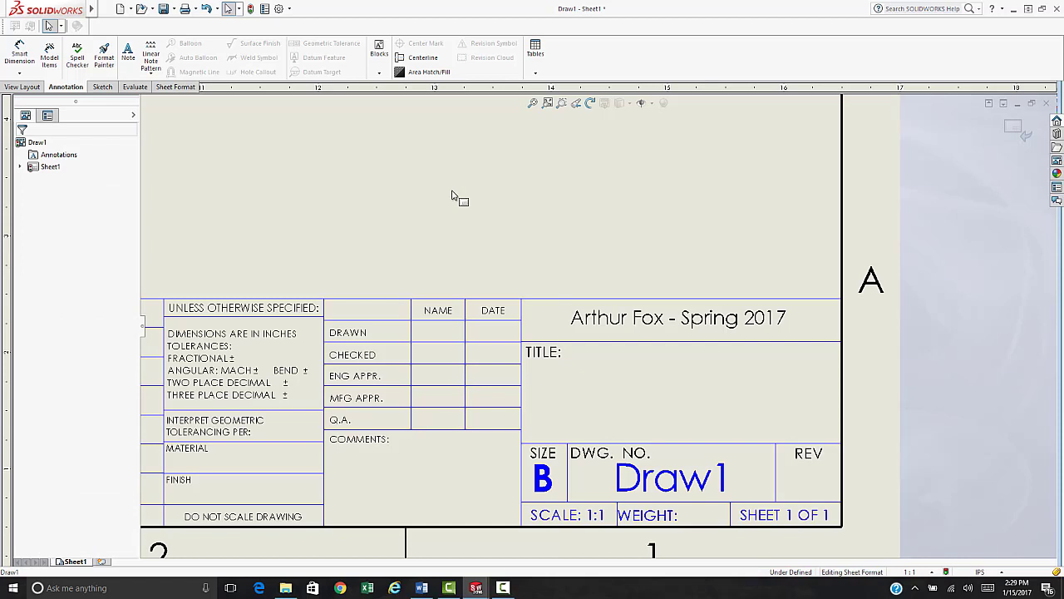
Leave sheet format editing, return to the drawing sheet and examine the title block, including the DRAWN name field.
{"action": "right_click", "coordinate": [415, 203]}
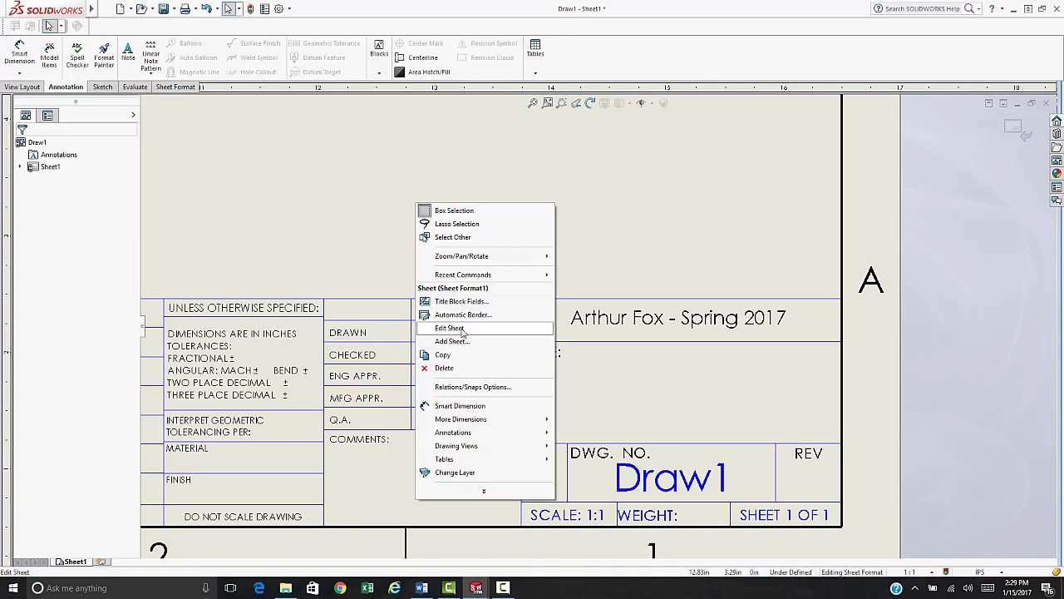
{"action": "left_click", "coordinate": [450, 328]}
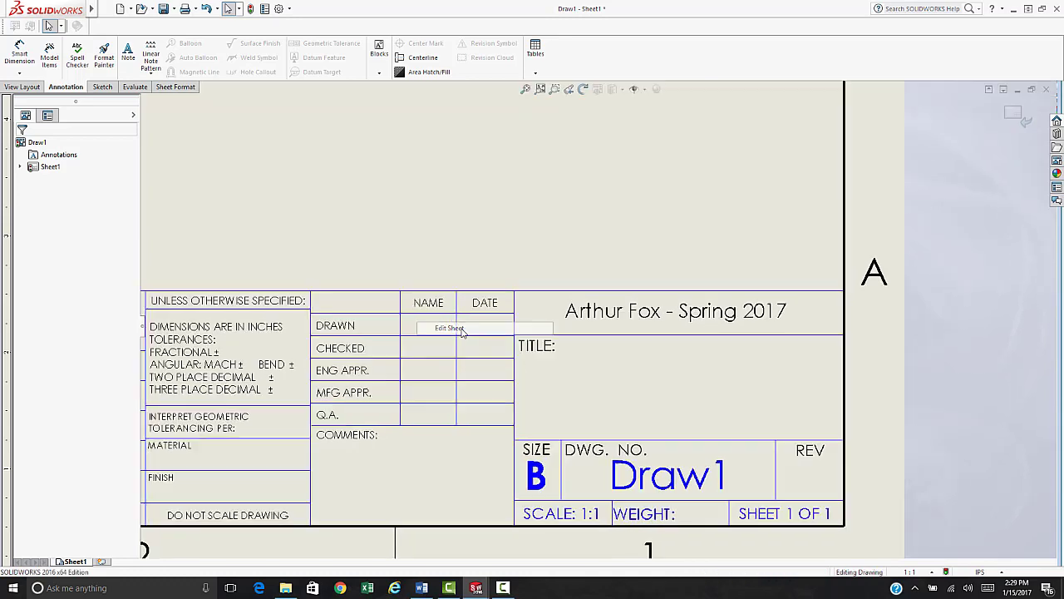
{"action": "left_click", "coordinate": [532, 89]}
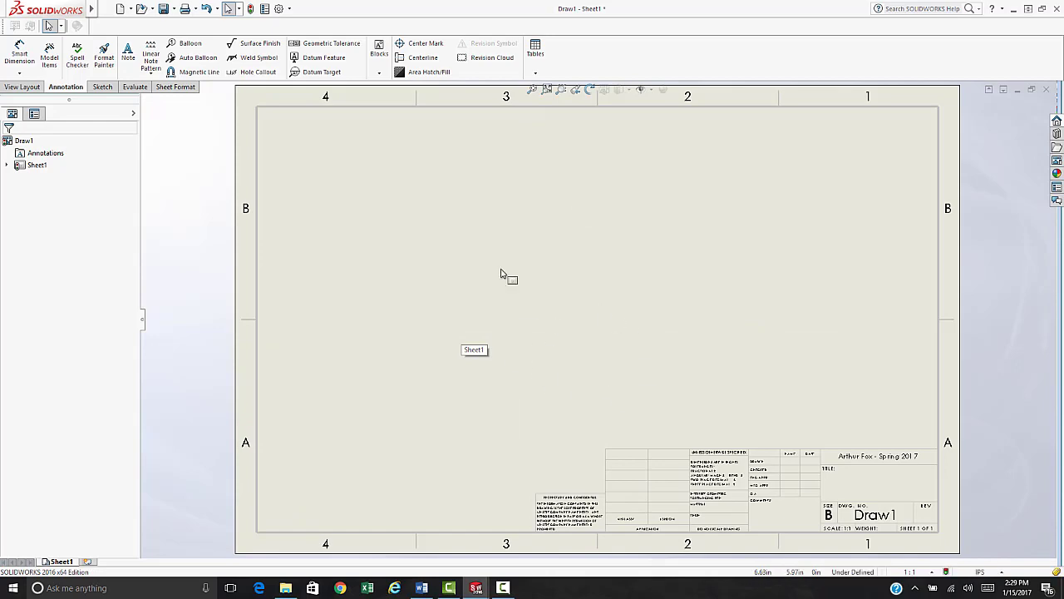
{"action": "scroll", "coordinate": [908, 522], "scroll_direction": "down", "scroll_amount": 1}
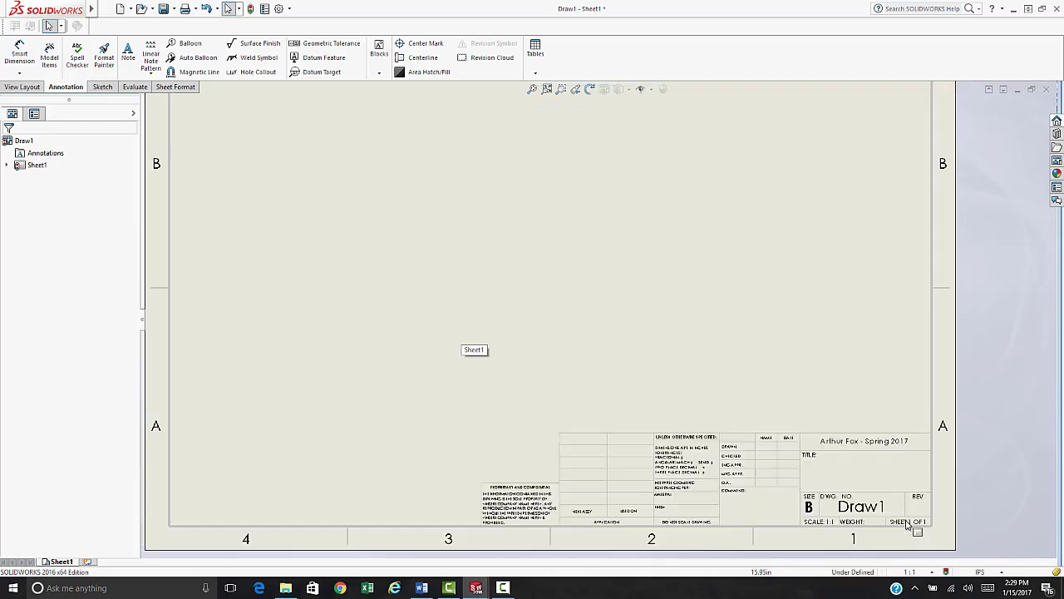
{"action": "scroll", "coordinate": [906, 523], "scroll_direction": "down", "scroll_amount": 6}
{"action": "scroll", "coordinate": [403, 326], "scroll_direction": "up", "scroll_amount": 3}
{"action": "scroll", "coordinate": [404, 327], "scroll_direction": "down", "scroll_amount": 1}
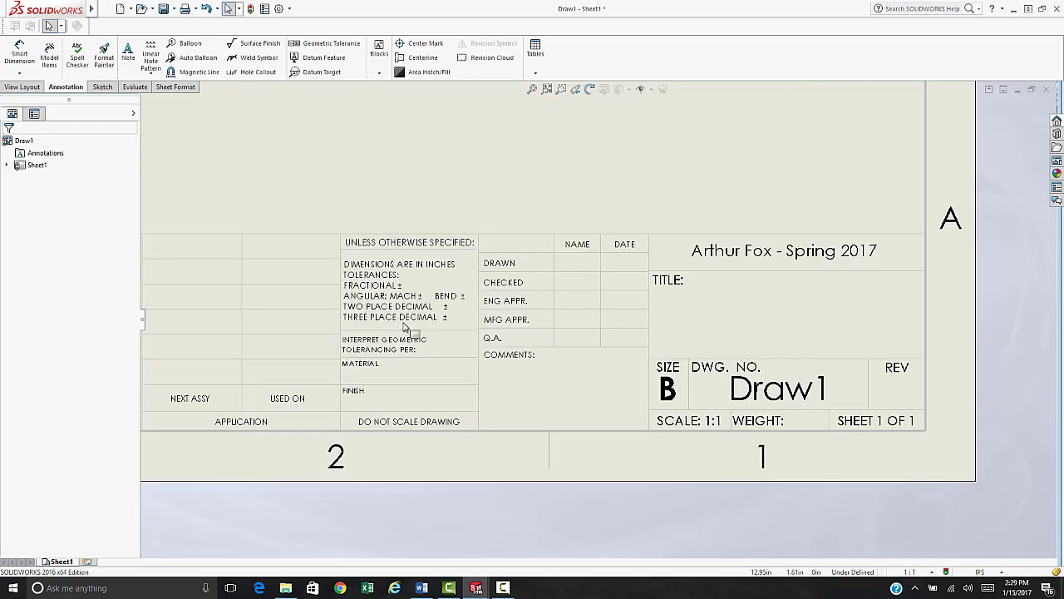
{"action": "scroll", "coordinate": [481, 316], "scroll_direction": "down", "scroll_amount": 1}
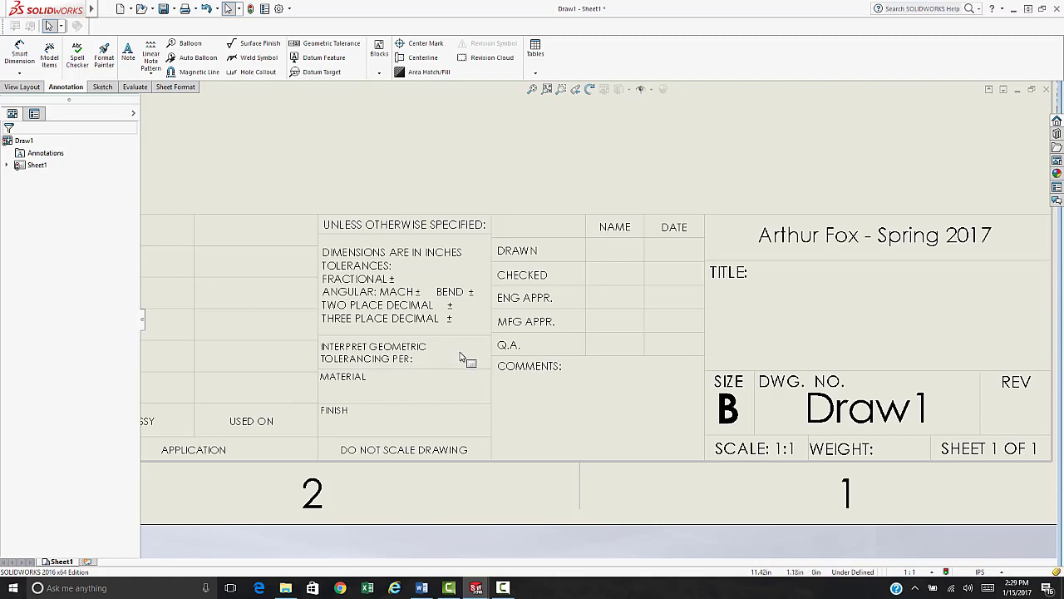
{"action": "left_click", "coordinate": [615, 251]}
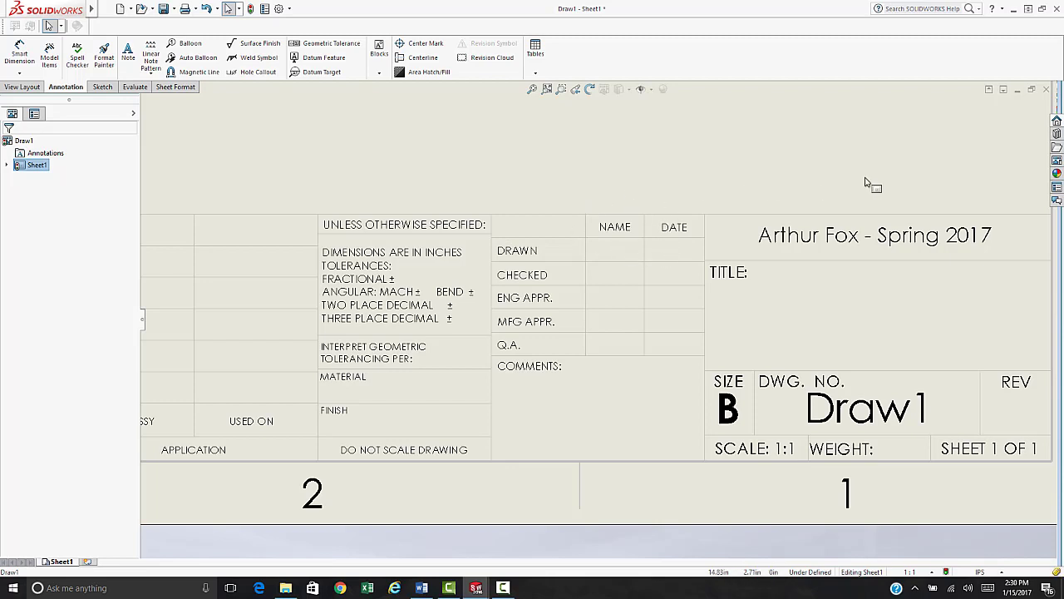
Close the Draw1 drawing without saving its changes.
{"action": "left_click", "coordinate": [1046, 89]}
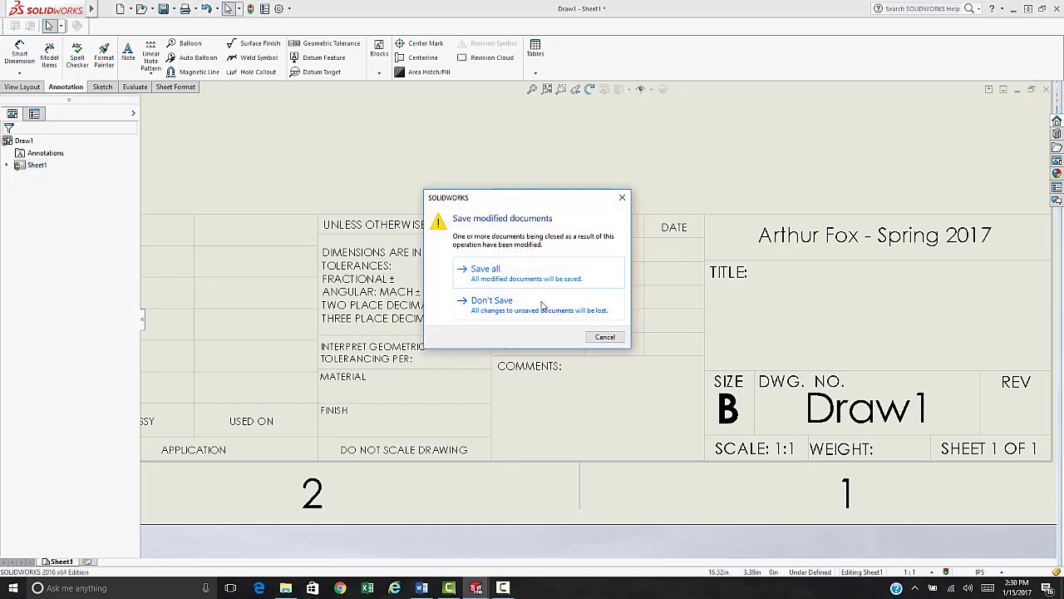
{"action": "left_click", "coordinate": [496, 301]}
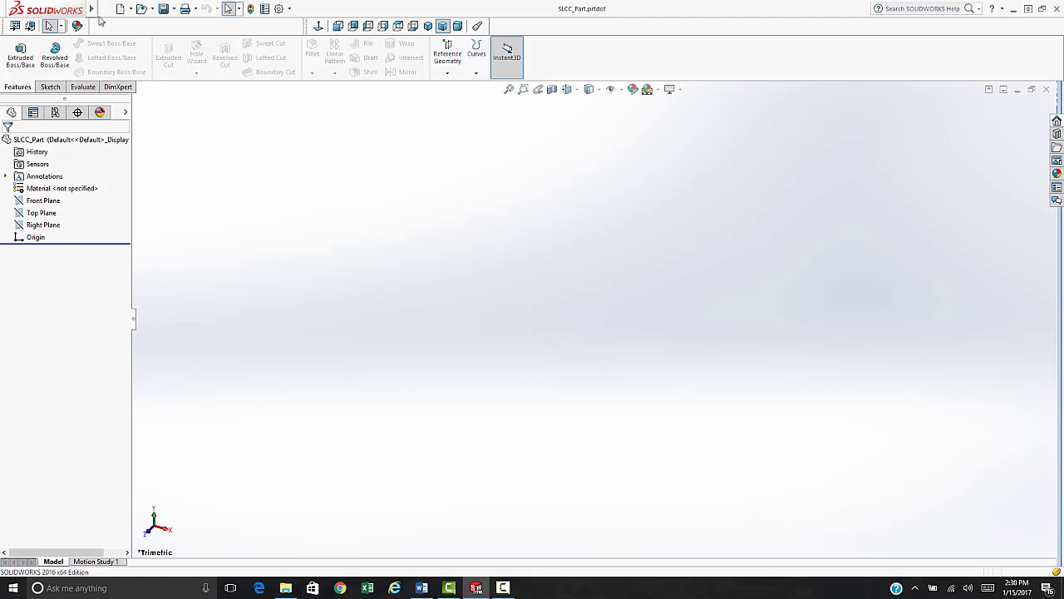
{"action": "mouse_move", "coordinate": [95, 14]}
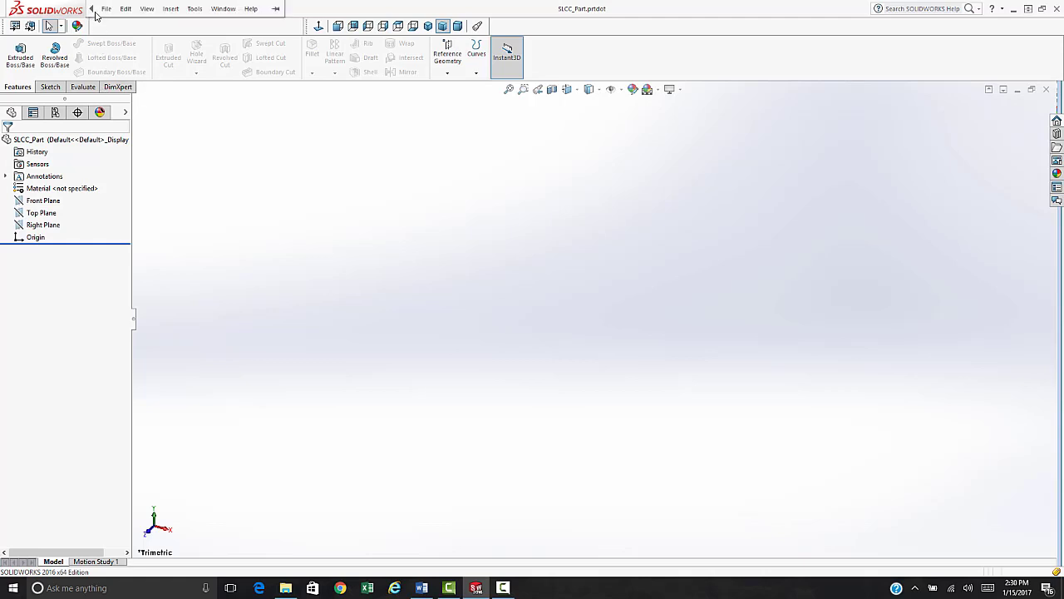
{"action": "left_click", "coordinate": [104, 10]}
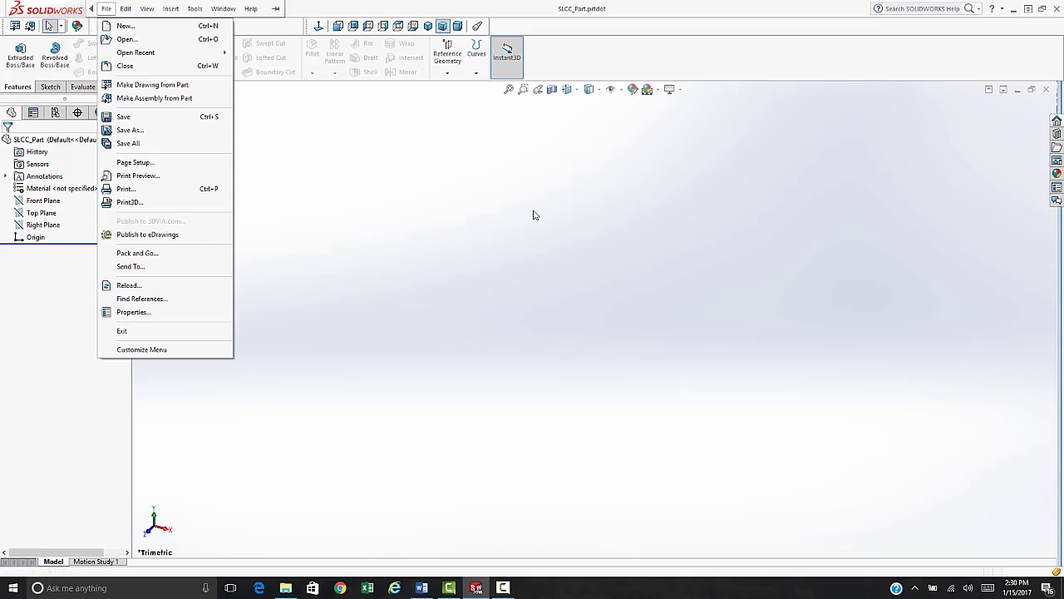
{"action": "left_click", "coordinate": [539, 297]}
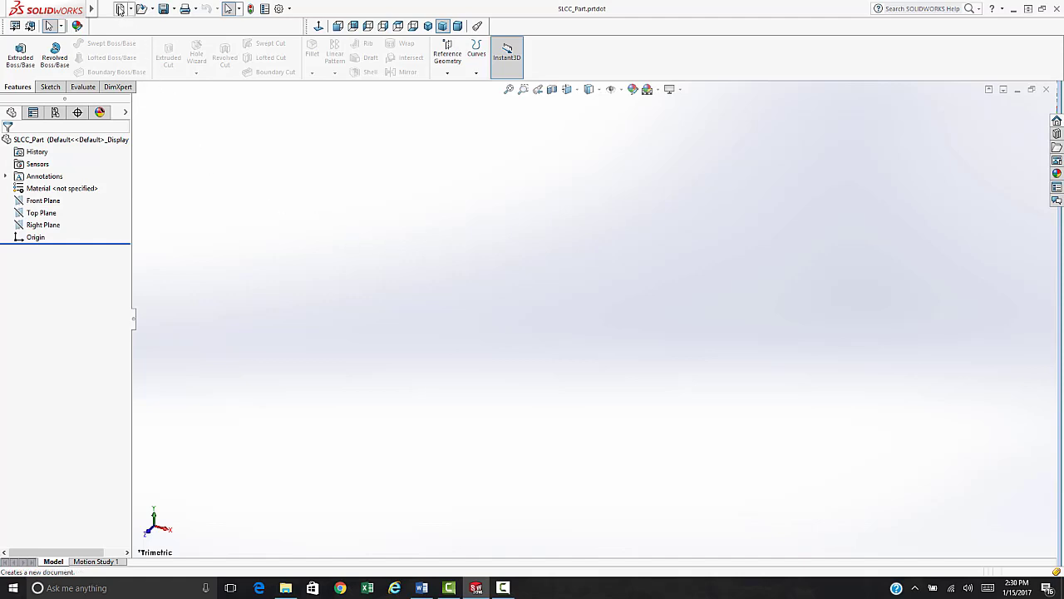
Create a new drawing with the B (ANSI) Landscape sheet format displayed, and cancel inserting a model view.
{"action": "left_click", "coordinate": [121, 10]}
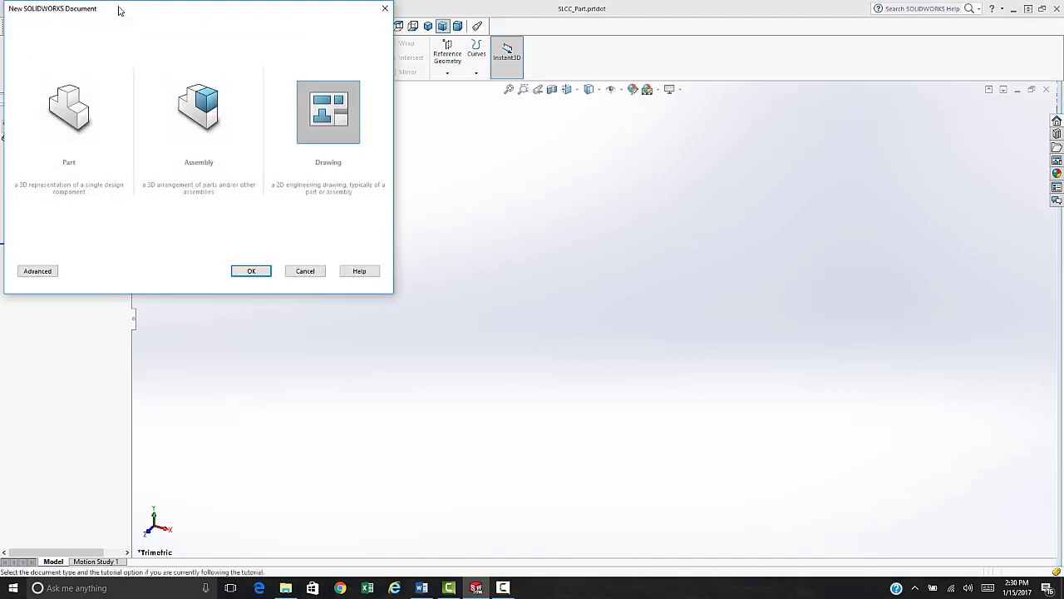
{"action": "double_click", "coordinate": [326, 117]}
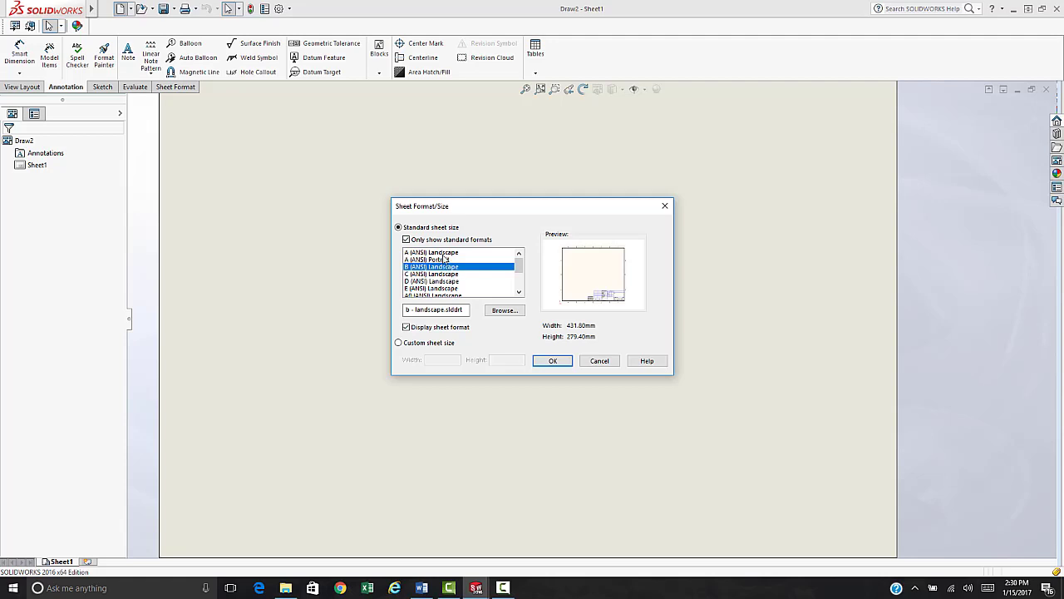
{"action": "scroll", "coordinate": [449, 270], "scroll_direction": "down", "scroll_amount": 3}
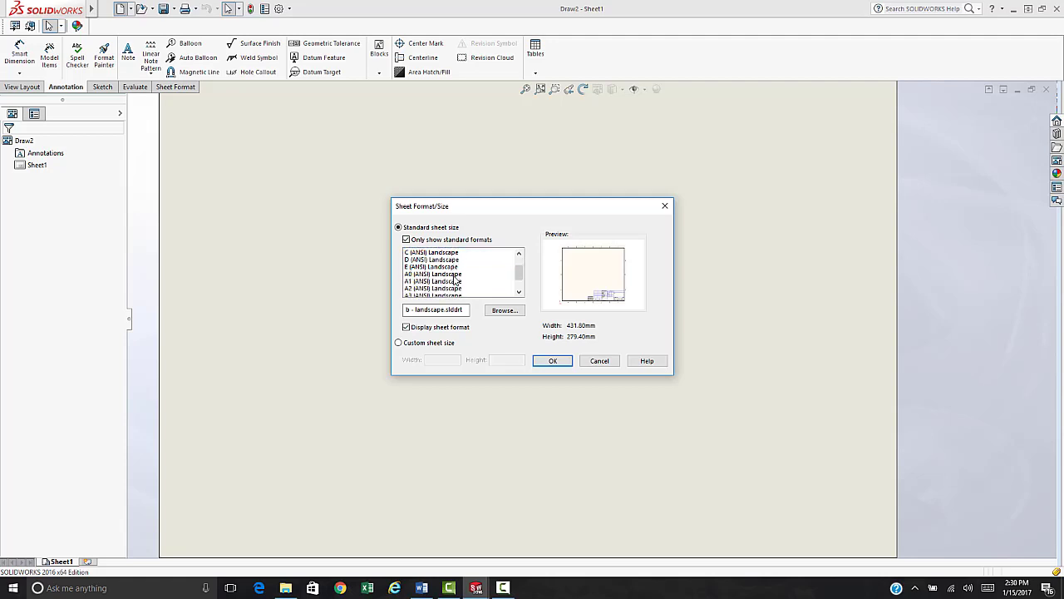
{"action": "scroll", "coordinate": [455, 283], "scroll_direction": "up", "scroll_amount": 3}
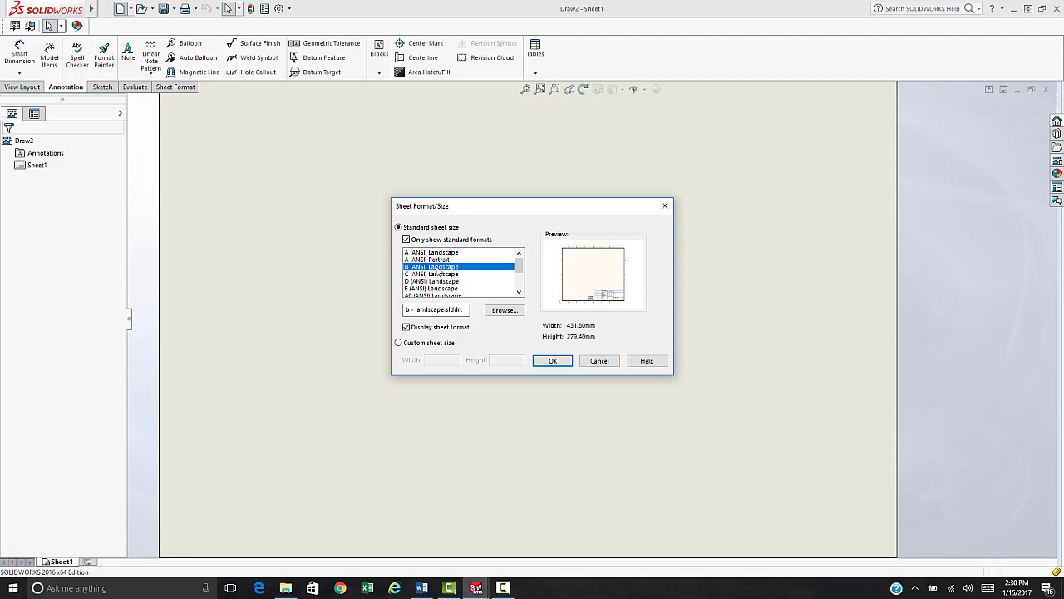
{"action": "left_click", "coordinate": [552, 361]}
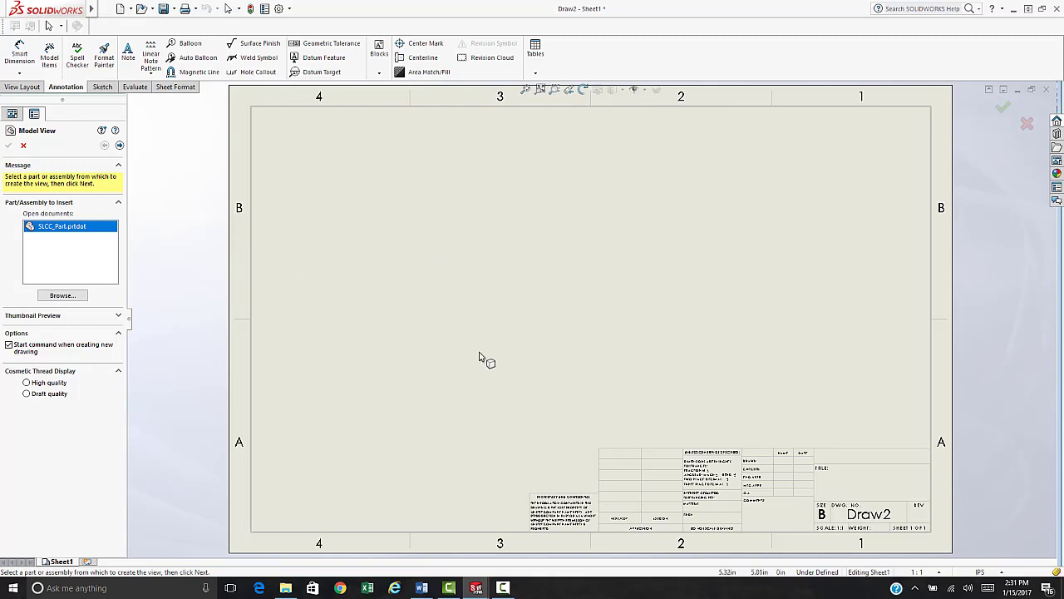
{"action": "left_click", "coordinate": [24, 146]}
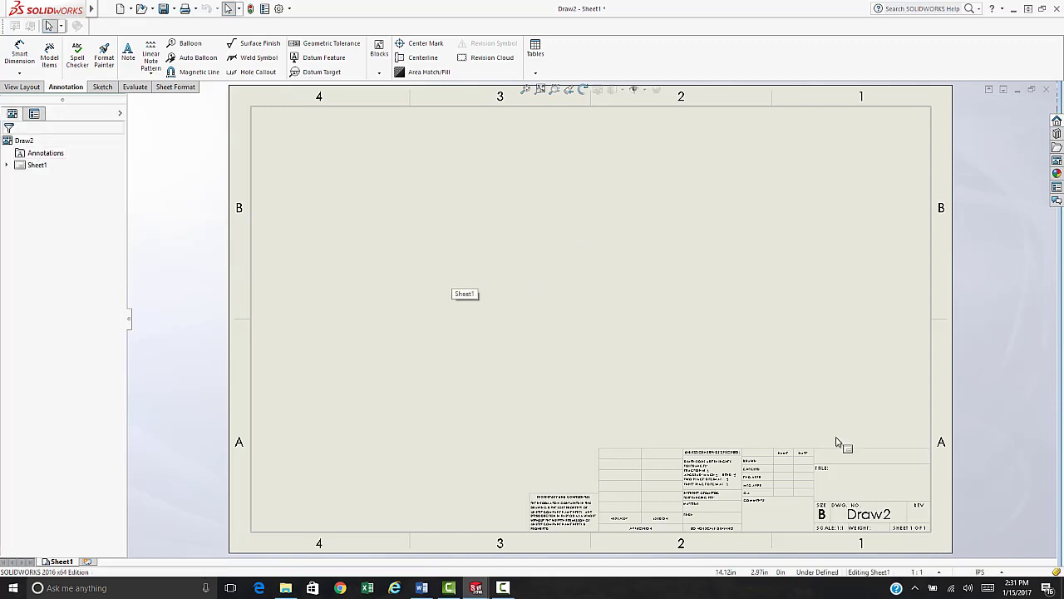
Switch the new drawing's sheet to sheet format editing.
{"action": "scroll", "coordinate": [836, 440], "scroll_direction": "up", "scroll_amount": 2}
{"action": "scroll", "coordinate": [843, 471], "scroll_direction": "down", "scroll_amount": 6}
{"action": "scroll", "coordinate": [520, 416], "scroll_direction": "up", "scroll_amount": 1}
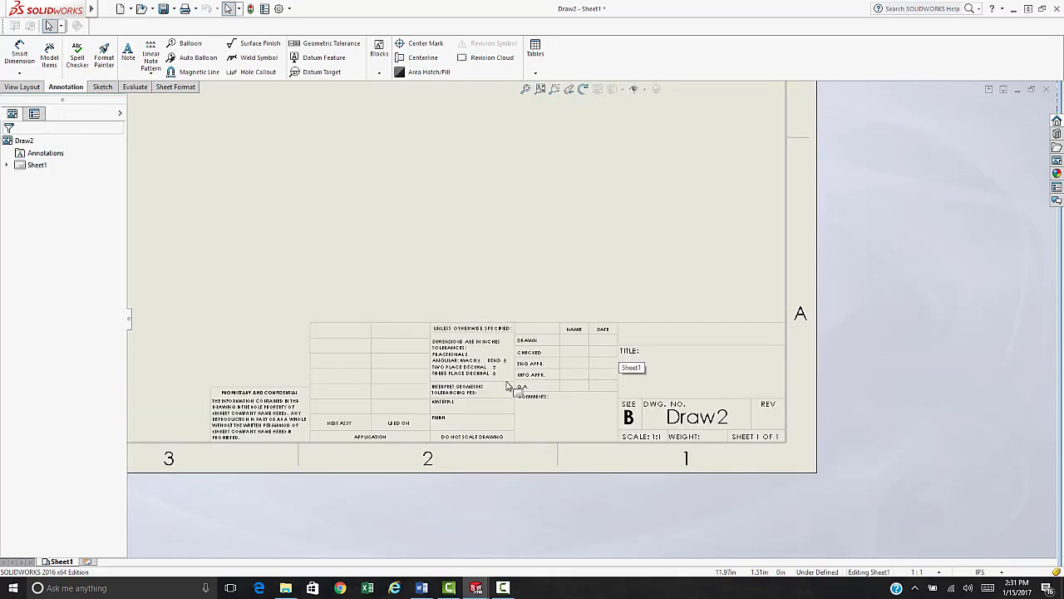
{"action": "scroll", "coordinate": [516, 382], "scroll_direction": "down", "scroll_amount": 2}
{"action": "right_click", "coordinate": [481, 199]}
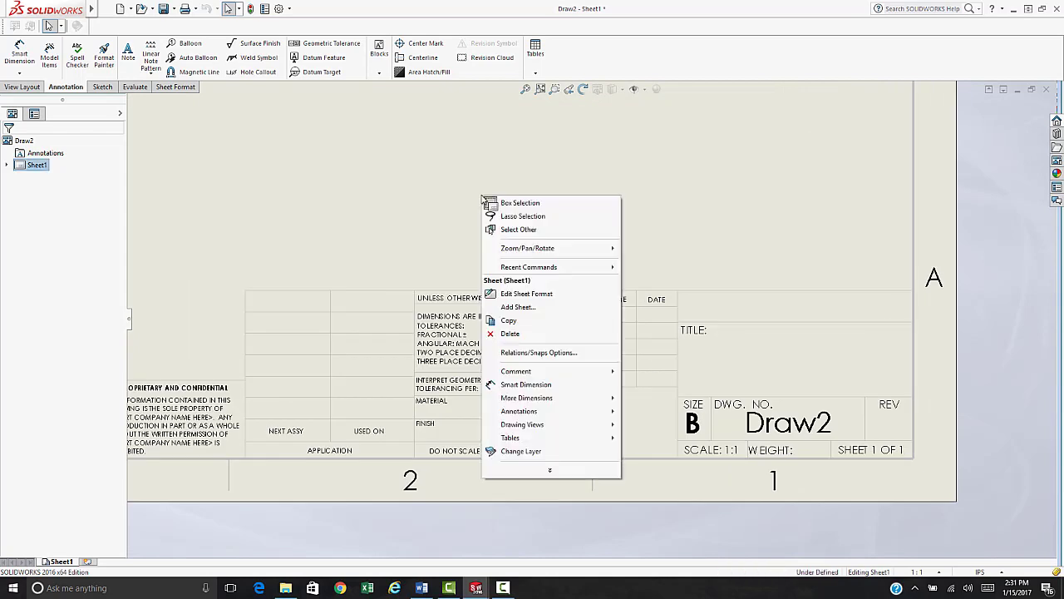
{"action": "left_click", "coordinate": [517, 294]}
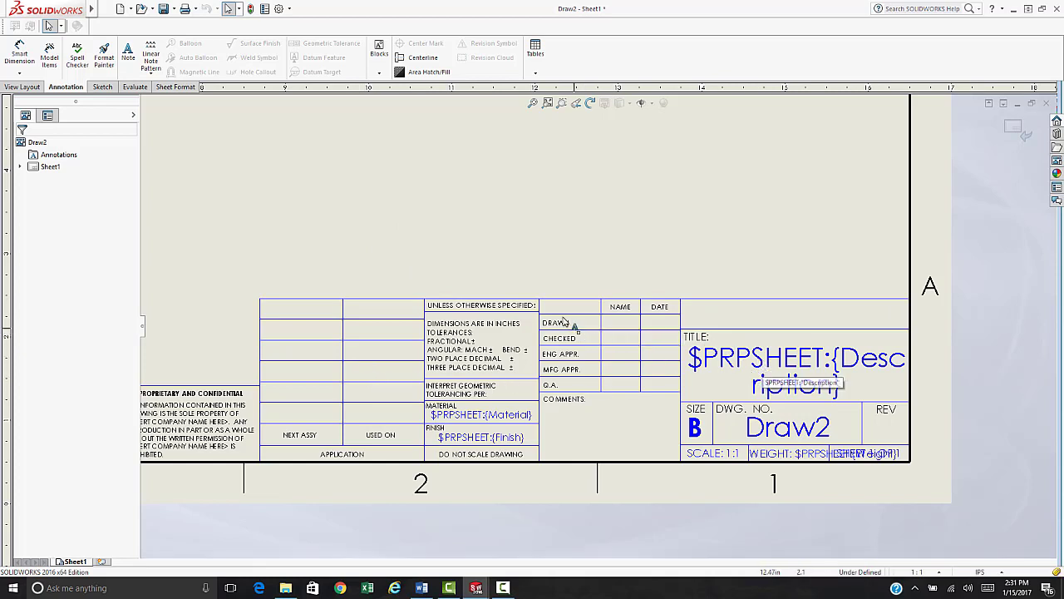
Start defining the title block fields and add the MATERIAL and FINISH notes as editable text fields.
{"action": "right_click", "coordinate": [494, 222]}
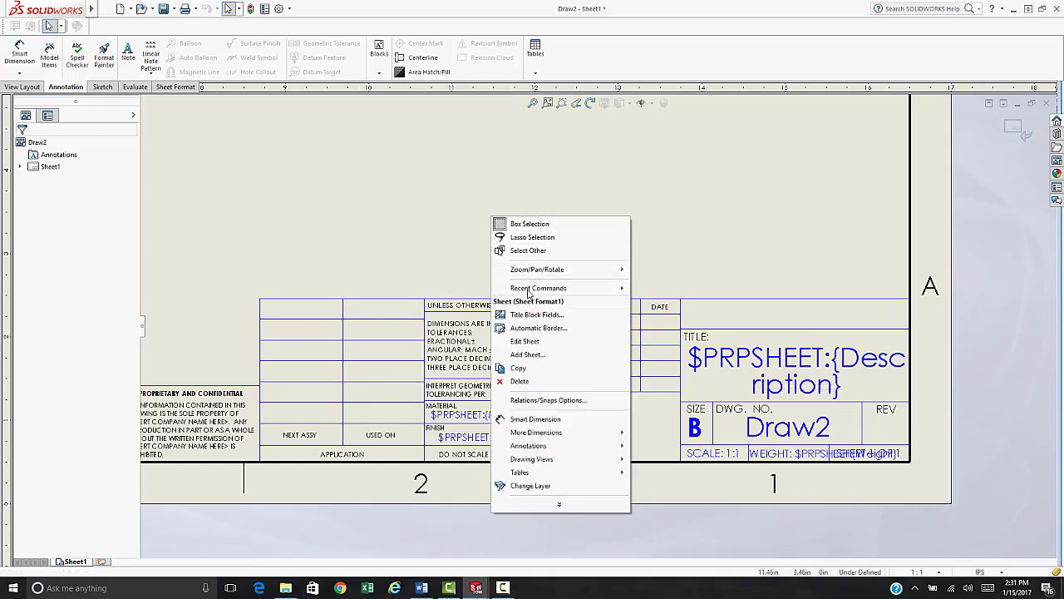
{"action": "left_click", "coordinate": [538, 315]}
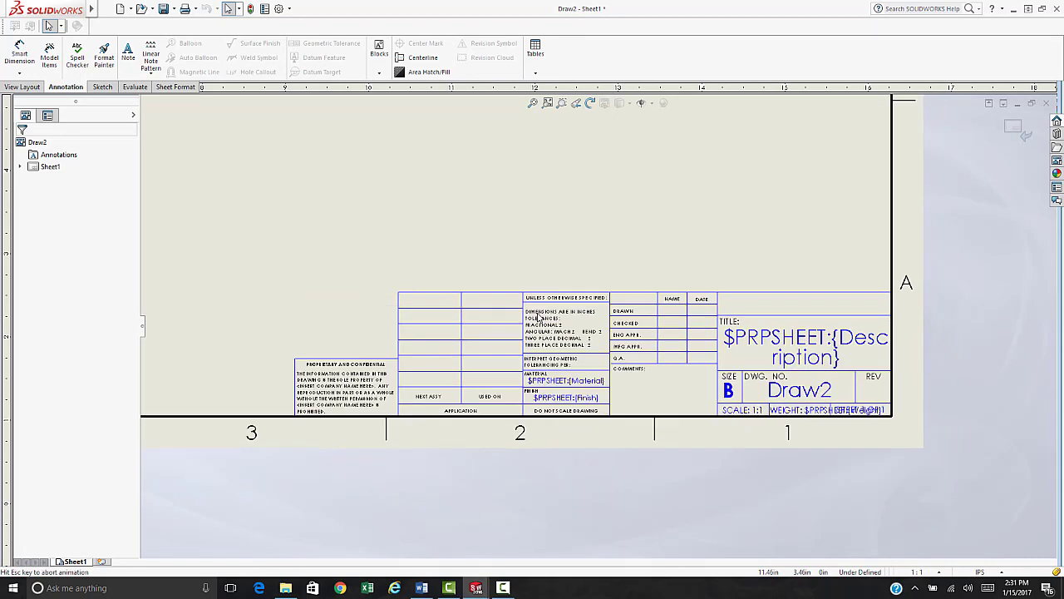
{"action": "scroll", "coordinate": [853, 382], "scroll_direction": "down", "scroll_amount": 3}
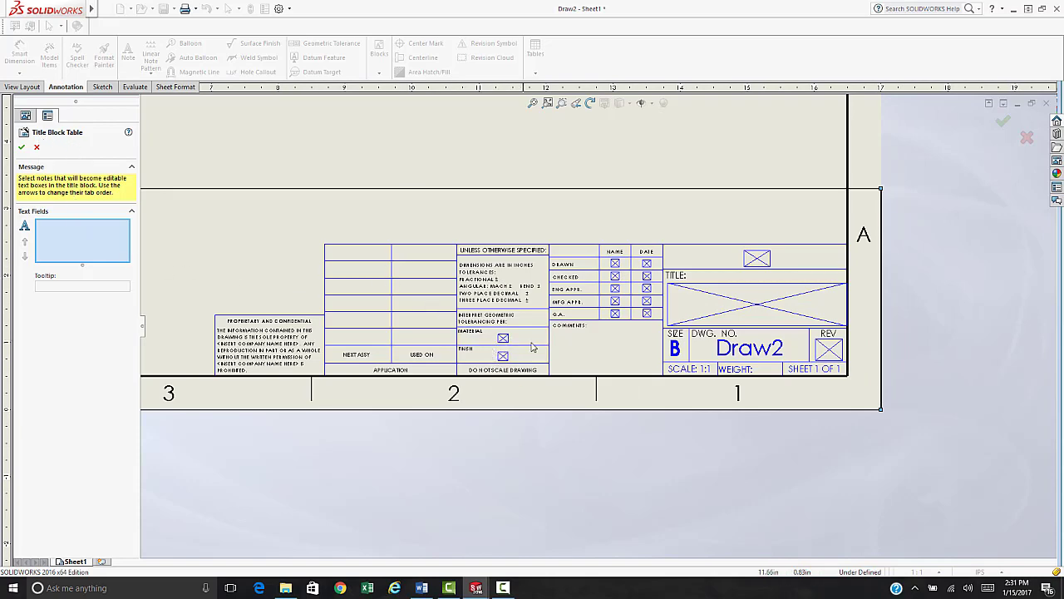
{"action": "scroll", "coordinate": [772, 294], "scroll_direction": "down", "scroll_amount": 1}
{"action": "scroll", "coordinate": [771, 294], "scroll_direction": "down", "scroll_amount": 1}
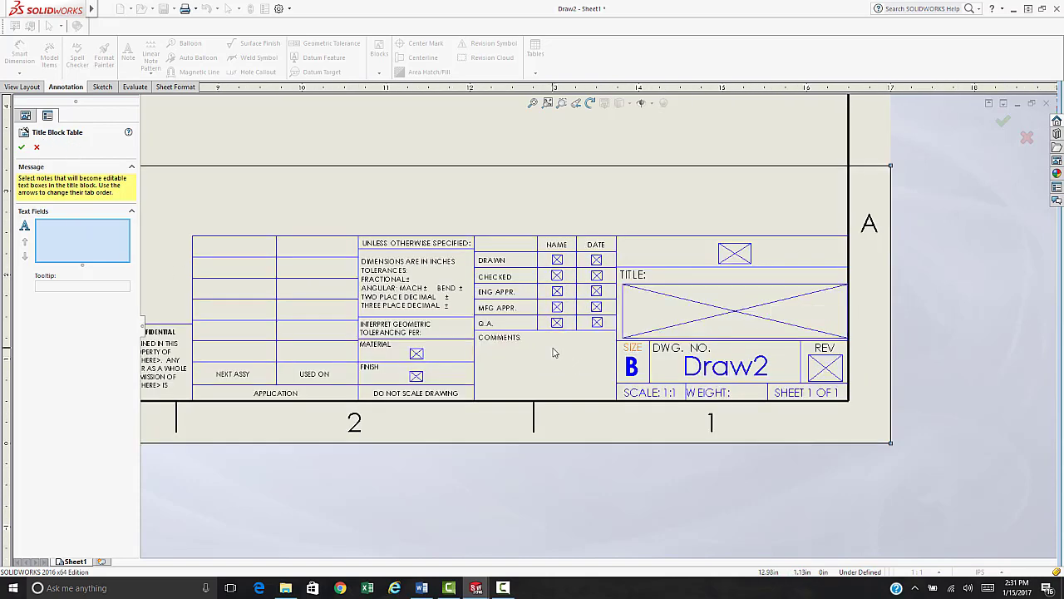
{"action": "left_click", "coordinate": [417, 354]}
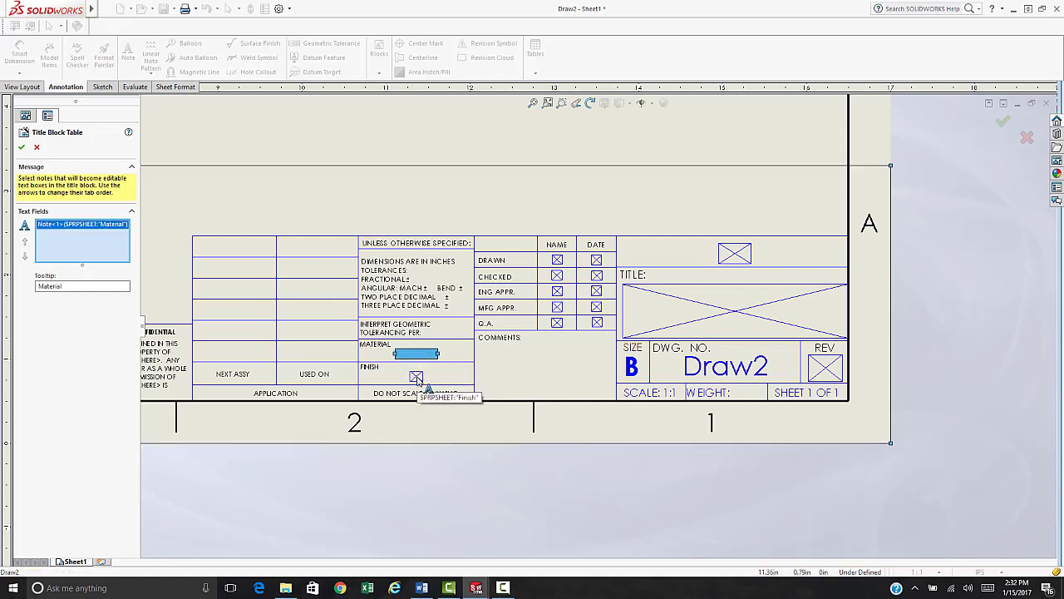
{"action": "left_click", "coordinate": [416, 377]}
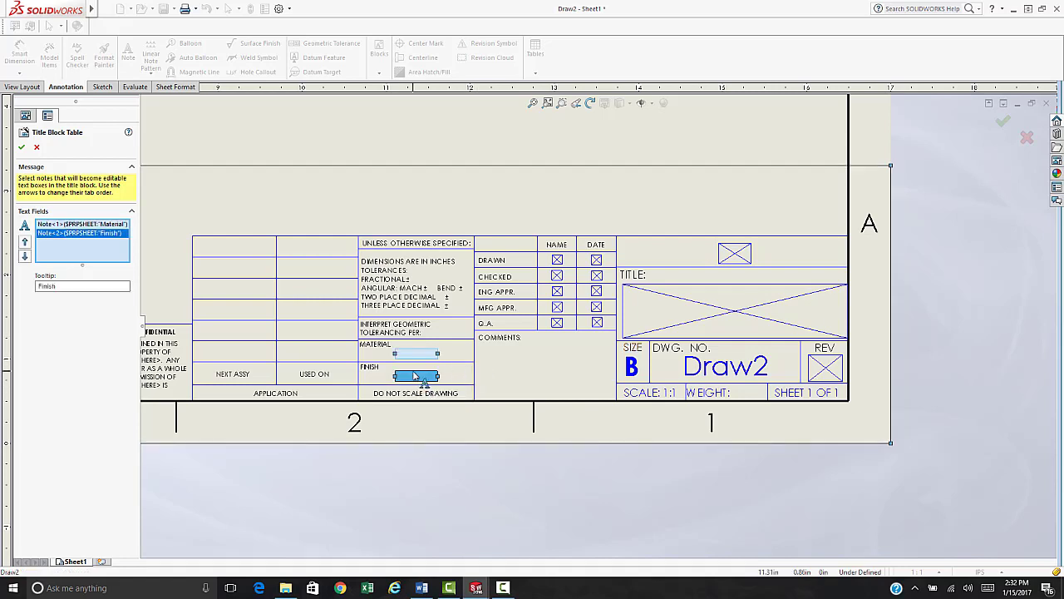
Add the name and date notes of the DRAWN, CHECKED and ENG APPR. rows as editable text fields.
{"action": "left_click", "coordinate": [558, 261]}
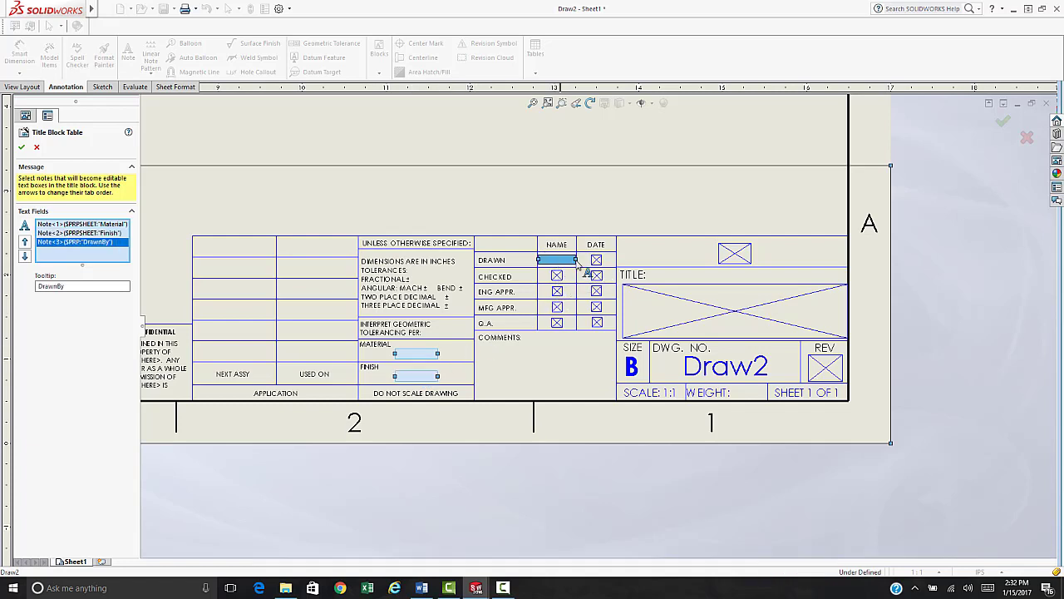
{"action": "left_click", "coordinate": [595, 260]}
{"action": "left_click", "coordinate": [558, 278]}
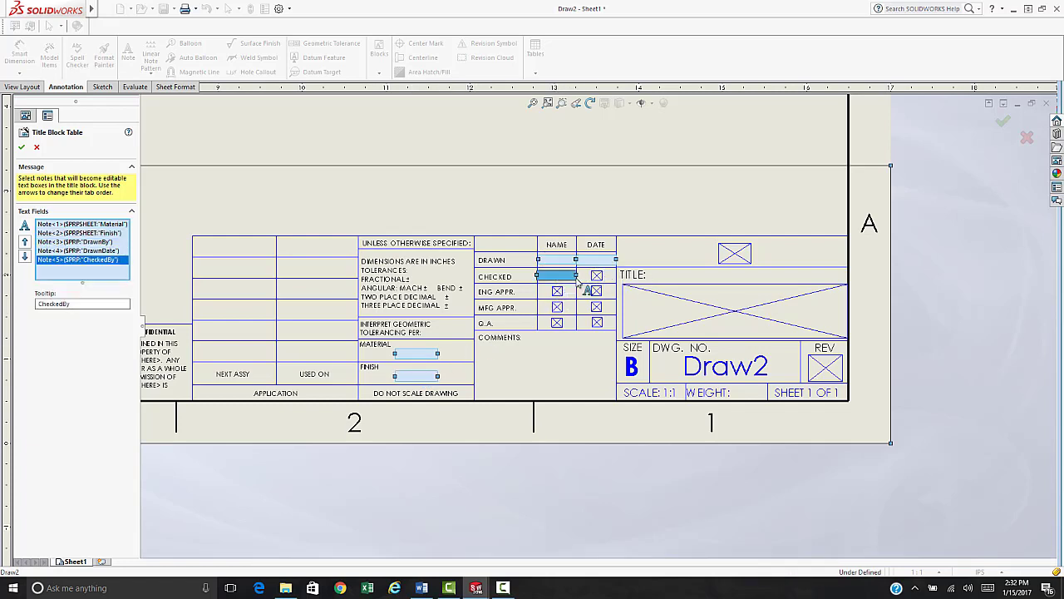
{"action": "left_click", "coordinate": [556, 292]}
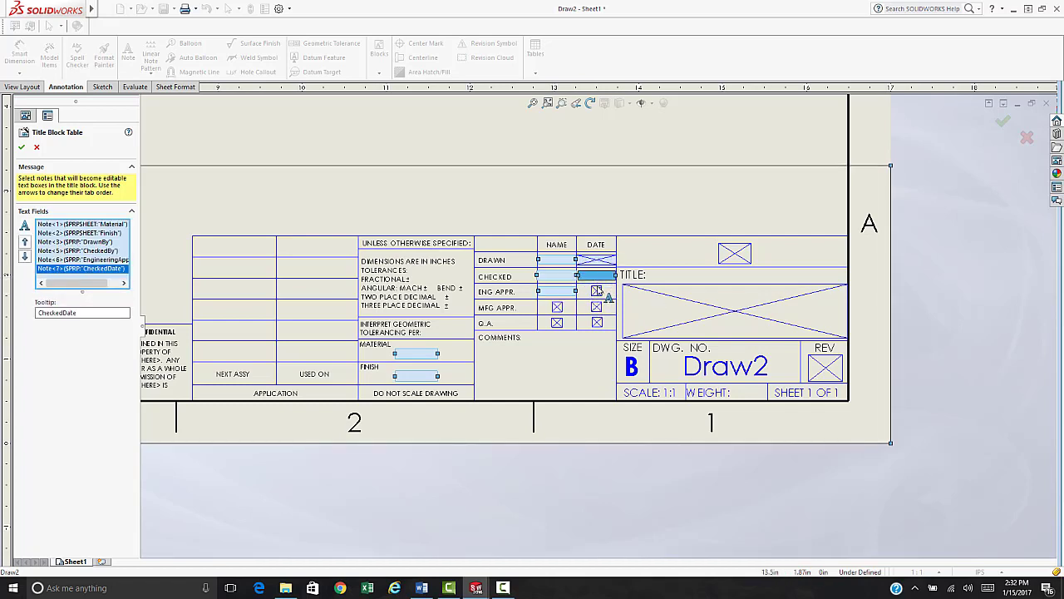
{"action": "left_click", "coordinate": [596, 276]}
{"action": "left_click", "coordinate": [596, 291]}
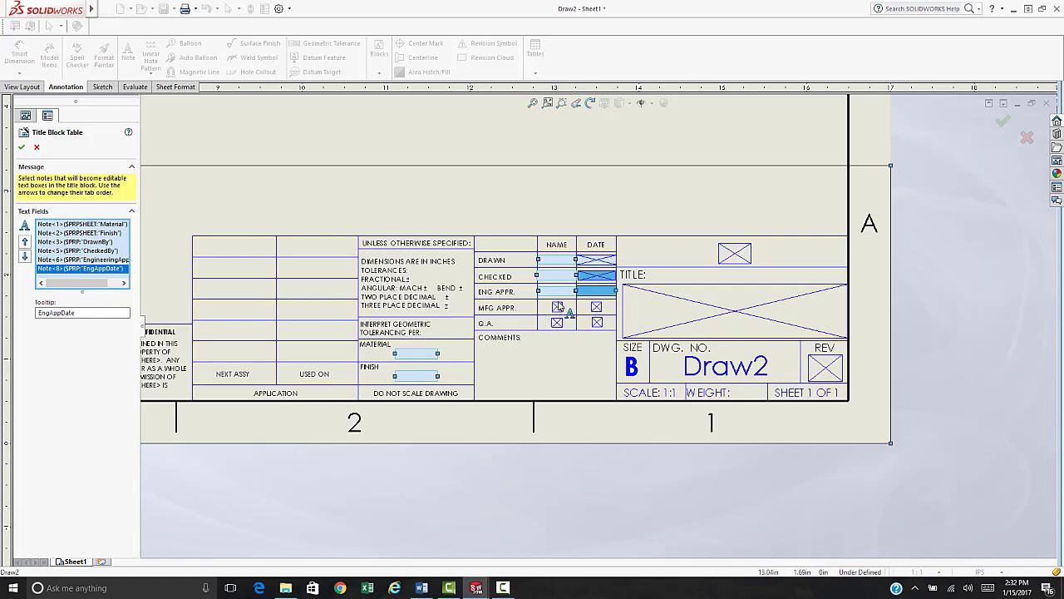
Add the MFG APPR. and Q.A. name and date notes and the TITLE description note as editable text fields.
{"action": "left_click", "coordinate": [557, 307]}
{"action": "left_click", "coordinate": [596, 307]}
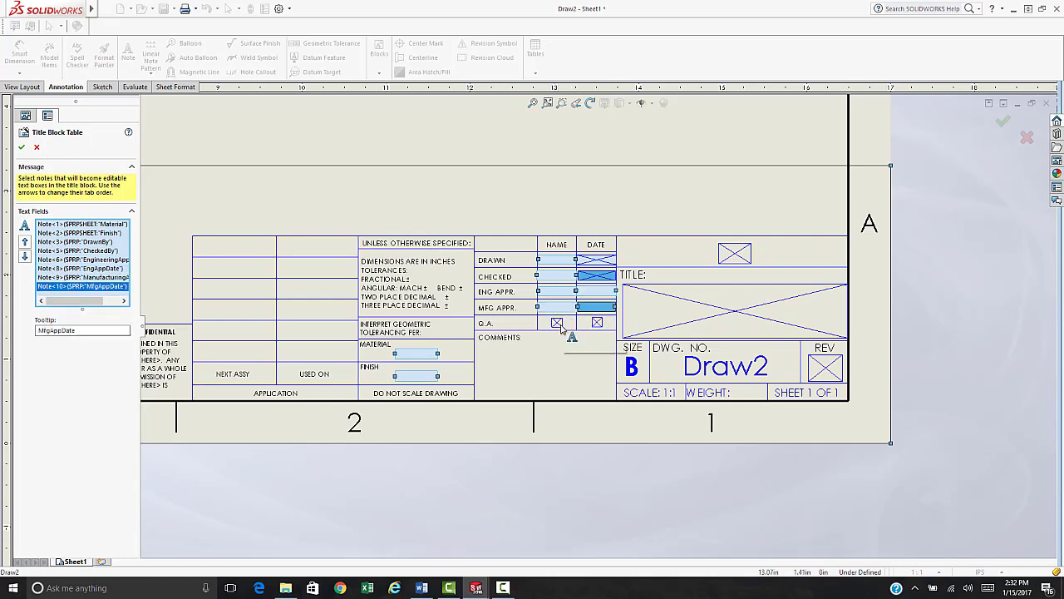
{"action": "left_click", "coordinate": [557, 322]}
{"action": "left_click", "coordinate": [596, 322]}
{"action": "left_click", "coordinate": [754, 310]}
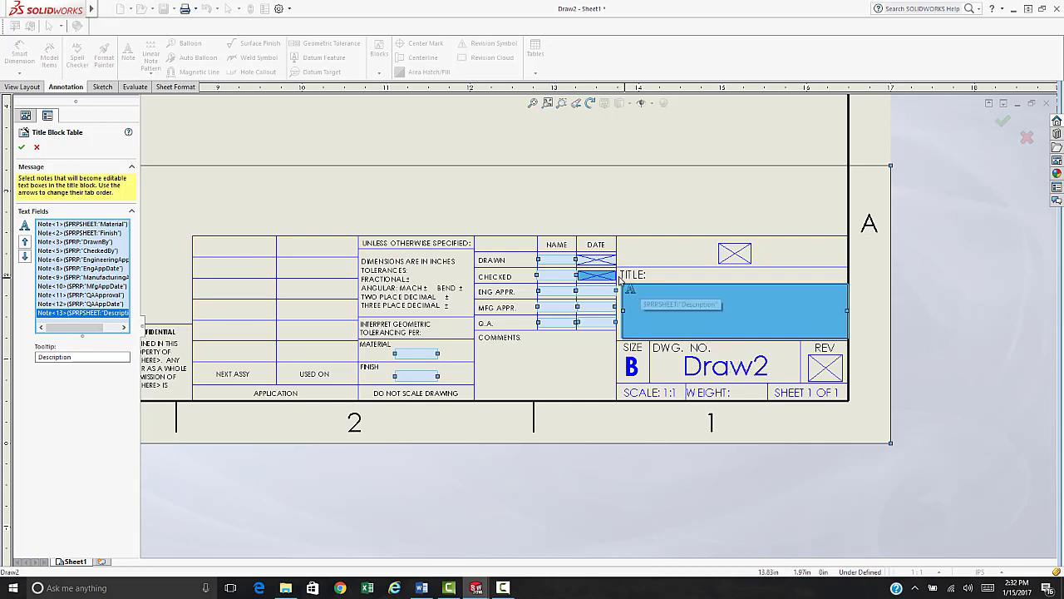
Add the missing CHECKED and DRAWN date notes to the text fields and accept the title block table.
{"action": "left_click", "coordinate": [598, 275]}
{"action": "left_click", "coordinate": [600, 260]}
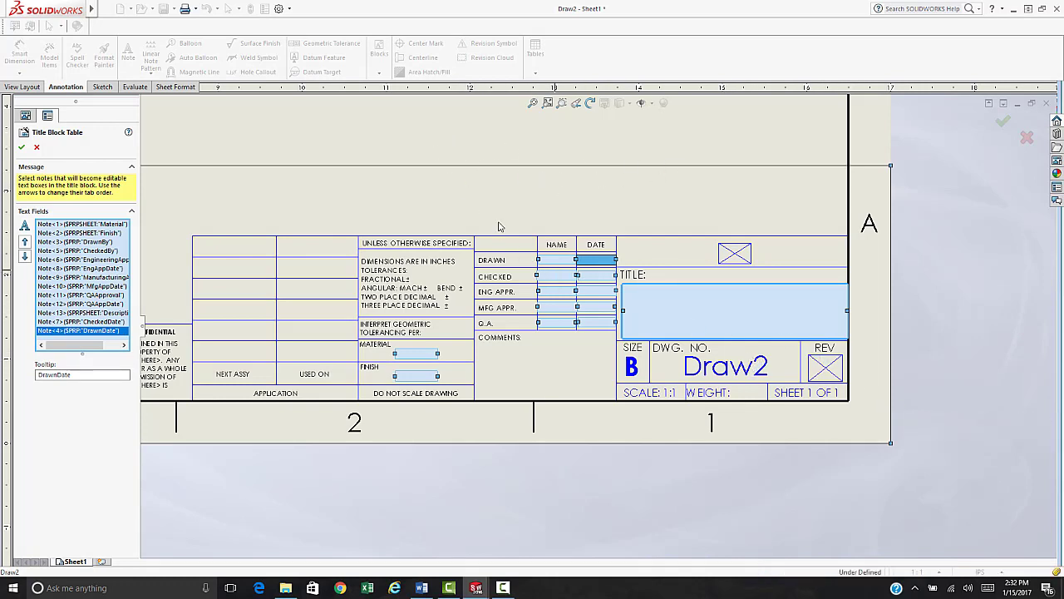
{"action": "right_click", "coordinate": [437, 137]}
{"action": "left_click", "coordinate": [456, 139]}
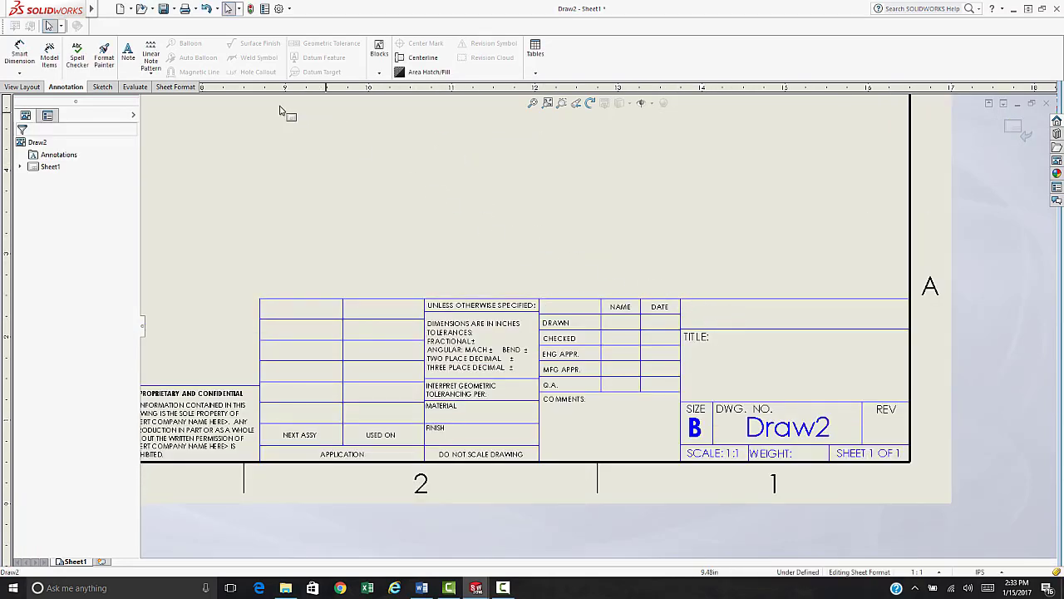
Add a note with the person's full name followed by "- Spring 2017" in the empty cell above TITLE.
{"action": "left_click", "coordinate": [127, 51]}
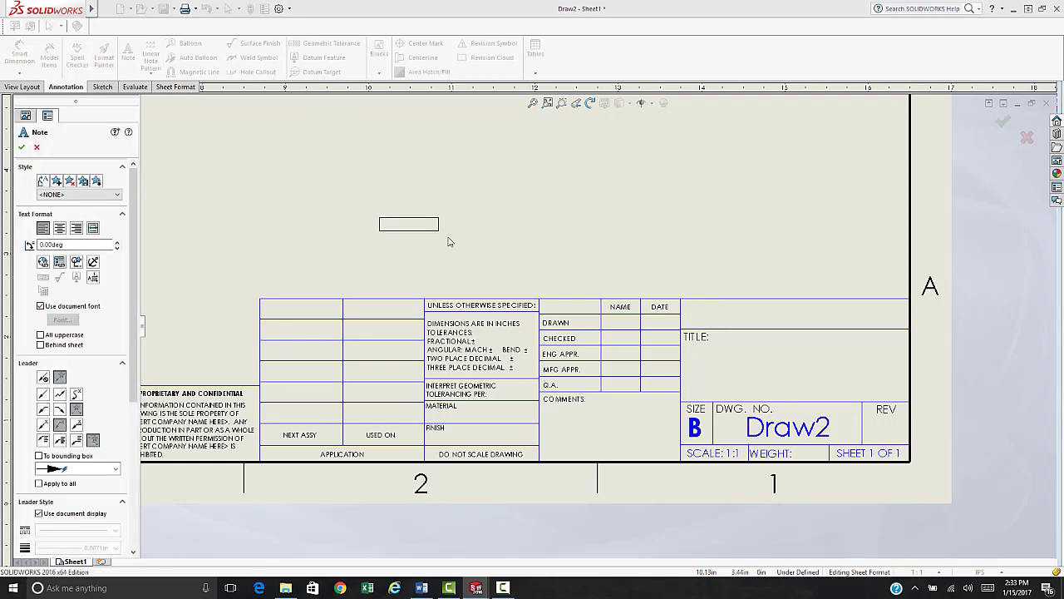
{"action": "scroll", "coordinate": [819, 316], "scroll_direction": "down", "scroll_amount": 3}
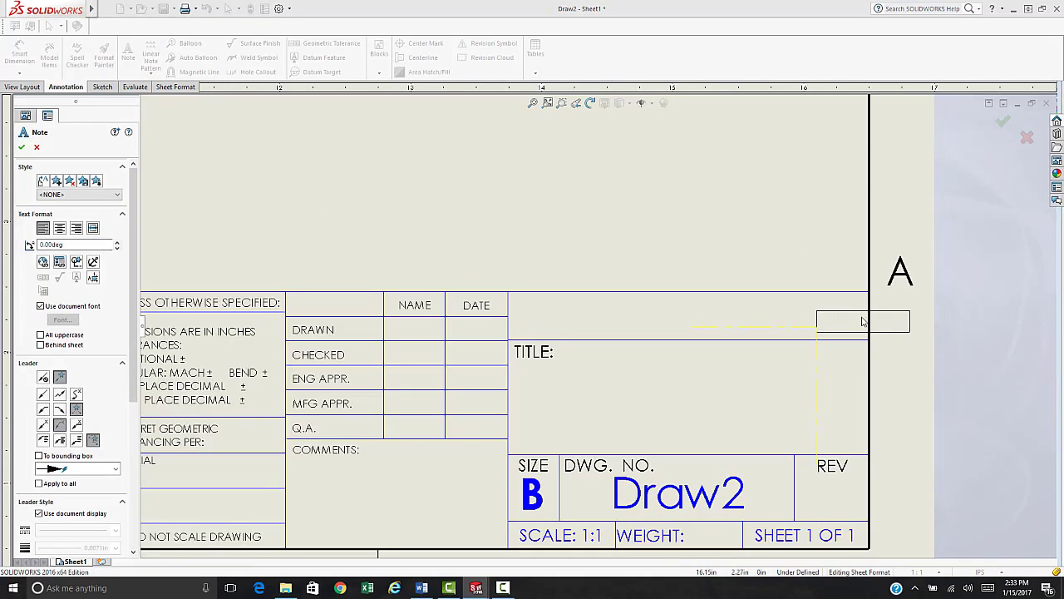
{"action": "left_click", "coordinate": [406, 293]}
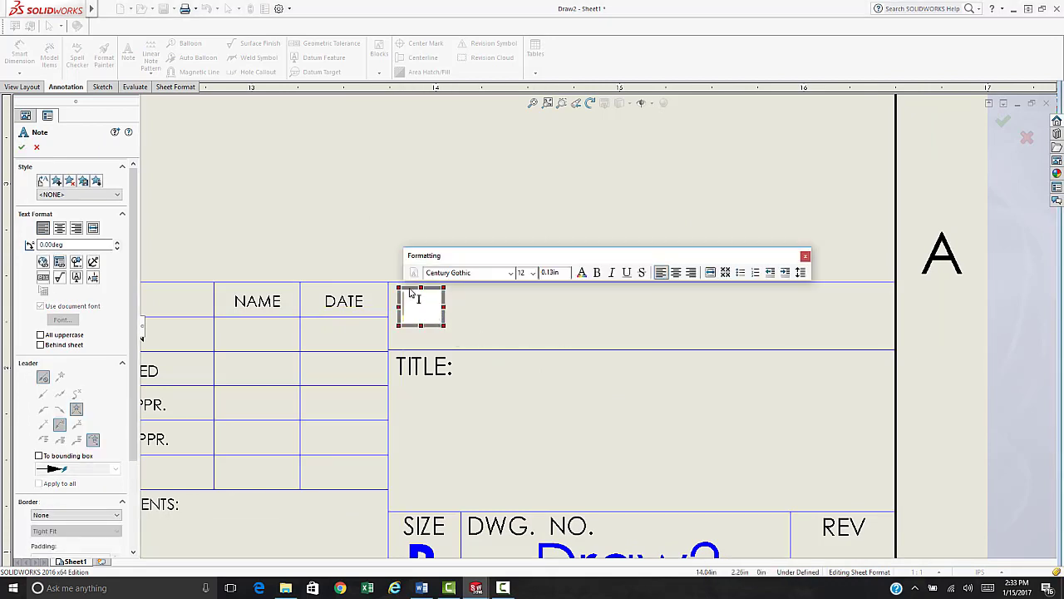
{"action": "left_click_drag", "start_coordinate": [400, 288], "coordinate": [886, 346]}
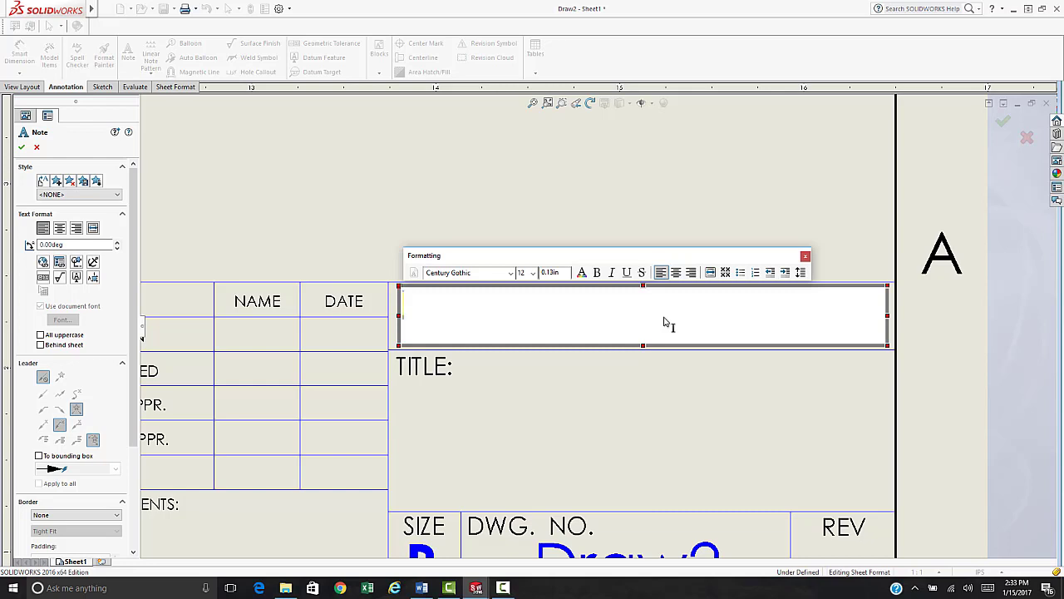
{"action": "type", "text": "Arthu"}
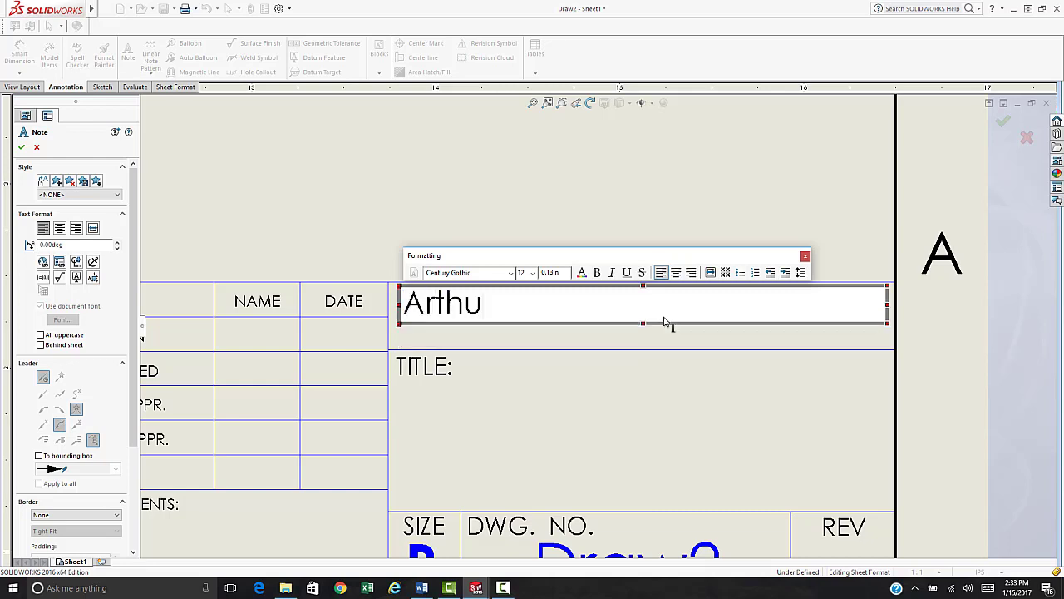
{"action": "type", "text": "r Fox - Sp"}
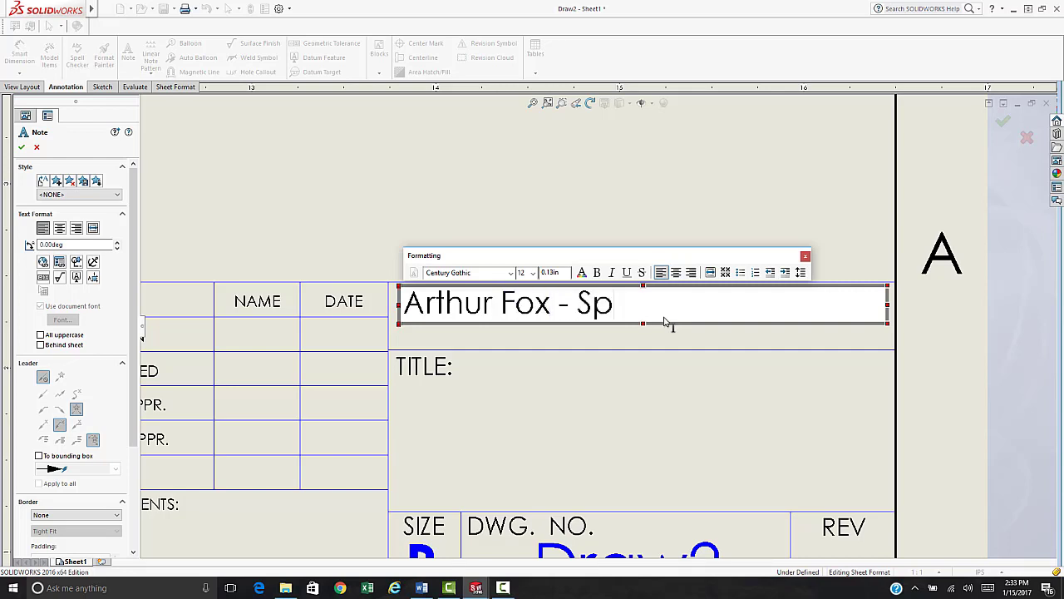
{"action": "type", "text": "ring 2017"}
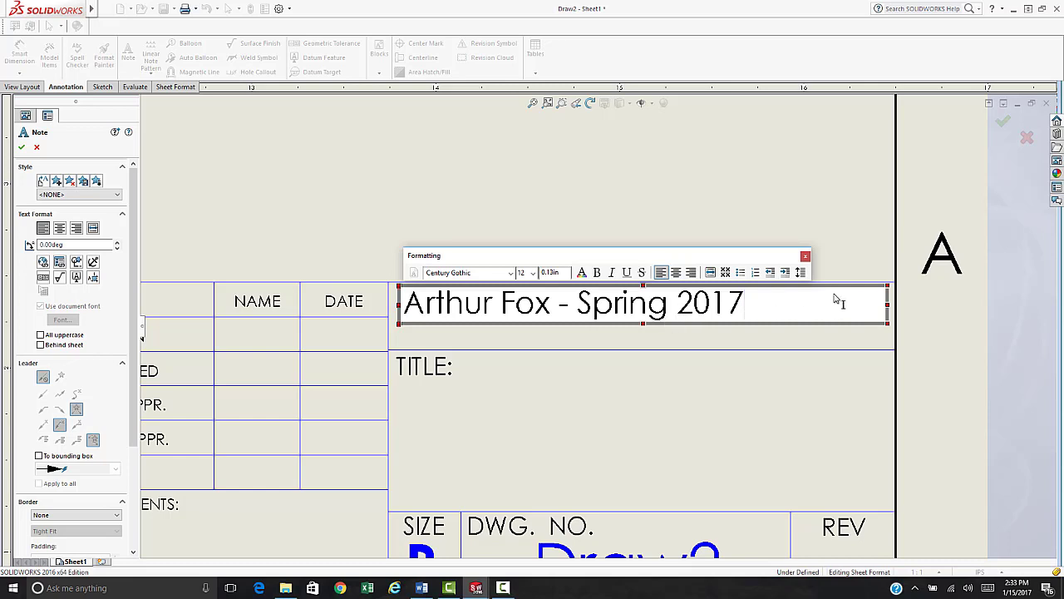
{"action": "left_click_drag", "start_coordinate": [881, 307], "coordinate": [751, 307]}
{"action": "left_click", "coordinate": [566, 331]}
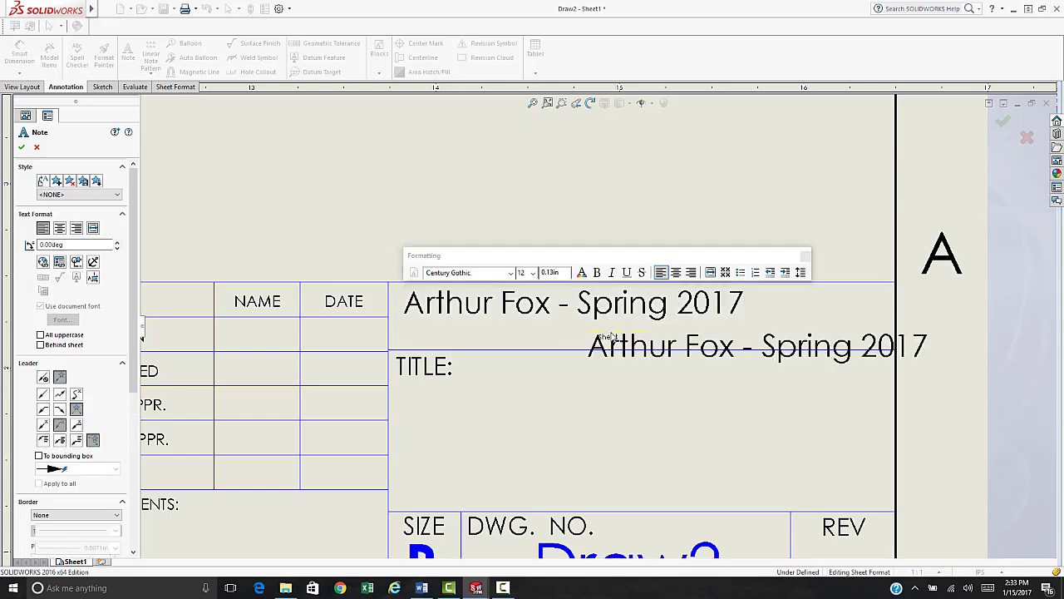
{"action": "key", "text": "Escape"}
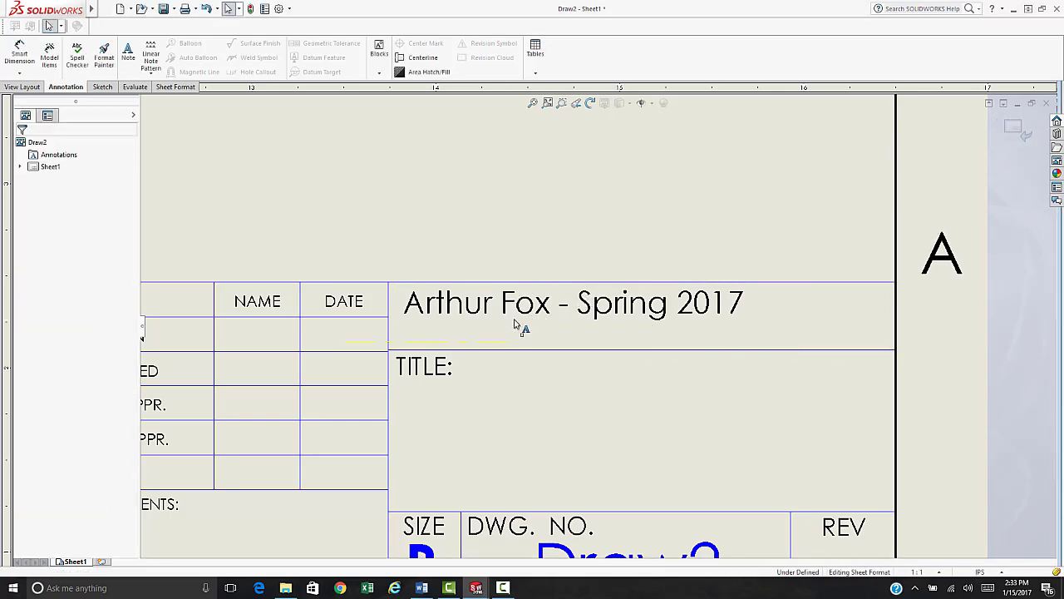
Move the name and semester note to the middle of its cell above TITLE.
{"action": "left_click", "coordinate": [522, 314]}
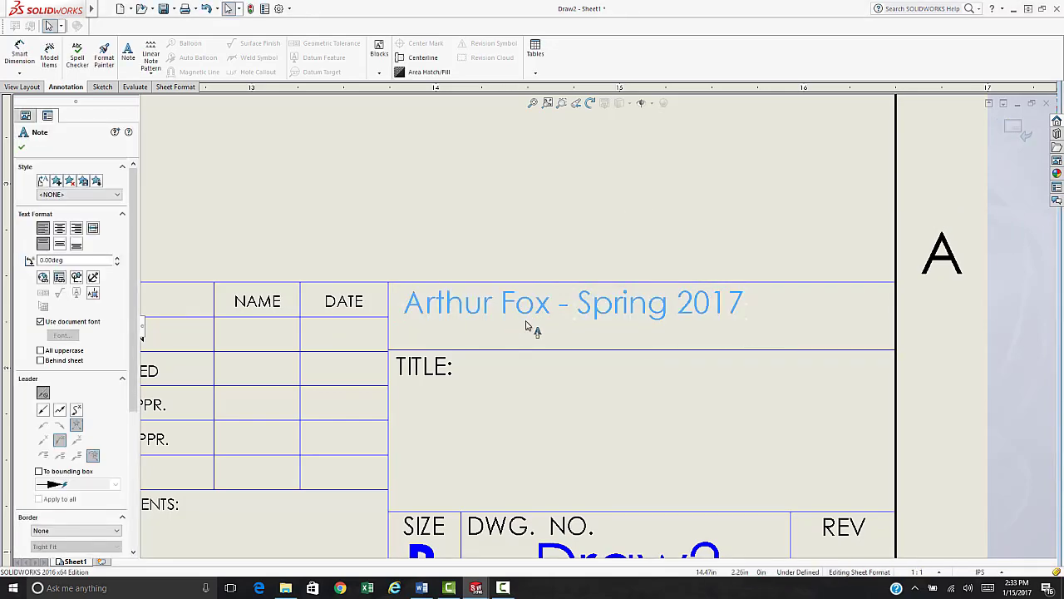
{"action": "key", "text": "Escape"}
{"action": "left_click", "coordinate": [533, 323]}
{"action": "left_click_drag", "start_coordinate": [535, 325], "coordinate": [593, 330]}
{"action": "left_click", "coordinate": [485, 264]}
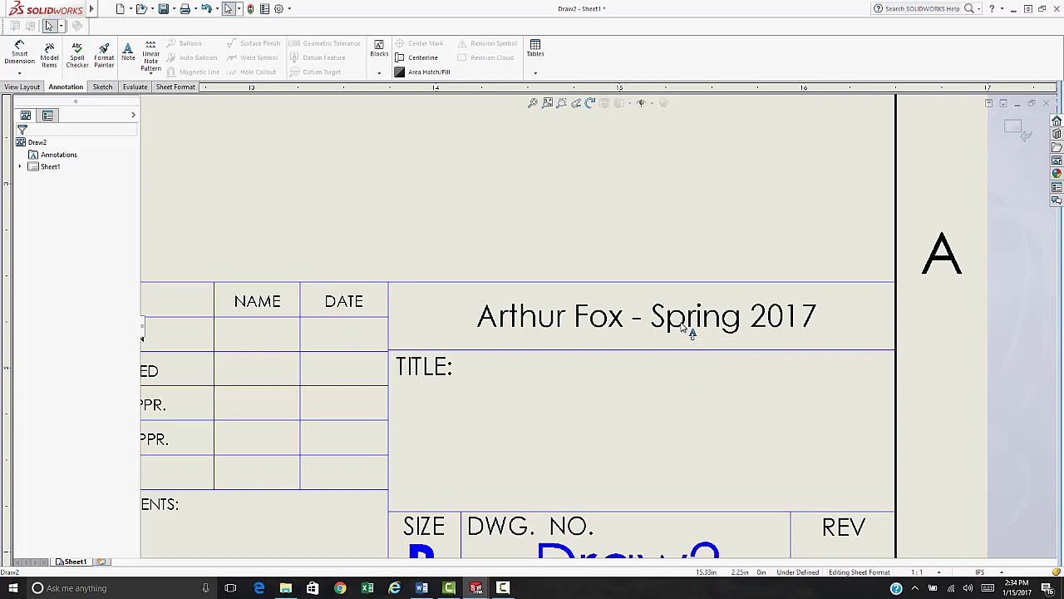
Leave sheet format editing, return to the drawing sheet and examine the title block table.
{"action": "left_click", "coordinate": [533, 103]}
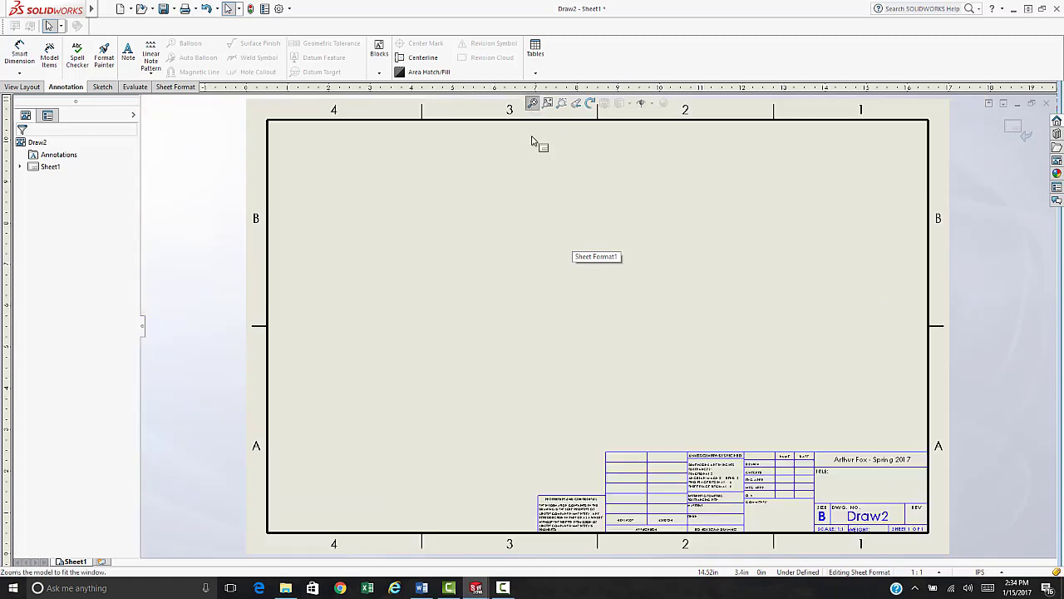
{"action": "right_click", "coordinate": [721, 407]}
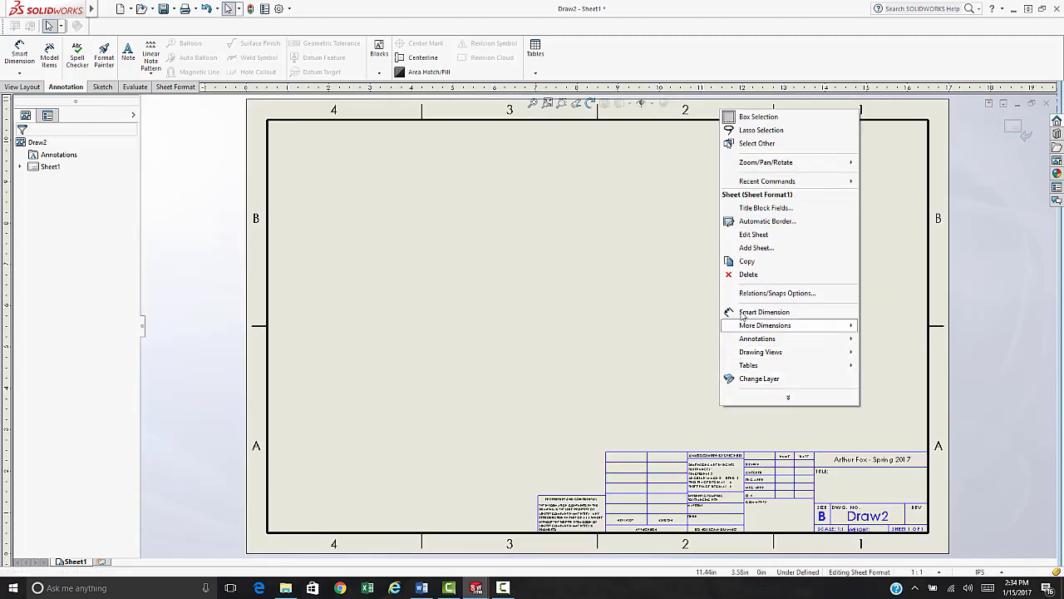
{"action": "left_click", "coordinate": [755, 235]}
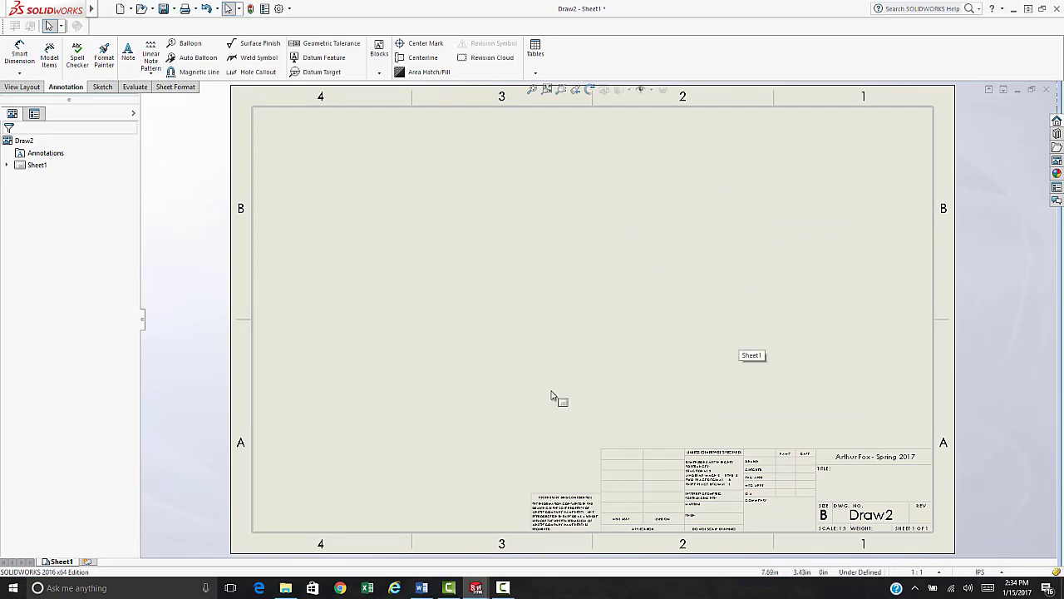
{"action": "scroll", "coordinate": [820, 462], "scroll_direction": "down", "scroll_amount": 1}
{"action": "scroll", "coordinate": [765, 486], "scroll_direction": "up", "scroll_amount": 1}
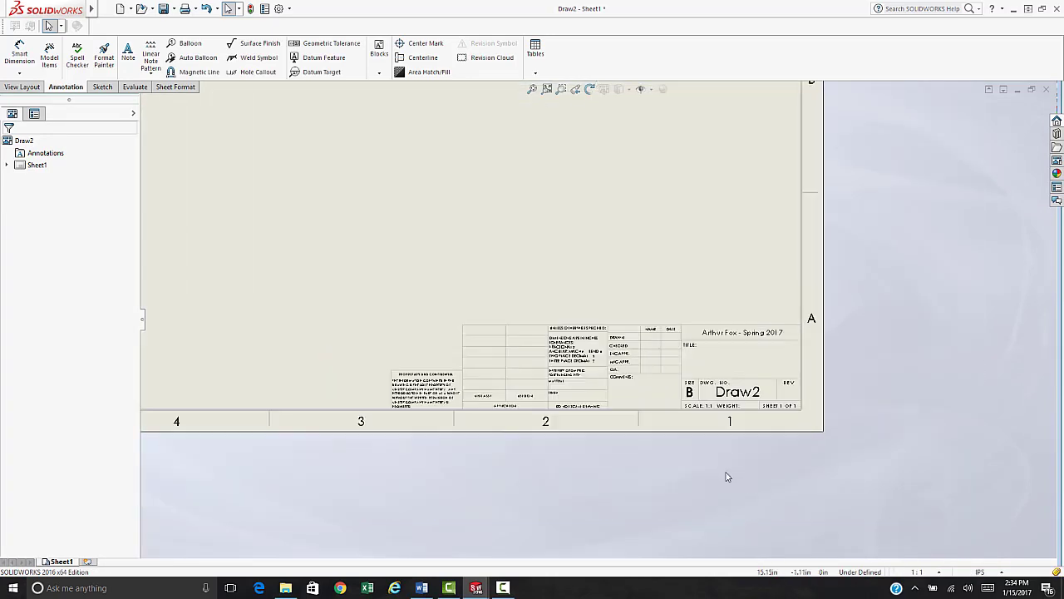
{"action": "scroll", "coordinate": [726, 474], "scroll_direction": "down", "scroll_amount": 2}
{"action": "scroll", "coordinate": [536, 331], "scroll_direction": "down", "scroll_amount": 1}
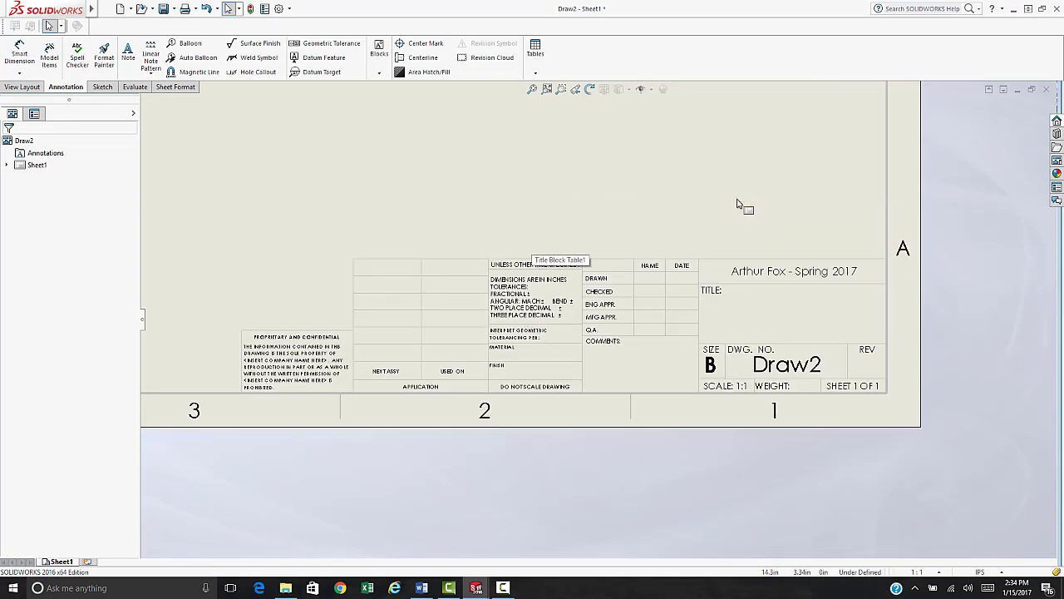
{"action": "scroll", "coordinate": [408, 328], "scroll_direction": "down", "scroll_amount": 1}
{"action": "scroll", "coordinate": [419, 301], "scroll_direction": "up", "scroll_amount": 2}
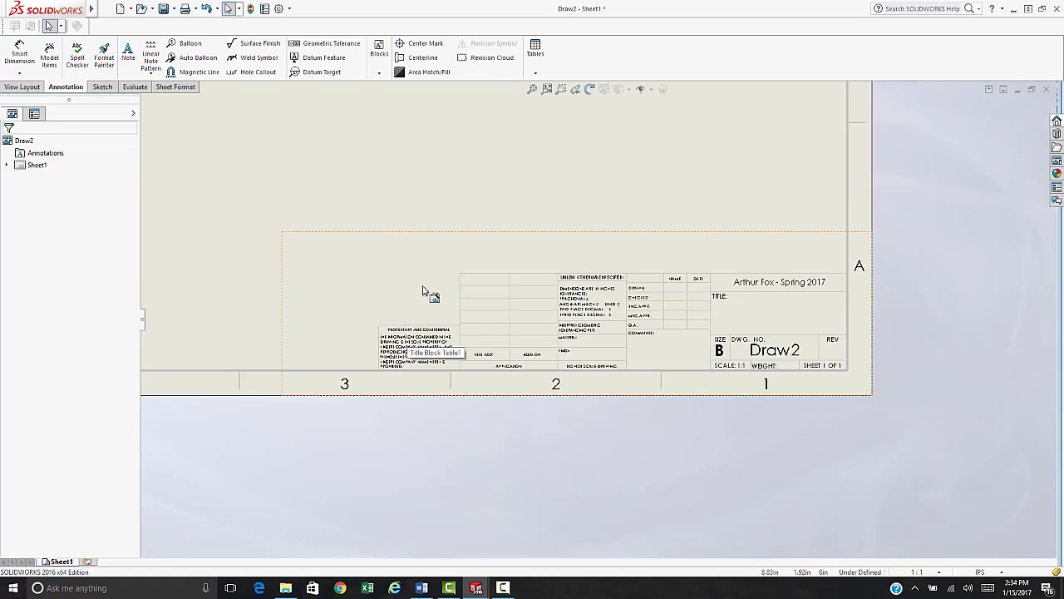
{"action": "scroll", "coordinate": [612, 299], "scroll_direction": "down", "scroll_amount": 1}
{"action": "scroll", "coordinate": [639, 315], "scroll_direction": "down", "scroll_amount": 1}
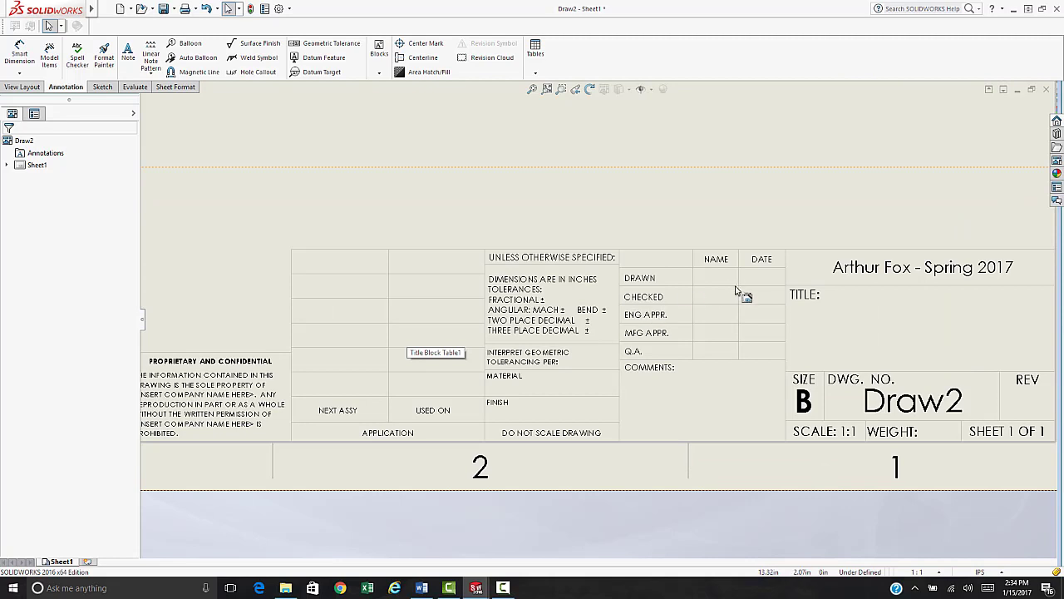
Open the title block table for data entry and examine its highlighted editable fields and the whole sheet.
{"action": "double_click", "coordinate": [726, 283]}
{"action": "scroll", "coordinate": [913, 372], "scroll_direction": "up", "scroll_amount": 2}
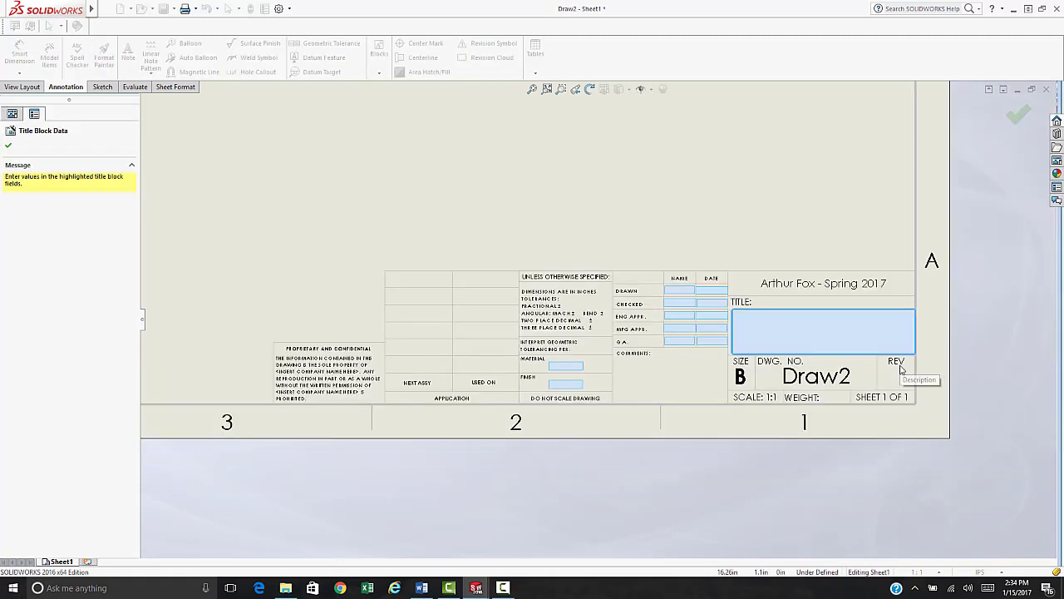
{"action": "scroll", "coordinate": [871, 379], "scroll_direction": "down", "scroll_amount": 1}
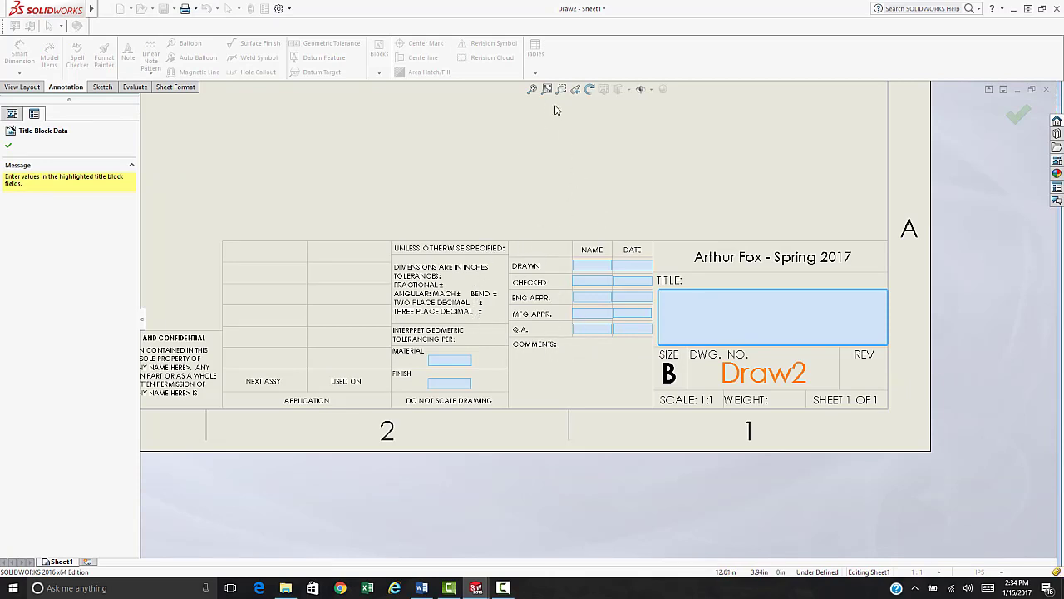
{"action": "left_click", "coordinate": [532, 90]}
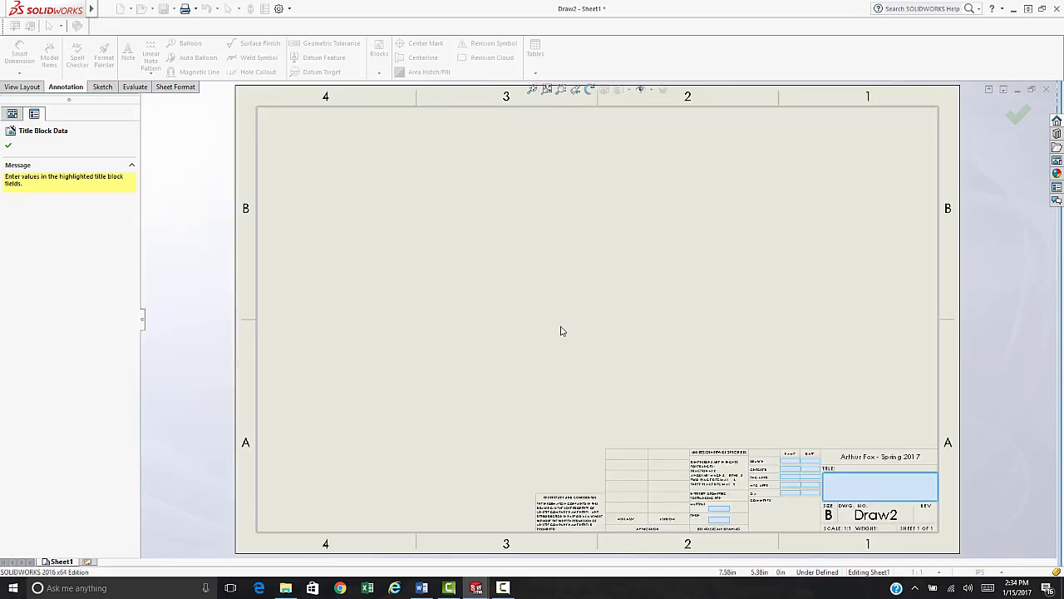
Leave title block data entry and set the drawing document's primary dimension precision to three decimals (.123).
{"action": "left_click", "coordinate": [1018, 115]}
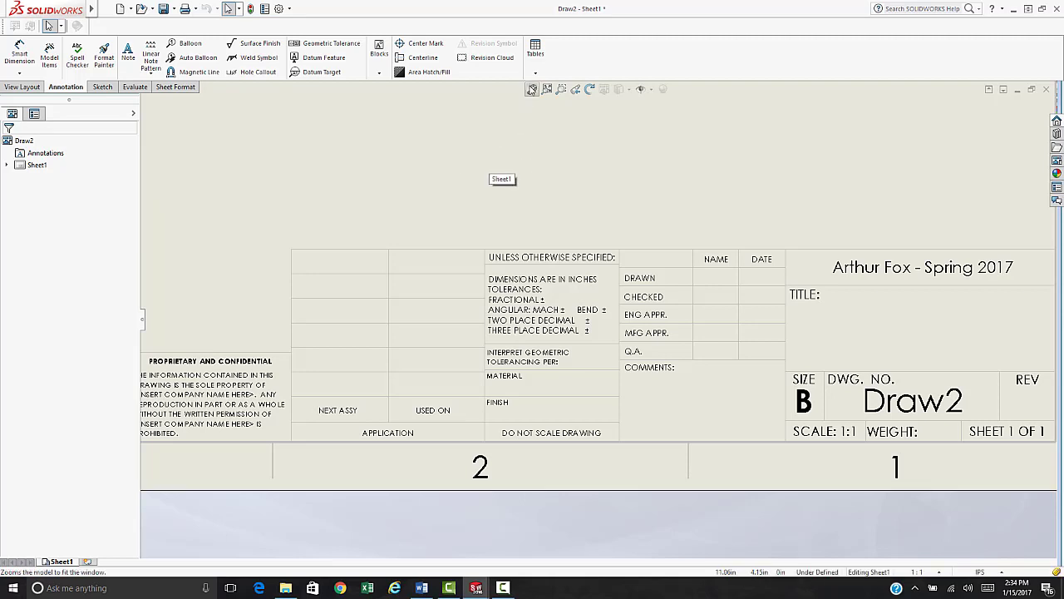
{"action": "left_click", "coordinate": [532, 90]}
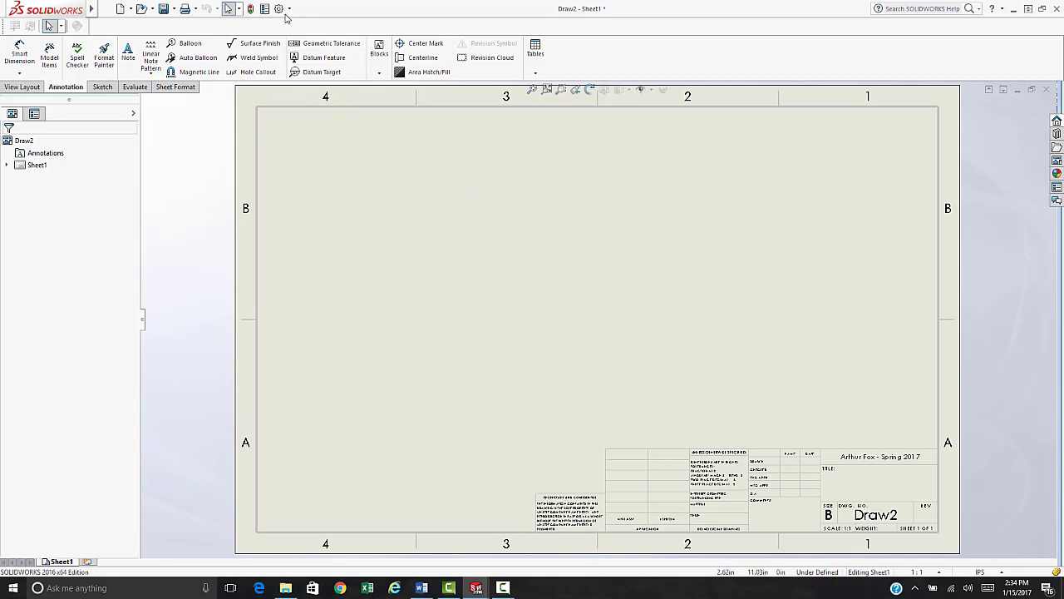
{"action": "left_click", "coordinate": [279, 10]}
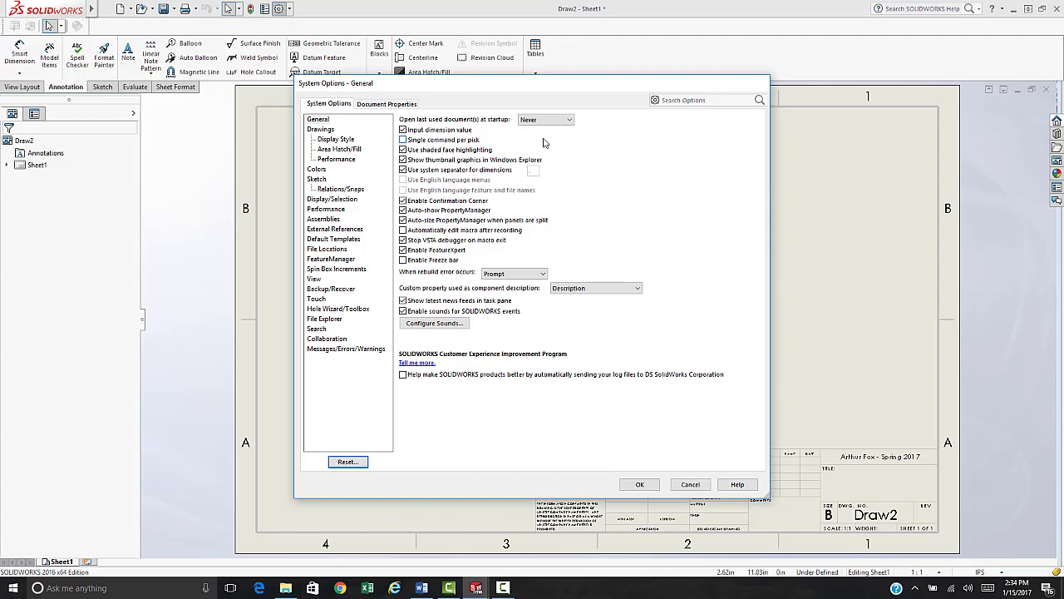
{"action": "left_click", "coordinate": [375, 106]}
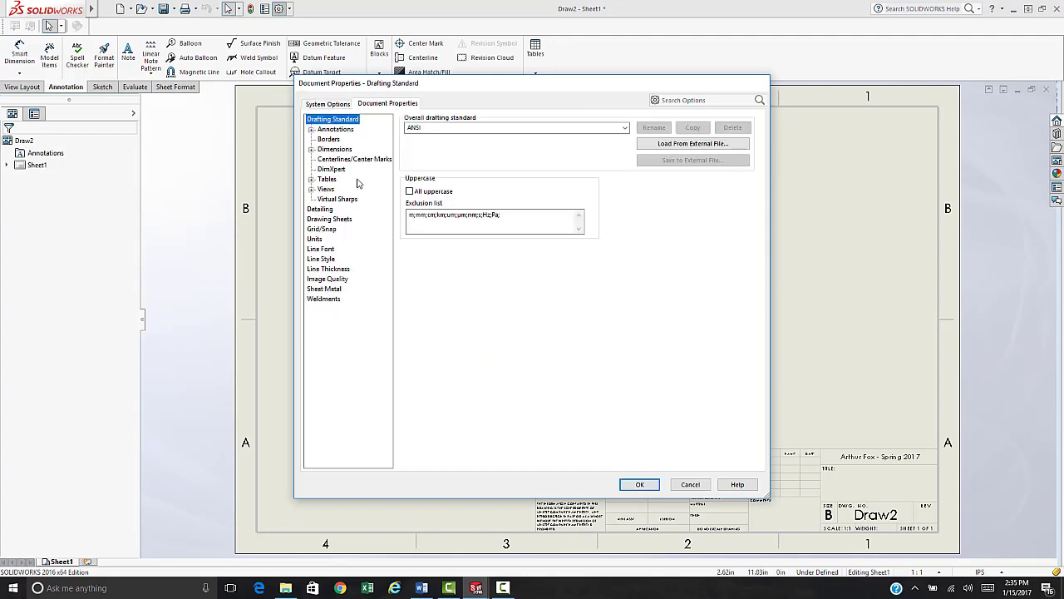
{"action": "left_click", "coordinate": [336, 151]}
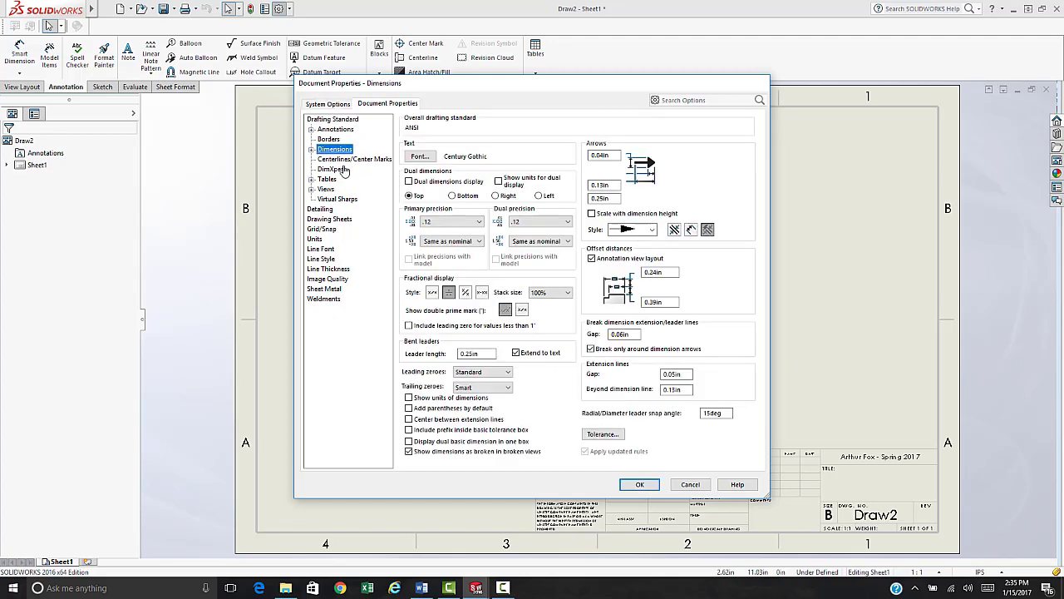
{"action": "left_click", "coordinate": [477, 223]}
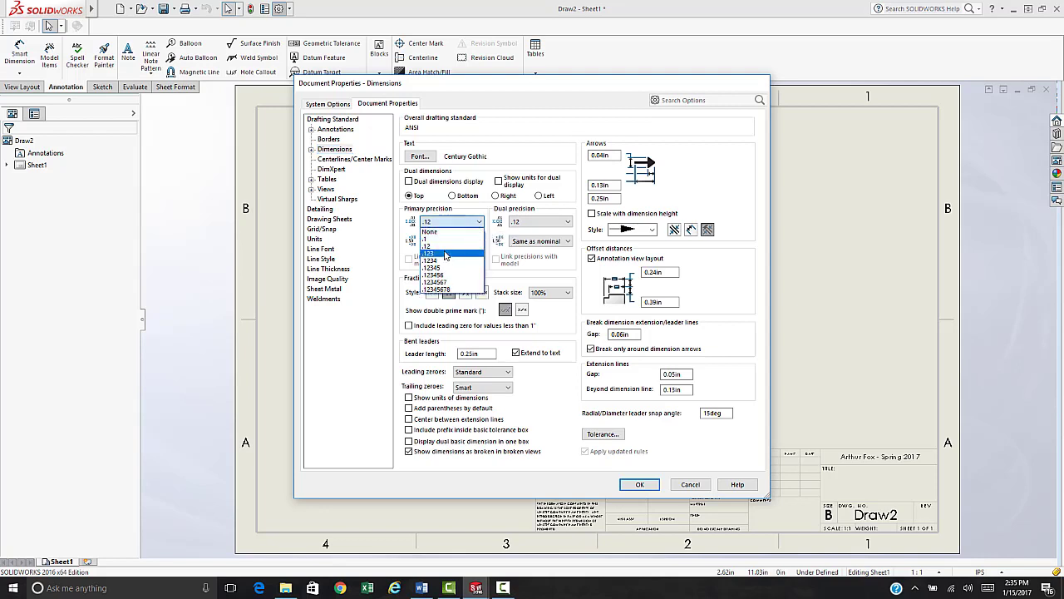
{"action": "left_click", "coordinate": [447, 254]}
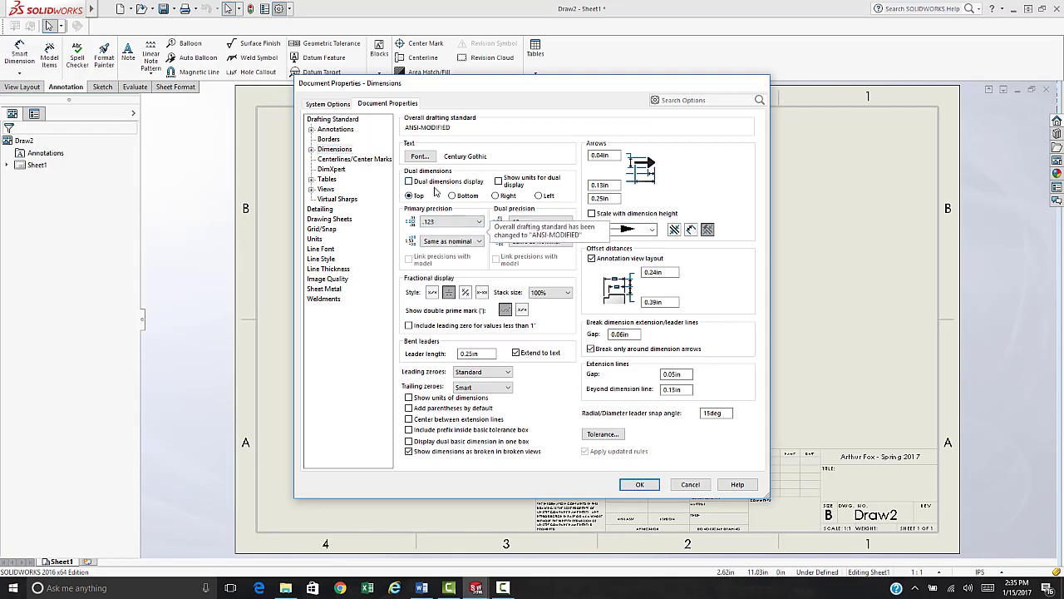
Enable centering dimensions between extension lines, review the linear dimension settings and accept the document properties.
{"action": "left_click", "coordinate": [409, 420]}
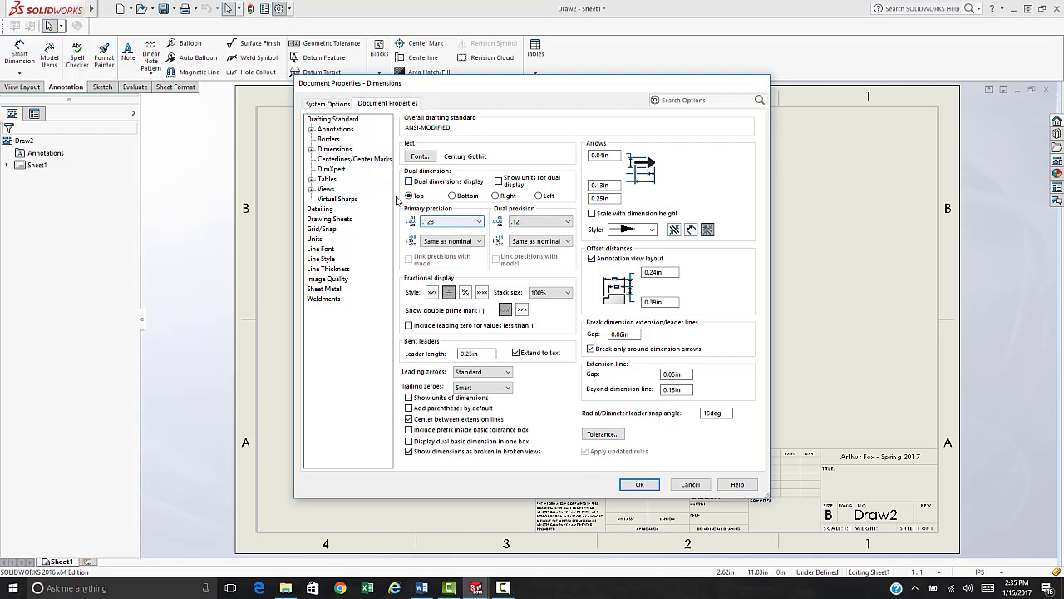
{"action": "left_click", "coordinate": [310, 149]}
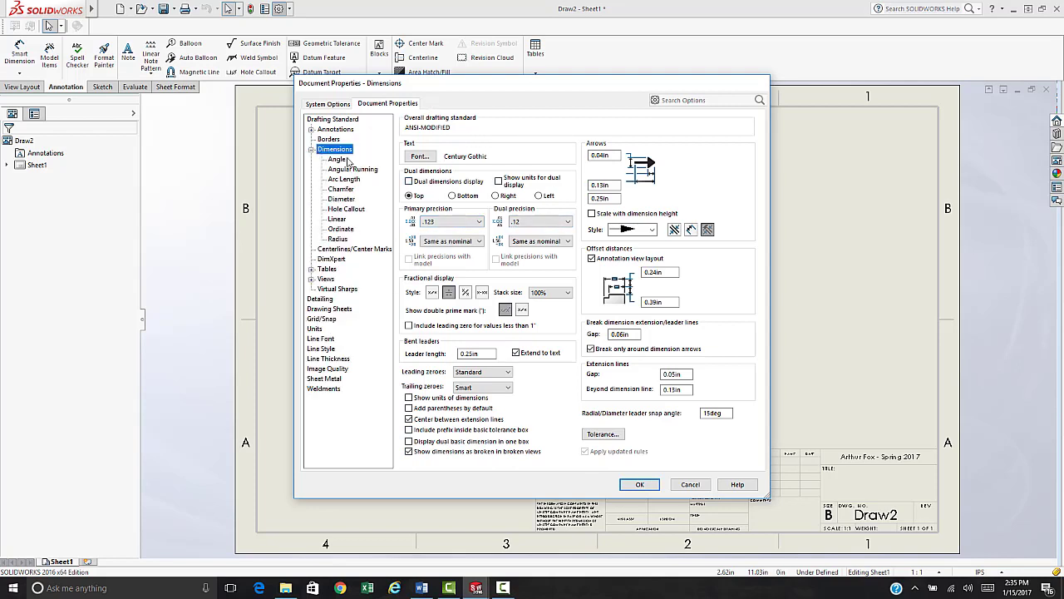
{"action": "left_click", "coordinate": [337, 219]}
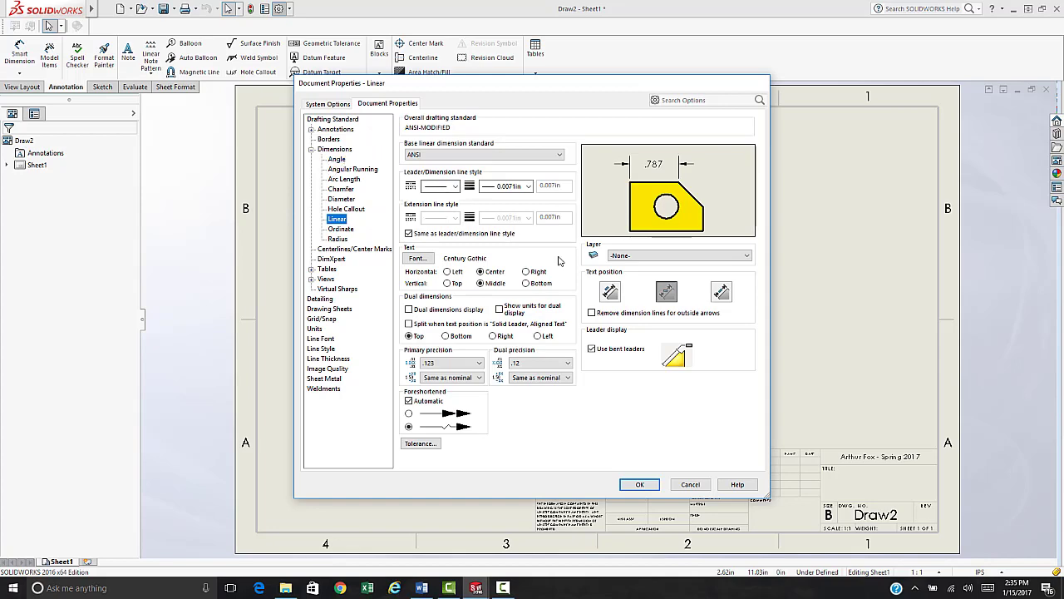
{"action": "left_click", "coordinate": [639, 483]}
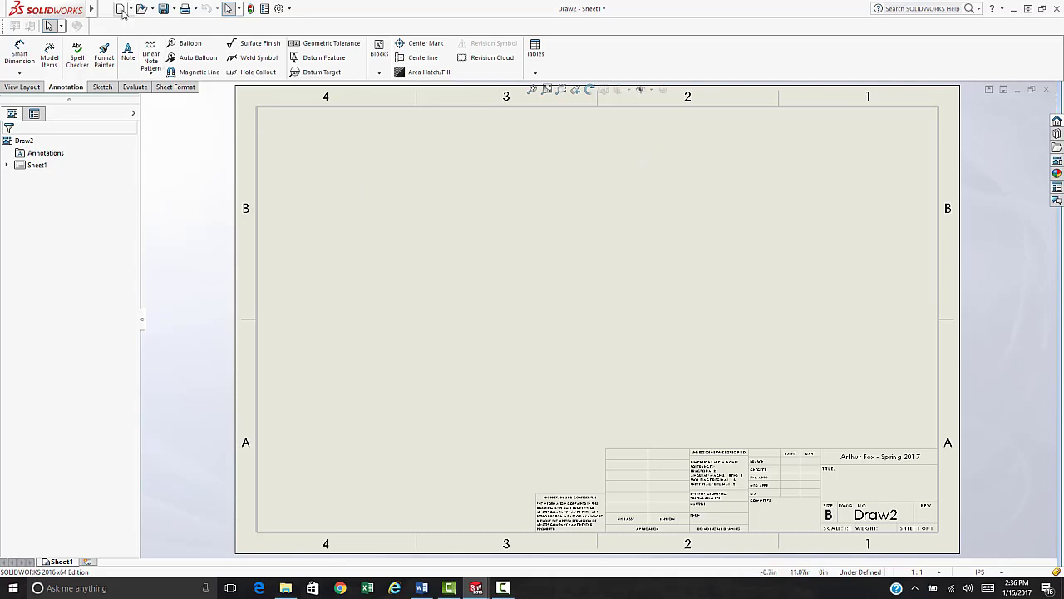
Save the drawing as a Drawing Templates (*.drwdot) file named SLCC_Drawing in the SOLIDWORKS 2016 templates folder.
{"action": "left_click", "coordinate": [175, 8]}
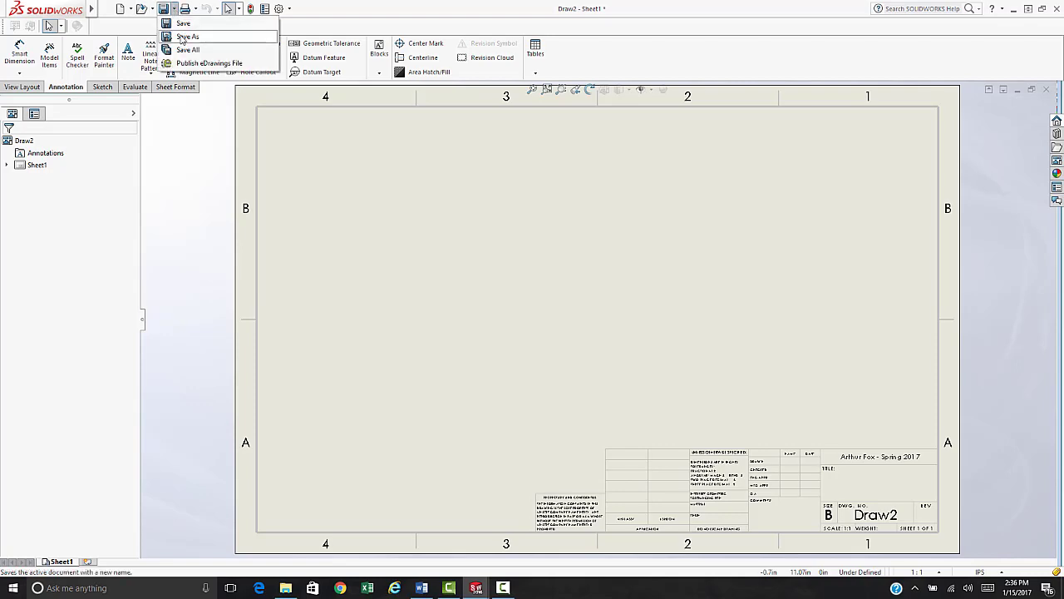
{"action": "left_click", "coordinate": [186, 35]}
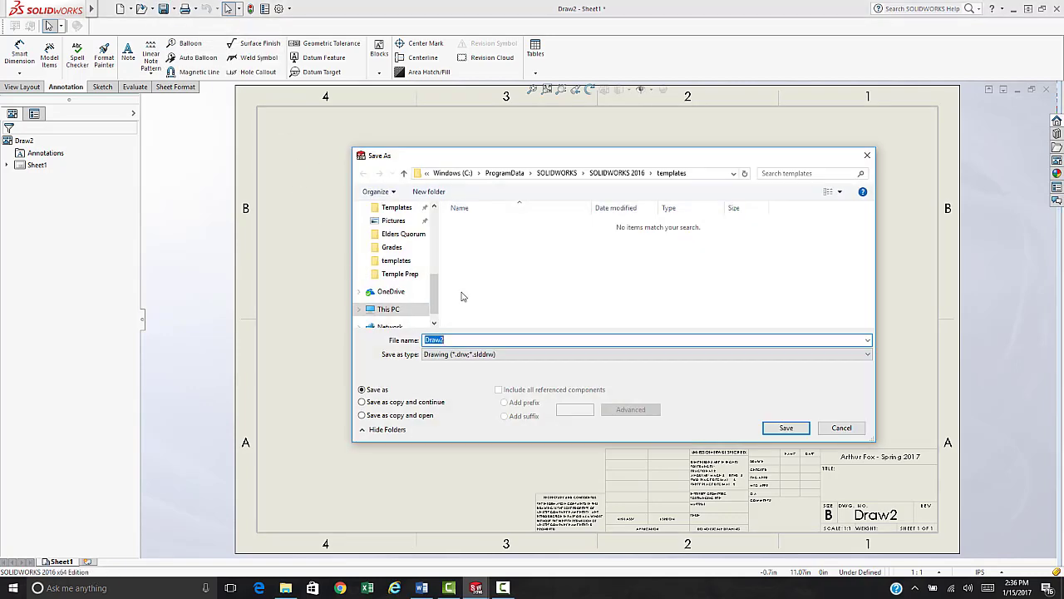
{"action": "left_click_drag", "start_coordinate": [455, 170], "coordinate": [361, 136]}
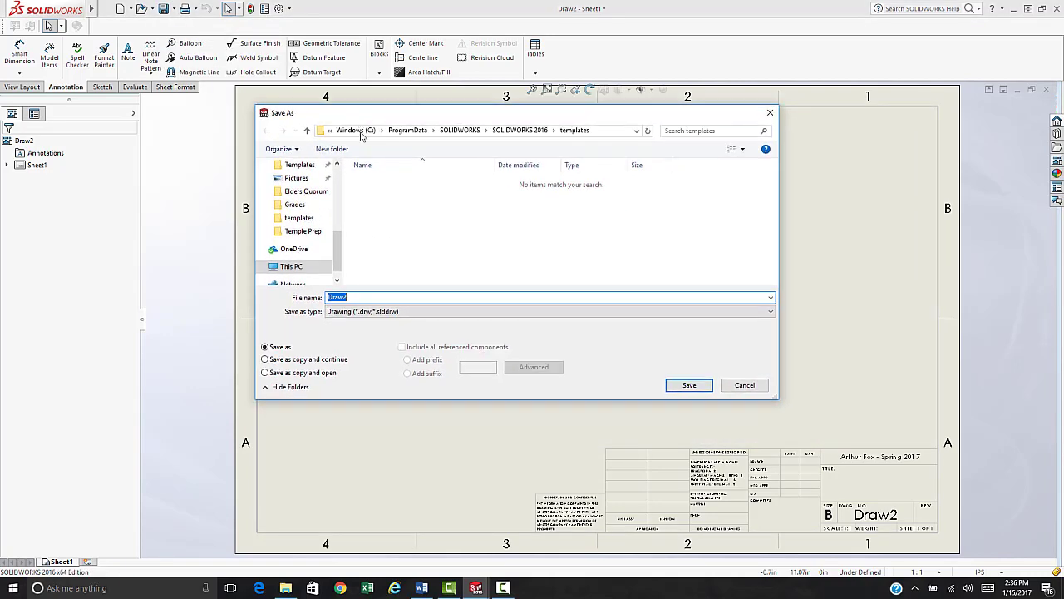
{"action": "left_click", "coordinate": [403, 312]}
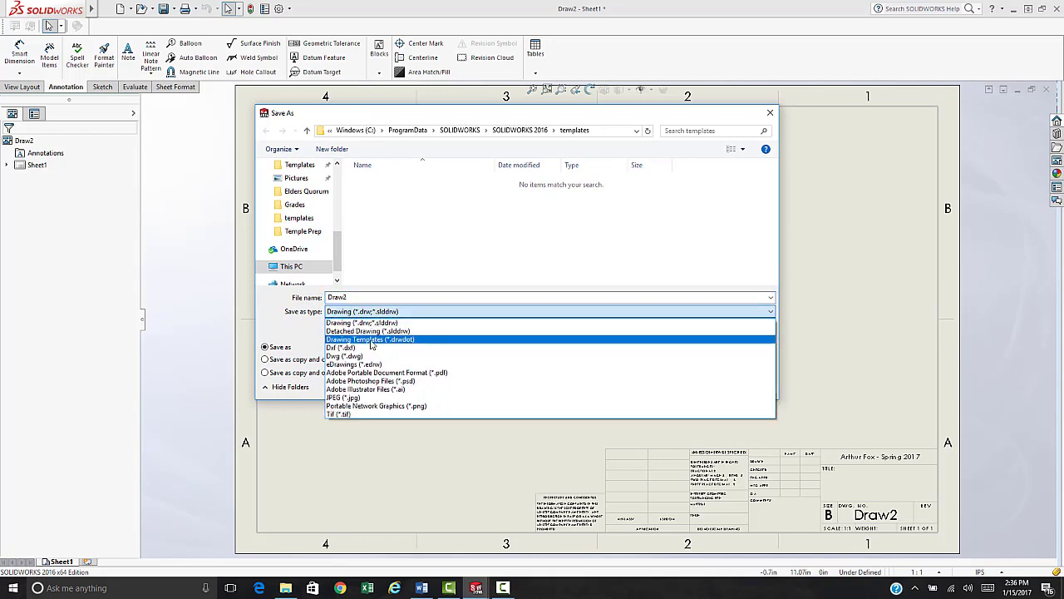
{"action": "left_click", "coordinate": [371, 340]}
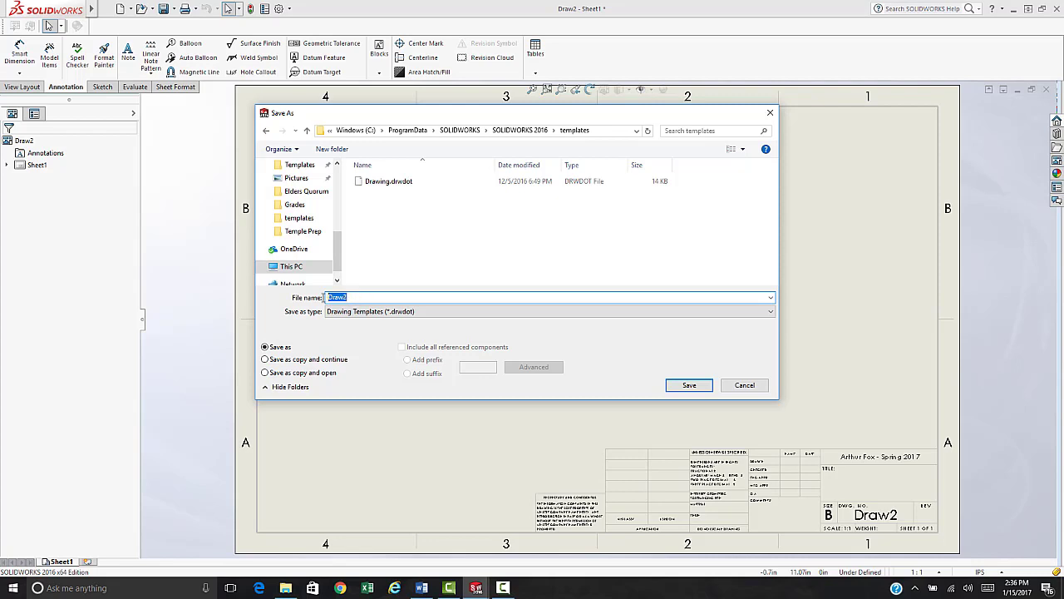
{"action": "type", "text": "SLCC_"}
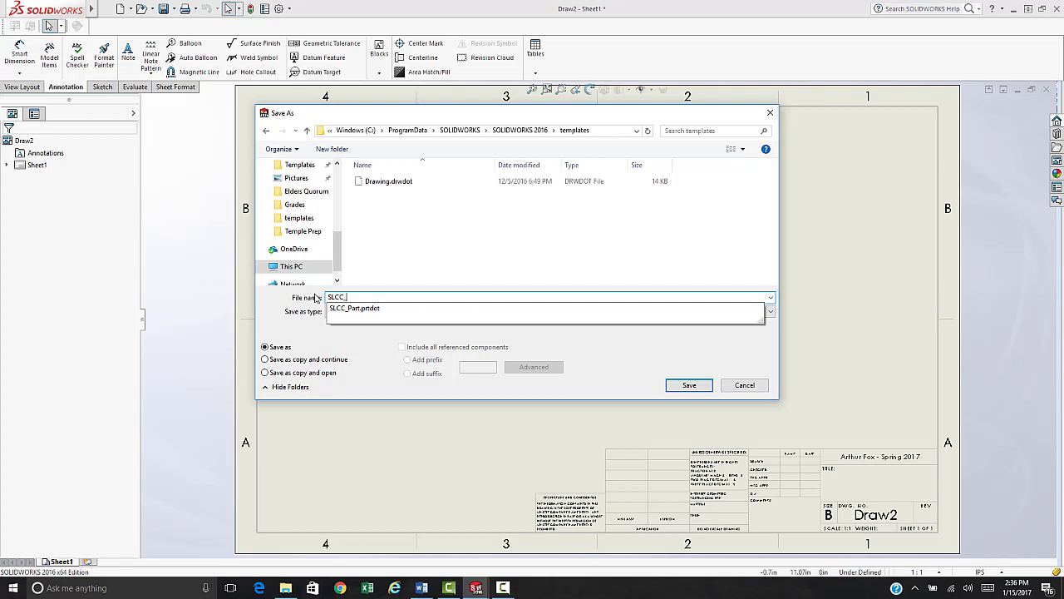
{"action": "type", "text": "Drawing"}
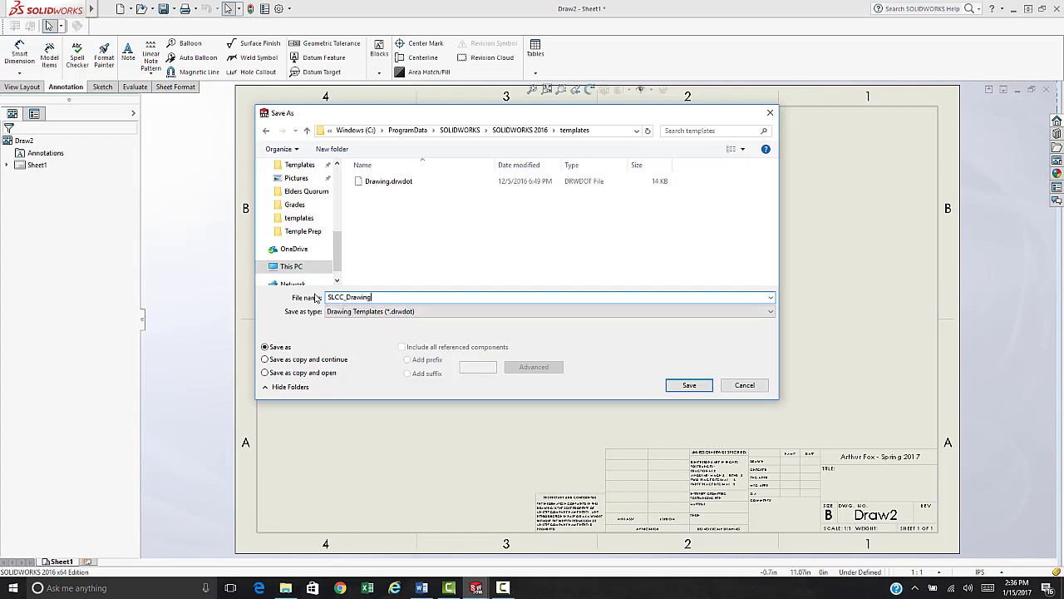
{"action": "key", "text": "Return"}
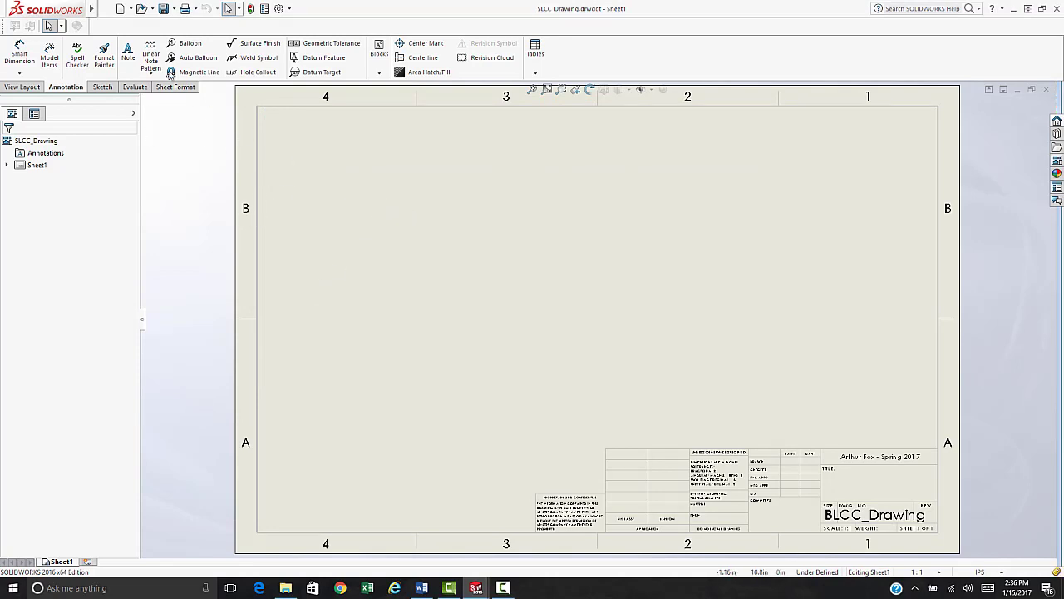
Start saving the sheet format and copy the path of its default sheetformat folder.
{"action": "mouse_move", "coordinate": [96, 12]}
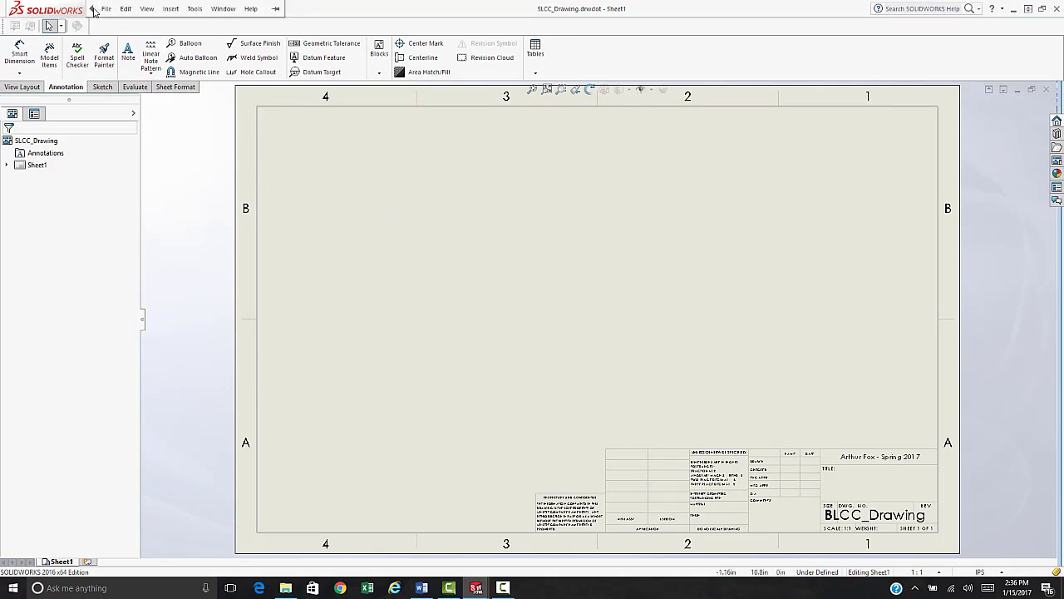
{"action": "left_click", "coordinate": [106, 9]}
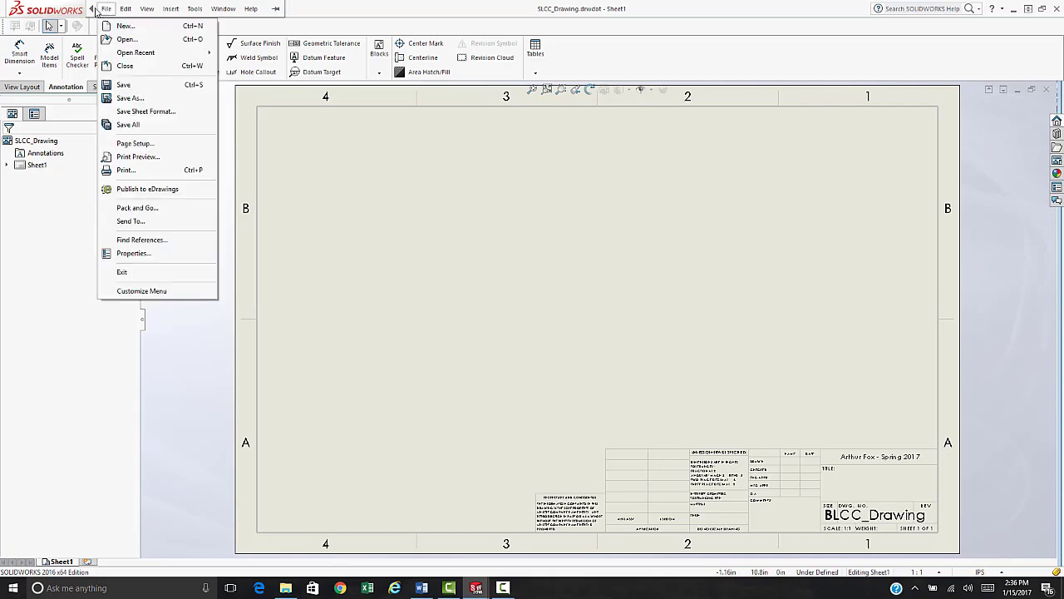
{"action": "left_click", "coordinate": [140, 113]}
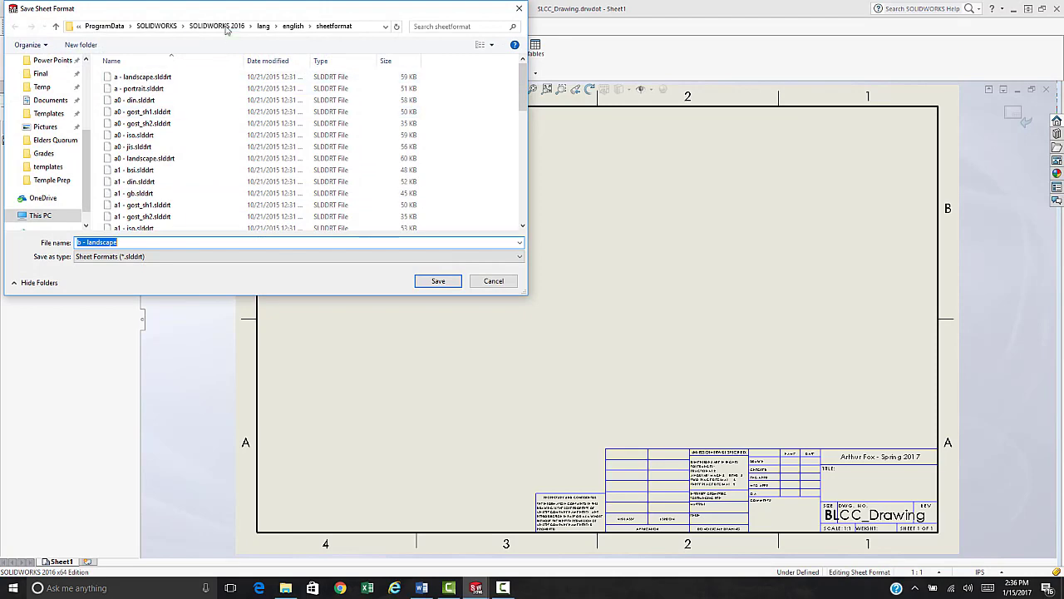
{"action": "left_click_drag", "start_coordinate": [213, 14], "coordinate": [332, 100]}
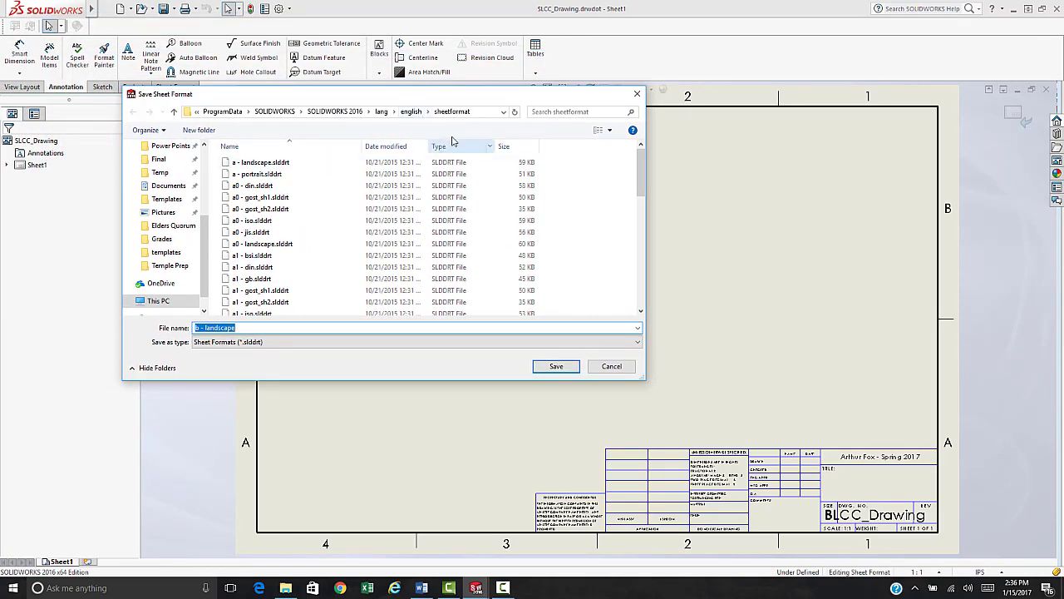
{"action": "left_click", "coordinate": [478, 112]}
{"action": "key", "text": "ctrl+c"}
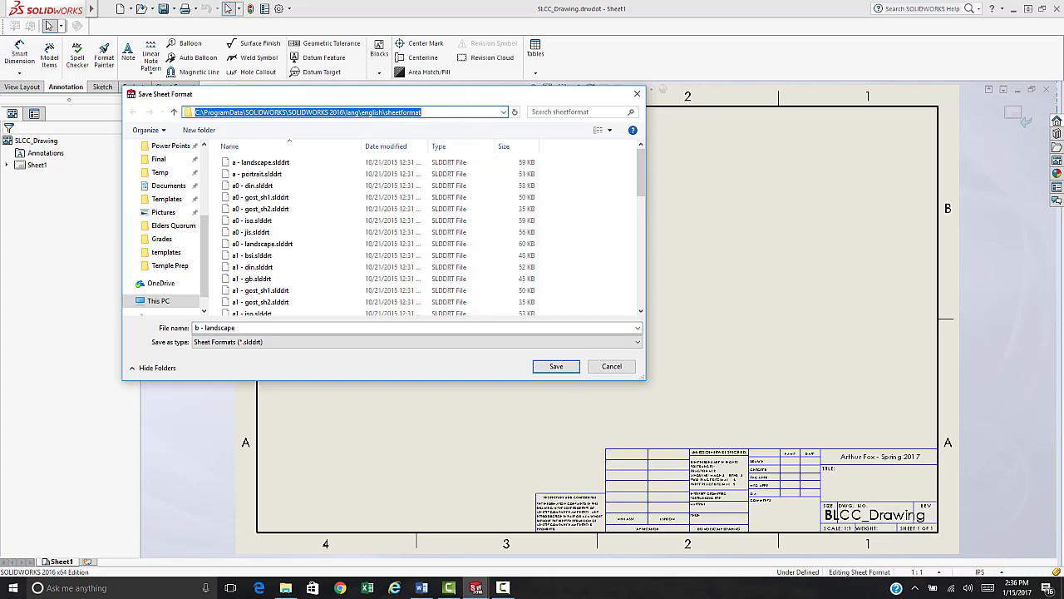
Switch to the Word document and replace the "S" below the templates path with the copied sheetformat folder path.
{"action": "key", "text": "alt+Tab"}
{"action": "left_click_drag", "start_coordinate": [311, 0], "coordinate": [298, 65]}
{"action": "double_click", "coordinate": [215, 224]}
{"action": "key", "text": "BackSpace"}
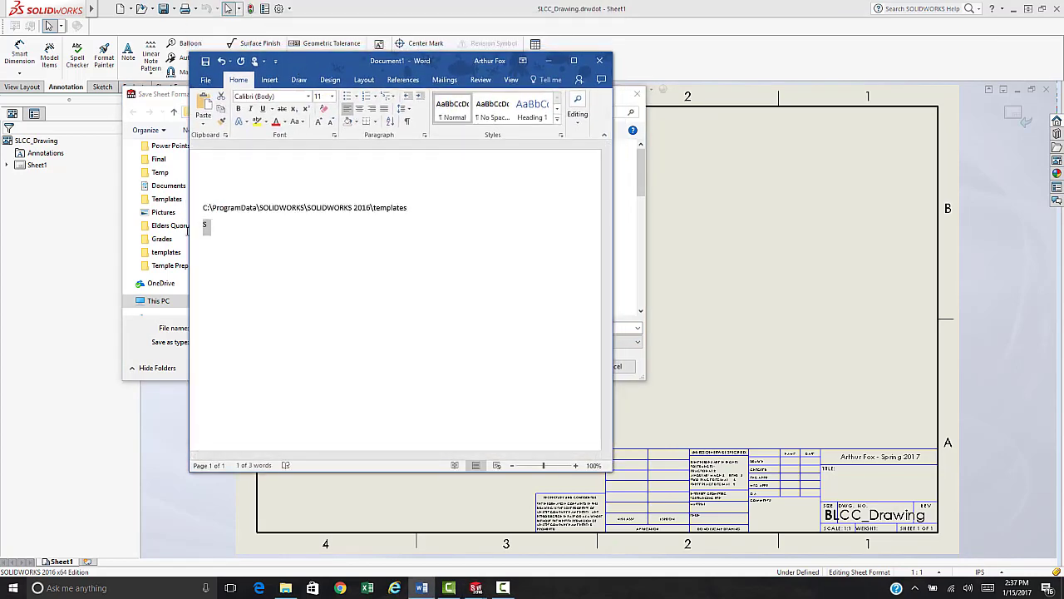
{"action": "key", "text": "ctrl+v"}
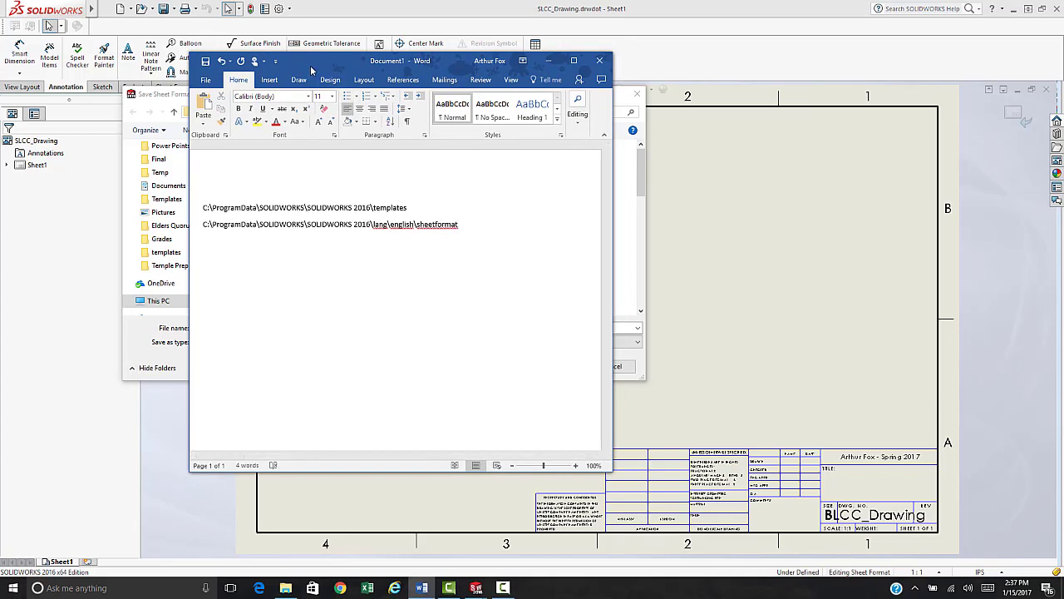
{"action": "left_click_drag", "start_coordinate": [319, 62], "coordinate": [318, 0]}
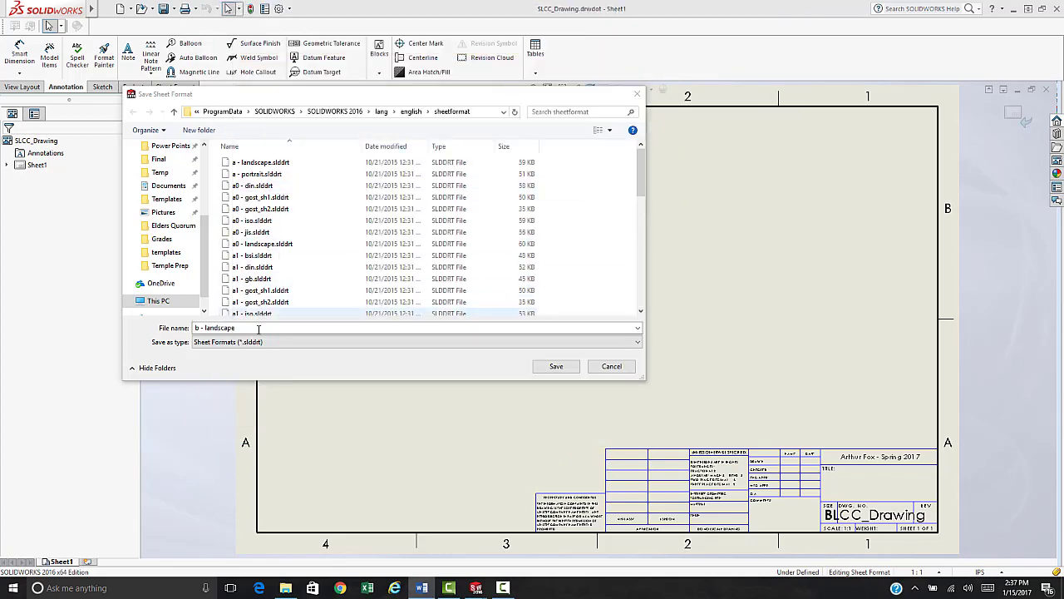
Save the B-size landscape sheet format as a *.slddrt file in the sheetformat folder.
{"action": "left_click", "coordinate": [197, 328]}
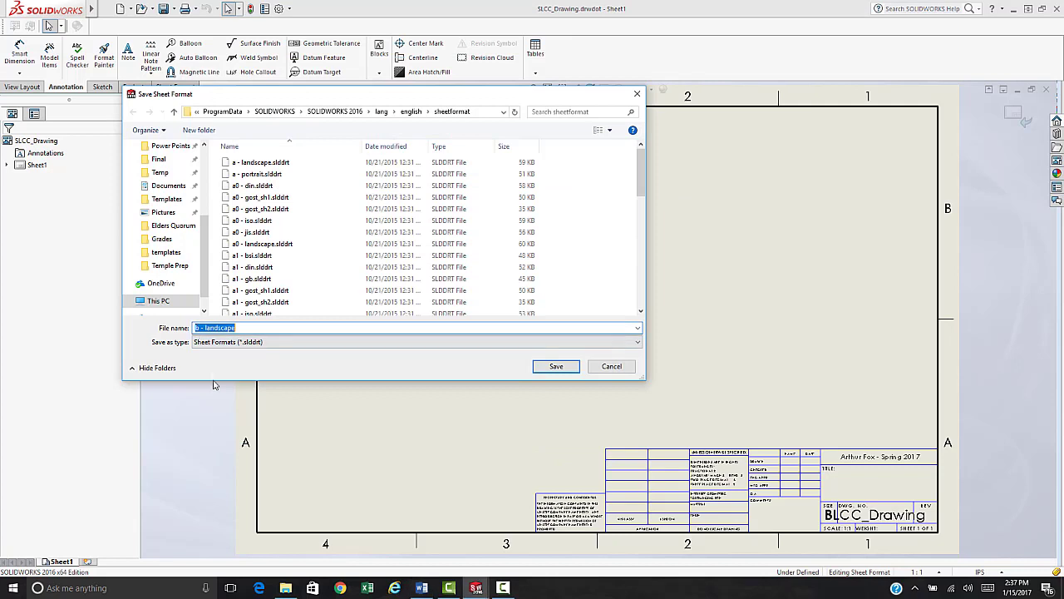
{"action": "key", "text": "Left"}
{"action": "left_click", "coordinate": [555, 367]}
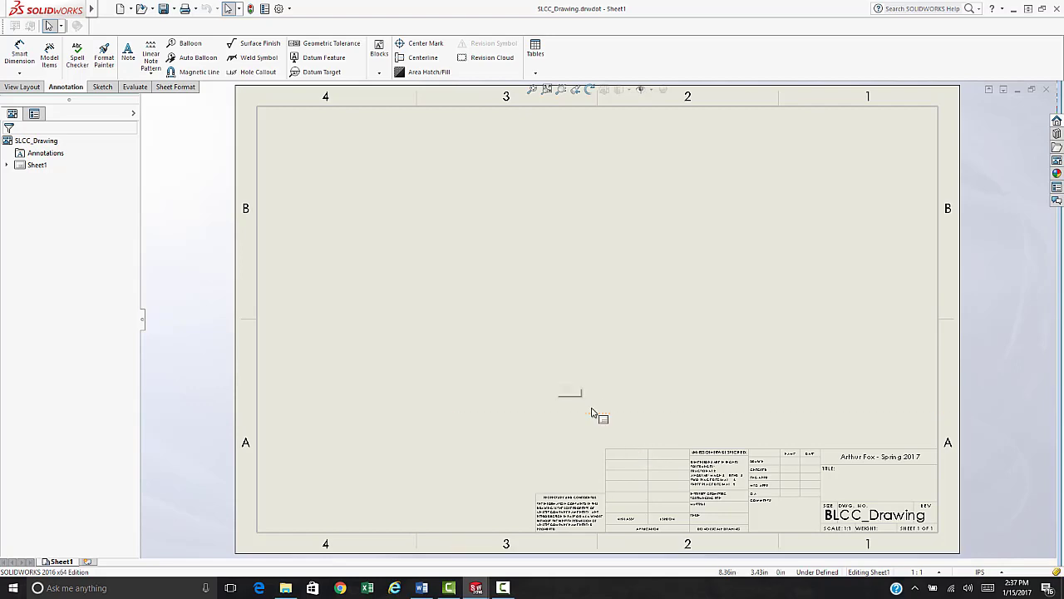
Examine how the drawing name fits the DWG. NO. cell and its neighbouring cells in the title block.
{"action": "scroll", "coordinate": [862, 515], "scroll_direction": "down", "scroll_amount": 3}
{"action": "scroll", "coordinate": [856, 511], "scroll_direction": "down", "scroll_amount": 3}
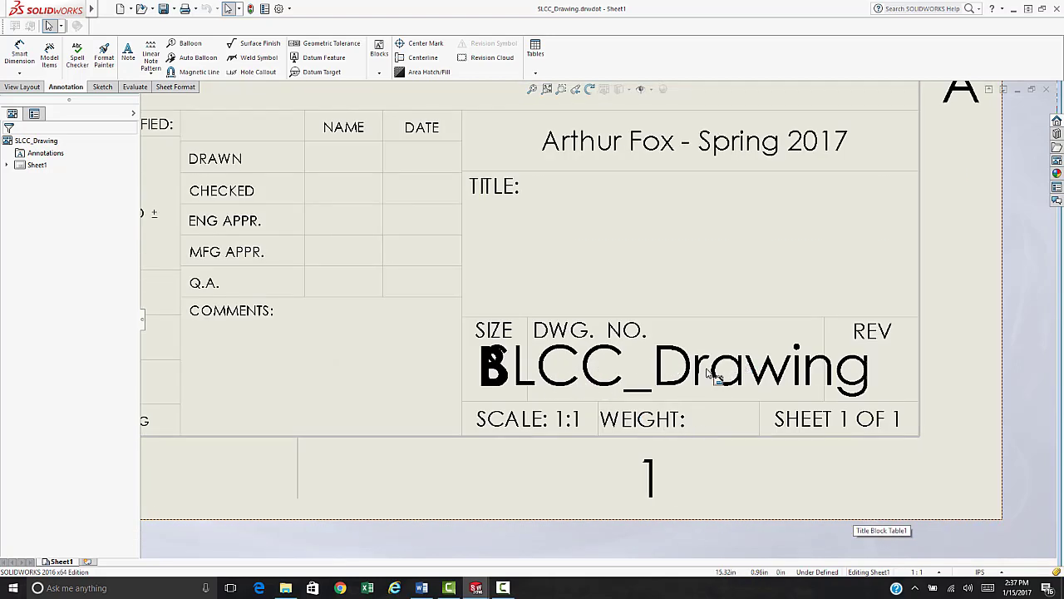
{"action": "scroll", "coordinate": [521, 352], "scroll_direction": "up", "scroll_amount": 5}
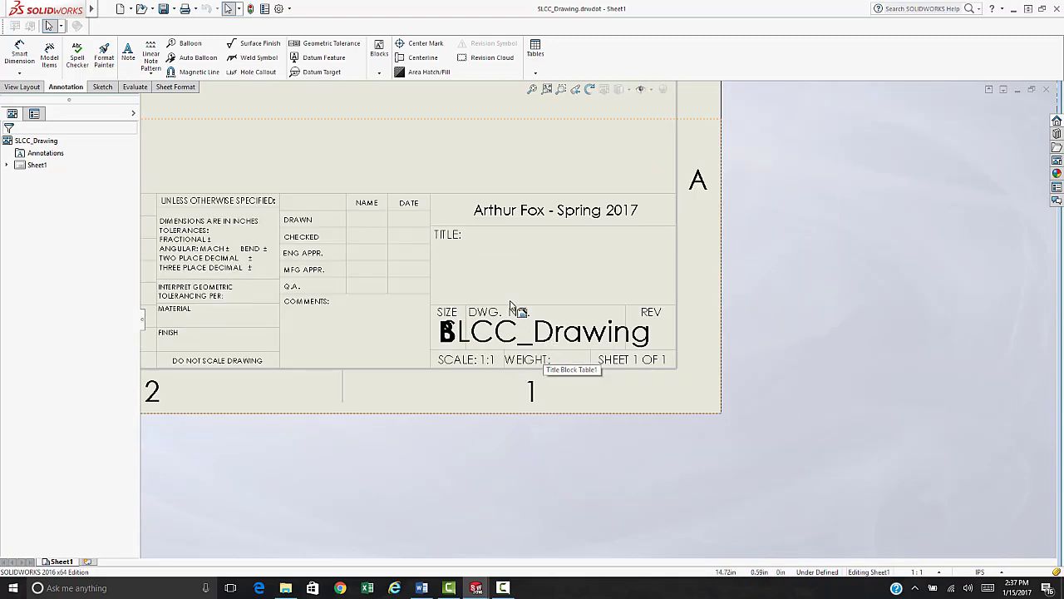
{"action": "scroll", "coordinate": [515, 221], "scroll_direction": "up", "scroll_amount": 1}
{"action": "scroll", "coordinate": [515, 221], "scroll_direction": "up", "scroll_amount": 1}
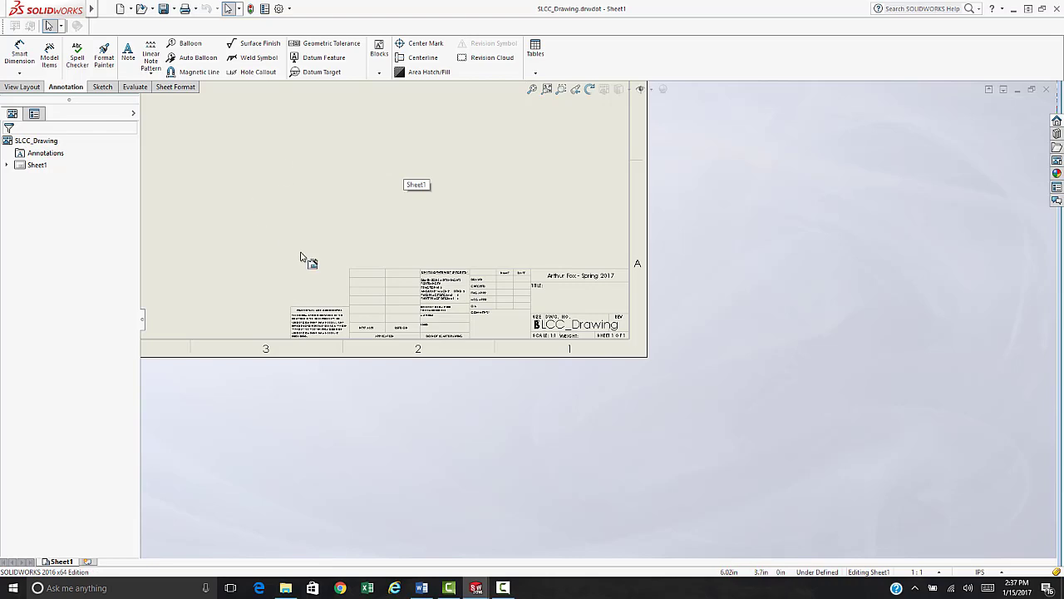
{"action": "scroll", "coordinate": [587, 357], "scroll_direction": "down", "scroll_amount": 4}
{"action": "scroll", "coordinate": [600, 287], "scroll_direction": "down", "scroll_amount": 2}
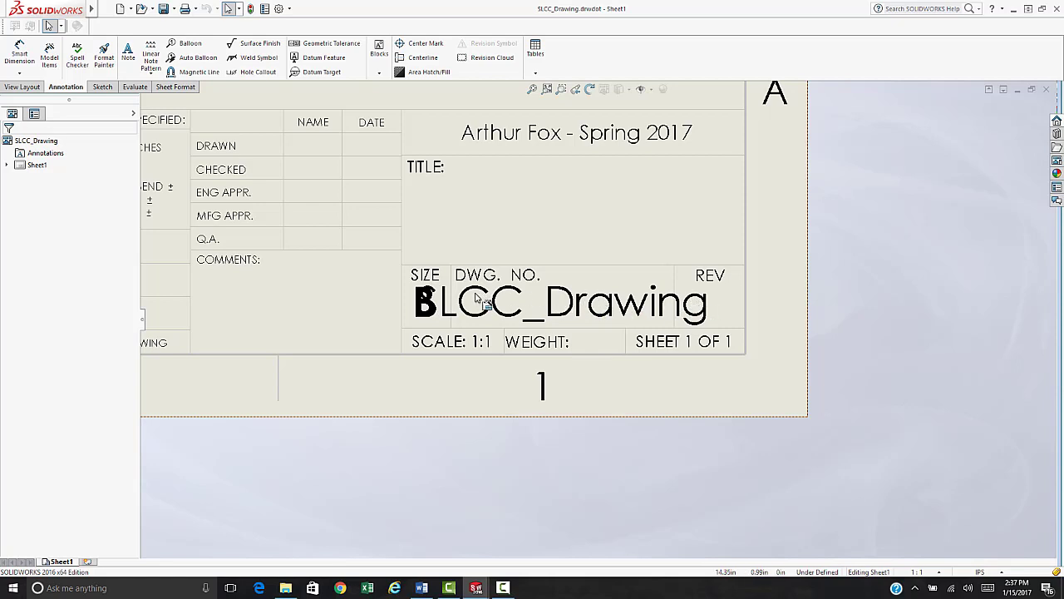
{"action": "scroll", "coordinate": [517, 190], "scroll_direction": "up", "scroll_amount": 3}
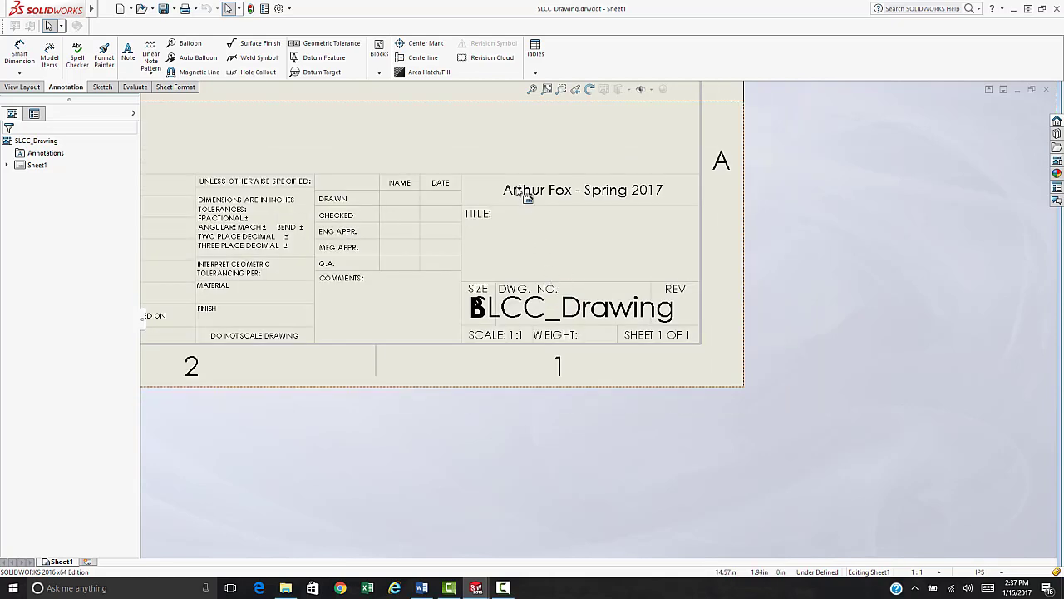
Open the sheet format for editing and set the drawing name note under DWG. NO. to font size 12.
{"action": "right_click", "coordinate": [494, 143]}
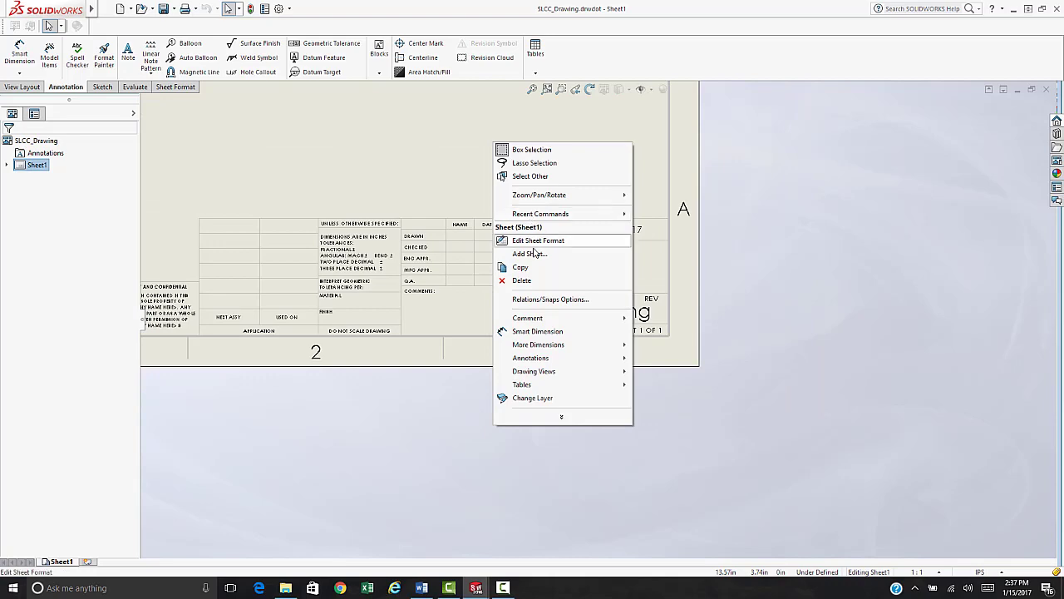
{"action": "left_click", "coordinate": [535, 240]}
{"action": "scroll", "coordinate": [526, 248], "scroll_direction": "down", "scroll_amount": 4}
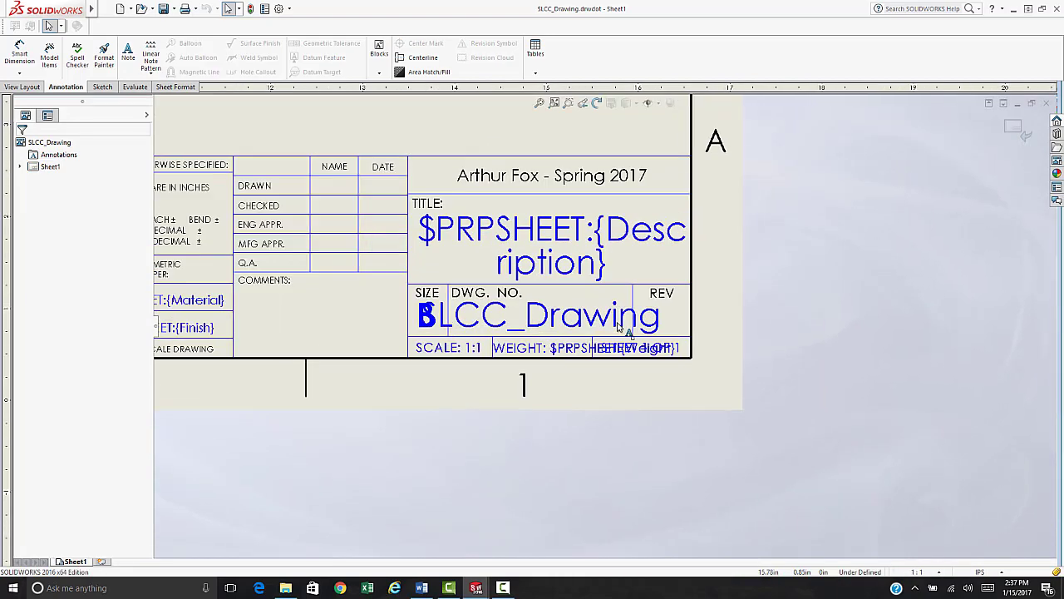
{"action": "left_click", "coordinate": [516, 323]}
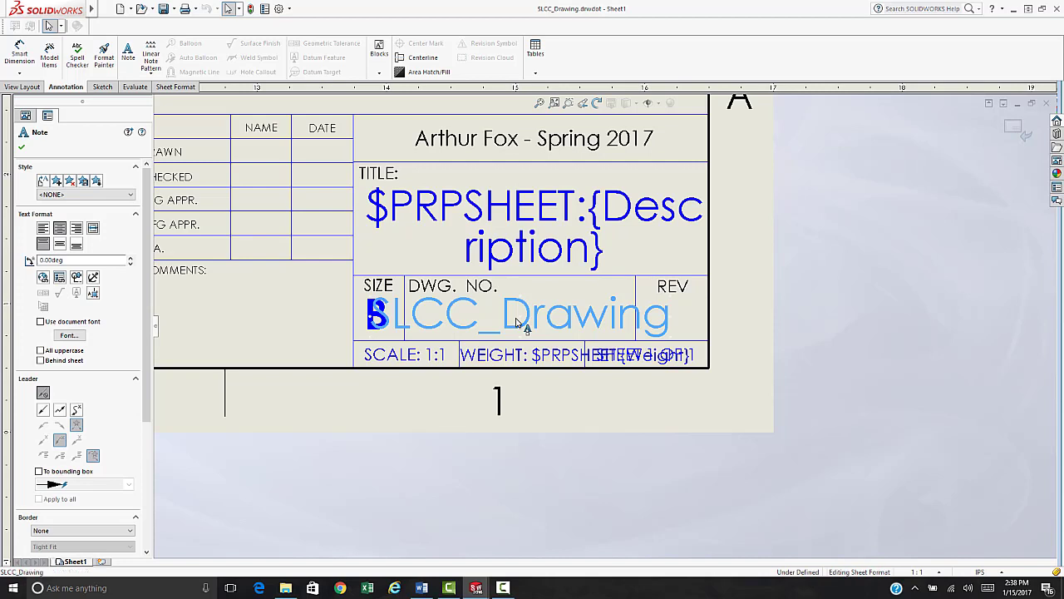
{"action": "double_click", "coordinate": [510, 325]}
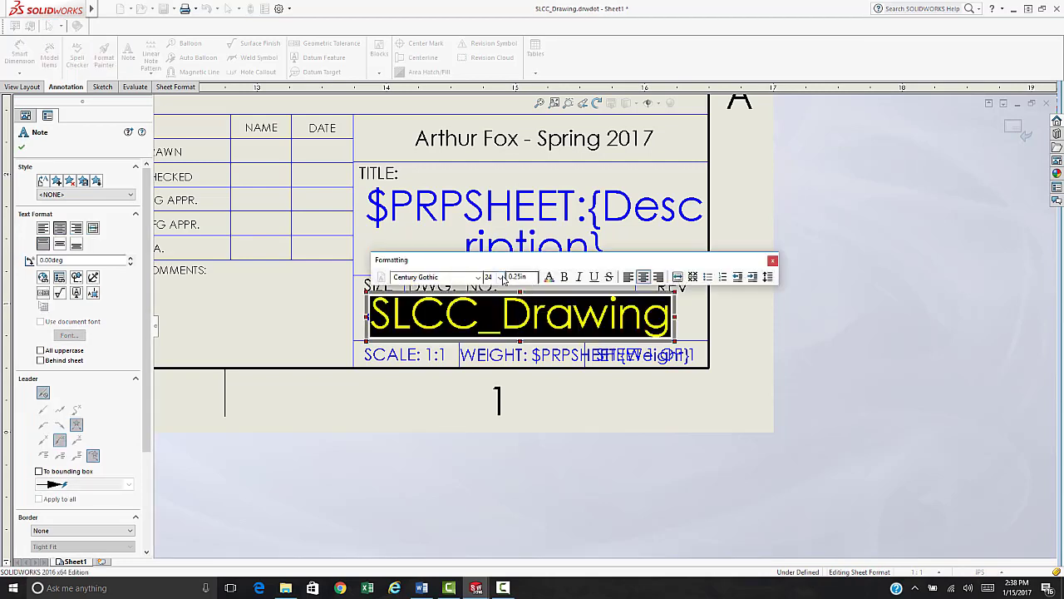
{"action": "left_click", "coordinate": [501, 277]}
{"action": "left_click", "coordinate": [493, 325]}
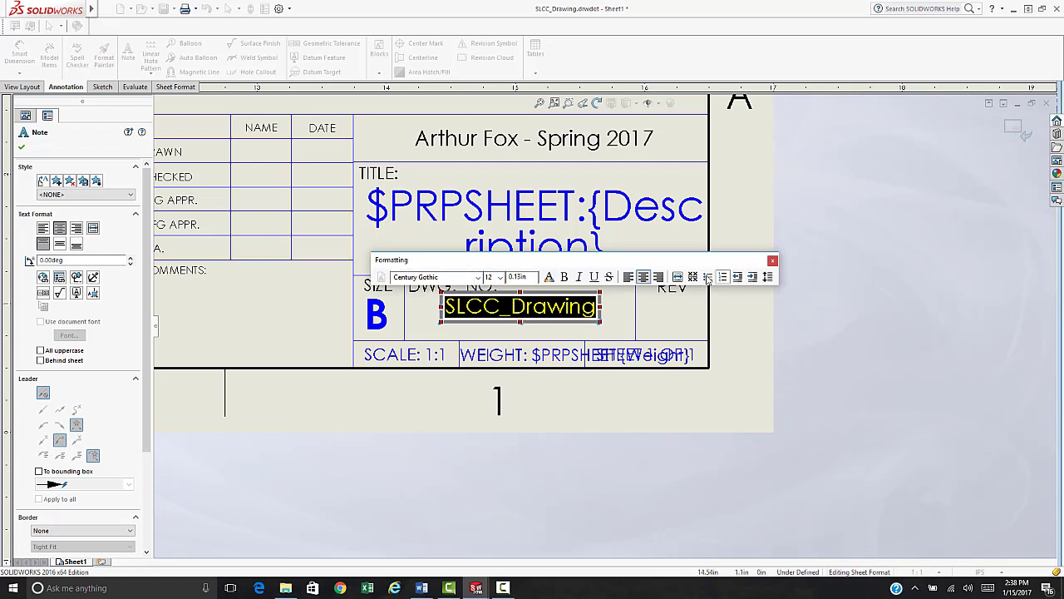
{"action": "left_click", "coordinate": [773, 261]}
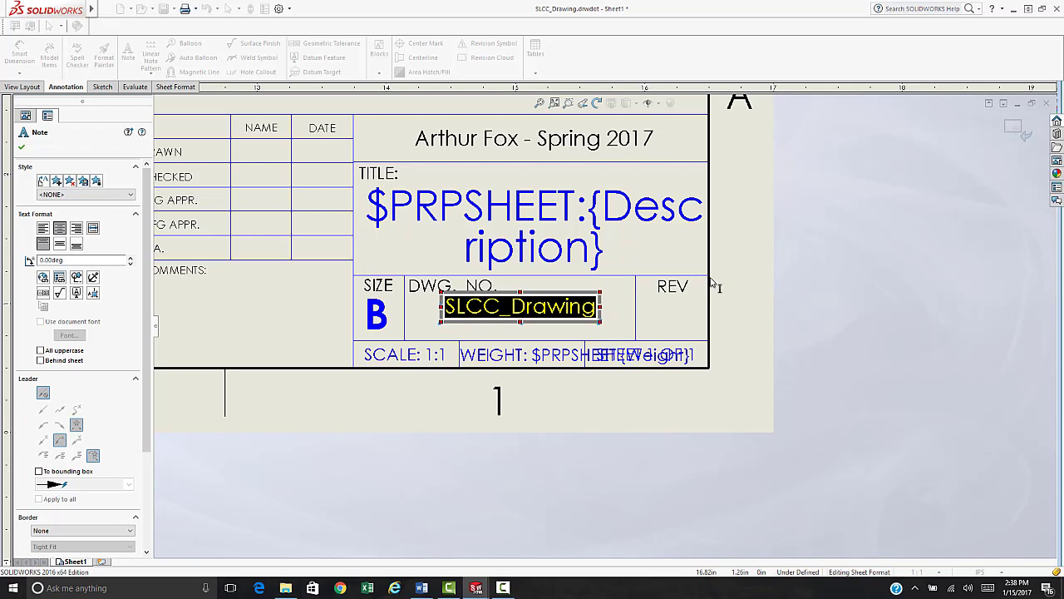
Finish editing the drawing name note and position it centrally inside the DWG. NO. cell, clear of its label.
{"action": "left_click", "coordinate": [491, 323]}
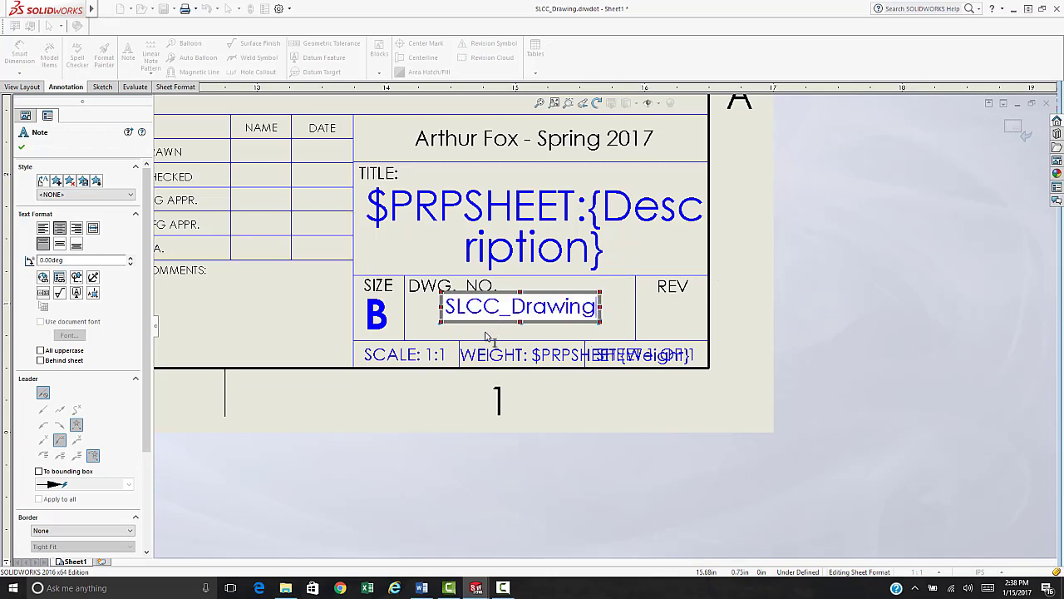
{"action": "key", "text": "ctrl+a"}
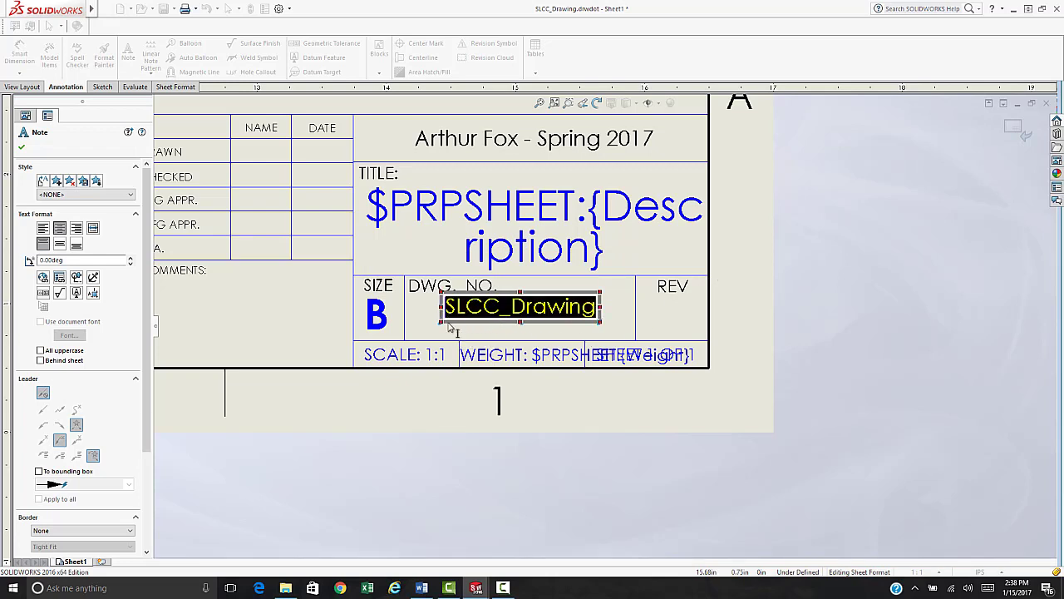
{"action": "left_click", "coordinate": [449, 324]}
{"action": "left_click", "coordinate": [415, 329]}
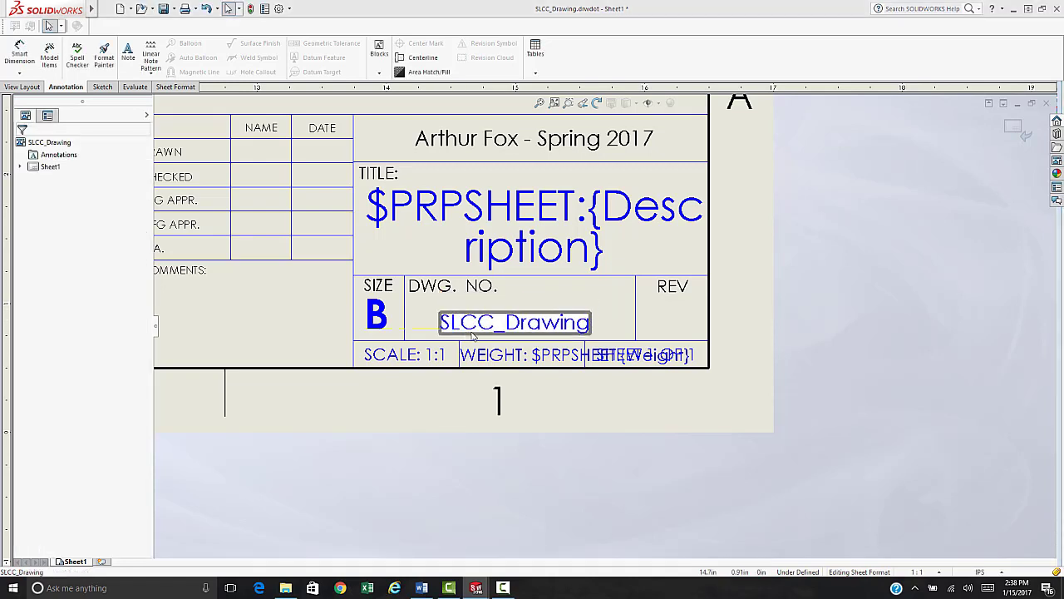
{"action": "mouse_move", "coordinate": [475, 323]}
{"action": "left_mouse_down"}
{"action": "mouse_move", "coordinate": [439, 330]}
{"action": "mouse_move", "coordinate": [478, 326]}
{"action": "left_mouse_up"}
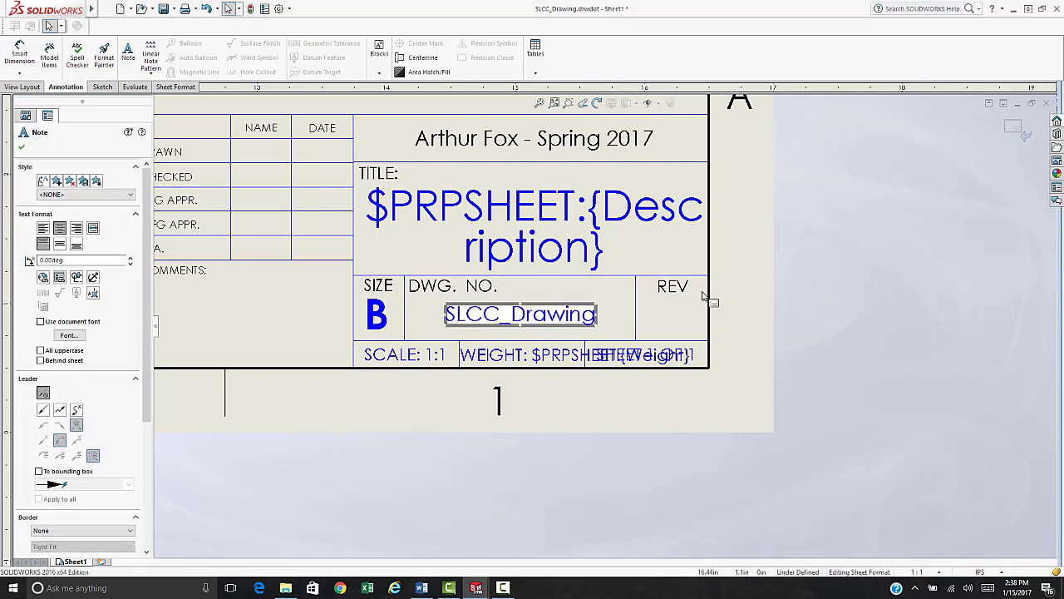
Set the $PRPSHEET:{Description} note in the TITLE cell to font size 14.
{"action": "double_click", "coordinate": [515, 212]}
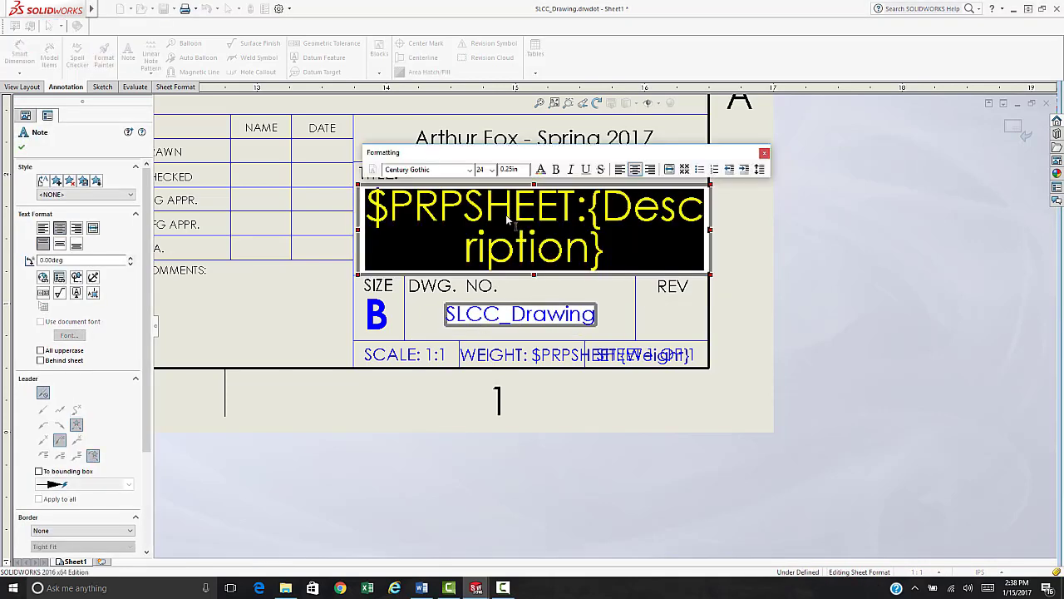
{"action": "left_click", "coordinate": [492, 170]}
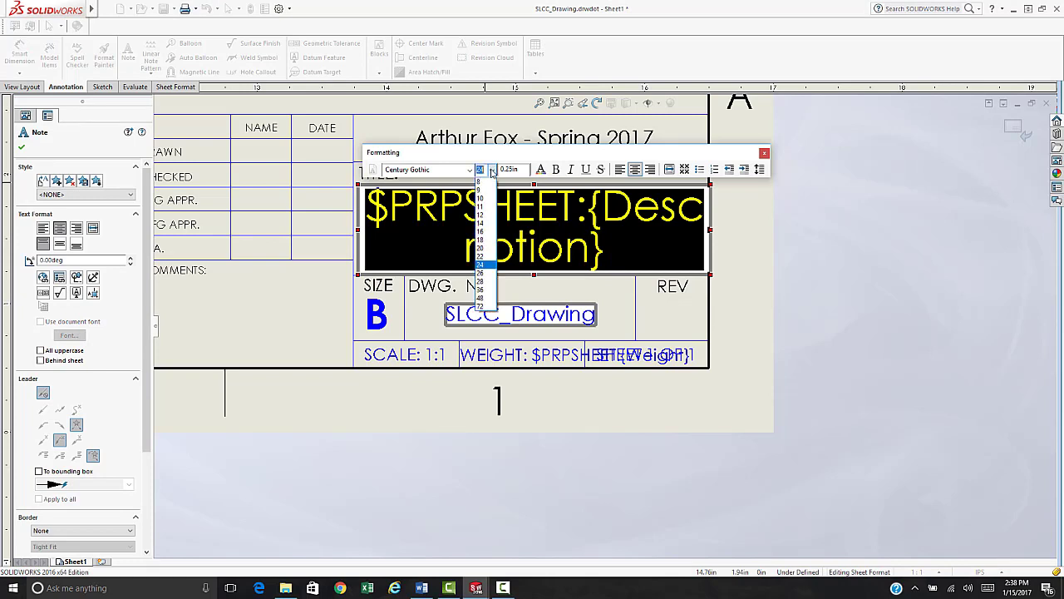
{"action": "left_click", "coordinate": [482, 239]}
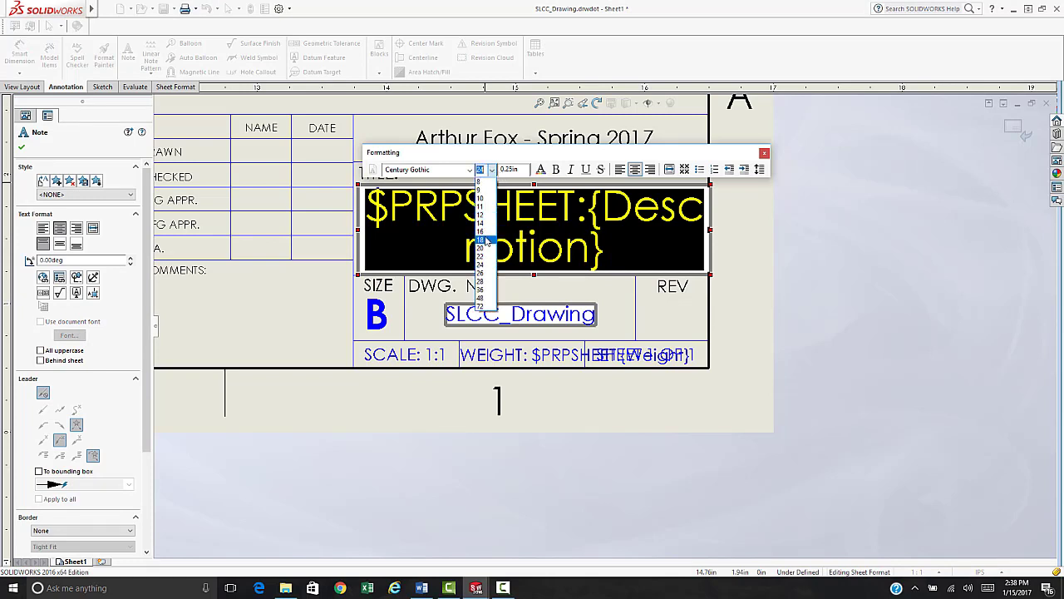
{"action": "left_click", "coordinate": [493, 170]}
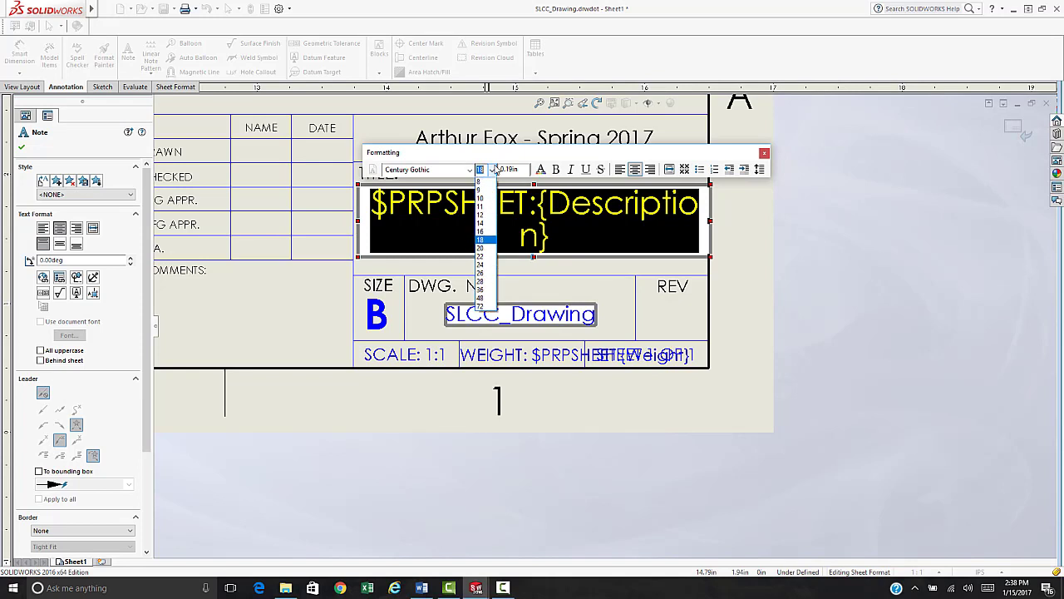
{"action": "left_click", "coordinate": [492, 225]}
{"action": "key", "text": "End"}
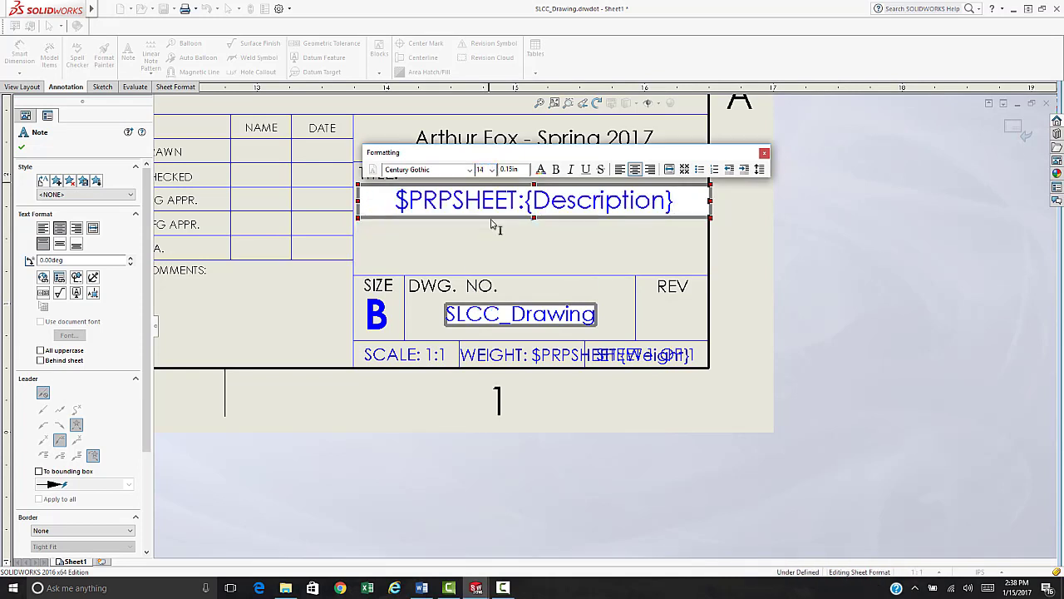
{"action": "left_click", "coordinate": [764, 154]}
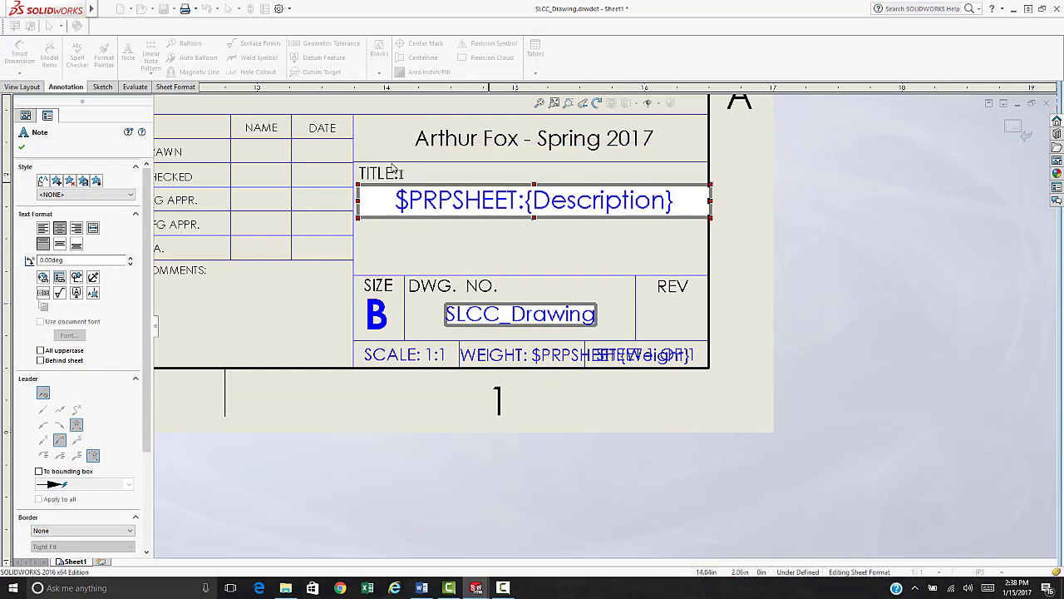
Move the $PRPSHEET:{Description} note down to the middle of the TITLE cell.
{"action": "left_click", "coordinate": [392, 168]}
{"action": "double_click", "coordinate": [469, 203]}
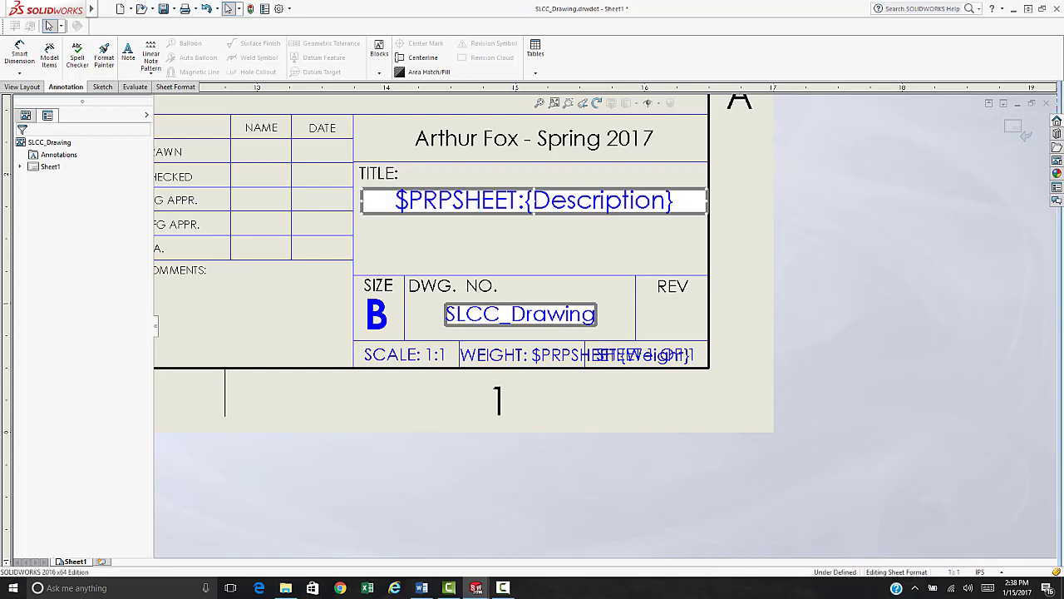
{"action": "left_click_drag", "start_coordinate": [478, 215], "coordinate": [474, 234]}
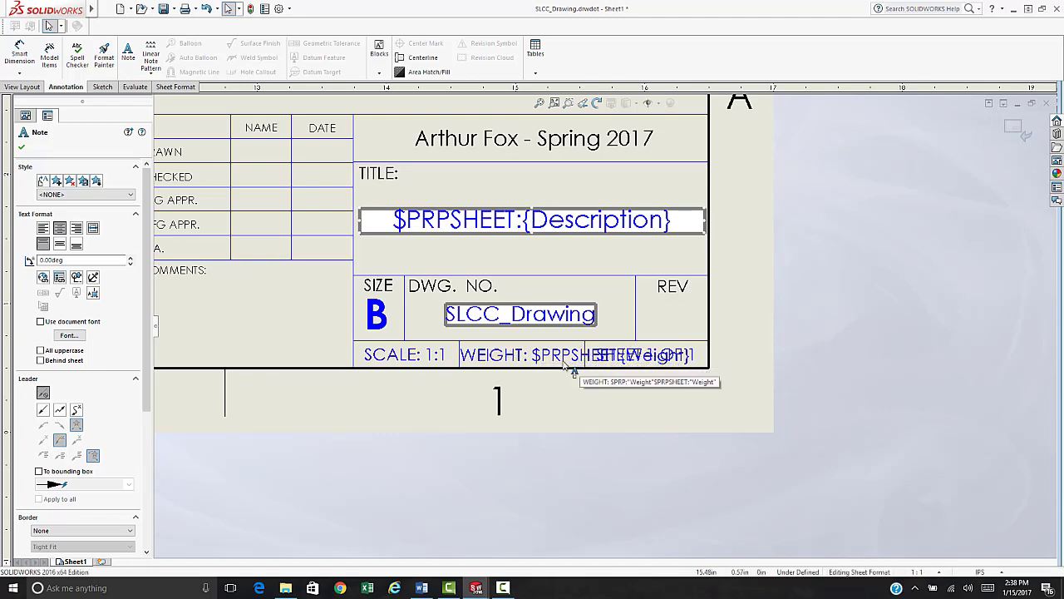
Leave the sheet format and return to editing the drawing sheet.
{"action": "scroll", "coordinate": [641, 439], "scroll_direction": "up", "scroll_amount": 2}
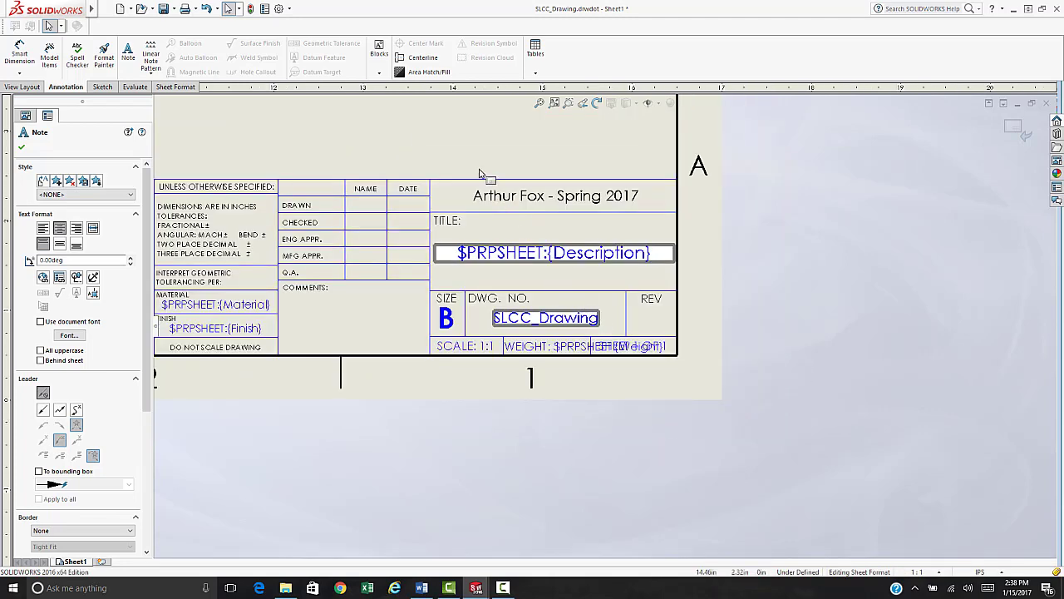
{"action": "right_click", "coordinate": [453, 145]}
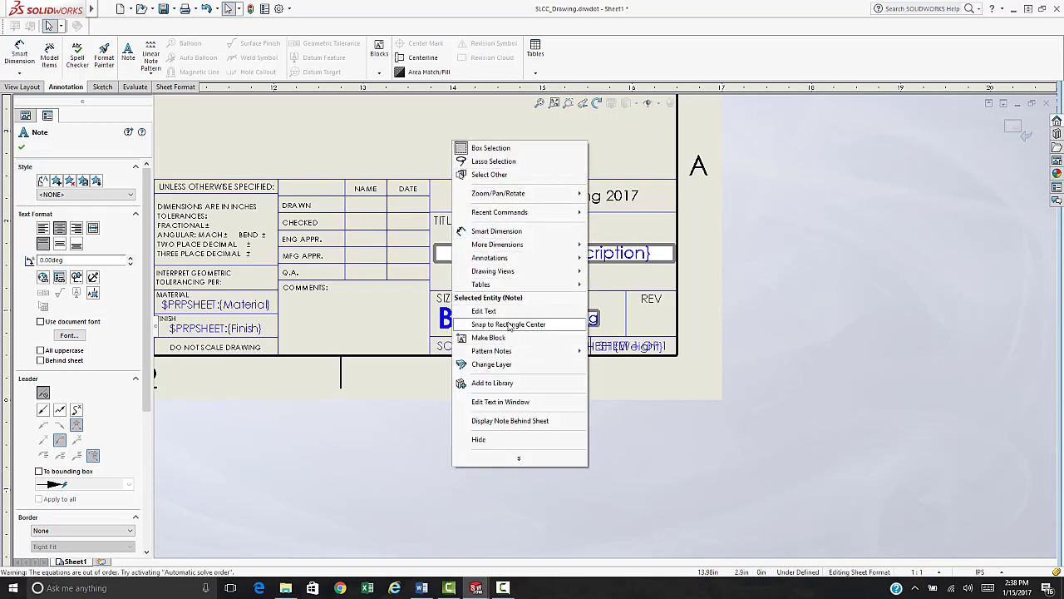
{"action": "left_click", "coordinate": [379, 138]}
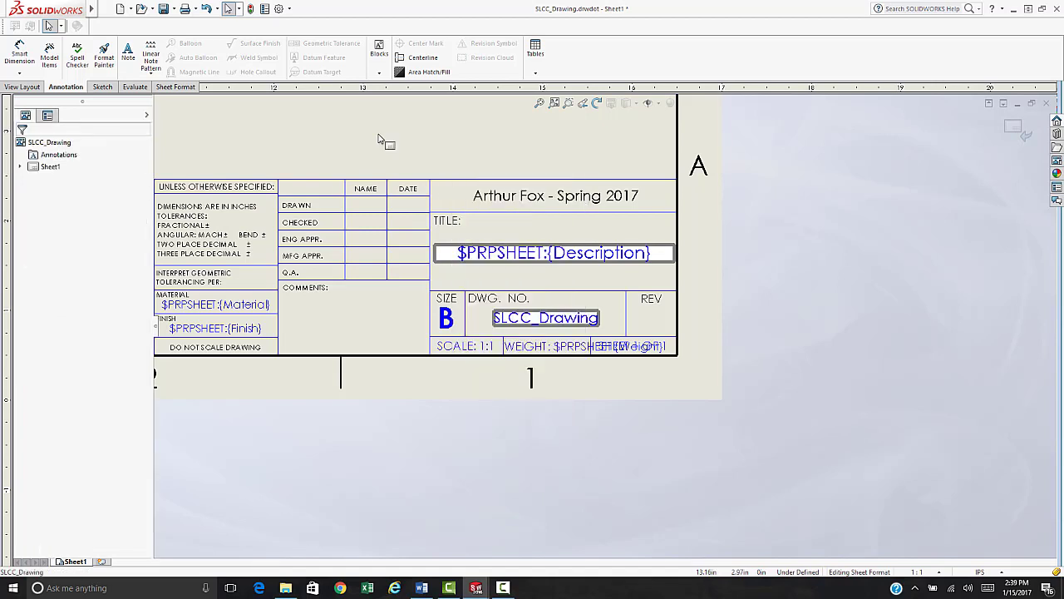
{"action": "right_click", "coordinate": [388, 146]}
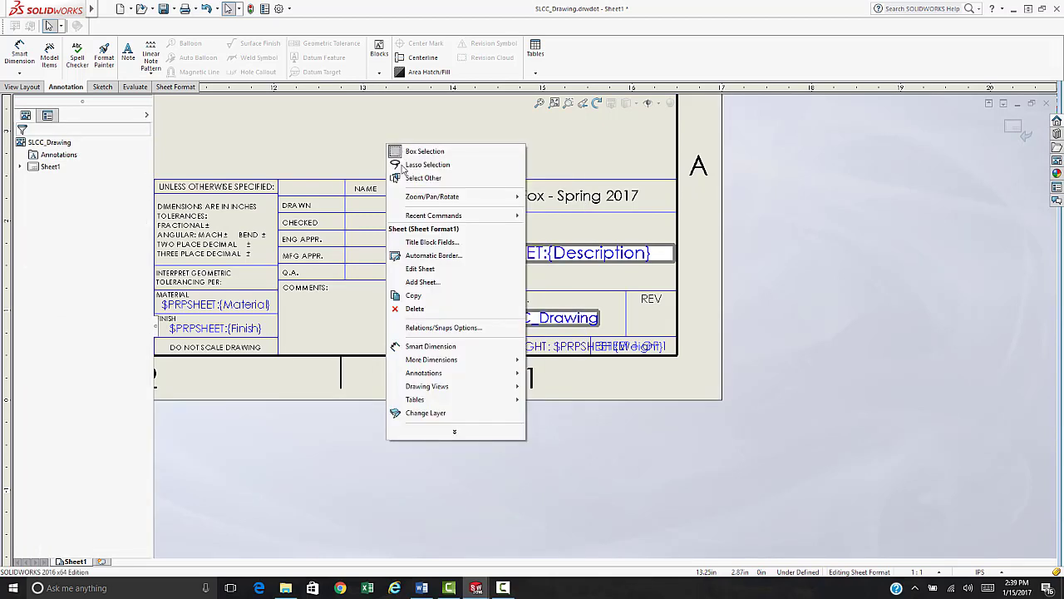
{"action": "left_click", "coordinate": [420, 269]}
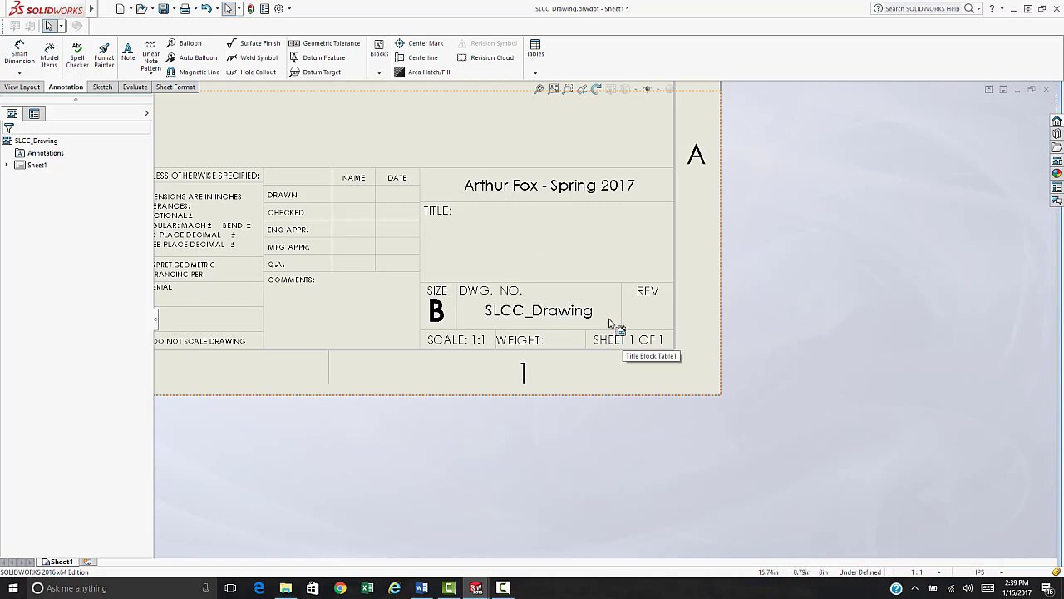
Save the drawing as a Drawing Templates (*.drwdot) file, replacing SLCC_Drawing.drwdot in the templates folder.
{"action": "scroll", "coordinate": [611, 320], "scroll_direction": "up", "scroll_amount": 3}
{"action": "left_click", "coordinate": [540, 89]}
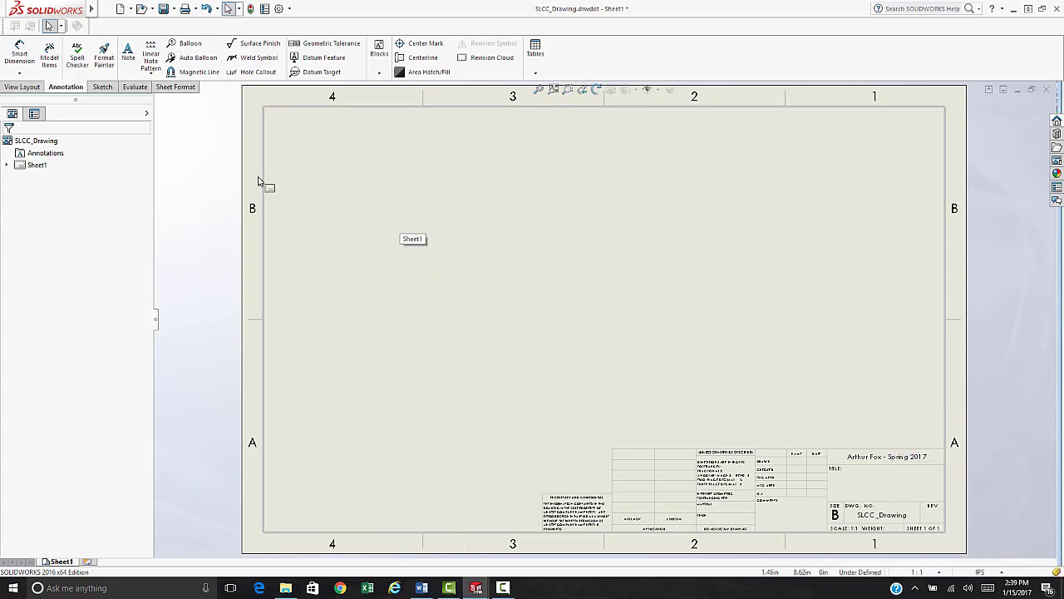
{"action": "left_click", "coordinate": [174, 9]}
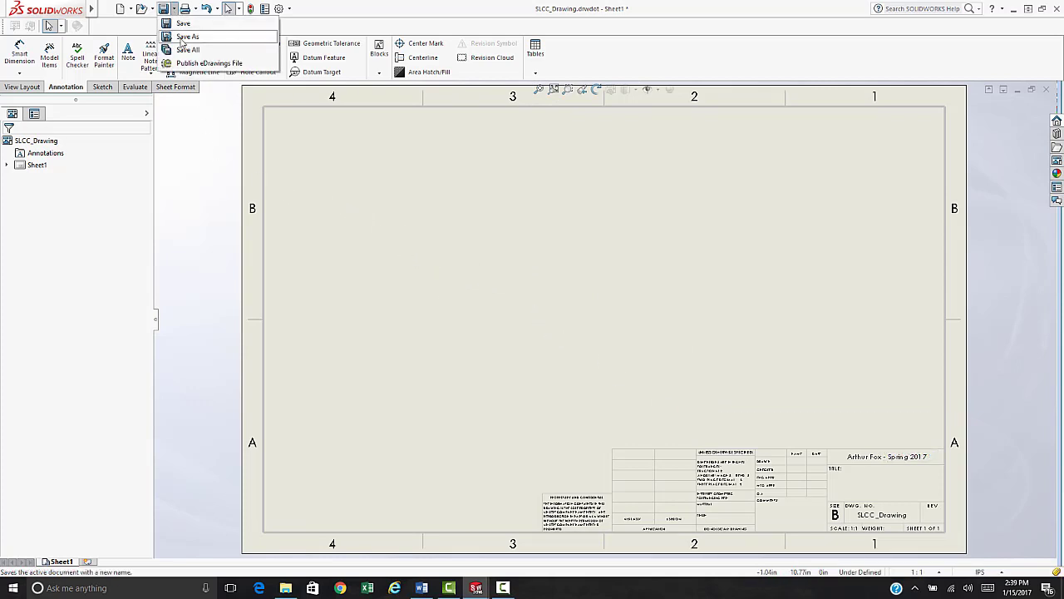
{"action": "left_click", "coordinate": [182, 38]}
{"action": "left_click", "coordinate": [417, 311]}
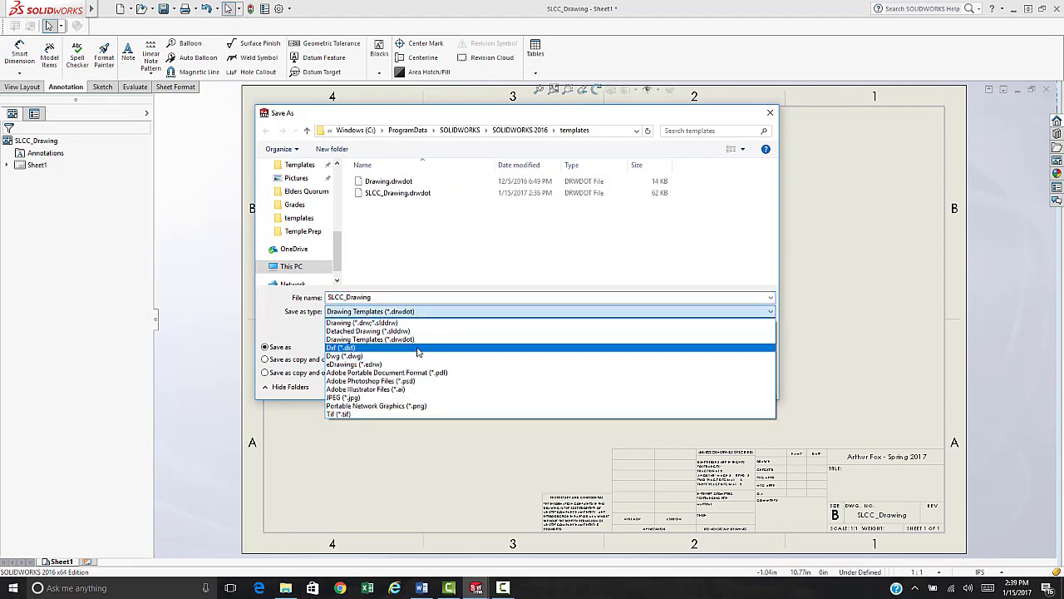
{"action": "left_click", "coordinate": [371, 340]}
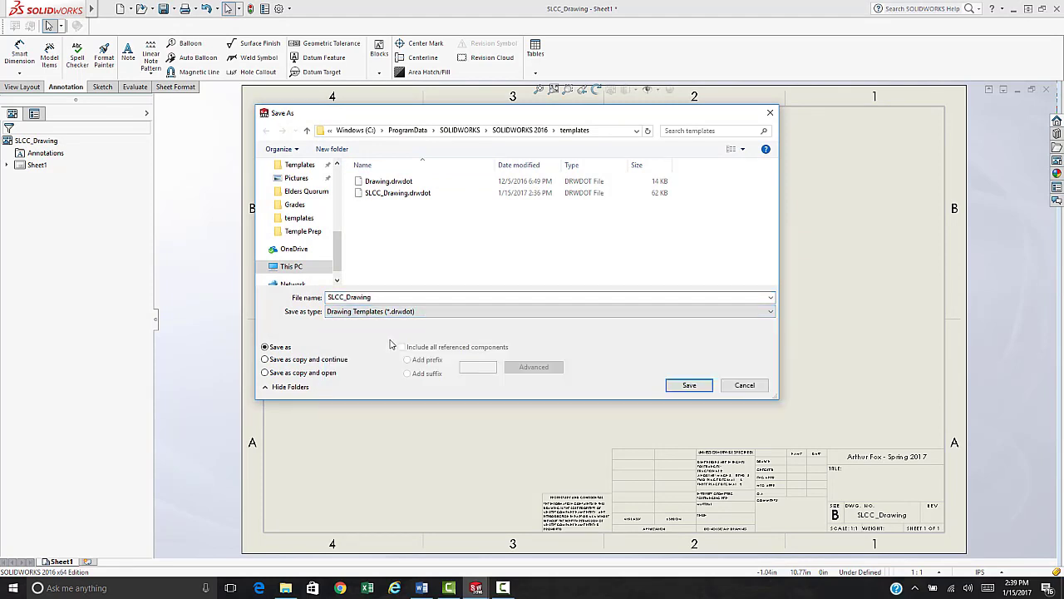
{"action": "left_click", "coordinate": [387, 193]}
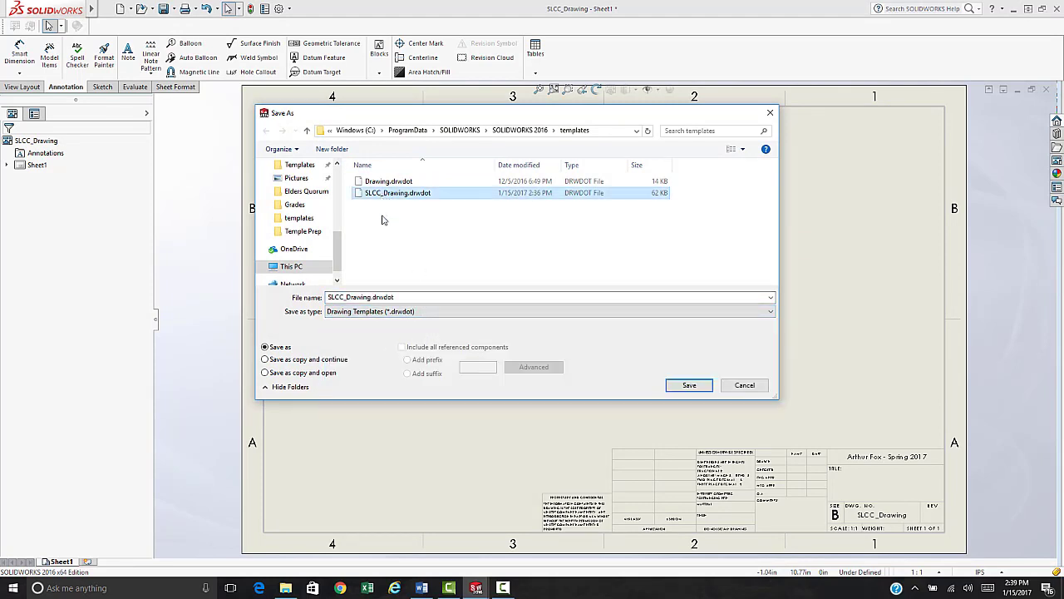
{"action": "left_click", "coordinate": [689, 386]}
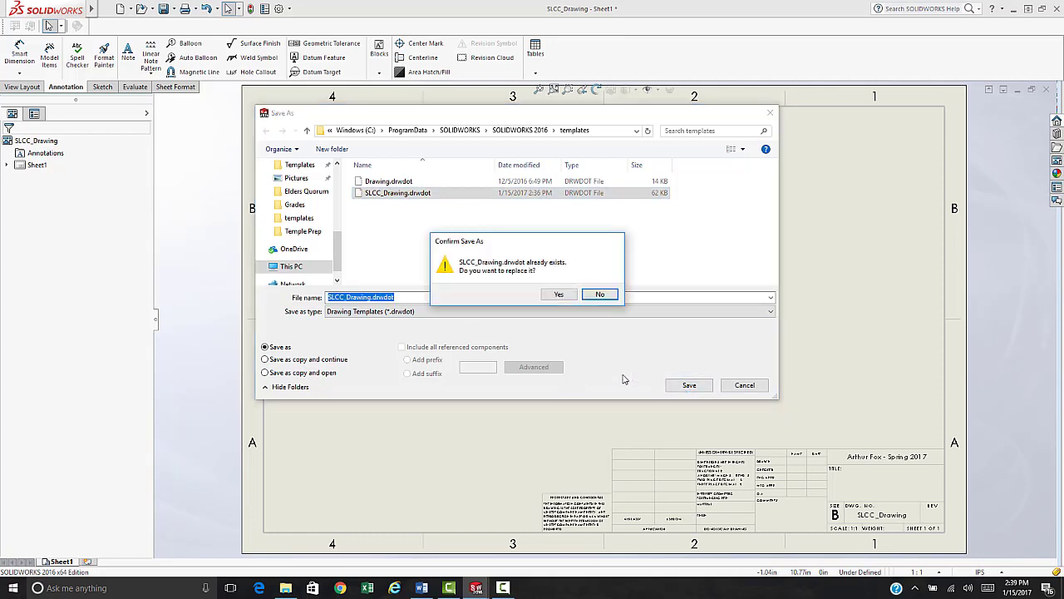
{"action": "left_click", "coordinate": [558, 296]}
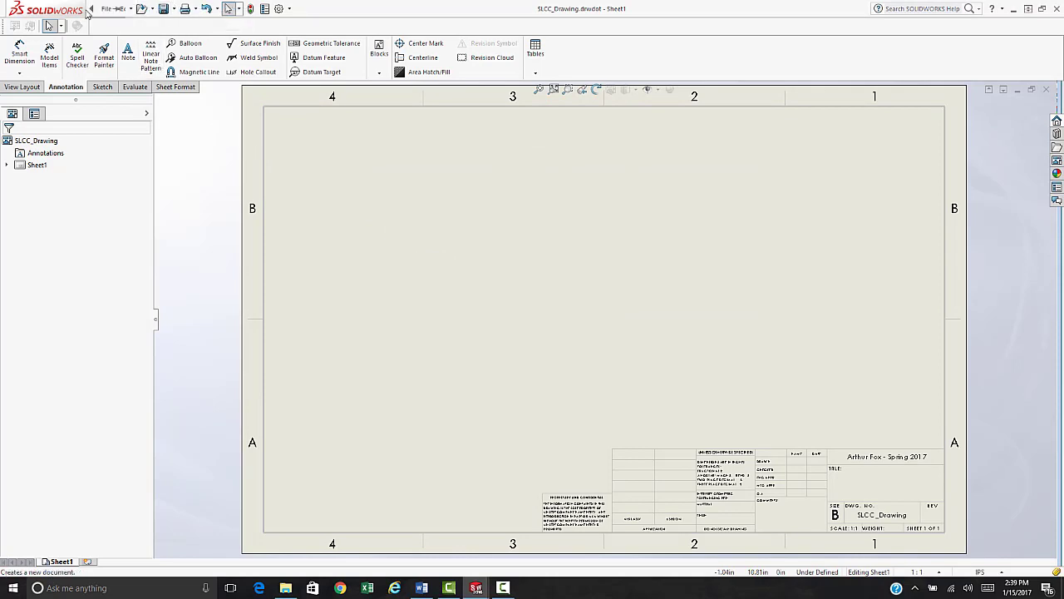
{"action": "left_click", "coordinate": [107, 8]}
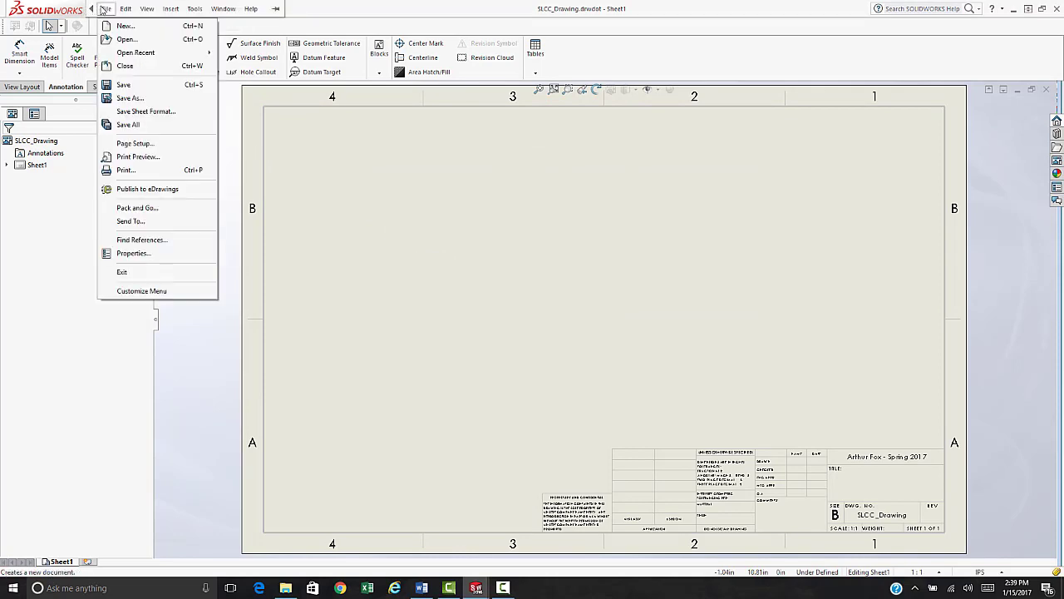
{"action": "left_click", "coordinate": [129, 98]}
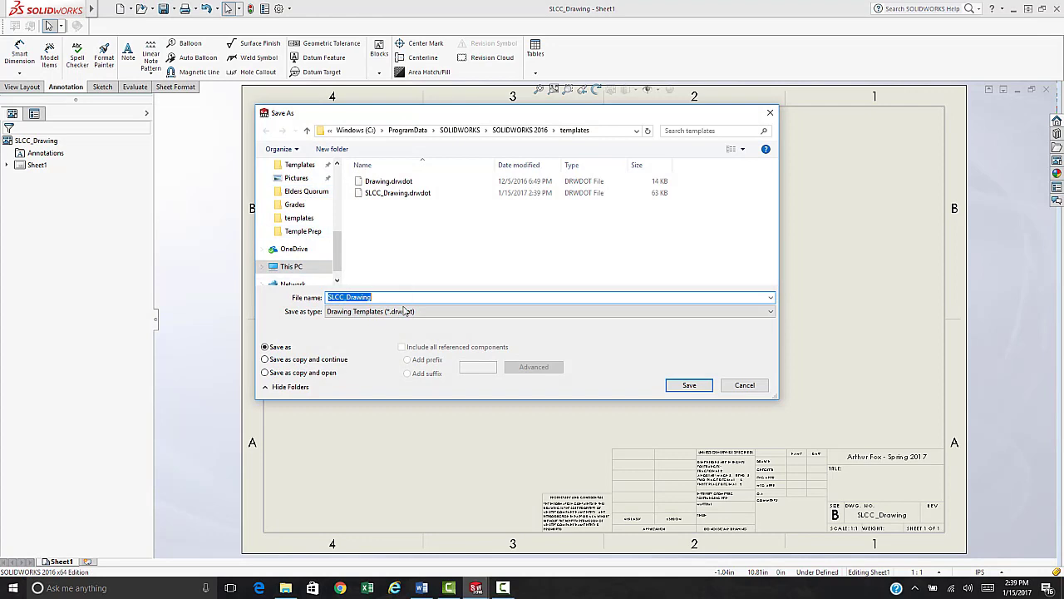
{"action": "left_click", "coordinate": [769, 112]}
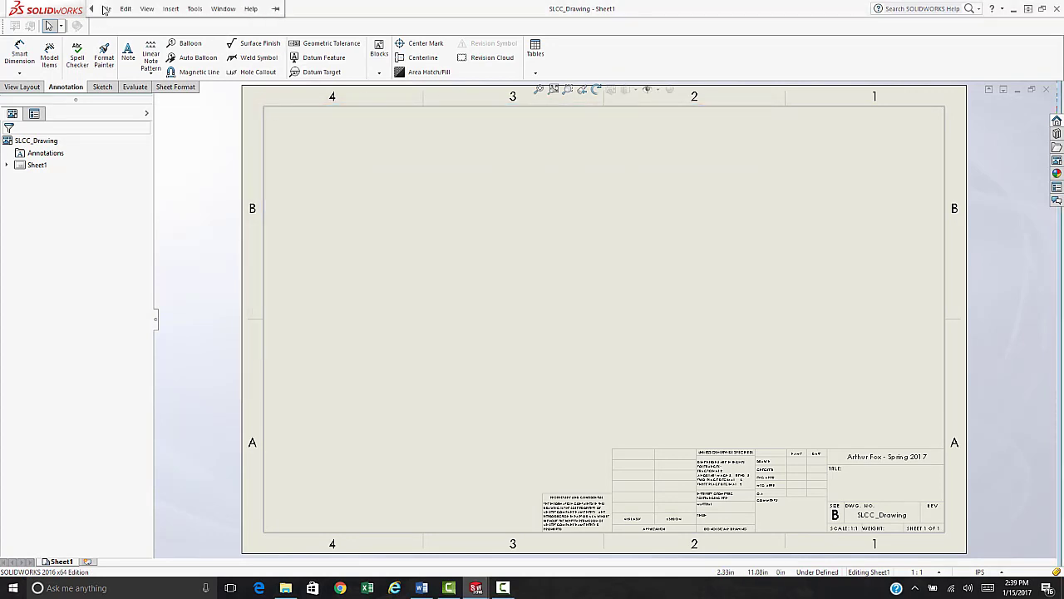
Save the sheet format as SLCC_b - landscape.slddrt in the sheetformat folder, replacing the existing file.
{"action": "left_click", "coordinate": [106, 9]}
{"action": "left_click", "coordinate": [143, 112]}
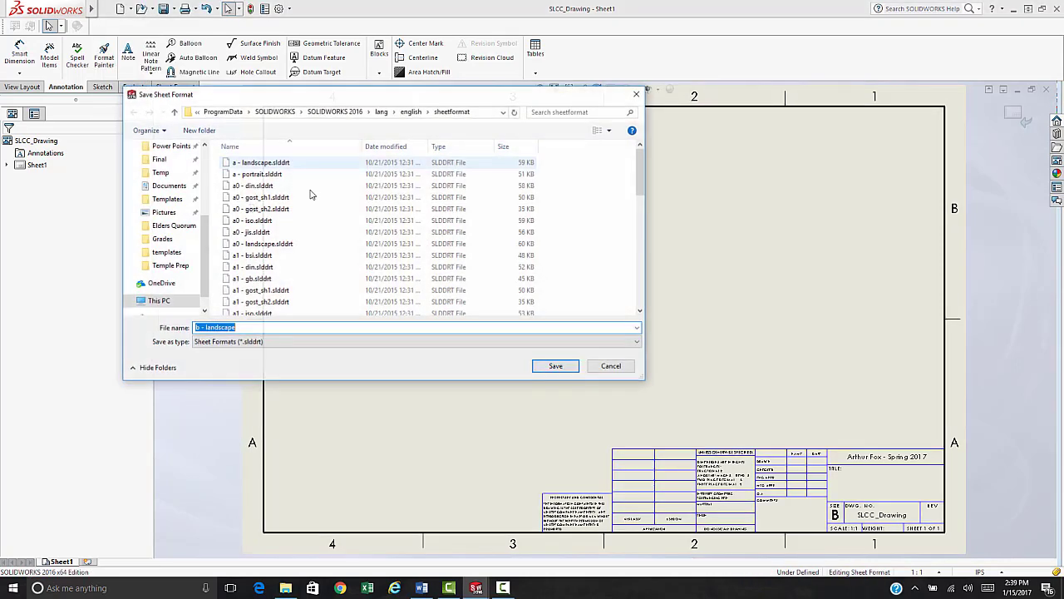
{"action": "left_click_drag", "start_coordinate": [637, 170], "coordinate": [644, 281]}
{"action": "left_click", "coordinate": [321, 309]}
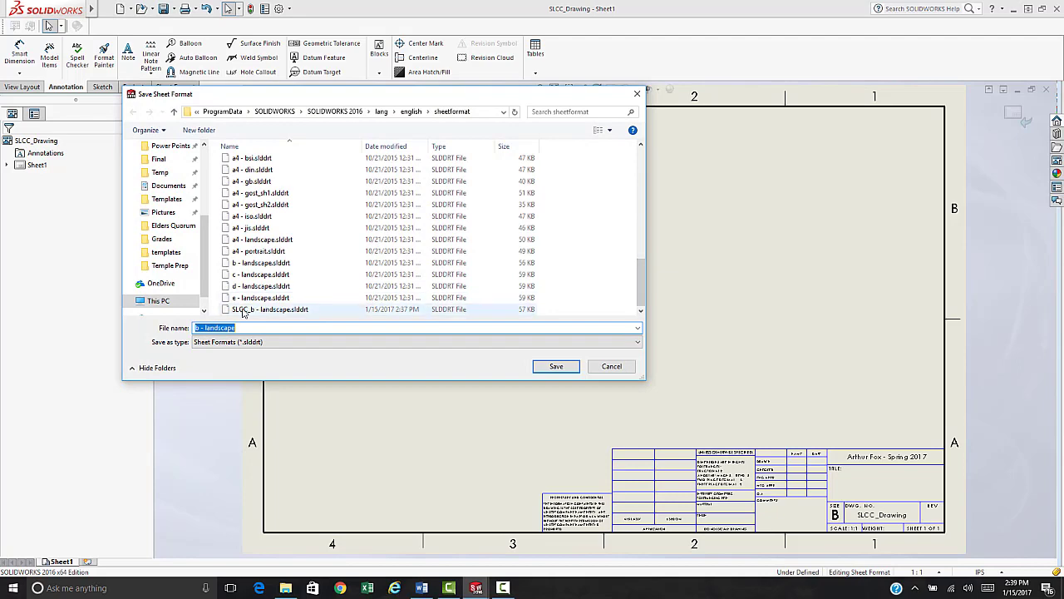
{"action": "left_click", "coordinate": [557, 368]}
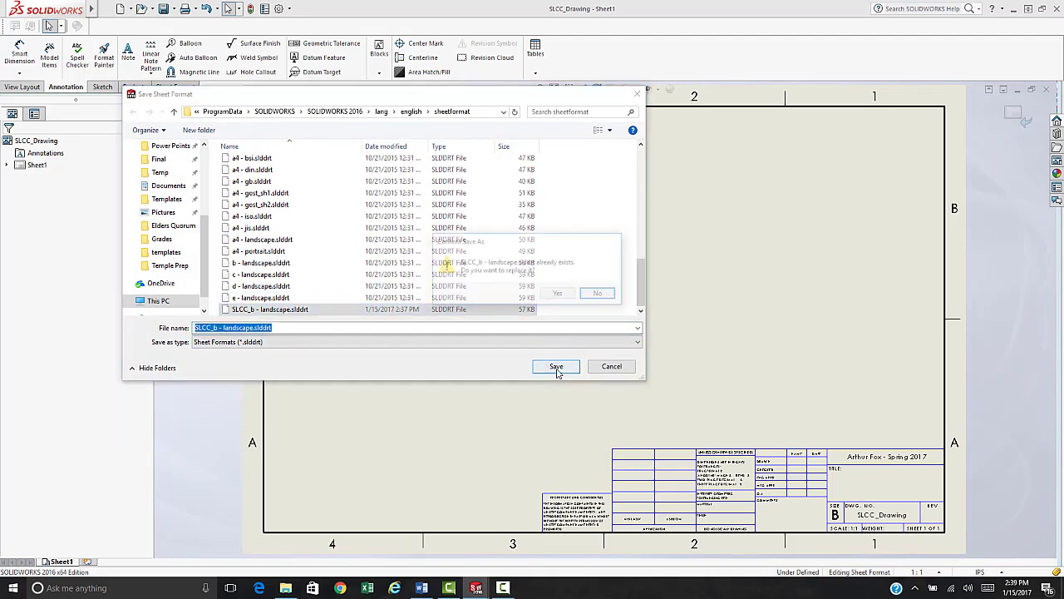
{"action": "left_click", "coordinate": [558, 295]}
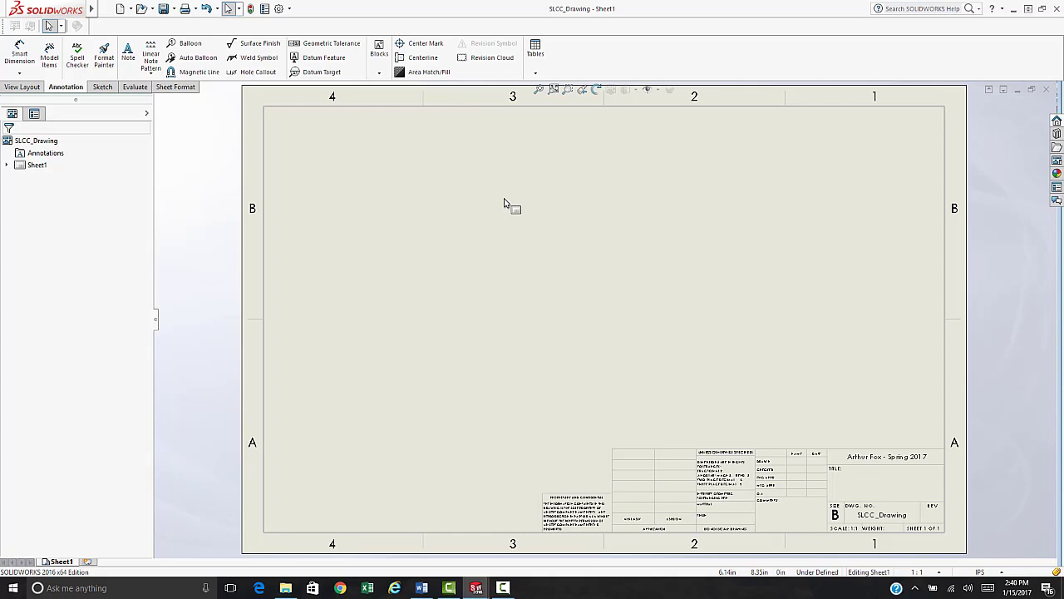
Close the SLCC_Drawing drawing and the SLCC_Part part template.
{"action": "left_click", "coordinate": [1048, 90]}
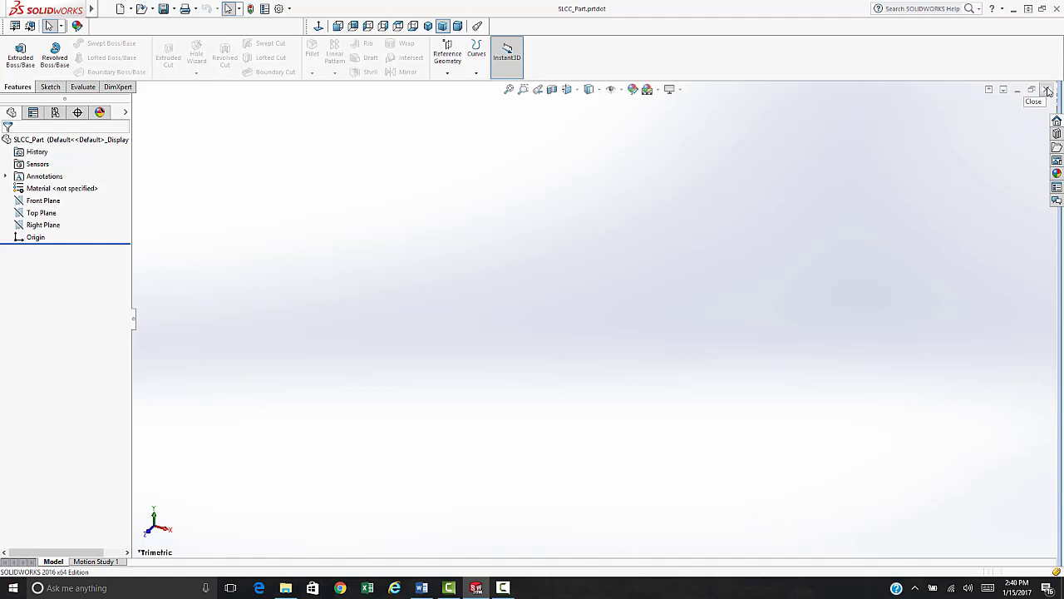
{"action": "left_click", "coordinate": [1047, 90]}
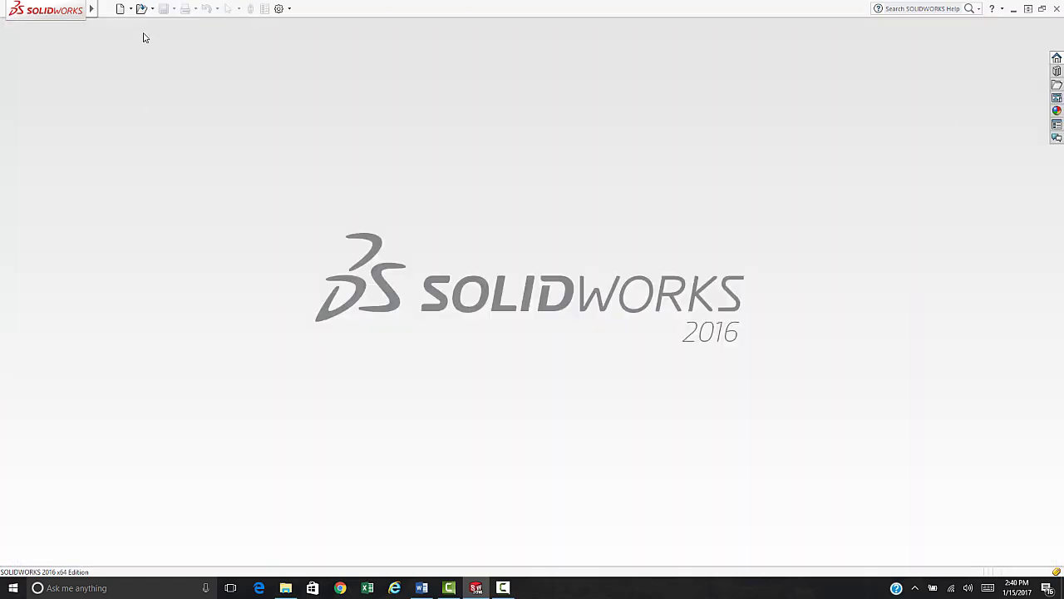
In the system options for default templates, set the default part template to SLCC_Part.prtdot and check its path.
{"action": "left_click", "coordinate": [106, 8]}
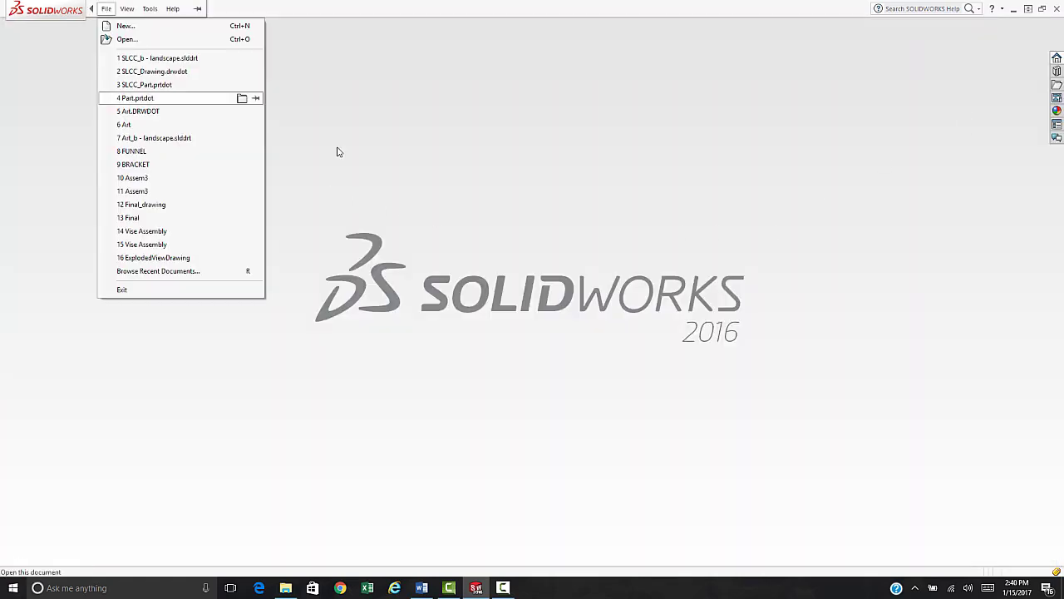
{"action": "left_click", "coordinate": [280, 8]}
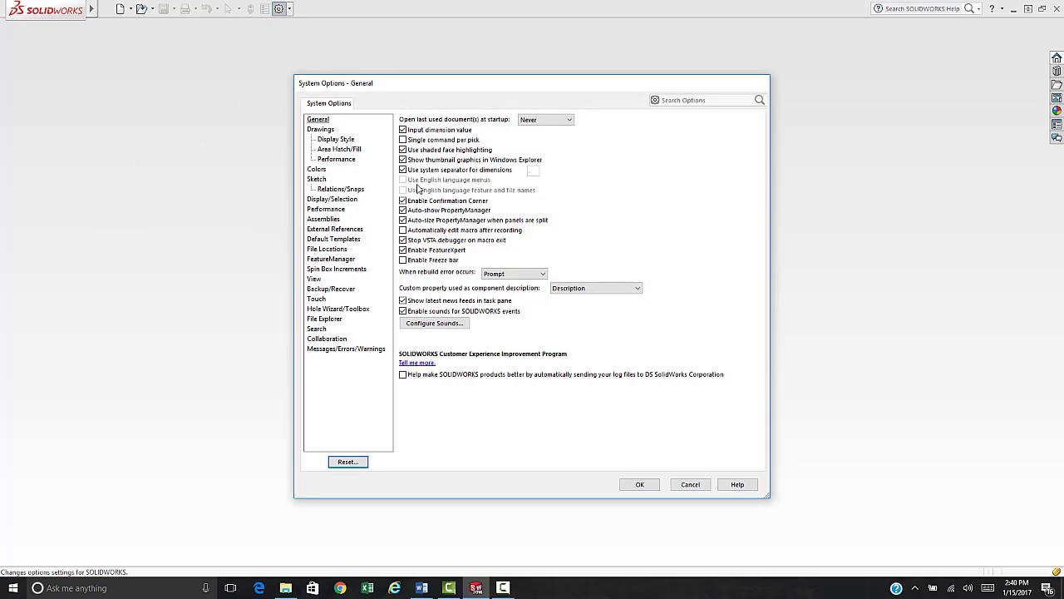
{"action": "left_click", "coordinate": [334, 240]}
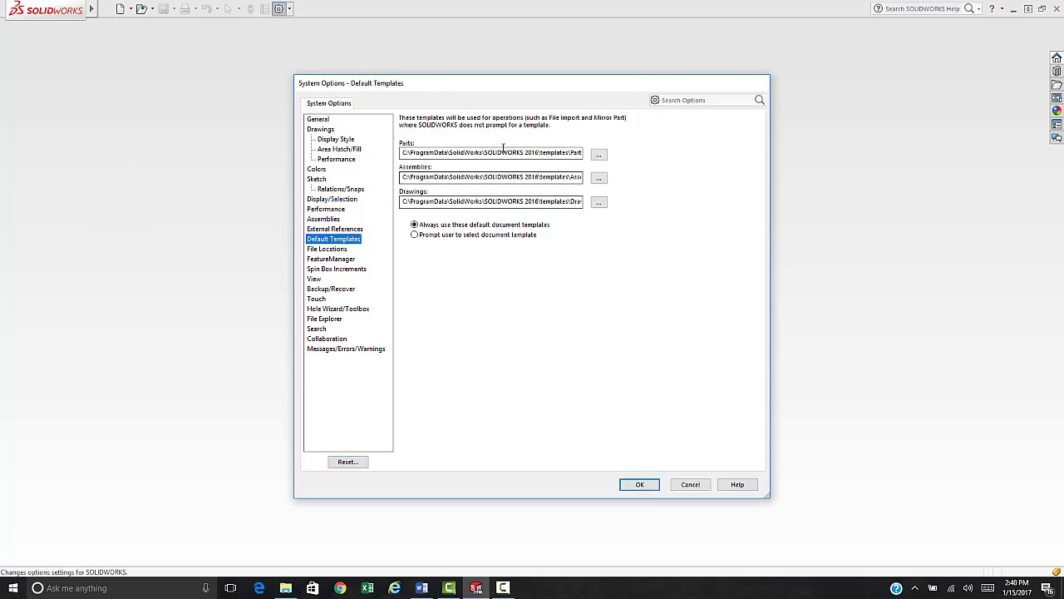
{"action": "left_click", "coordinate": [598, 156]}
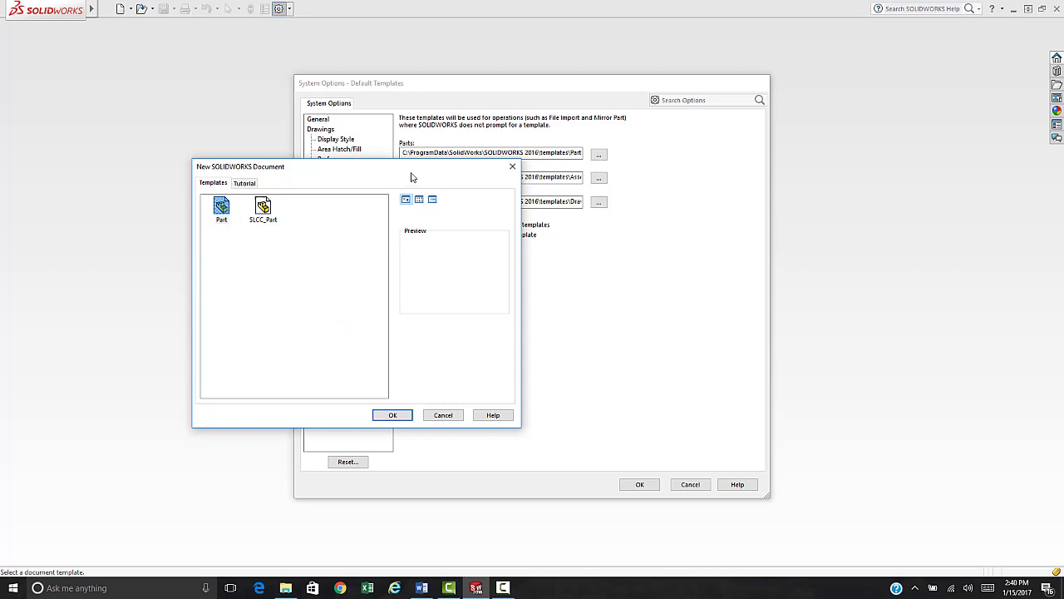
{"action": "left_click_drag", "start_coordinate": [411, 172], "coordinate": [410, 205]}
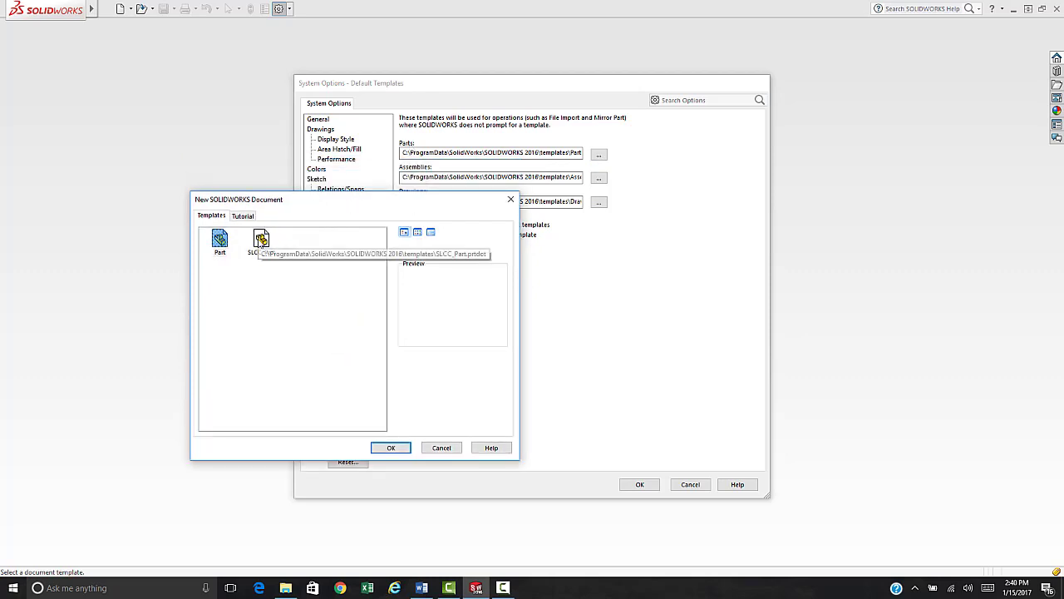
{"action": "left_click", "coordinate": [262, 241]}
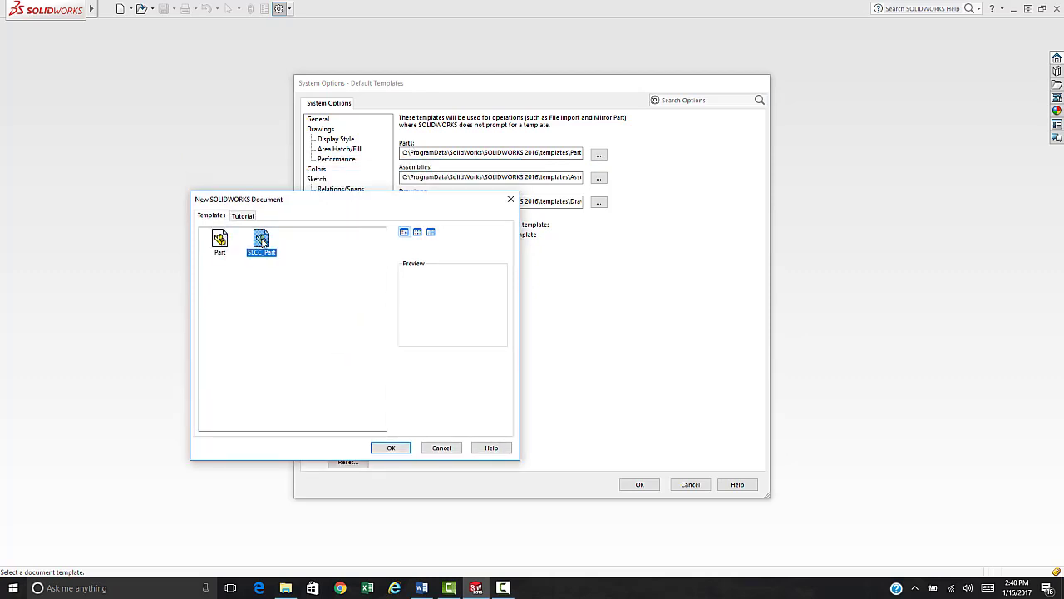
{"action": "left_click", "coordinate": [391, 450]}
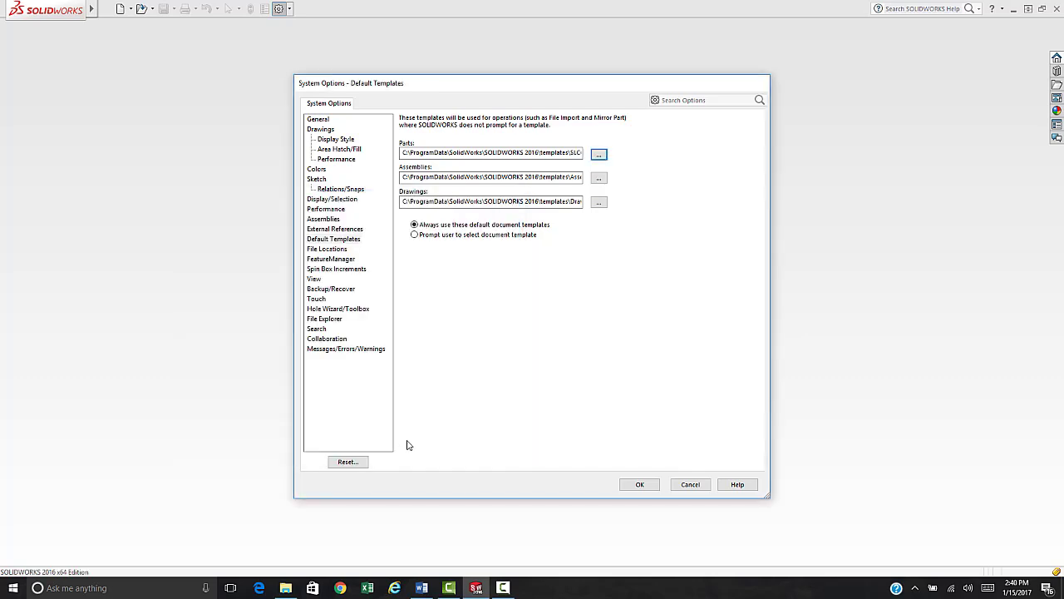
{"action": "left_click", "coordinate": [547, 153]}
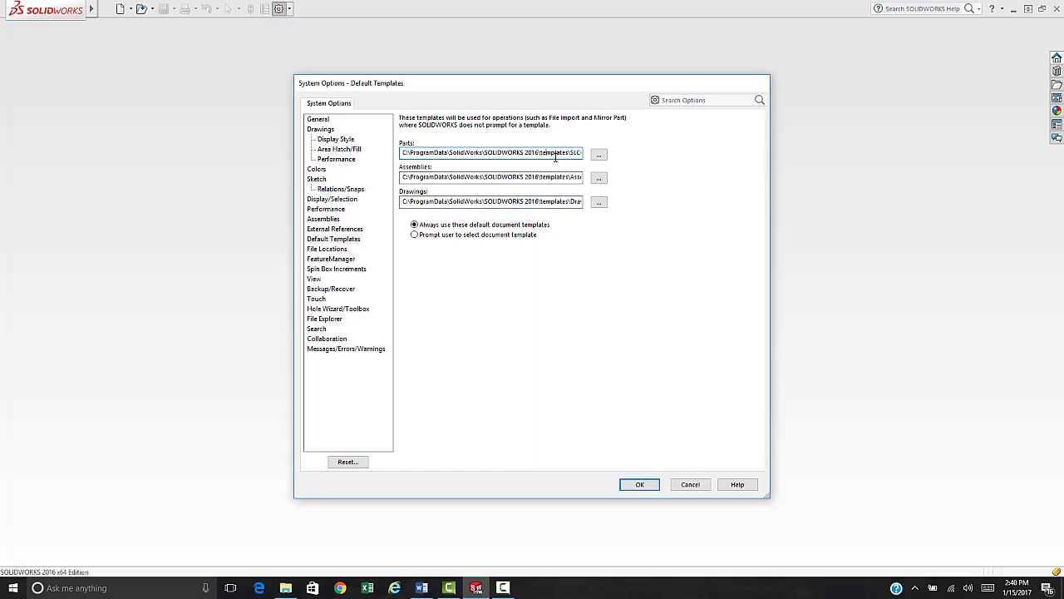
{"action": "key", "text": "Right"}
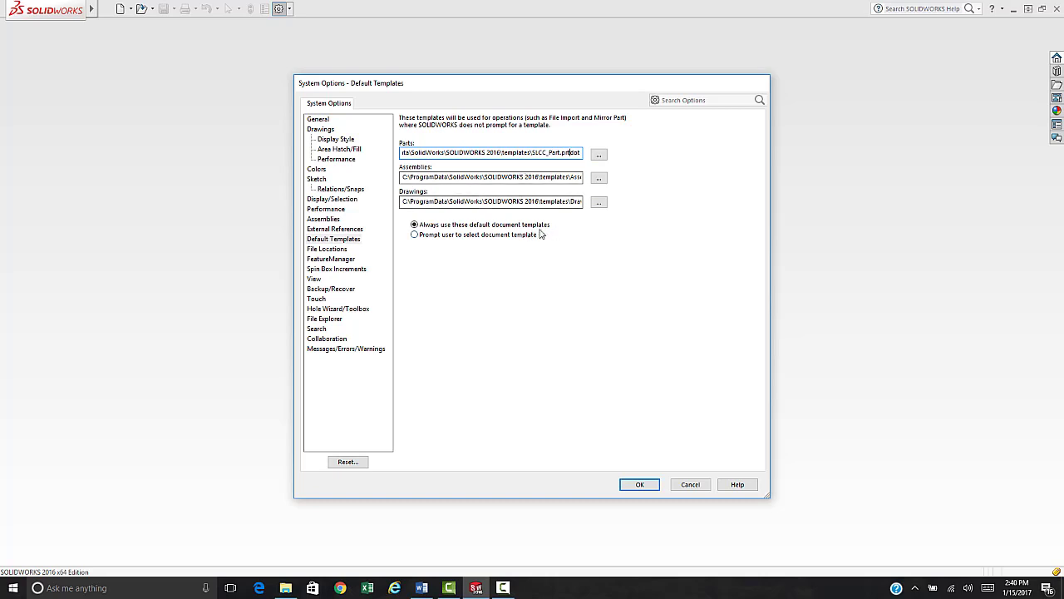
Set the default drawing template to SLCC_Drawing, check its path, and apply the system options.
{"action": "left_click", "coordinate": [597, 203]}
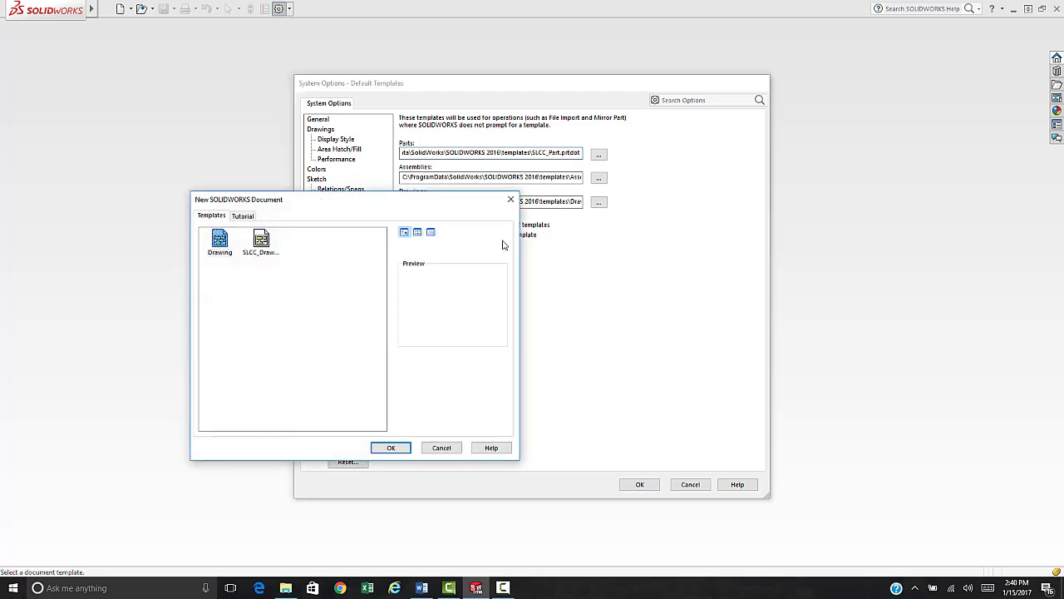
{"action": "left_click", "coordinate": [261, 240]}
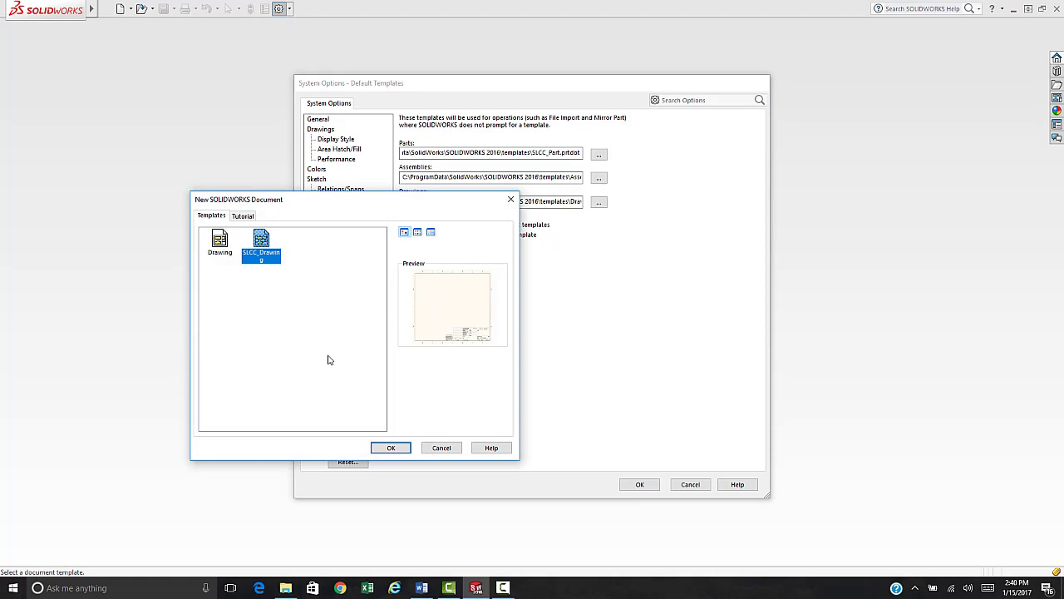
{"action": "left_click", "coordinate": [404, 449]}
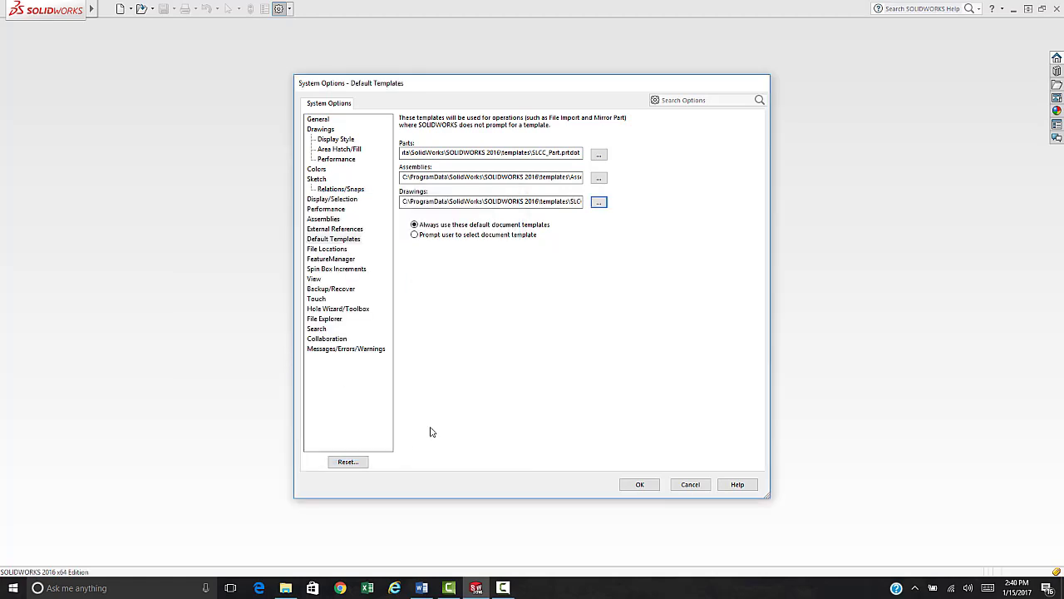
{"action": "left_click", "coordinate": [571, 203]}
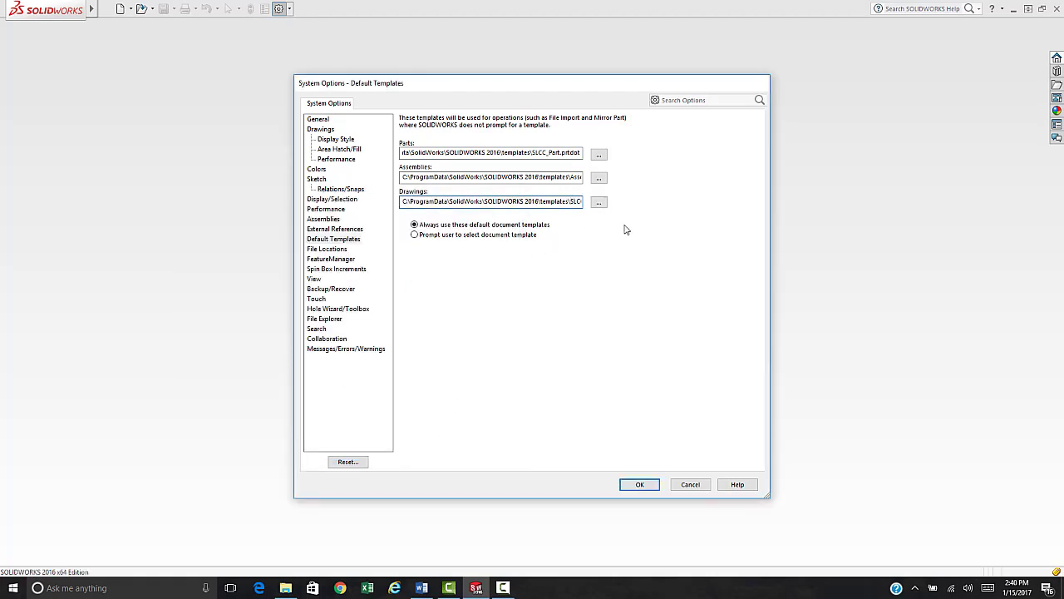
{"action": "key", "text": "Right"}
{"action": "key", "text": "Right"}
{"action": "key", "text": "Right"}
{"action": "key", "text": "Right"}
{"action": "key", "text": "Right"}
{"action": "key", "text": "Right"}
{"action": "key", "text": "Right"}
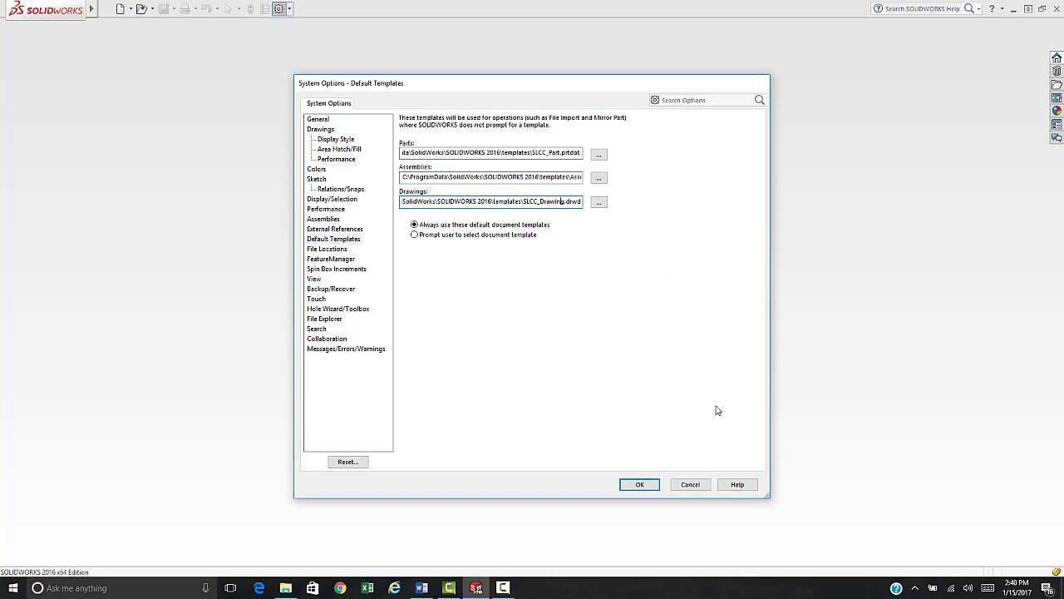
{"action": "left_click", "coordinate": [639, 484]}
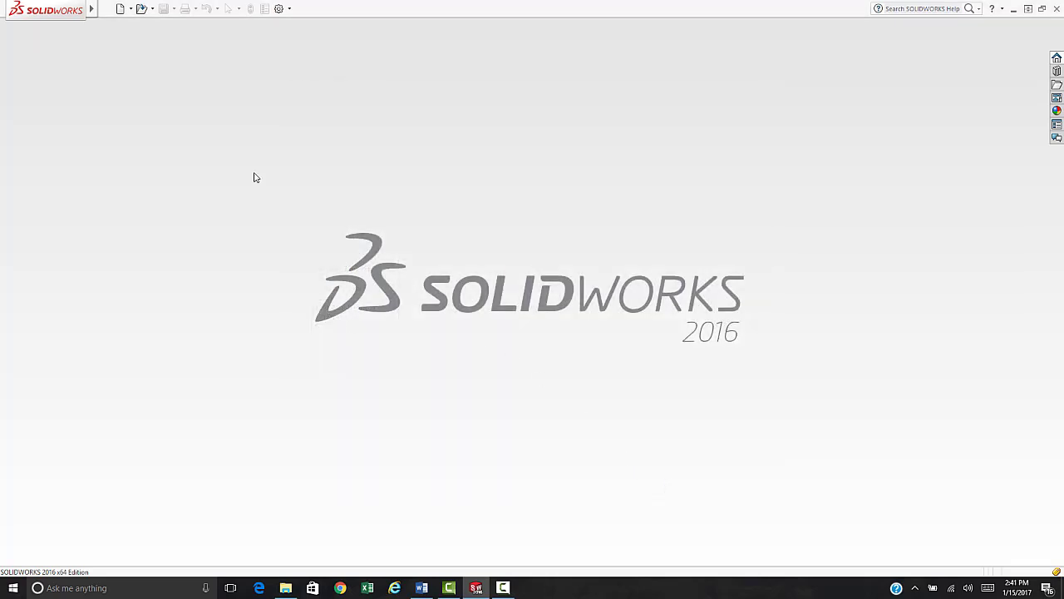
Create a new part document from the default part template.
{"action": "left_click", "coordinate": [121, 10]}
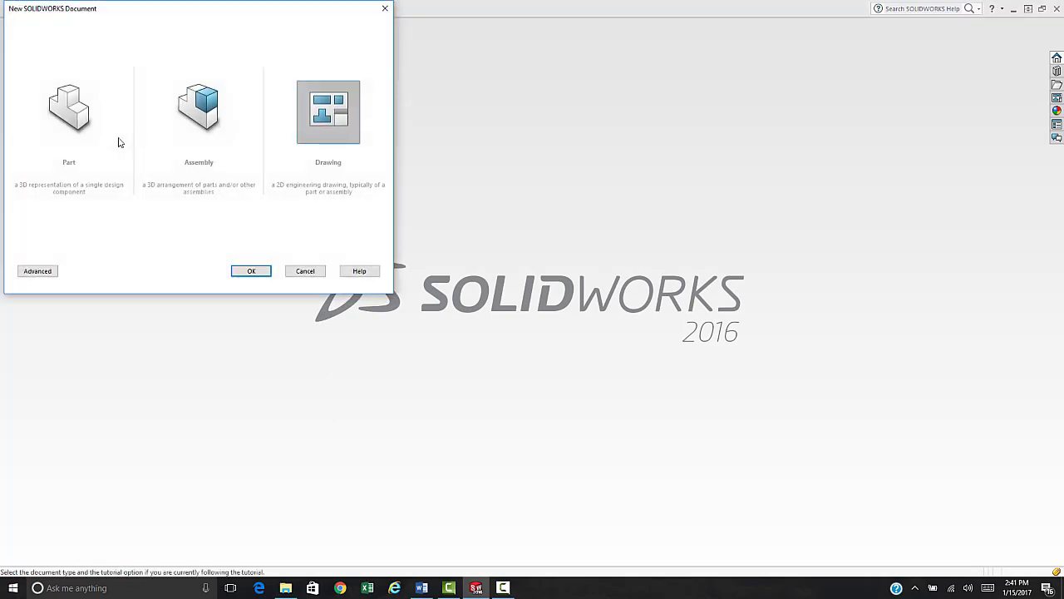
{"action": "left_click", "coordinate": [70, 123]}
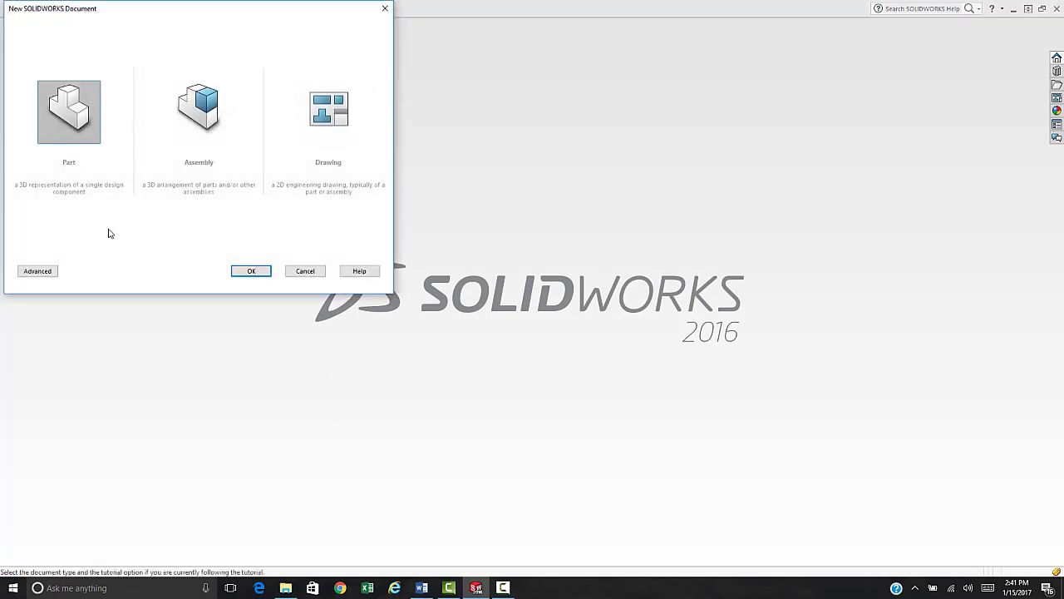
{"action": "left_click", "coordinate": [251, 271]}
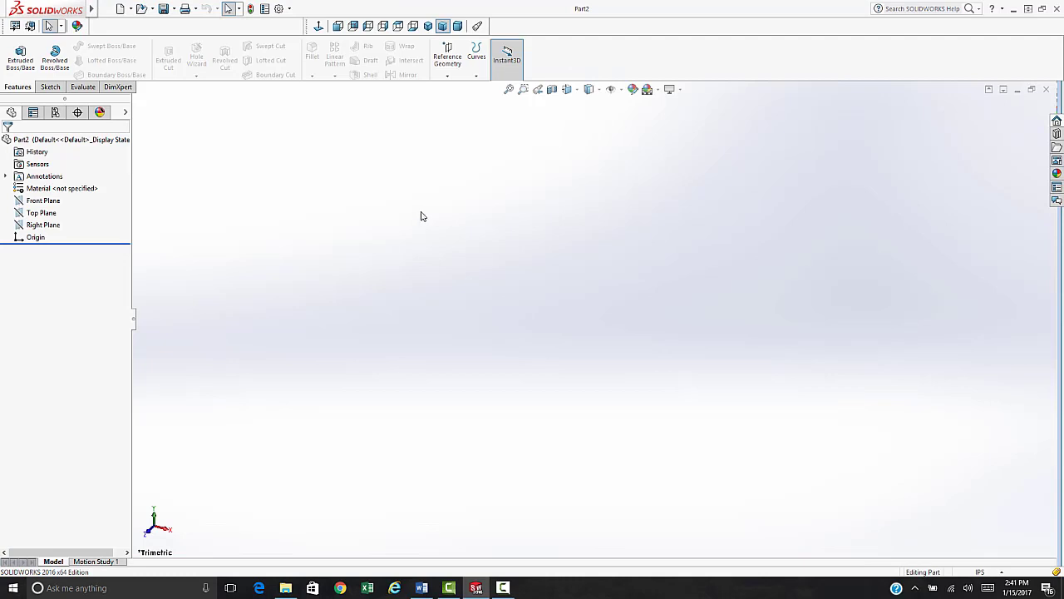
Open the new part's file properties.
{"action": "left_click", "coordinate": [104, 10]}
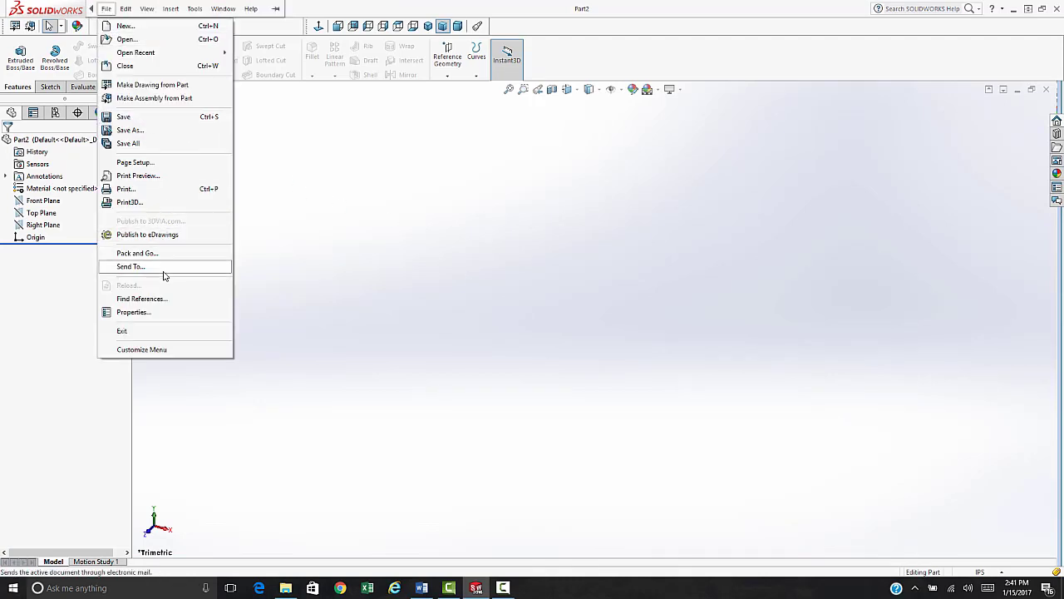
Check the custom properties of the current part, leaving them as they are.
{"action": "left_click", "coordinate": [162, 313]}
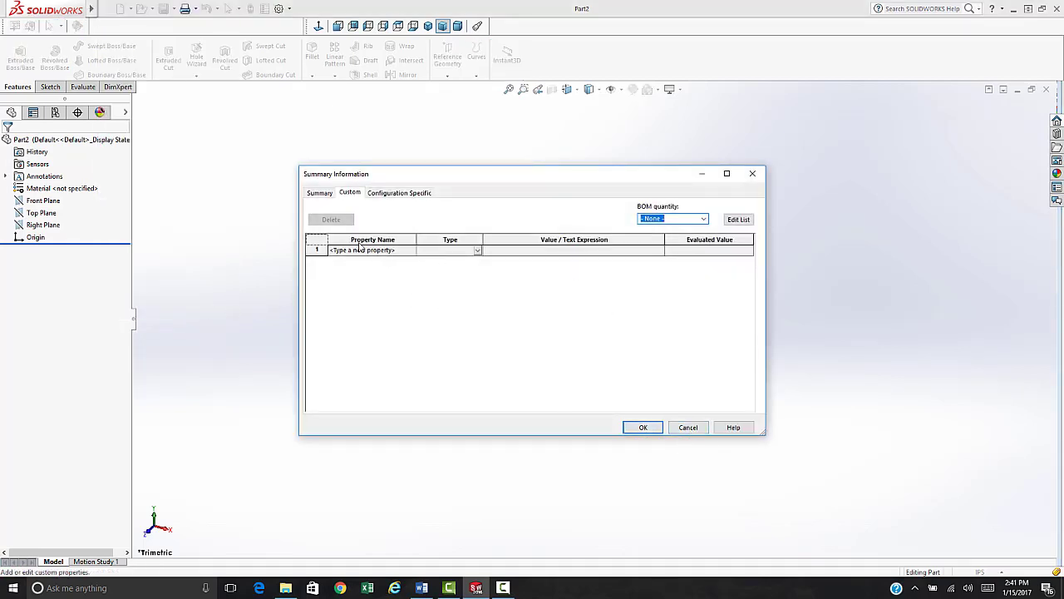
{"action": "left_click", "coordinate": [687, 426]}
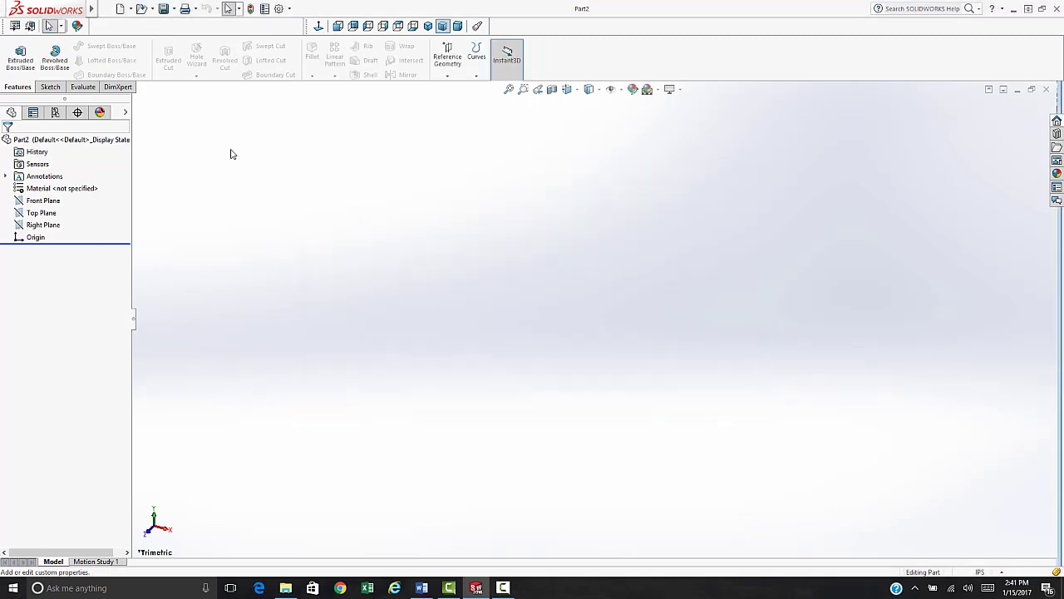
{"action": "left_click", "coordinate": [106, 7]}
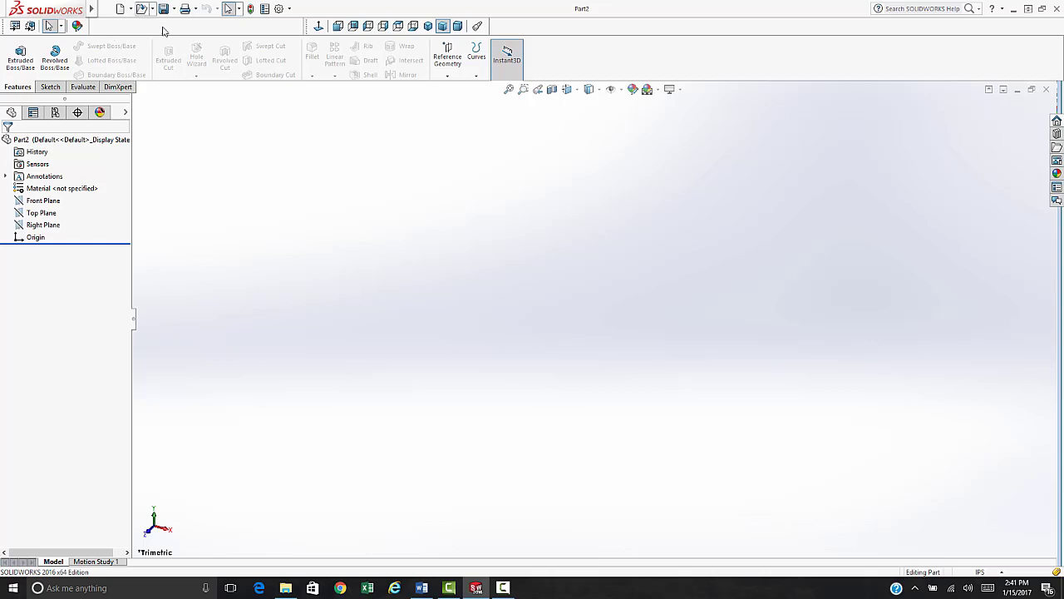
Create a new part from the SLCC_Part template.
{"action": "left_click", "coordinate": [120, 9]}
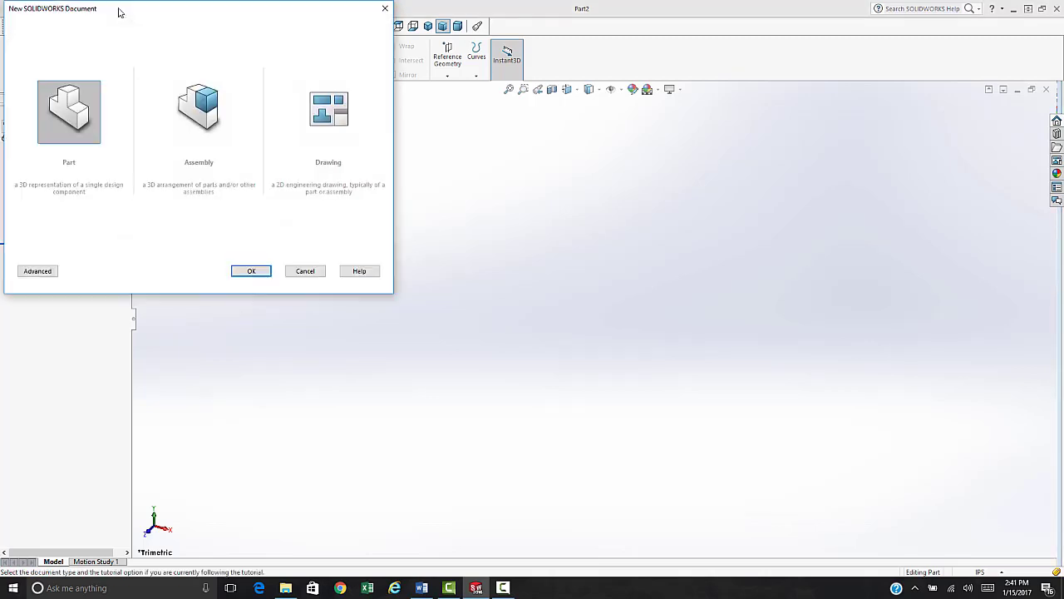
{"action": "left_click", "coordinate": [38, 272]}
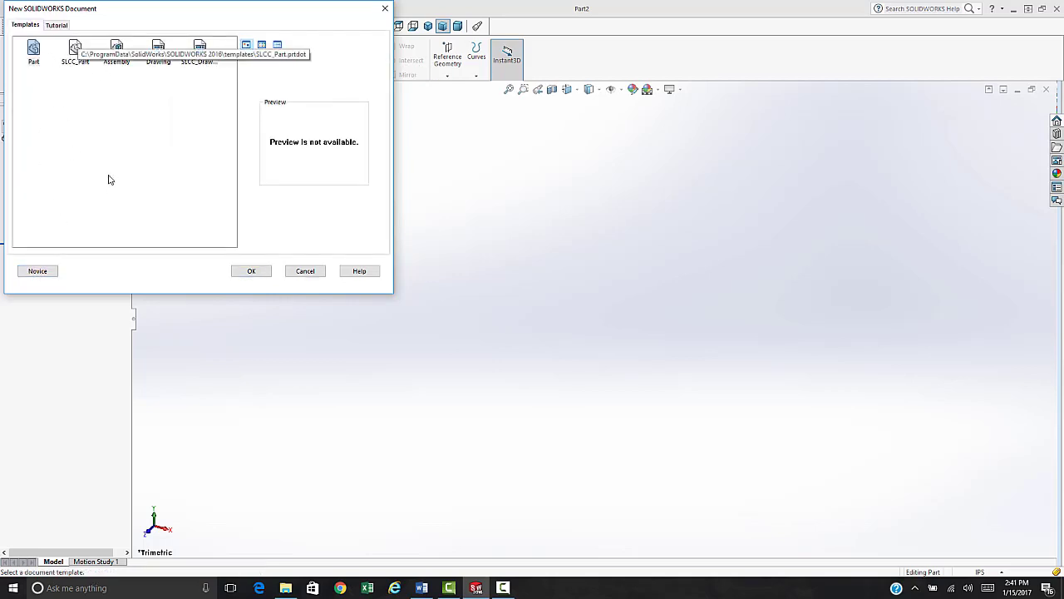
{"action": "double_click", "coordinate": [75, 48]}
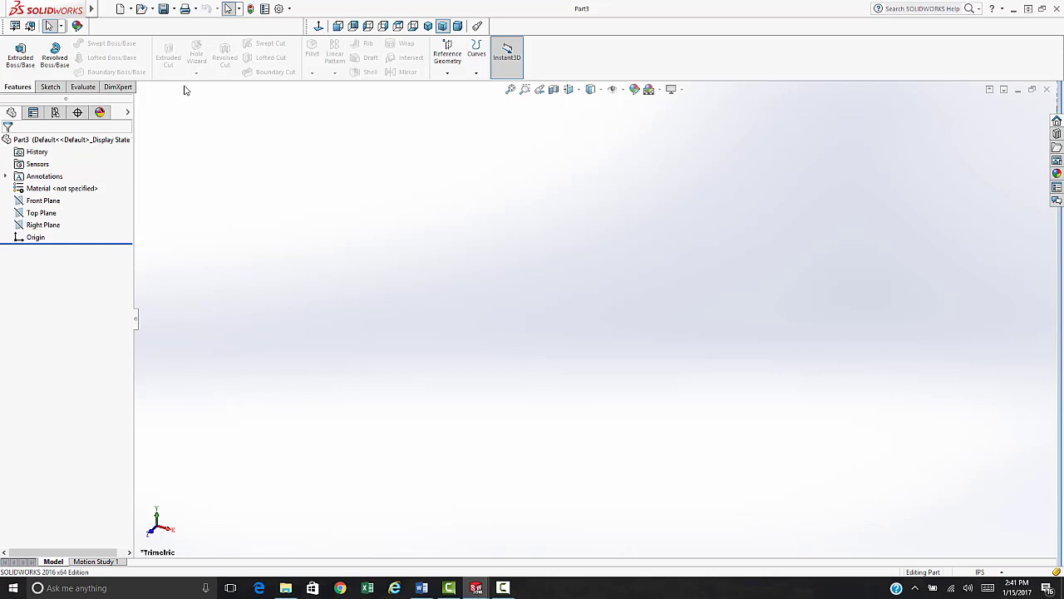
Review the custom properties stored in the new part.
{"action": "left_click", "coordinate": [106, 9]}
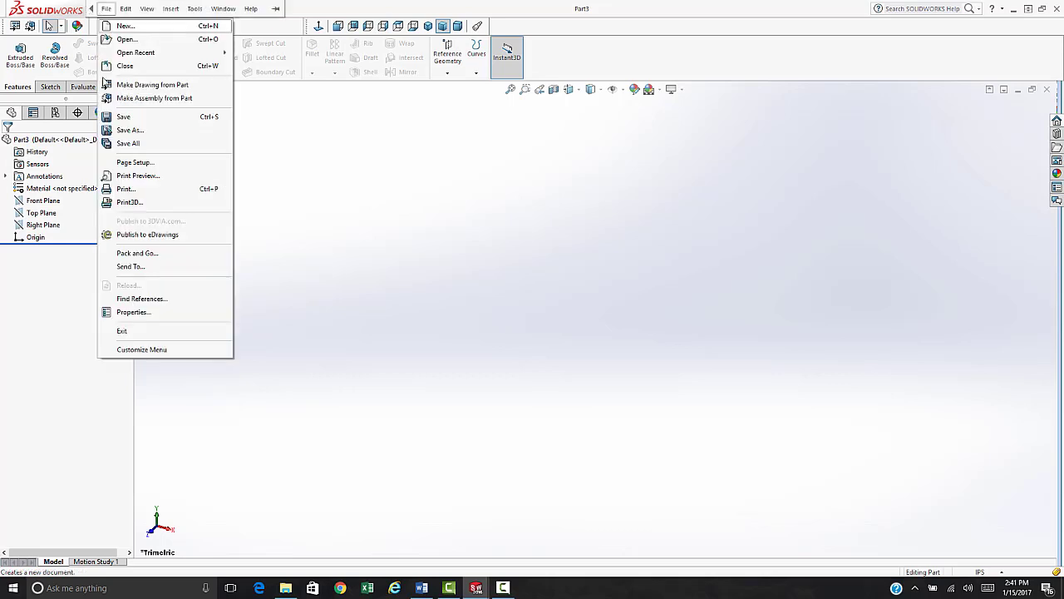
{"action": "left_click", "coordinate": [133, 314]}
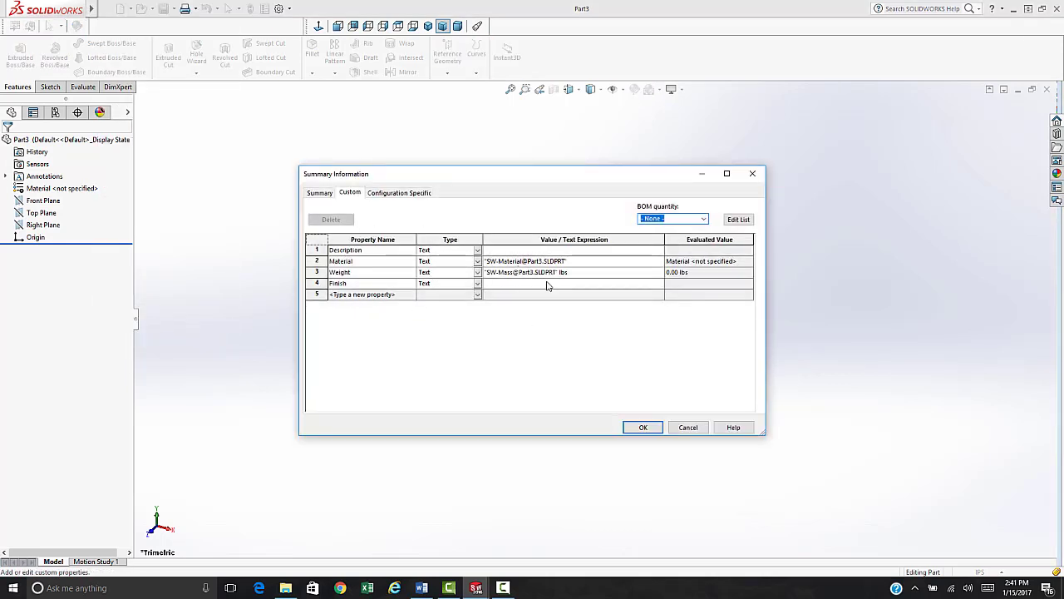
{"action": "left_click", "coordinate": [644, 429]}
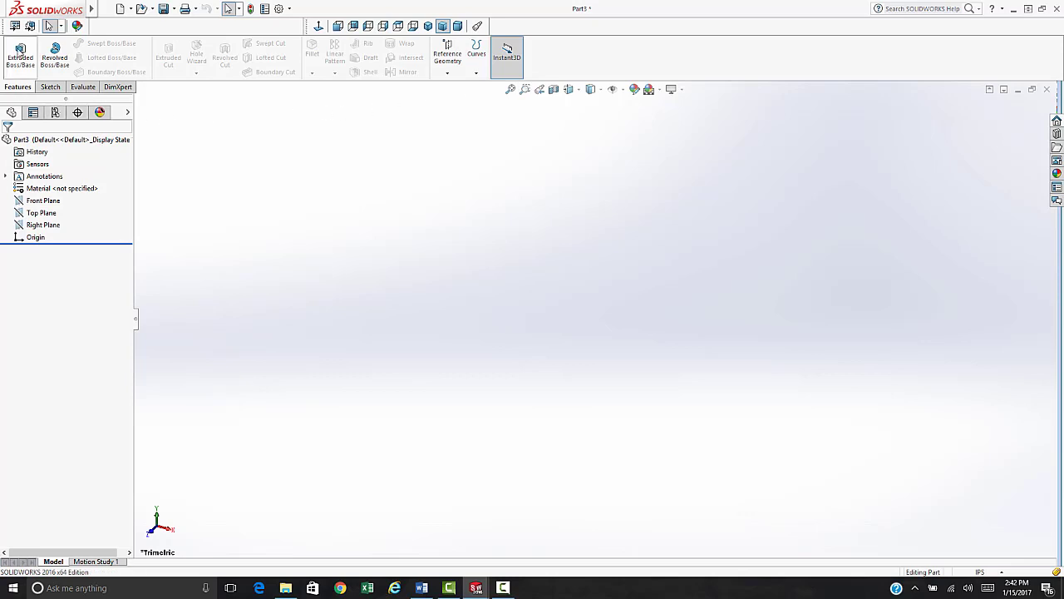
Start an extruded boss on the Front Plane and sketch horizontal and vertical centerlines about 4.75 in and 4 in long through the origin.
{"action": "left_click", "coordinate": [20, 53]}
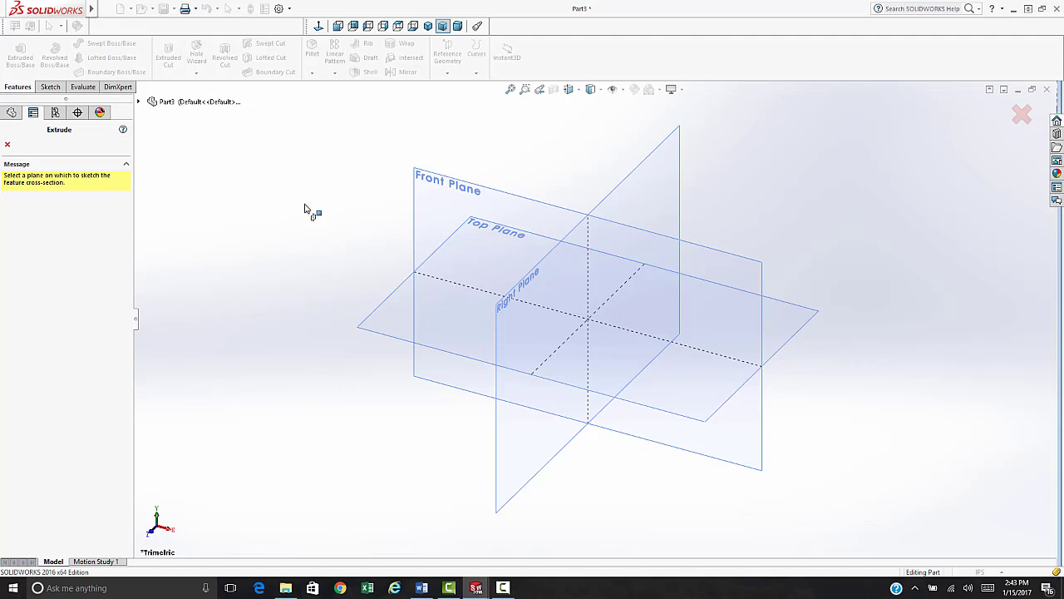
{"action": "left_click", "coordinate": [433, 187]}
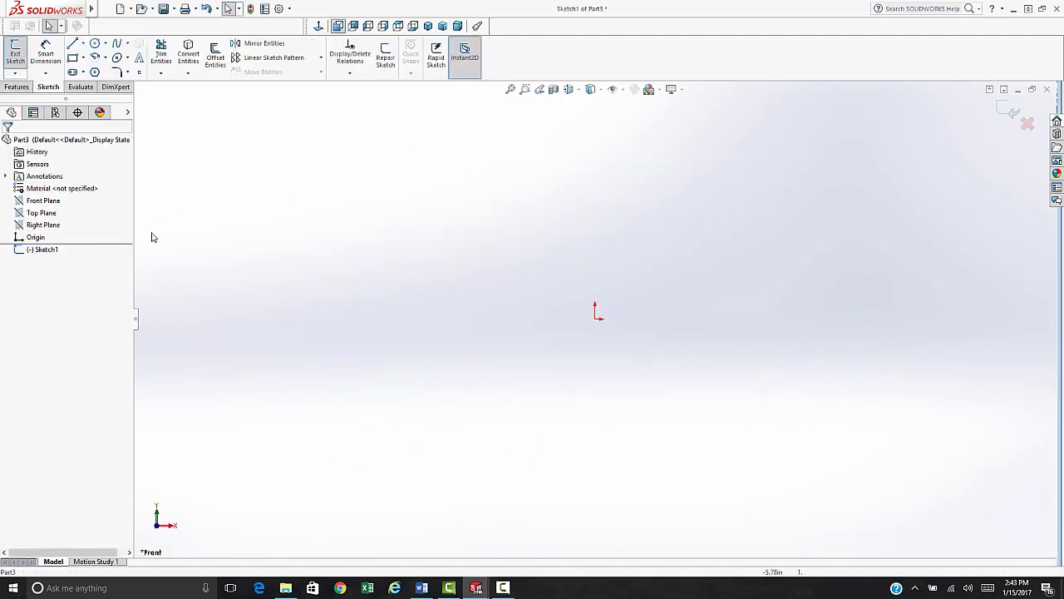
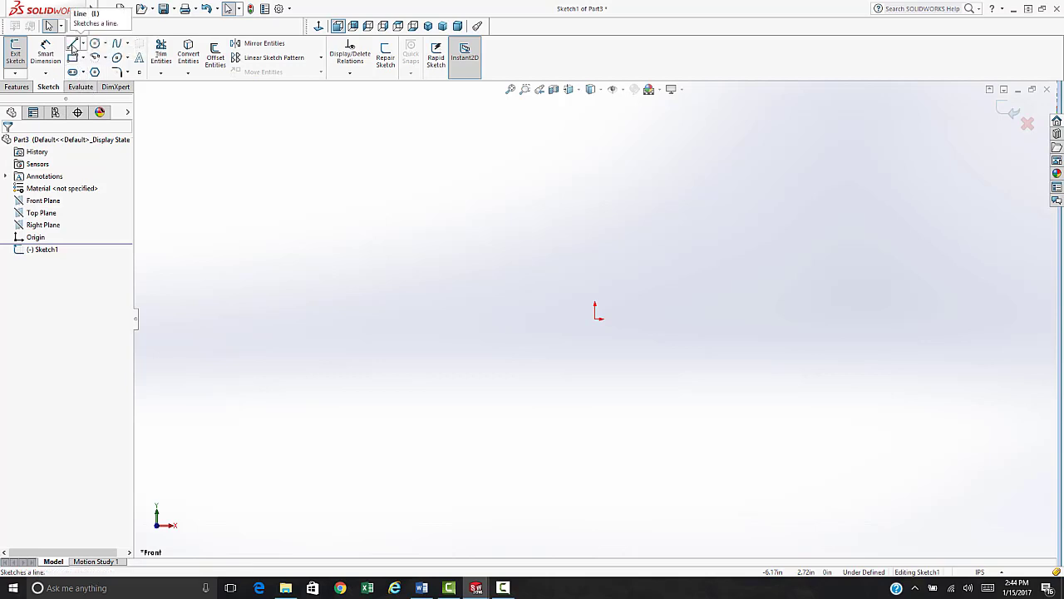
{"action": "left_click", "coordinate": [84, 44]}
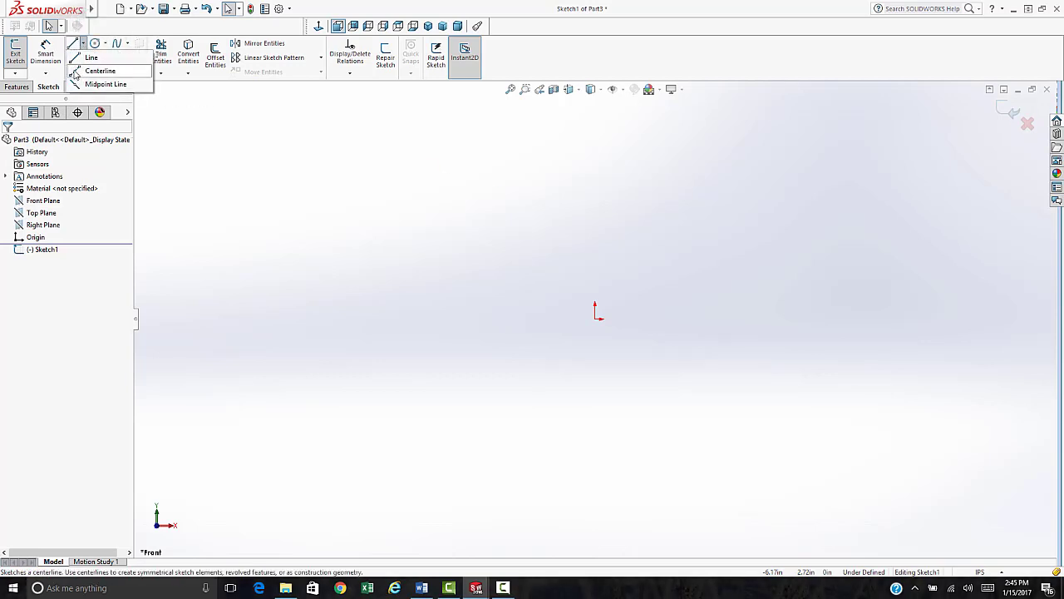
{"action": "left_click", "coordinate": [76, 73]}
{"action": "left_click", "coordinate": [450, 318]}
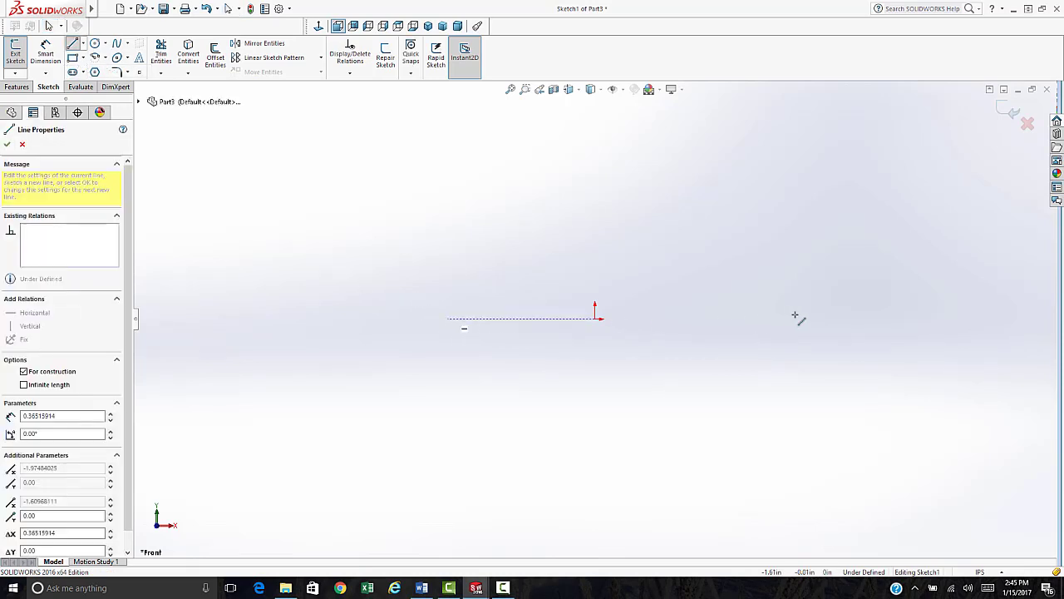
{"action": "left_click", "coordinate": [800, 318]}
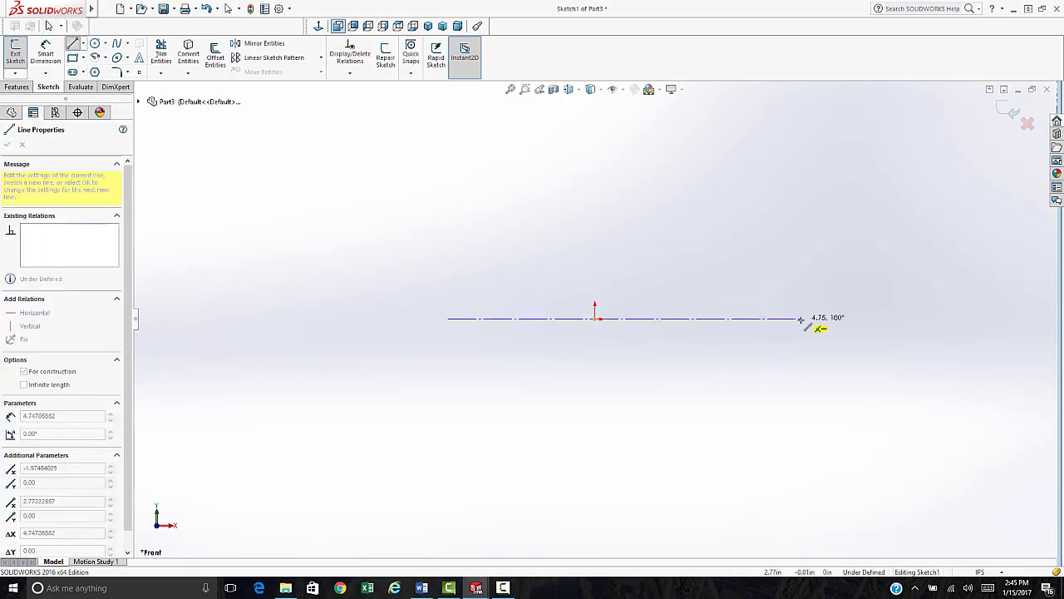
{"action": "left_click", "coordinate": [595, 429]}
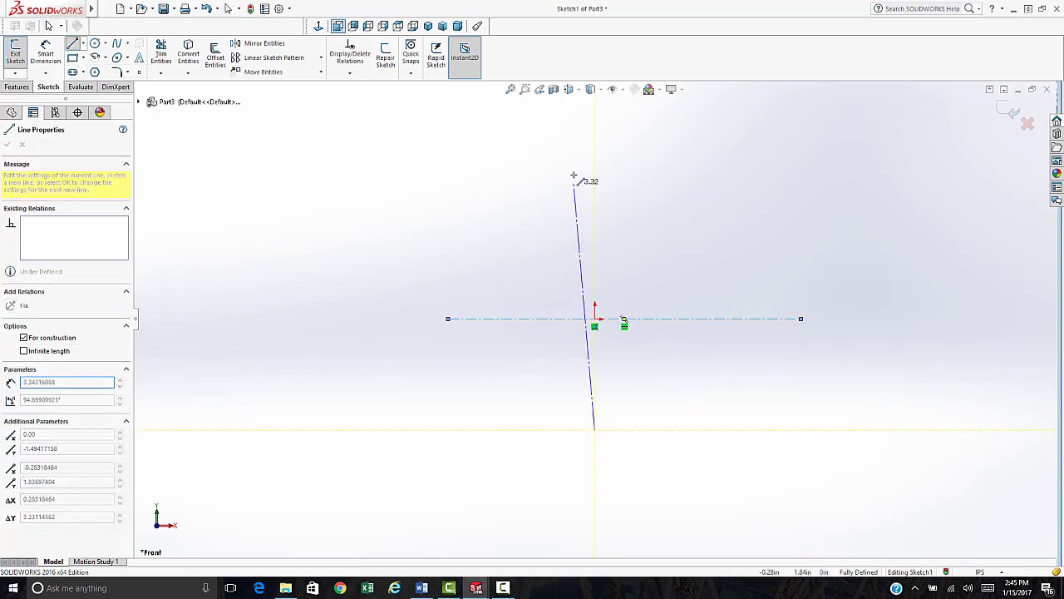
{"action": "left_click", "coordinate": [595, 133]}
{"action": "key", "text": "Escape"}
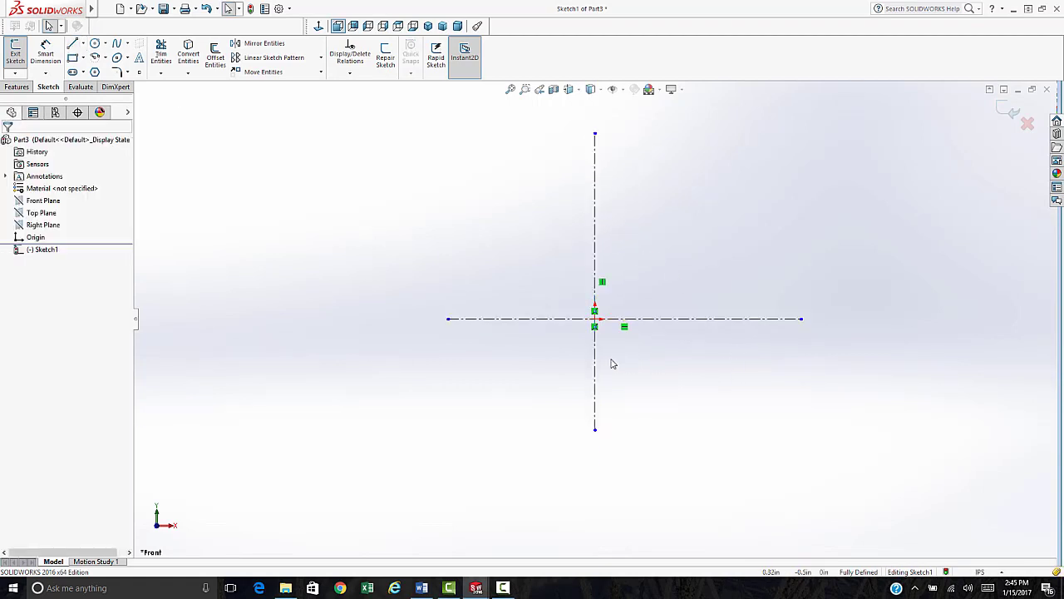
Add midpoint relations between the origin and both the vertical and the horizontal centerline.
{"action": "left_click", "coordinate": [595, 312]}
{"action": "scroll", "coordinate": [596, 313], "scroll_direction": "down", "scroll_amount": 1}
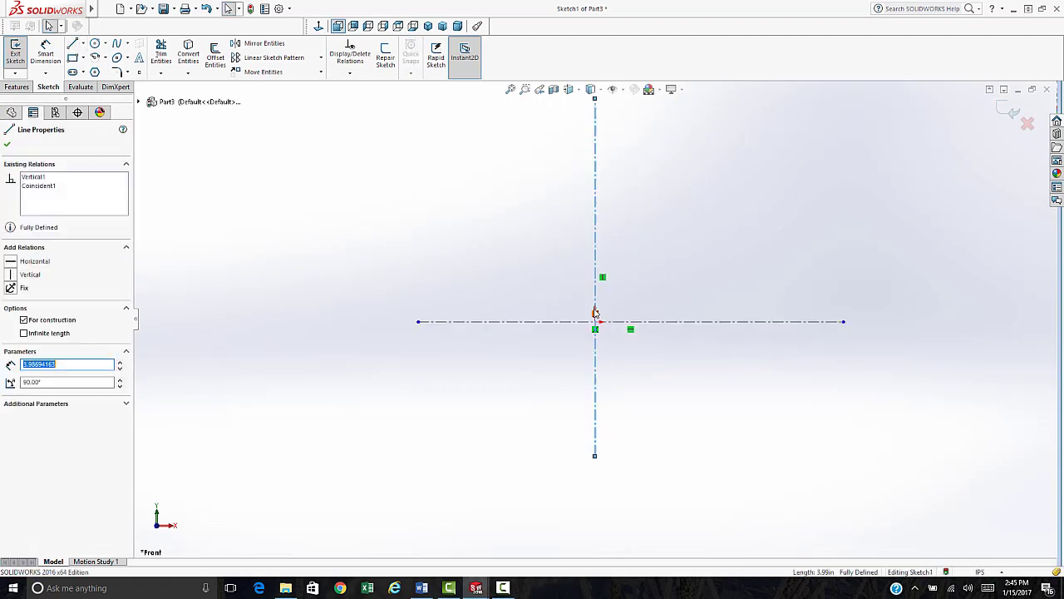
{"action": "scroll", "coordinate": [595, 312], "scroll_direction": "down", "scroll_amount": 4}
{"action": "left_click", "coordinate": [597, 340], "text": "ctrl"}
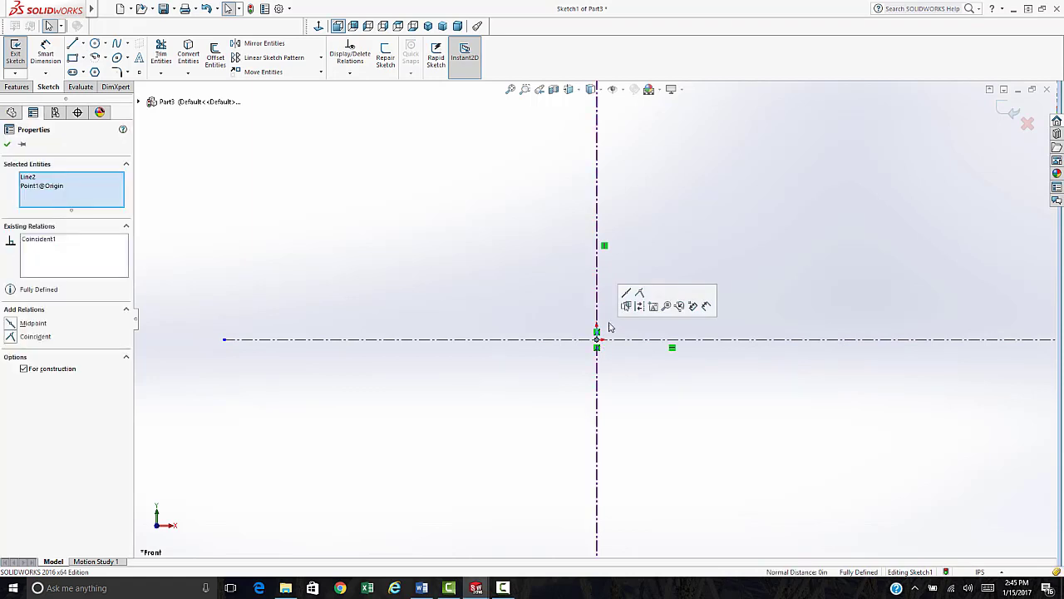
{"action": "left_click", "coordinate": [626, 306]}
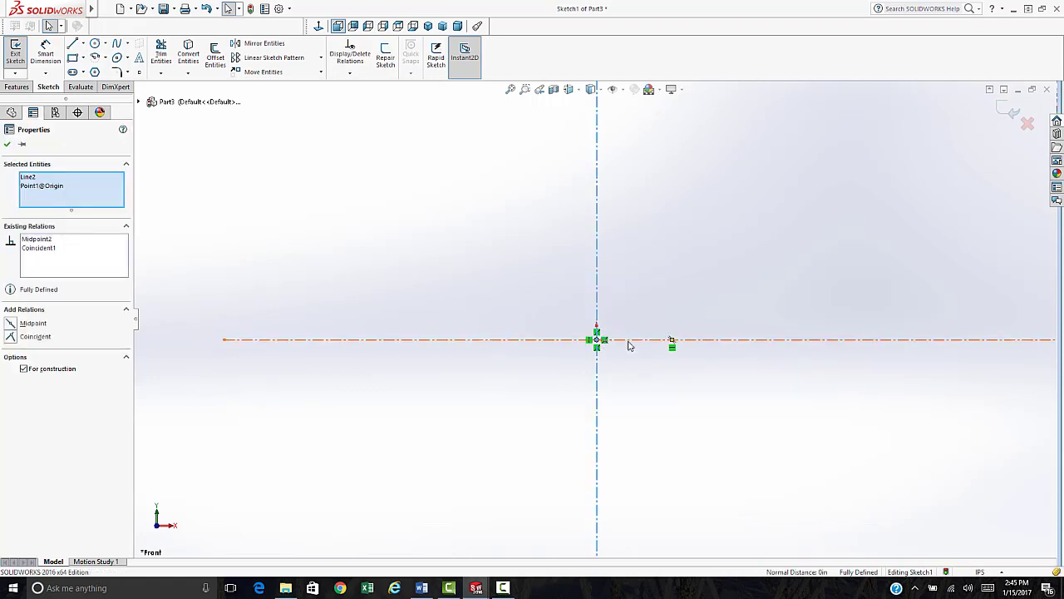
{"action": "left_click", "coordinate": [596, 331]}
{"action": "left_click", "coordinate": [597, 339], "text": "ctrl"}
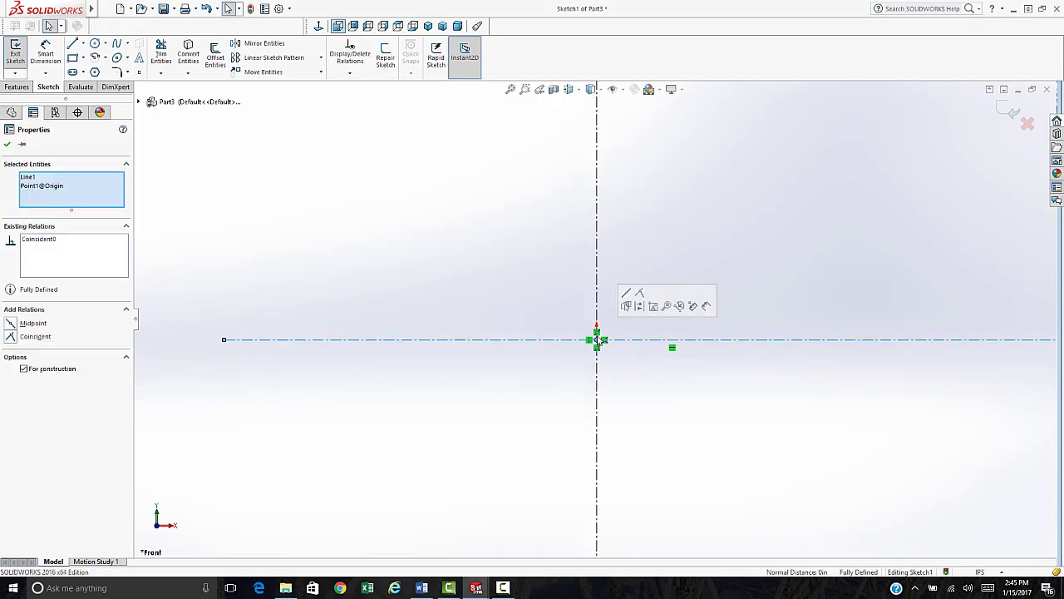
{"action": "left_click", "coordinate": [626, 293]}
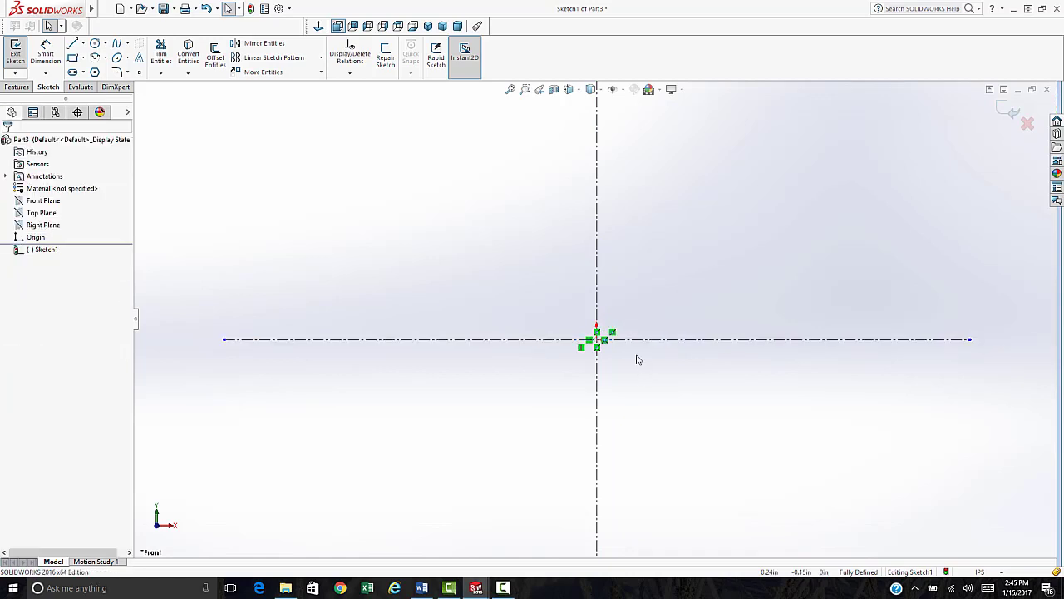
Sketch a closed five-sided outline around the centerlines with a horizontal top, two vertical sides and two slanted lines meeting below.
{"action": "scroll", "coordinate": [637, 360], "scroll_direction": "up", "scroll_amount": 7}
{"action": "scroll", "coordinate": [615, 317], "scroll_direction": "down", "scroll_amount": 5}
{"action": "scroll", "coordinate": [617, 321], "scroll_direction": "up", "scroll_amount": 5}
{"action": "scroll", "coordinate": [637, 390], "scroll_direction": "down", "scroll_amount": 1}
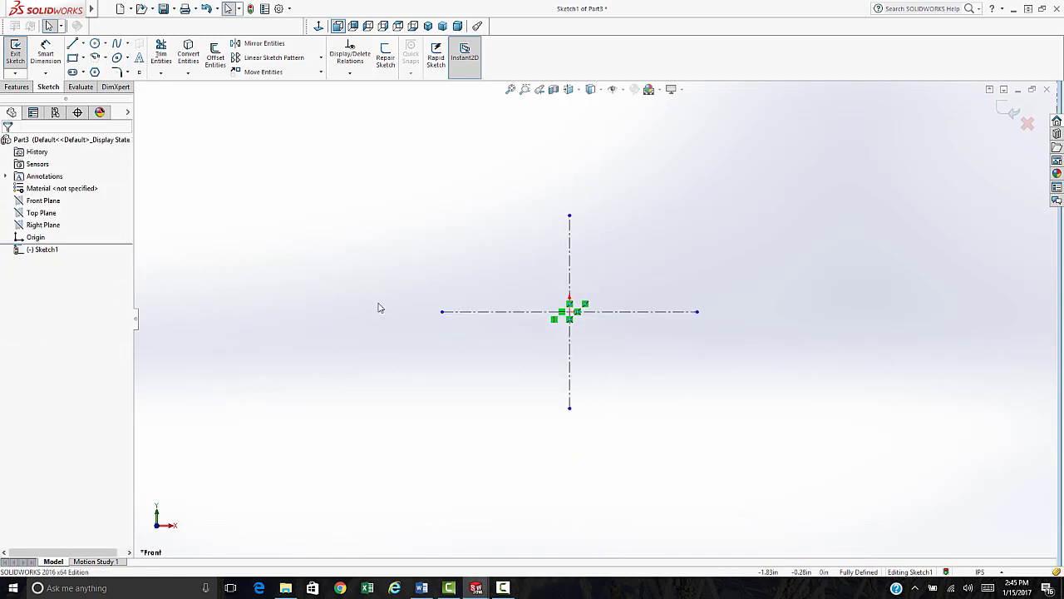
{"action": "left_click", "coordinate": [74, 44]}
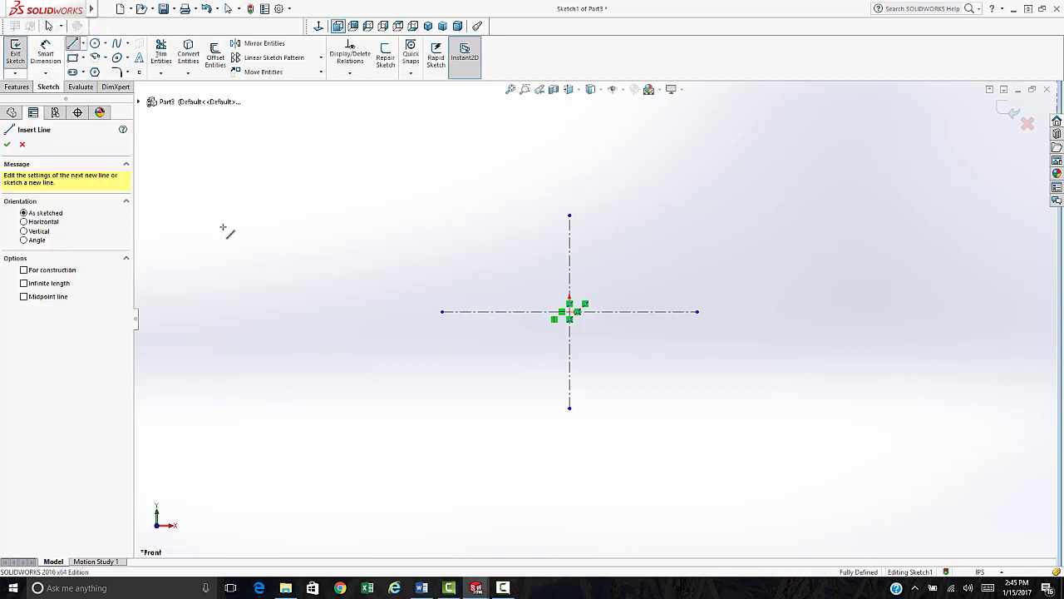
{"action": "left_click", "coordinate": [416, 195]}
{"action": "left_click", "coordinate": [721, 195]}
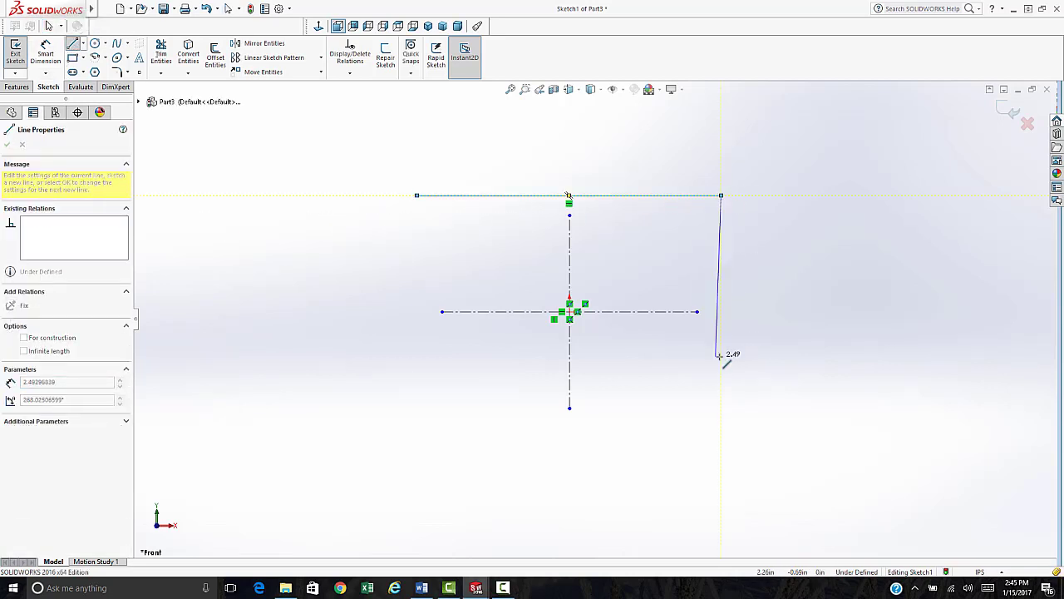
{"action": "left_click", "coordinate": [721, 360]}
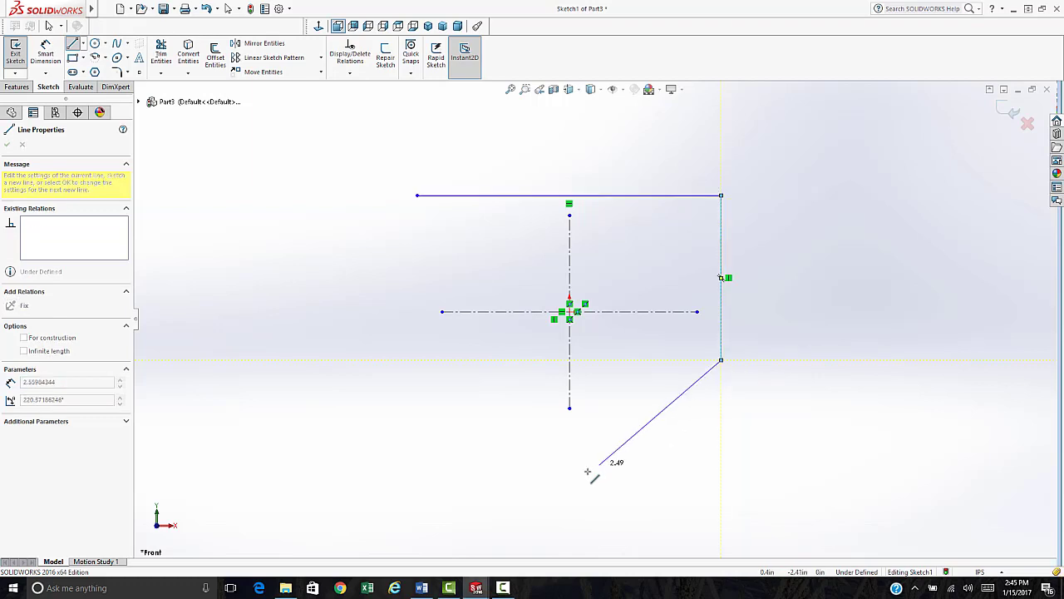
{"action": "left_click", "coordinate": [582, 473]}
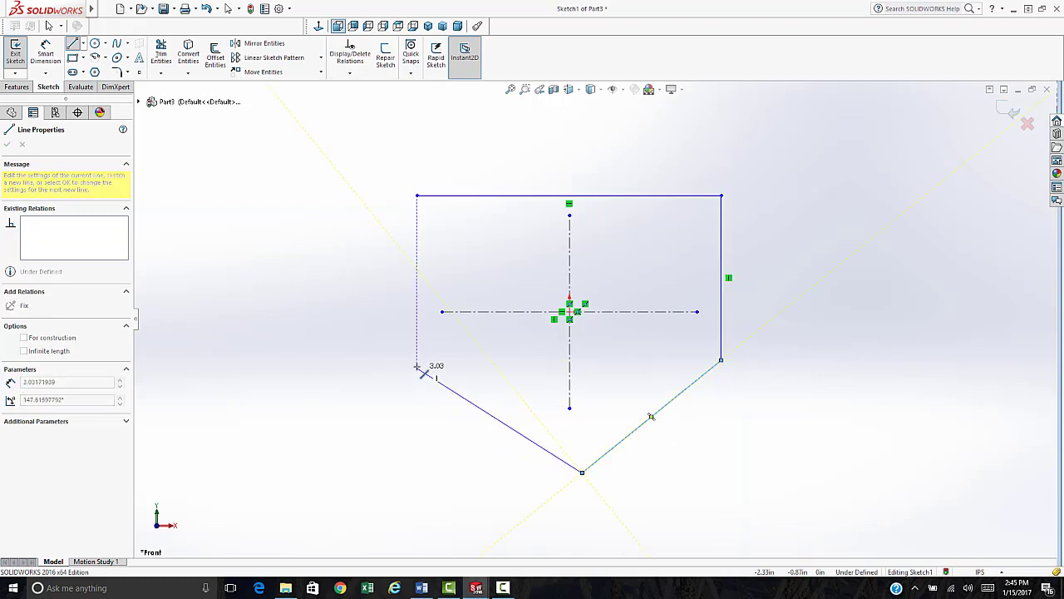
{"action": "left_click", "coordinate": [417, 360]}
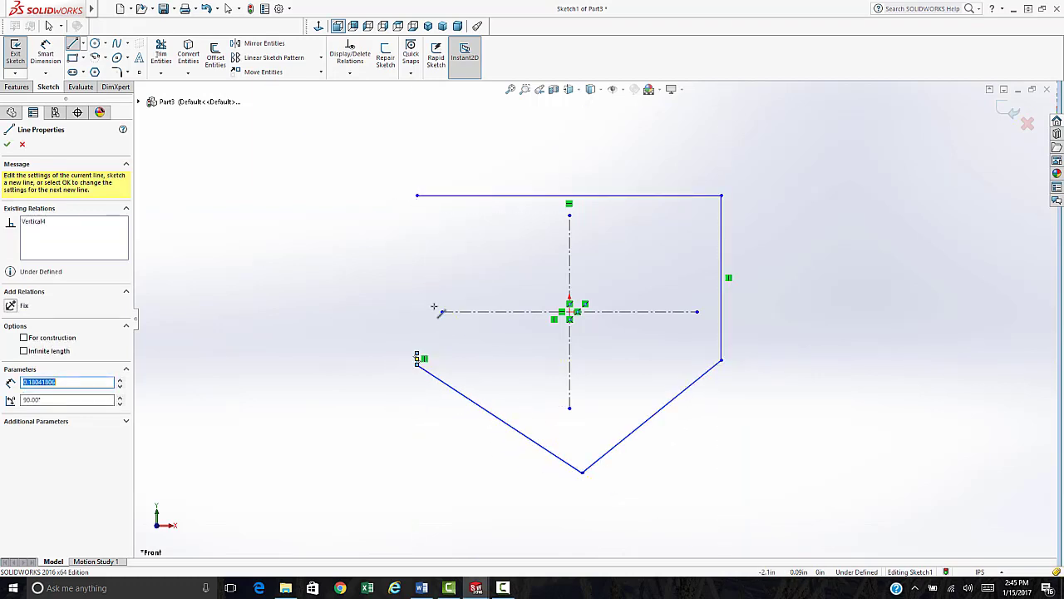
{"action": "key", "text": "Escape"}
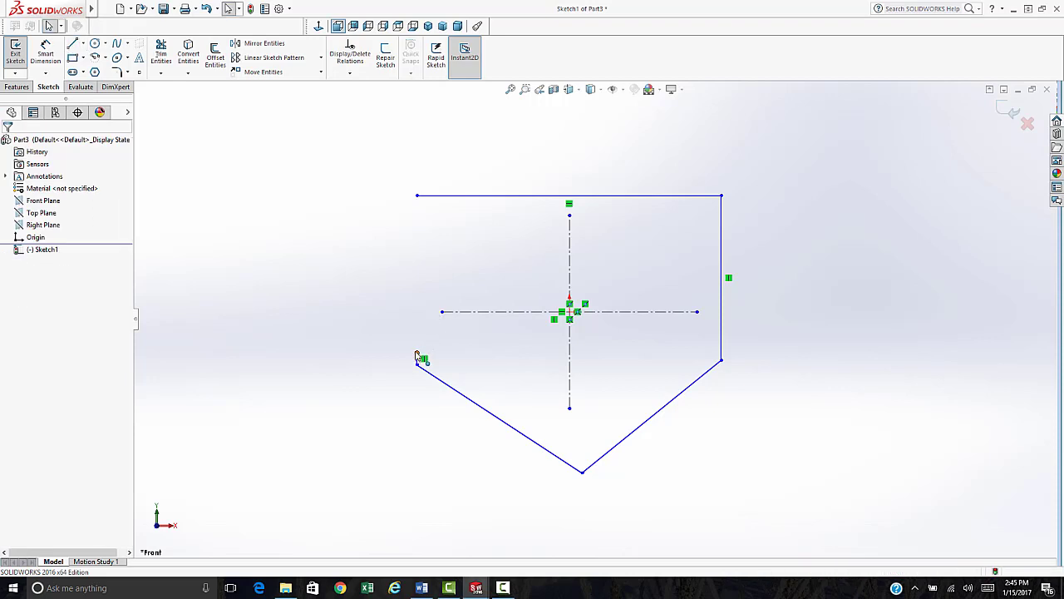
{"action": "left_click_drag", "start_coordinate": [416, 352], "coordinate": [417, 195]}
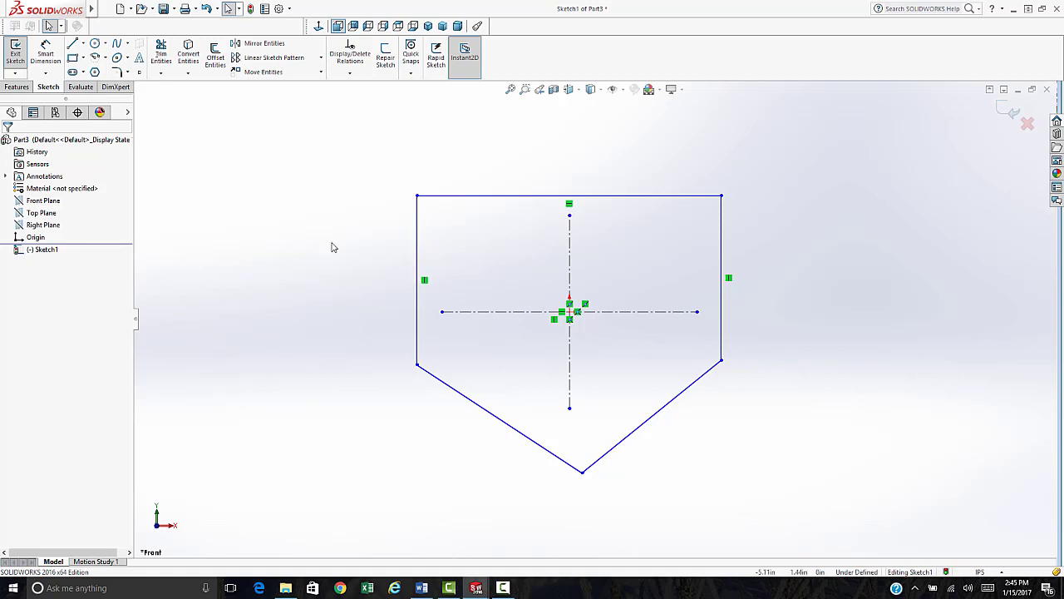
Make the outline's two vertical sides and its two slanted lower lines symmetric about the vertical centerline.
{"action": "left_click_drag", "start_coordinate": [736, 251], "coordinate": [381, 231]}
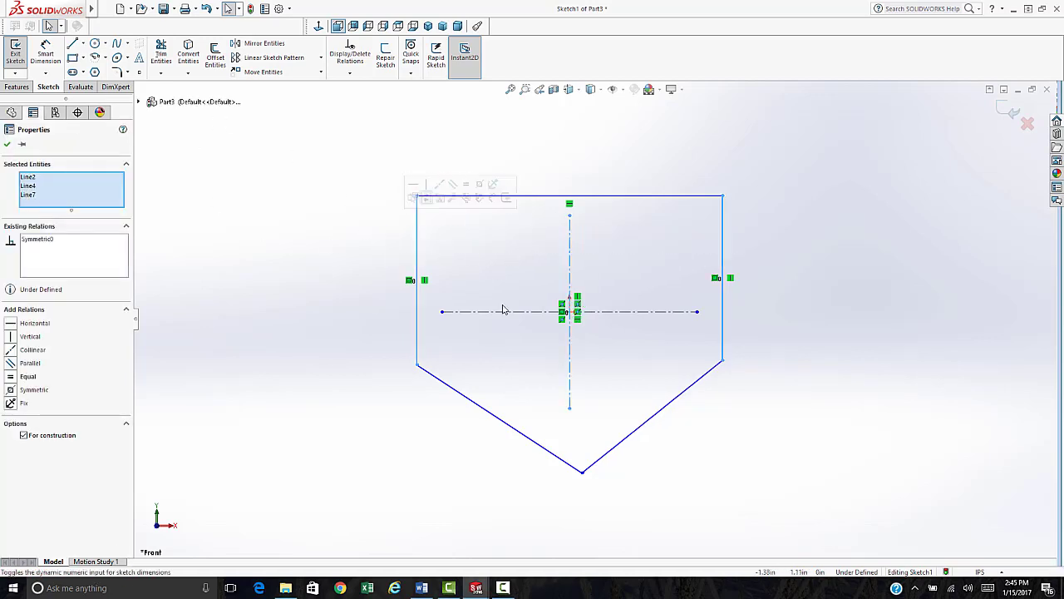
{"action": "left_click_drag", "start_coordinate": [689, 442], "coordinate": [480, 402]}
{"action": "left_click", "coordinate": [573, 348]}
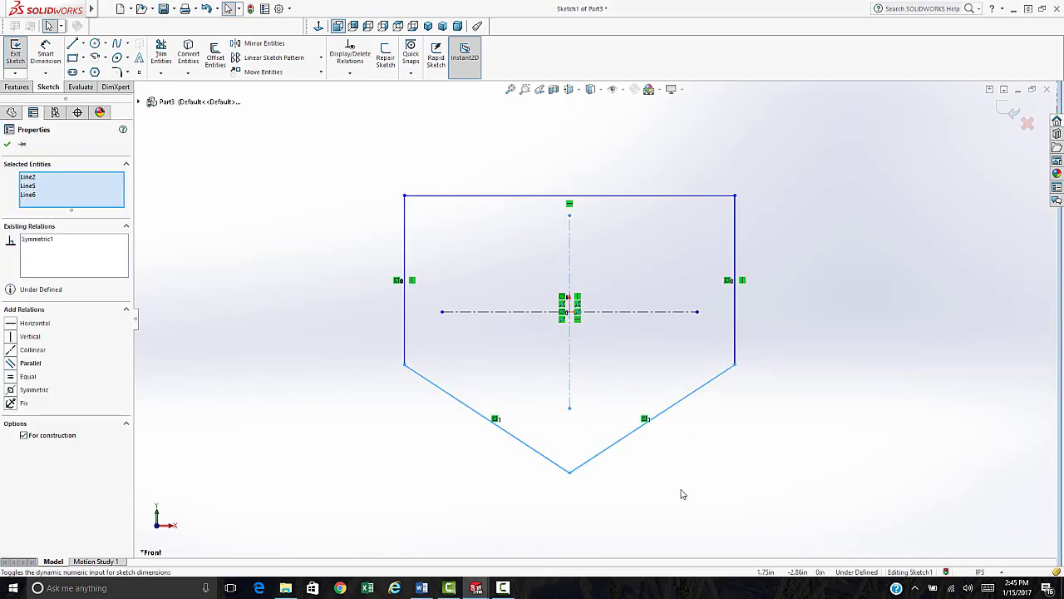
Constrain the upper endpoint of the vertical centerline to the midpoint of the outline's top line.
{"action": "left_click", "coordinate": [570, 215]}
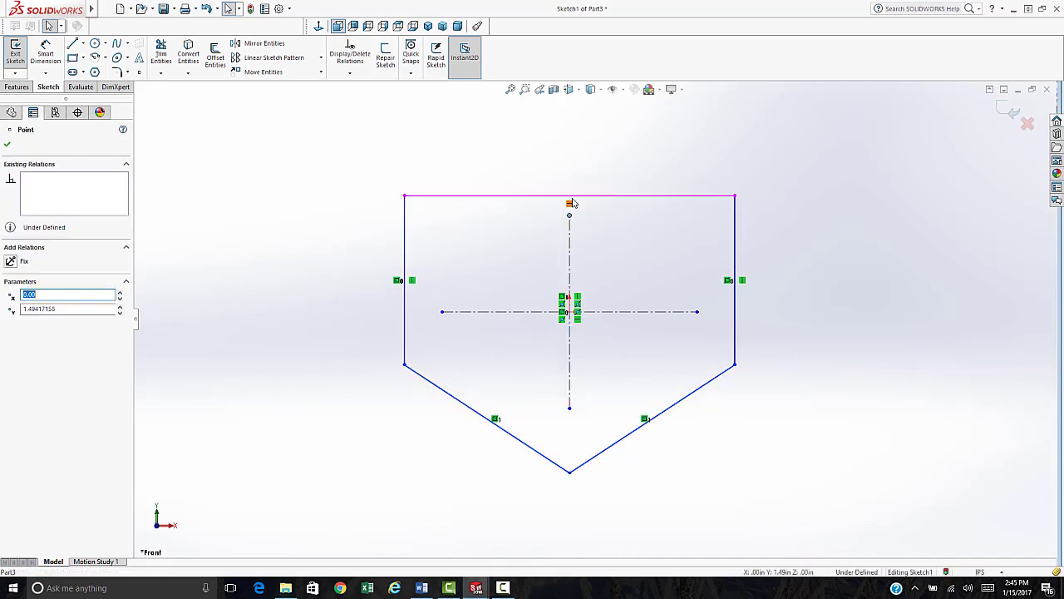
{"action": "left_click", "coordinate": [570, 197], "text": "ctrl"}
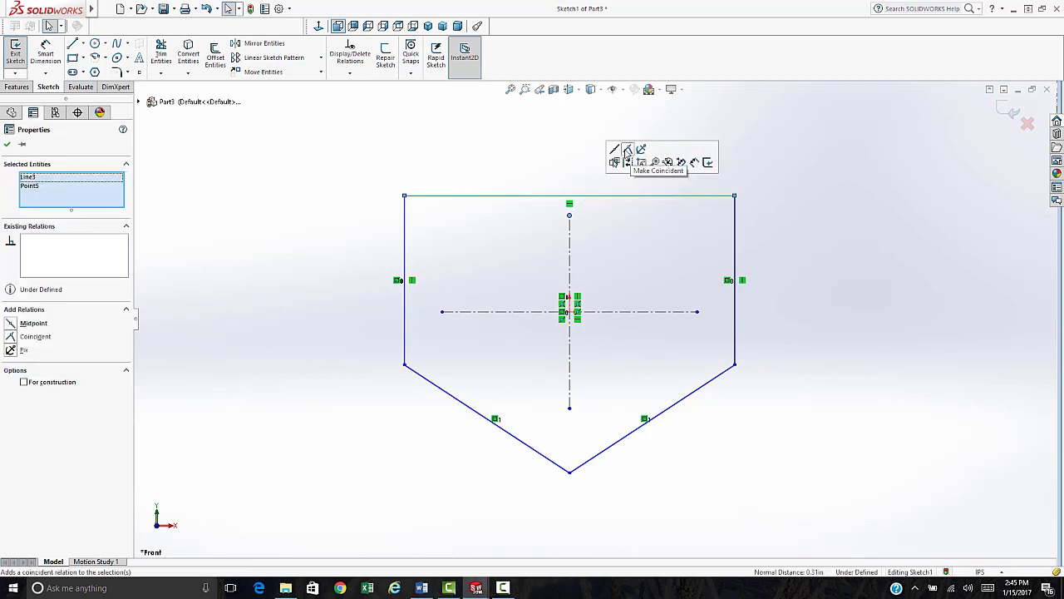
{"action": "left_click", "coordinate": [614, 149]}
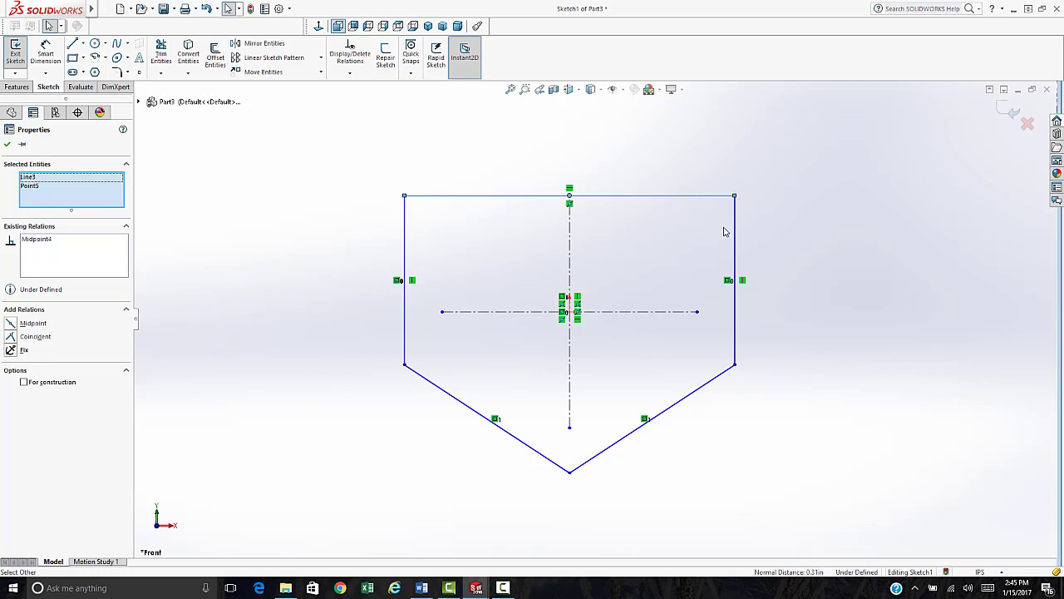
Dimension the horizontal distance from the vertical centerline to the outline's right side as 3 in.
{"action": "left_click", "coordinate": [46, 54]}
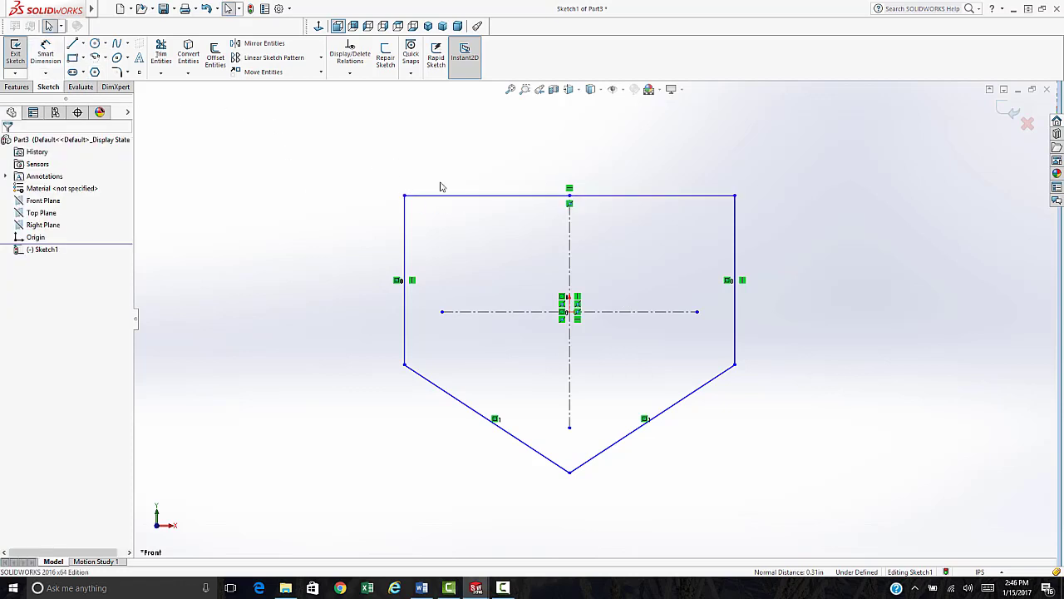
{"action": "left_click", "coordinate": [46, 73]}
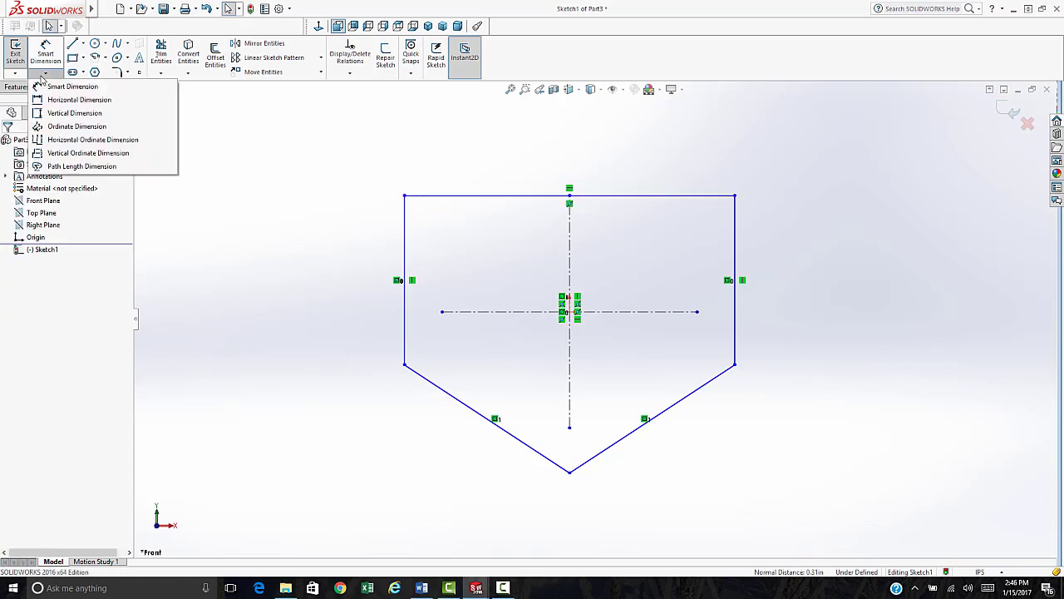
{"action": "left_click", "coordinate": [59, 85]}
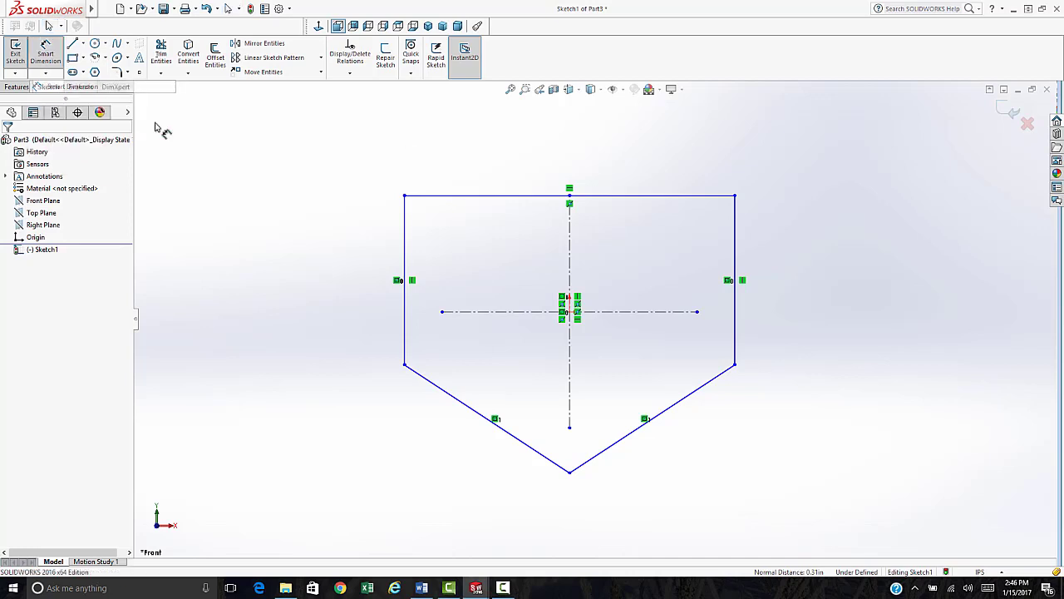
{"action": "left_click", "coordinate": [518, 198]}
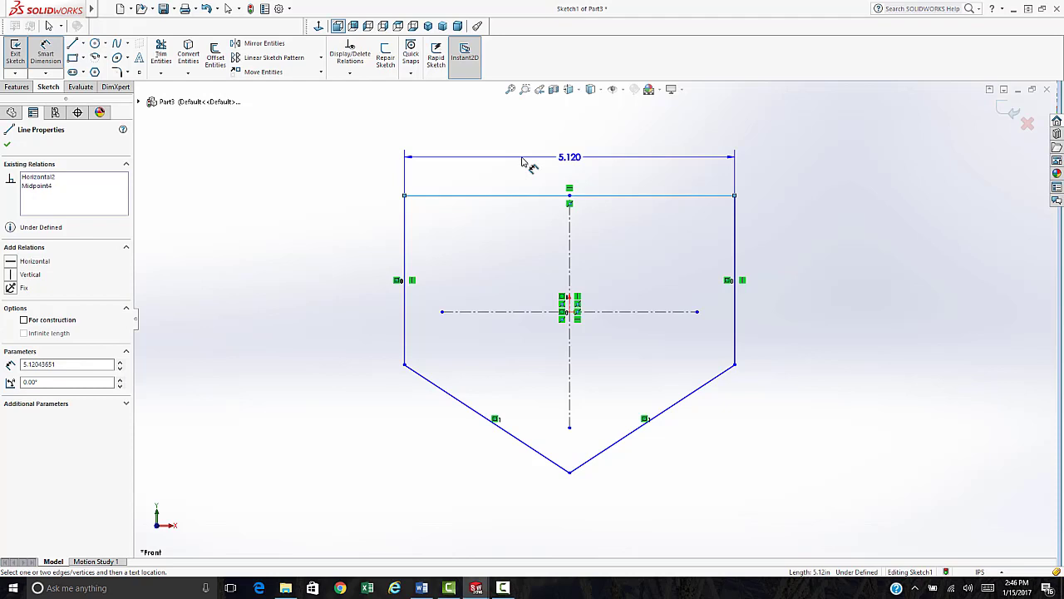
{"action": "key", "text": "Escape"}
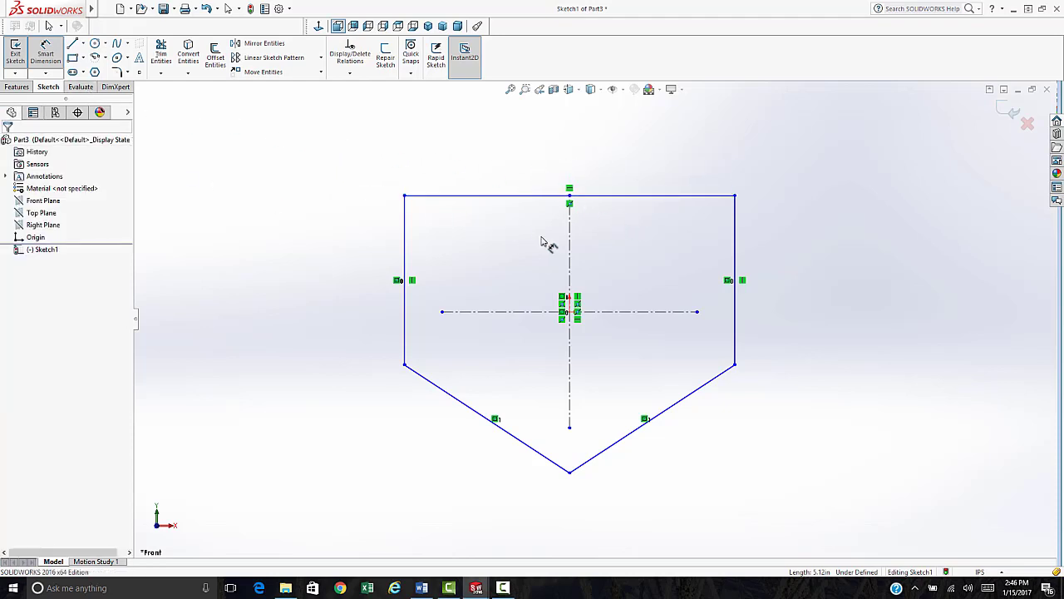
{"action": "left_click", "coordinate": [570, 231]}
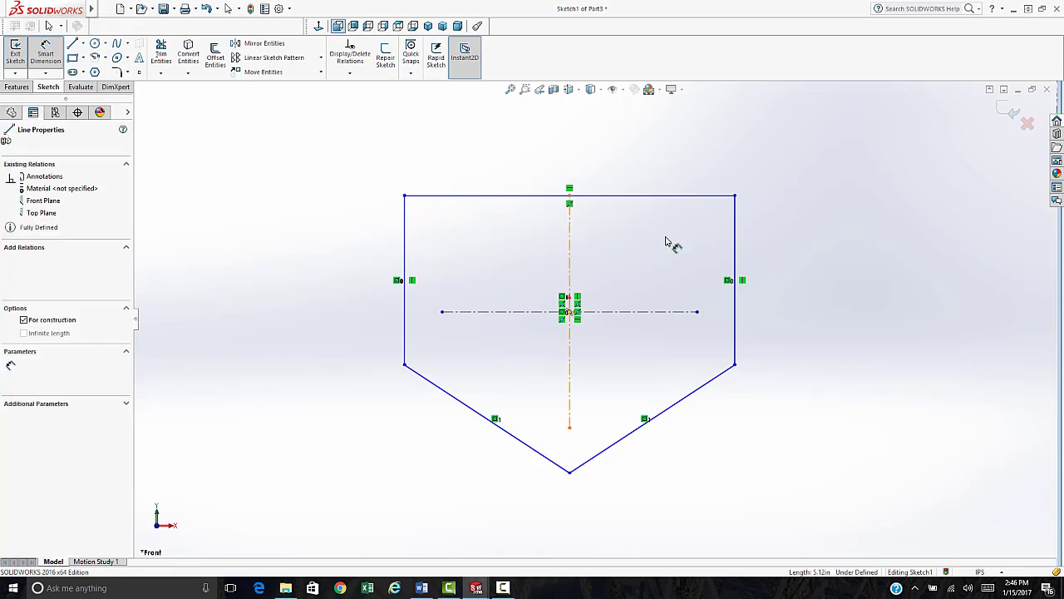
{"action": "left_click", "coordinate": [735, 233]}
{"action": "left_click", "coordinate": [649, 152]}
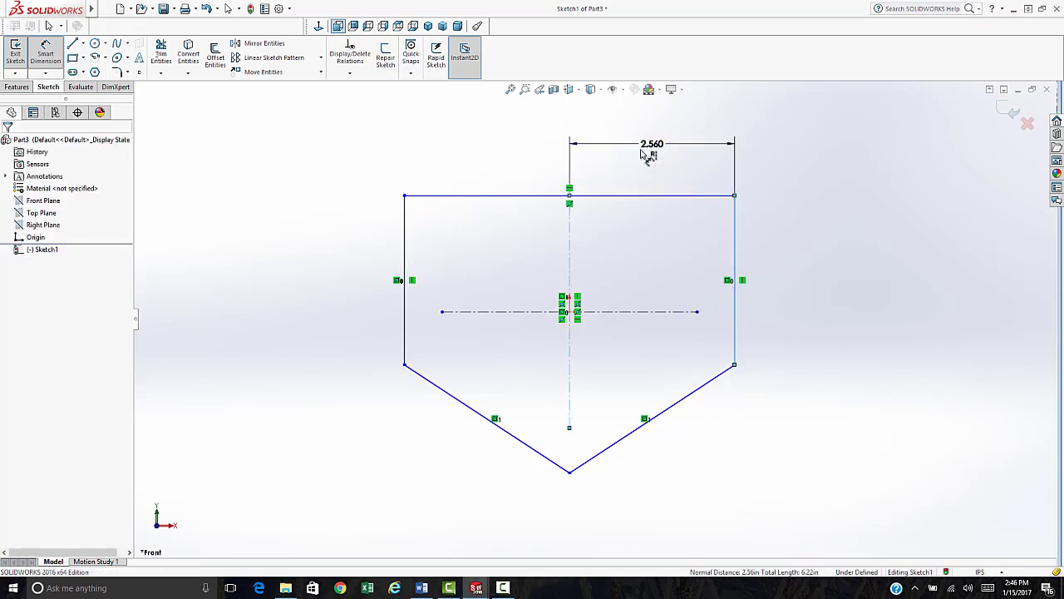
{"action": "type", "text": "3"}
{"action": "key", "text": "Return"}
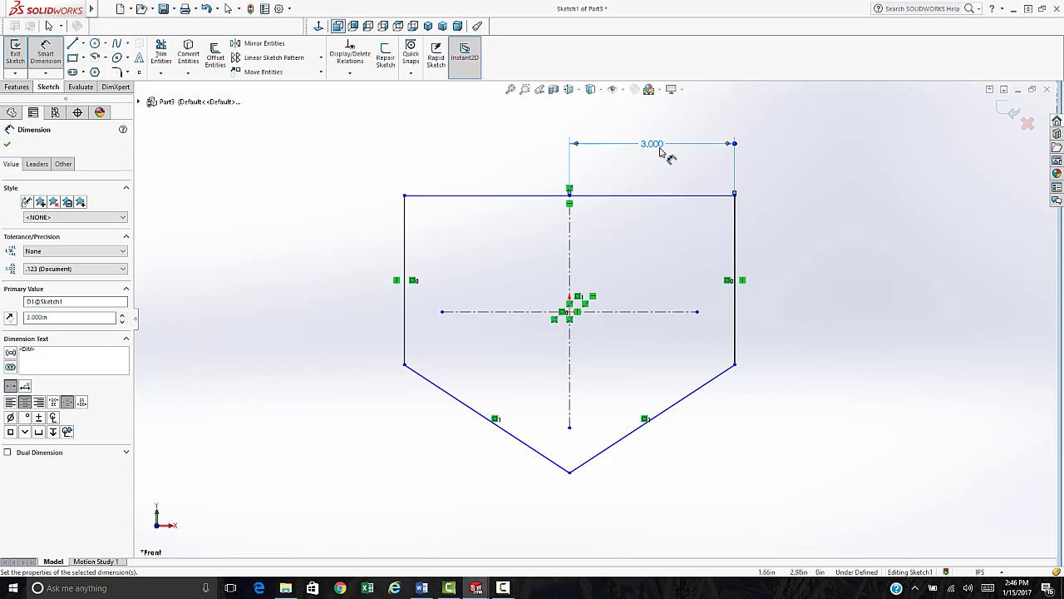
Change the half-width dimension above the outline to 3 mm.
{"action": "double_click", "coordinate": [657, 145]}
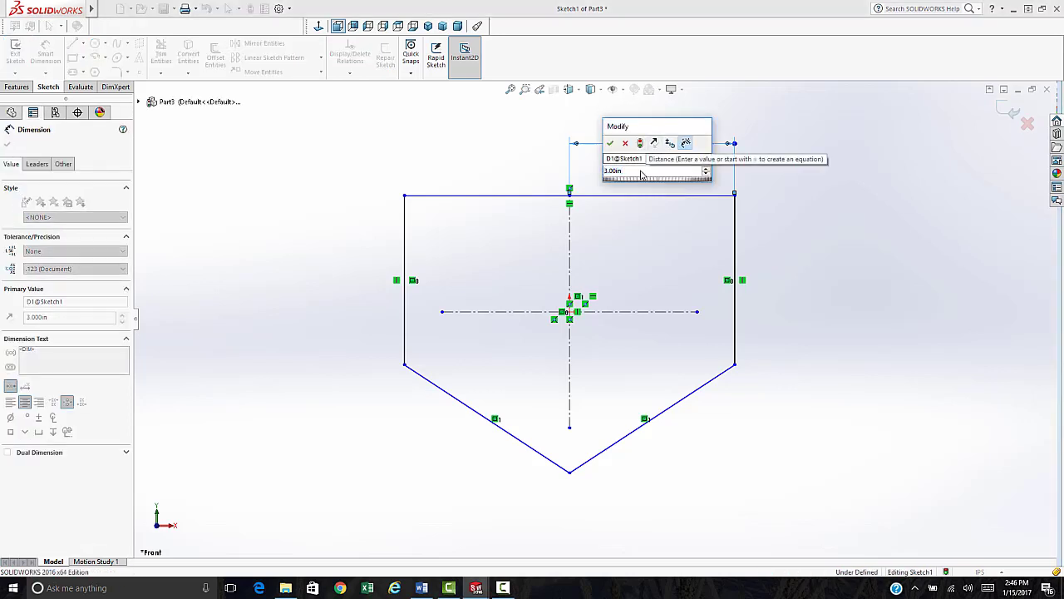
{"action": "type", "text": "3"}
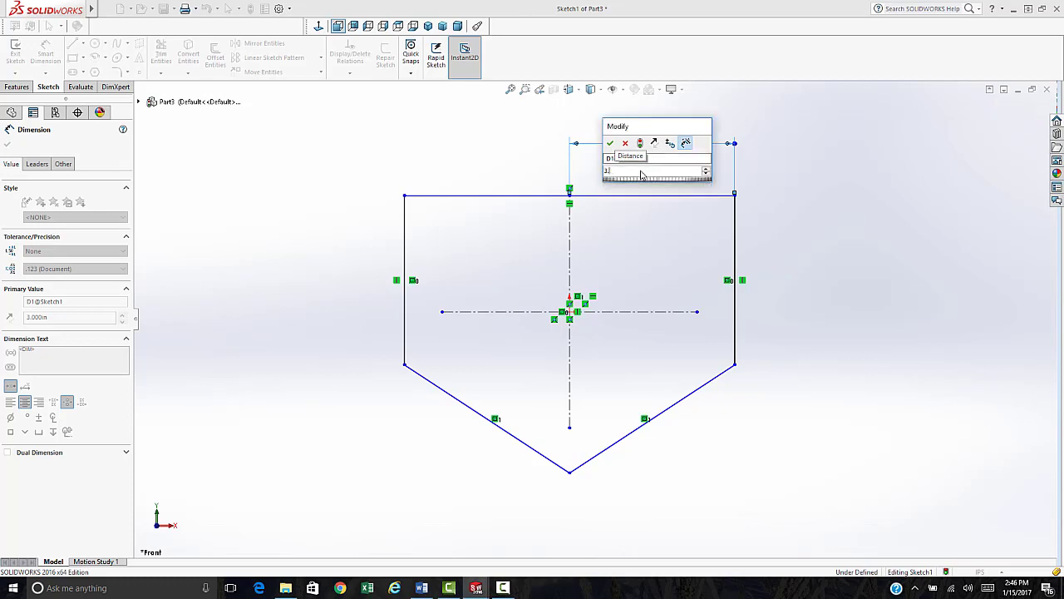
{"action": "type", "text": "mm"}
{"action": "key", "text": "Return"}
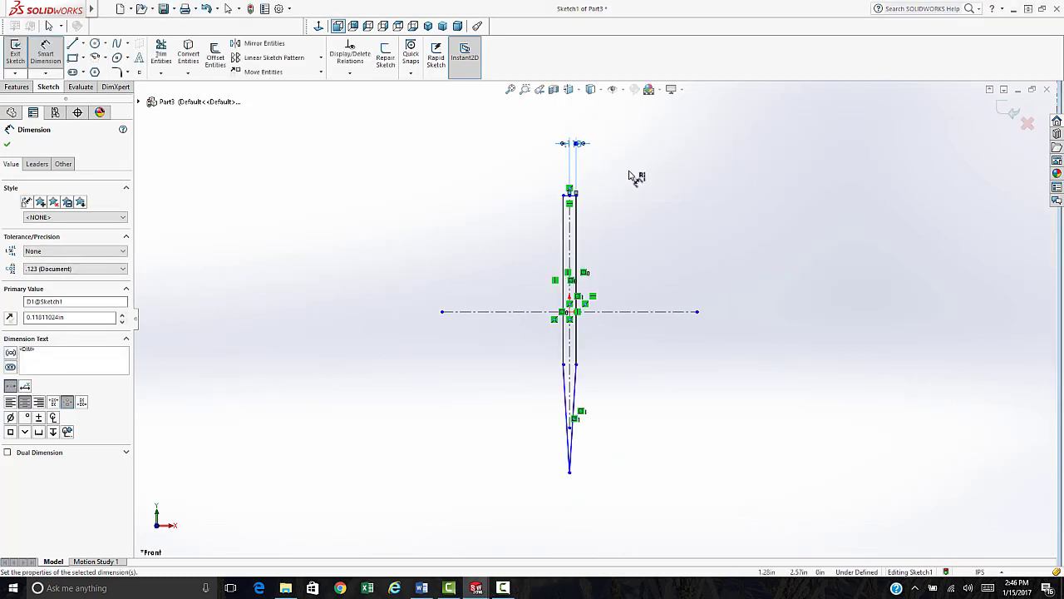
{"action": "key", "text": "Escape"}
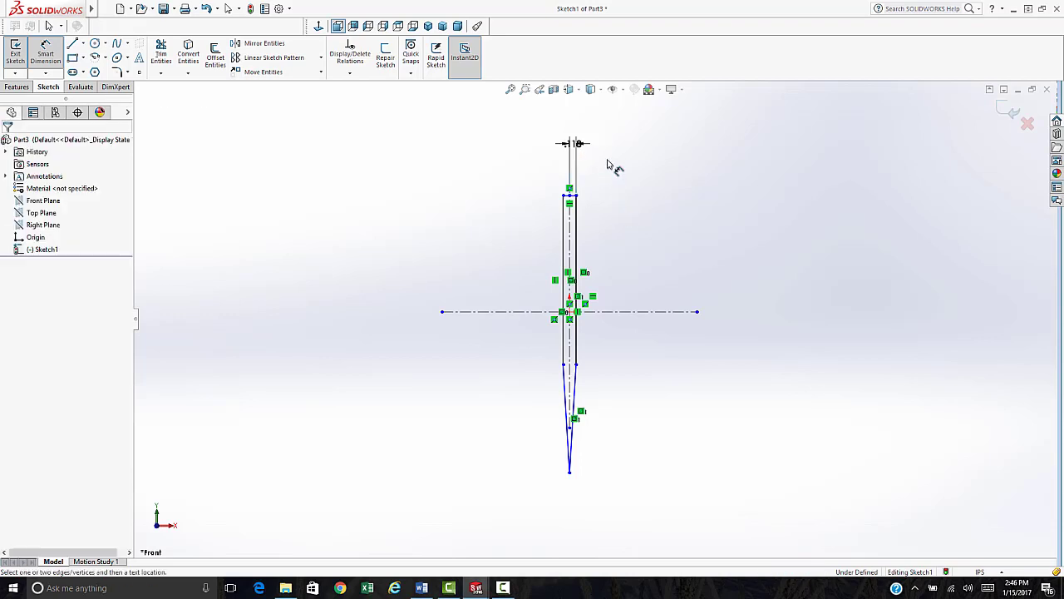
Set the half-width dimension between the vertical centerline and the right side to 3 in.
{"action": "scroll", "coordinate": [607, 163], "scroll_direction": "down", "scroll_amount": 4}
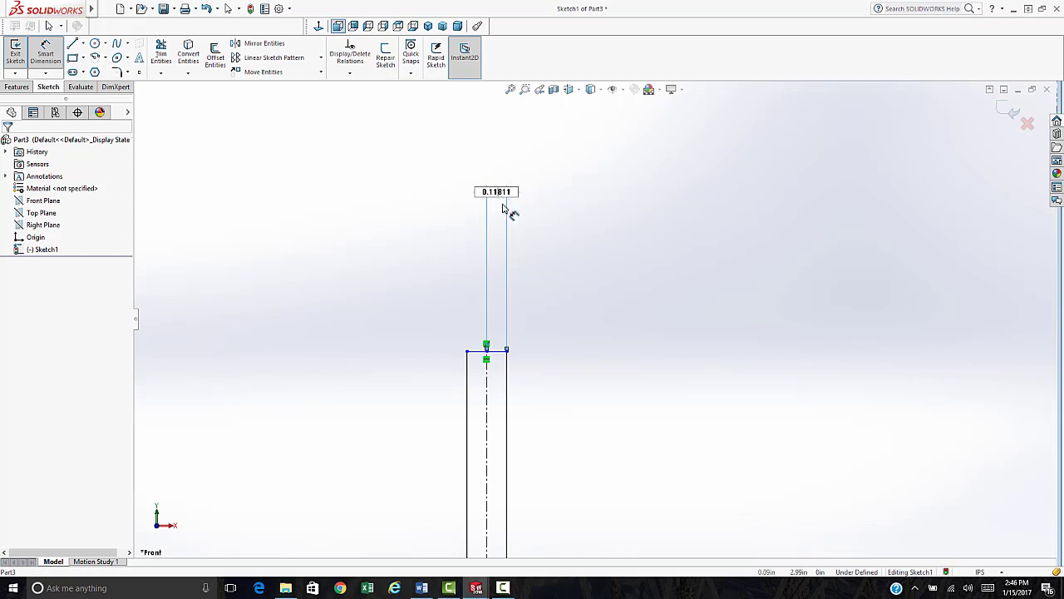
{"action": "key", "text": "Escape"}
{"action": "left_click", "coordinate": [498, 195]}
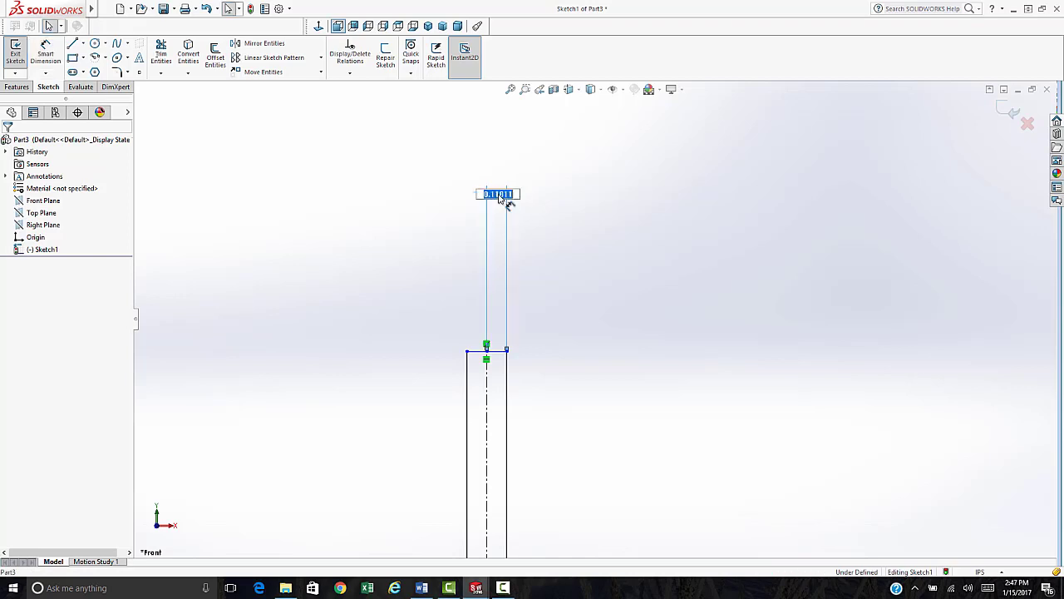
{"action": "type", "text": "3"}
{"action": "key", "text": "Return"}
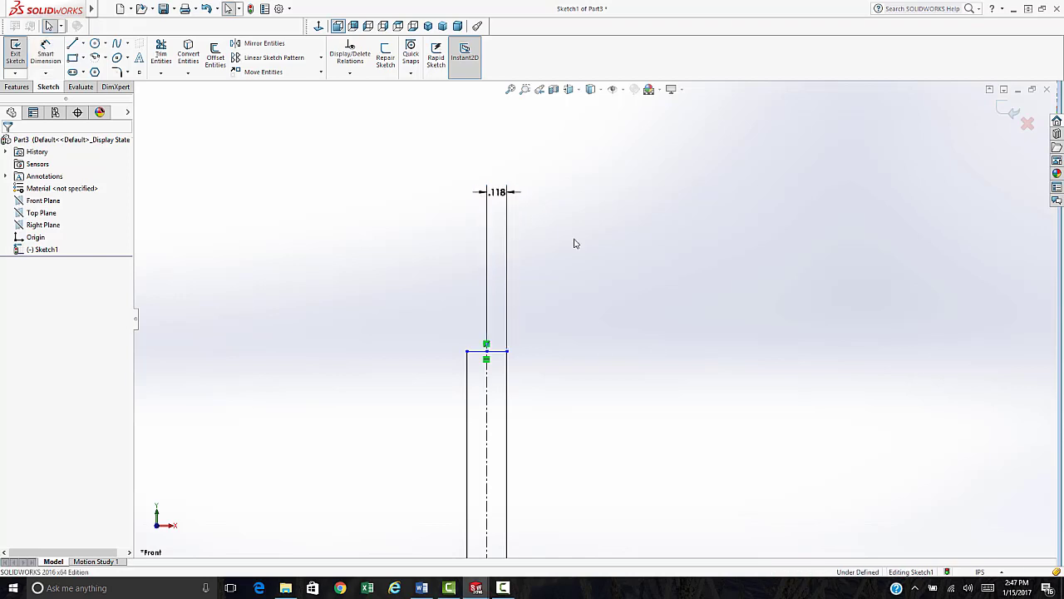
{"action": "scroll", "coordinate": [678, 321], "scroll_direction": "up", "scroll_amount": 9}
{"action": "scroll", "coordinate": [673, 408], "scroll_direction": "down", "scroll_amount": 5}
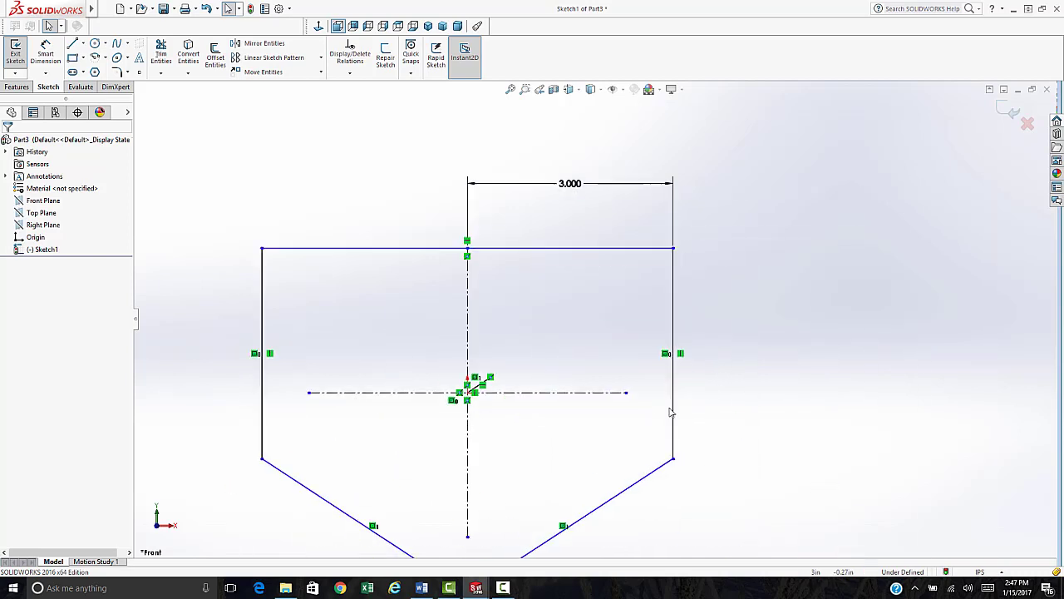
{"action": "scroll", "coordinate": [594, 358], "scroll_direction": "up", "scroll_amount": 1}
{"action": "scroll", "coordinate": [565, 342], "scroll_direction": "down", "scroll_amount": 1}
{"action": "scroll", "coordinate": [524, 337], "scroll_direction": "up", "scroll_amount": 4}
{"action": "scroll", "coordinate": [516, 345], "scroll_direction": "down", "scroll_amount": 2}
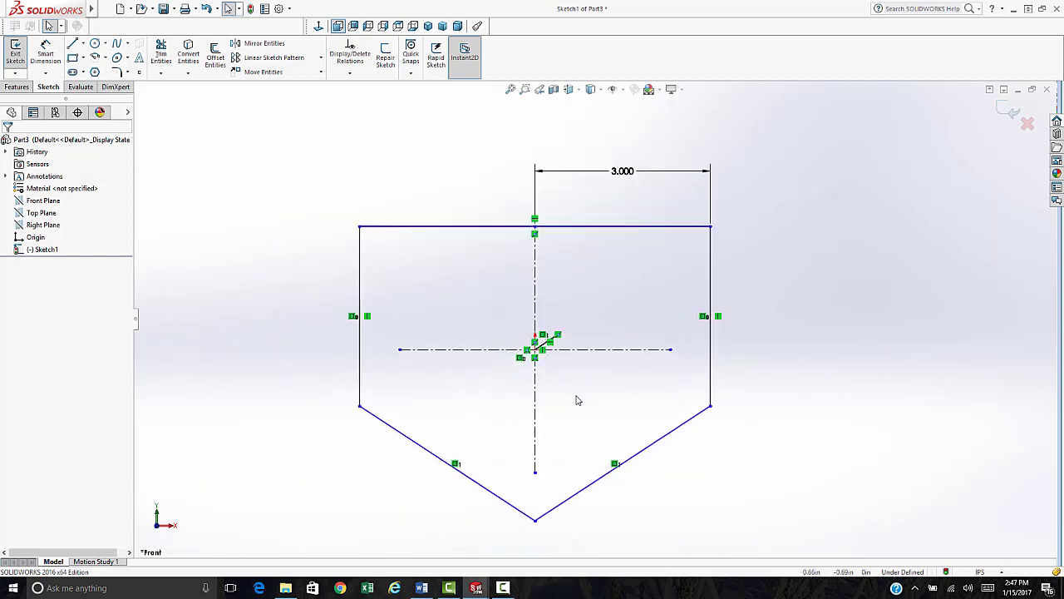
{"action": "scroll", "coordinate": [578, 401], "scroll_direction": "down", "scroll_amount": 1}
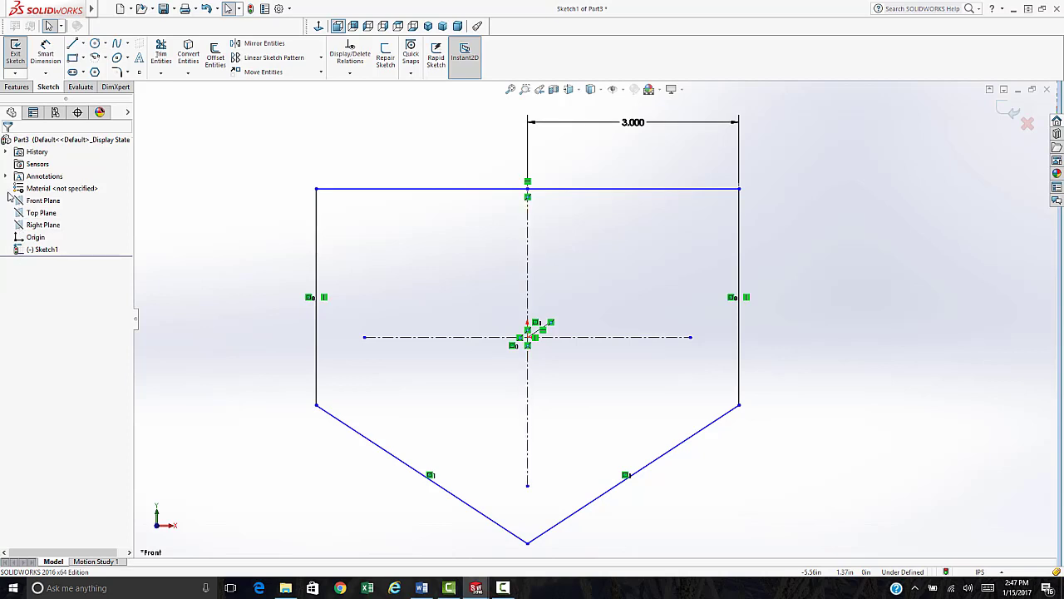
Sketch a horizontal centerline about 3.08 in long below the top line and a short one about 0.72 in long above the bottom vertex.
{"action": "left_click", "coordinate": [46, 54]}
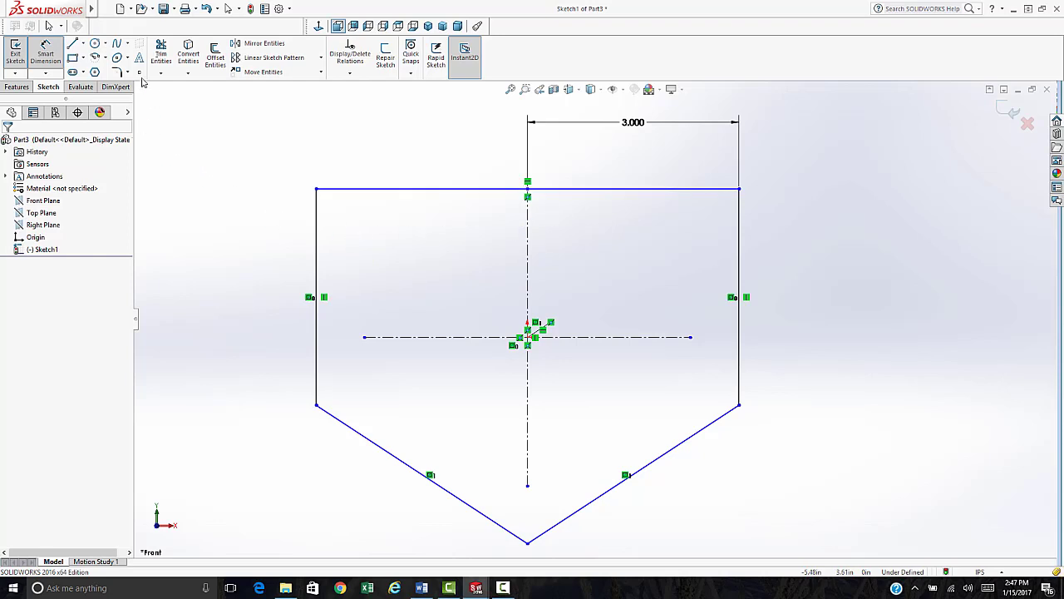
{"action": "left_click", "coordinate": [82, 43]}
{"action": "left_click", "coordinate": [98, 69]}
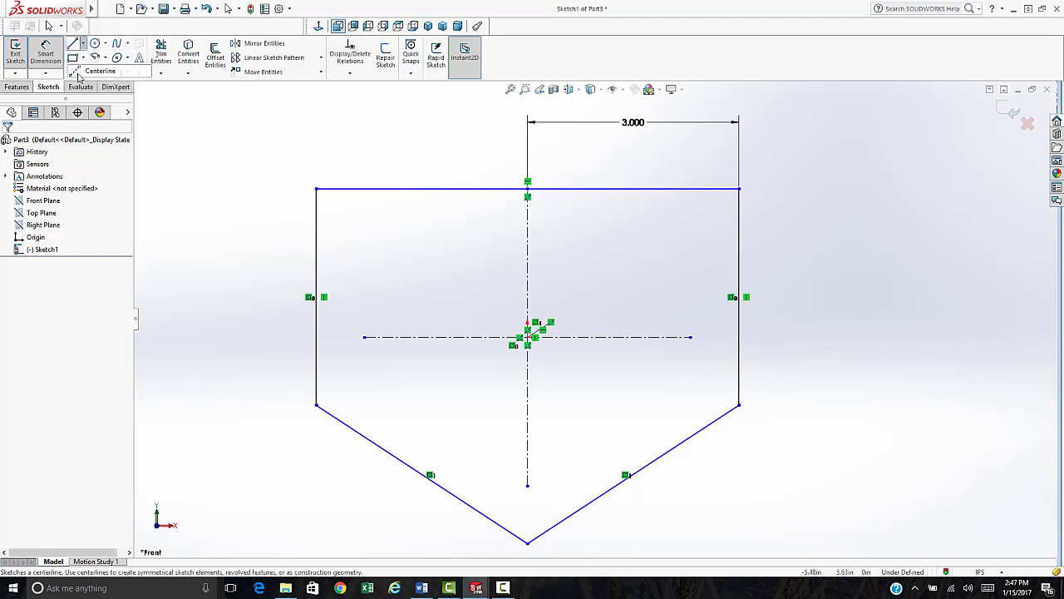
{"action": "left_click", "coordinate": [417, 246]}
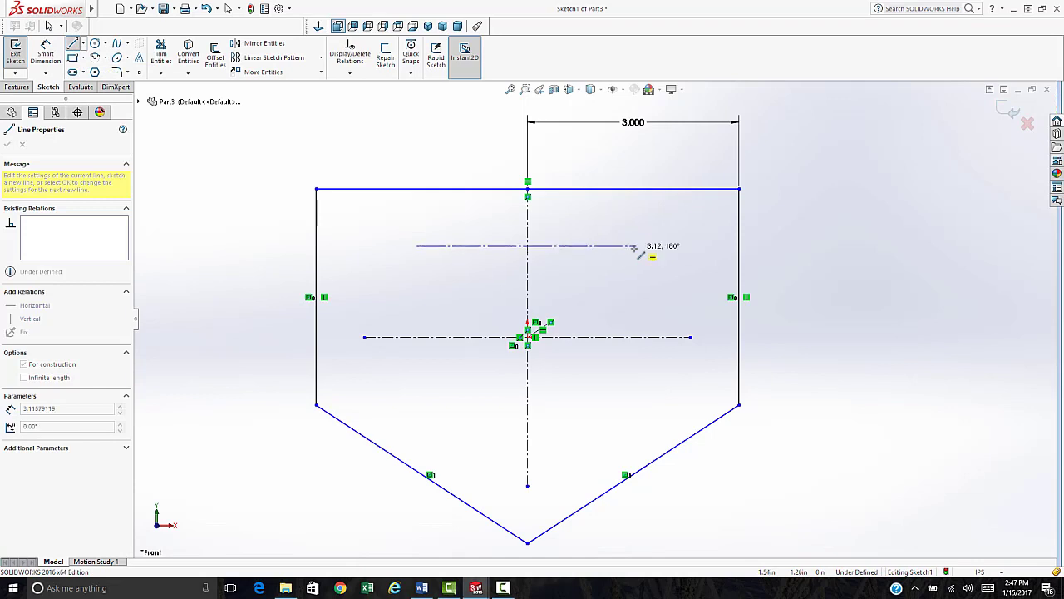
{"action": "double_click", "coordinate": [636, 248]}
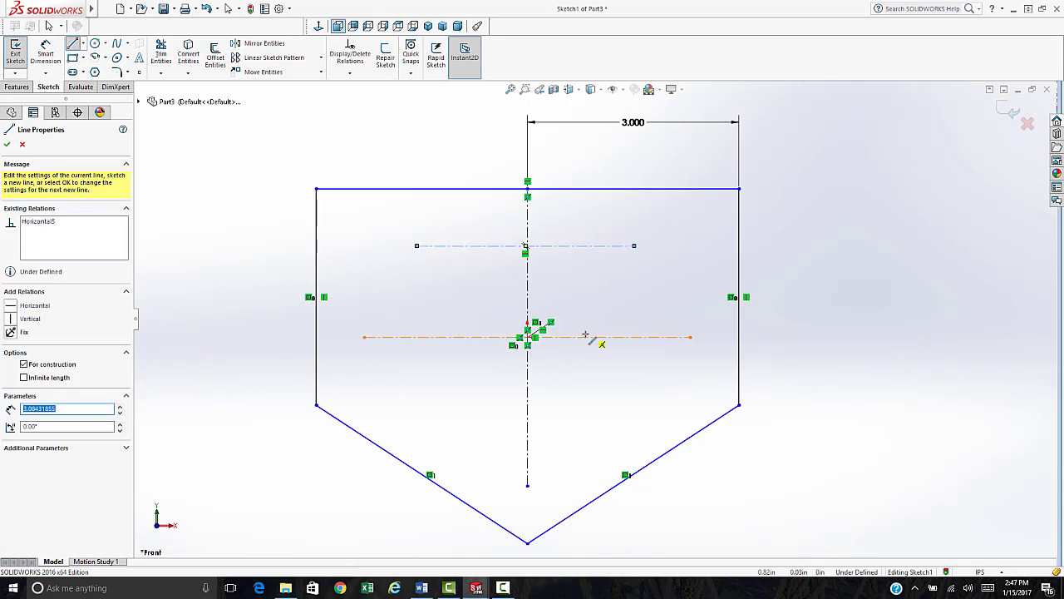
{"action": "left_click", "coordinate": [499, 457]}
{"action": "double_click", "coordinate": [551, 459]}
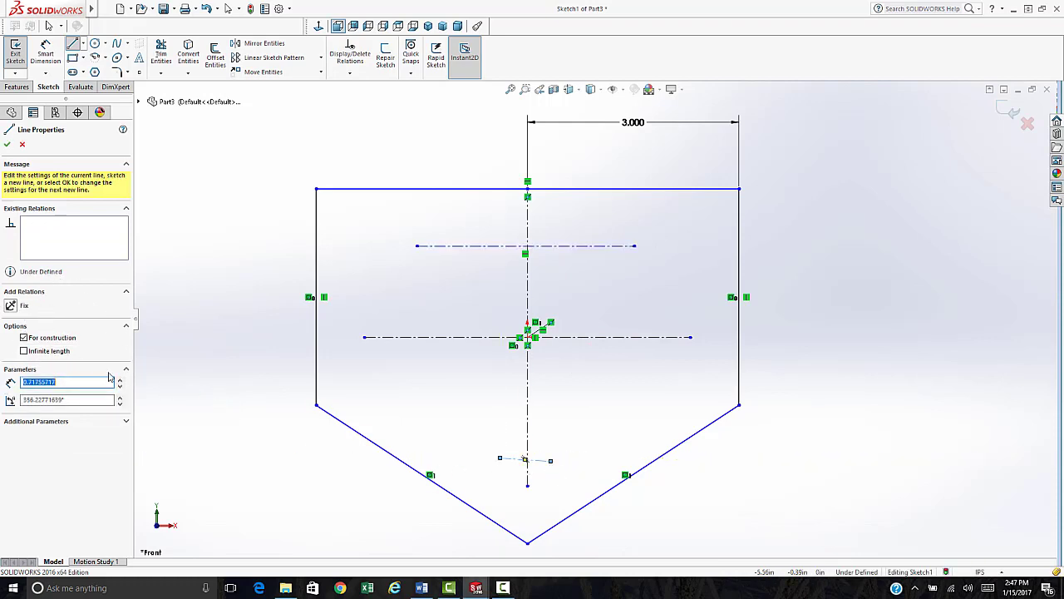
{"action": "key", "text": "Escape"}
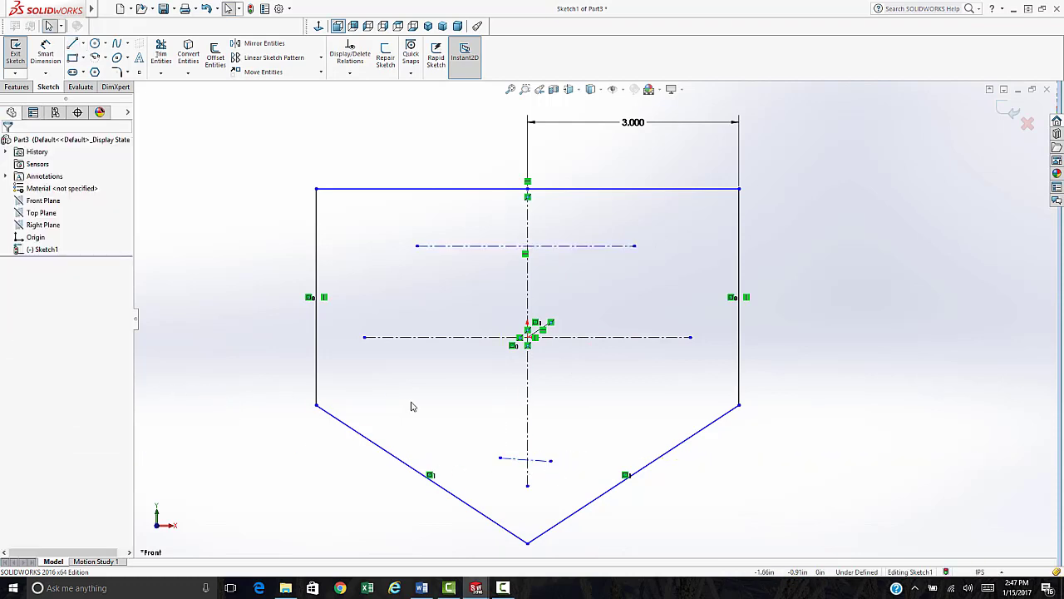
Add a horizontal relation to the short centerline above the bottom vertex.
{"action": "left_click", "coordinate": [516, 459]}
{"action": "left_click", "coordinate": [20, 262]}
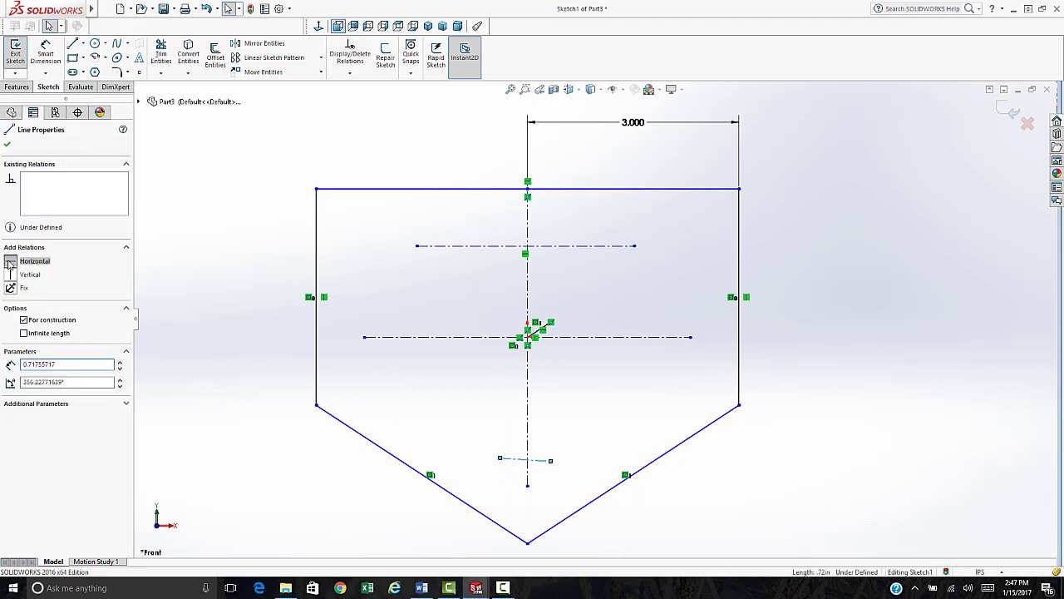
{"action": "left_click", "coordinate": [592, 413]}
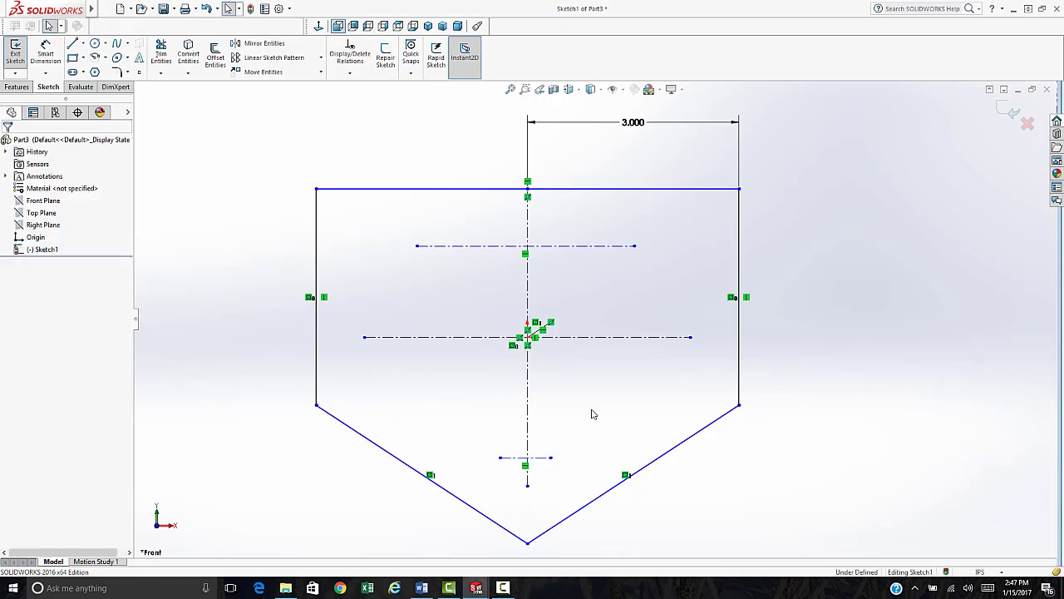
Dimension the distance from the outline's top line down to the upper horizontal centerline as 1 in.
{"action": "left_click", "coordinate": [45, 73]}
{"action": "left_click", "coordinate": [67, 80]}
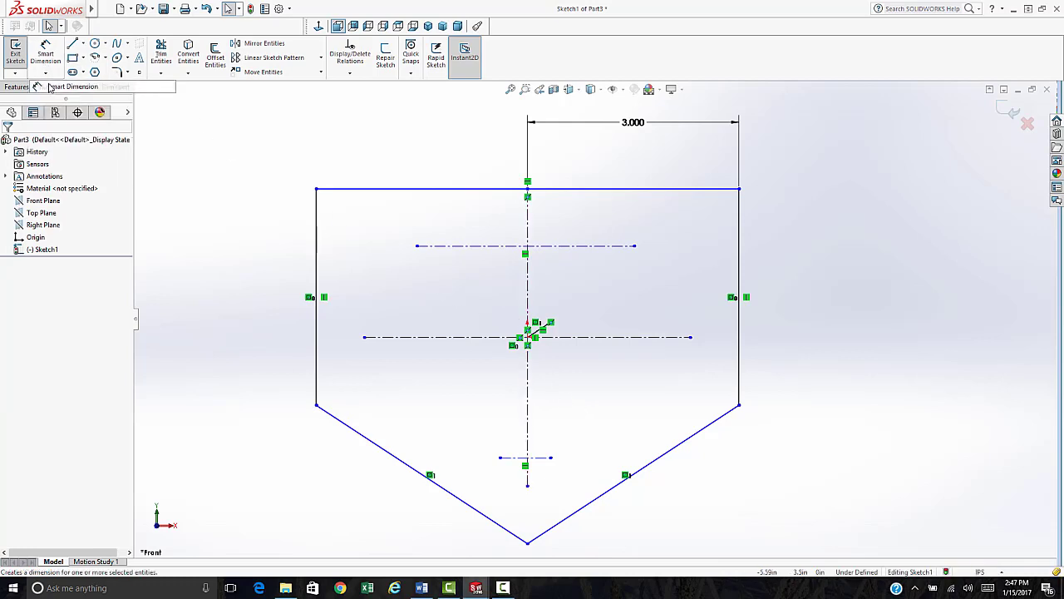
{"action": "left_click", "coordinate": [573, 190]}
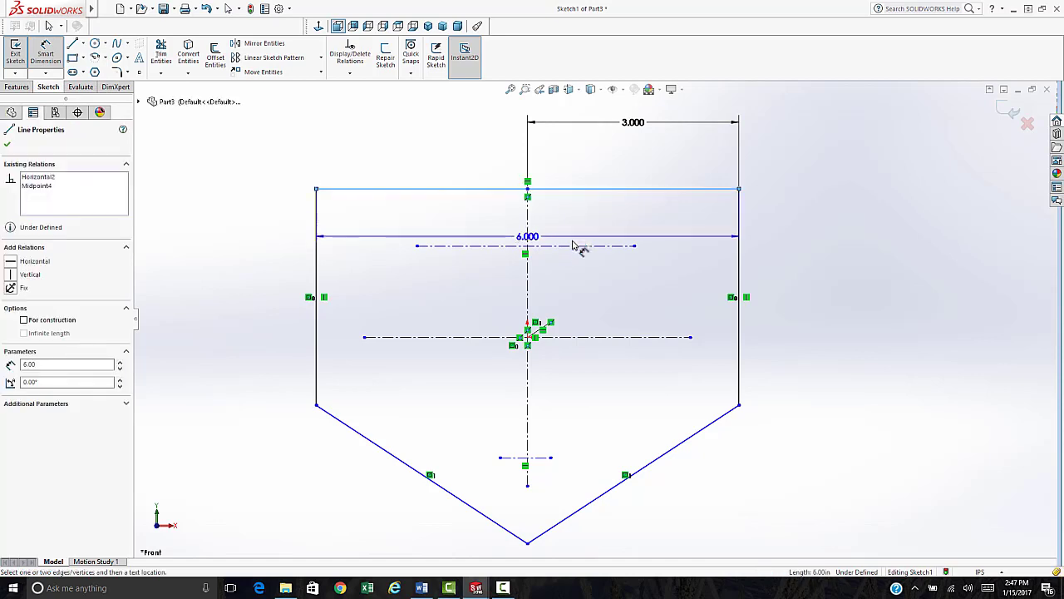
{"action": "left_click", "coordinate": [580, 246]}
{"action": "left_click", "coordinate": [592, 230]}
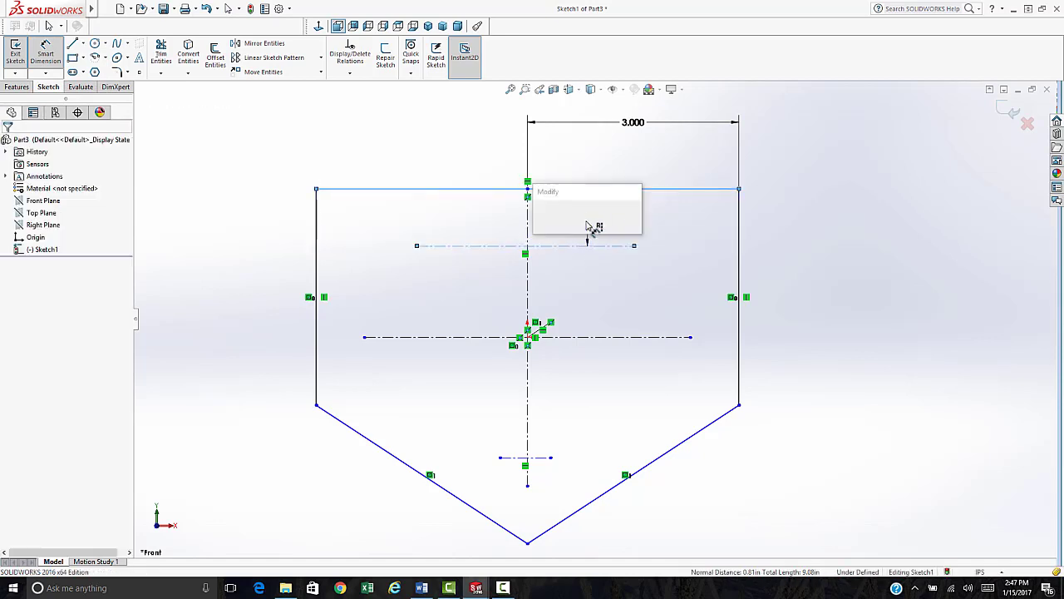
{"action": "type", "text": "1.000in"}
{"action": "key", "text": "Return"}
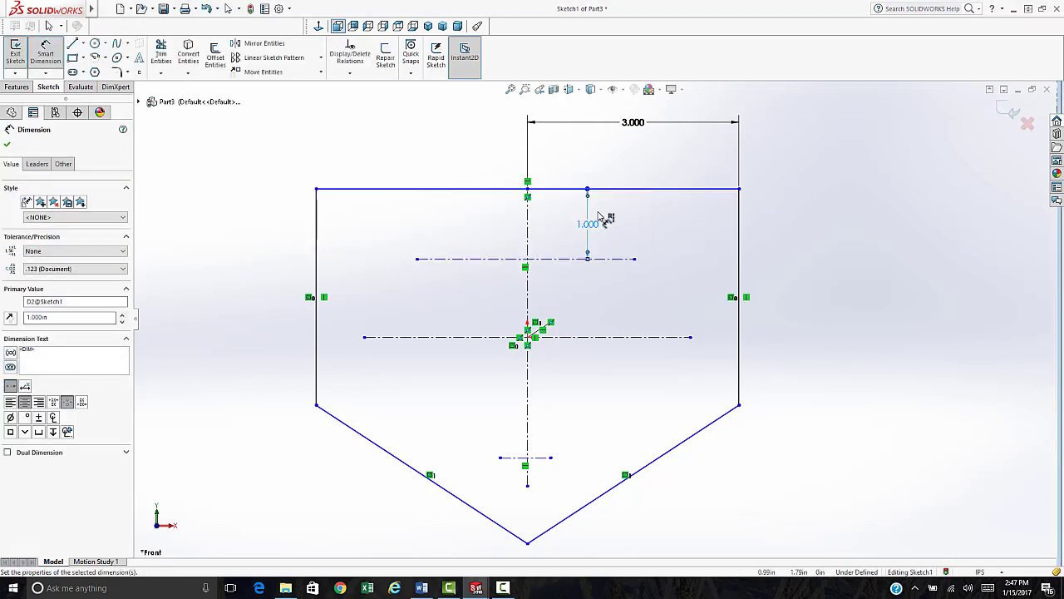
Dimension the distance between the upper horizontal centerline and the horizontal centerline through the origin as 1.5 in.
{"action": "left_click", "coordinate": [623, 263]}
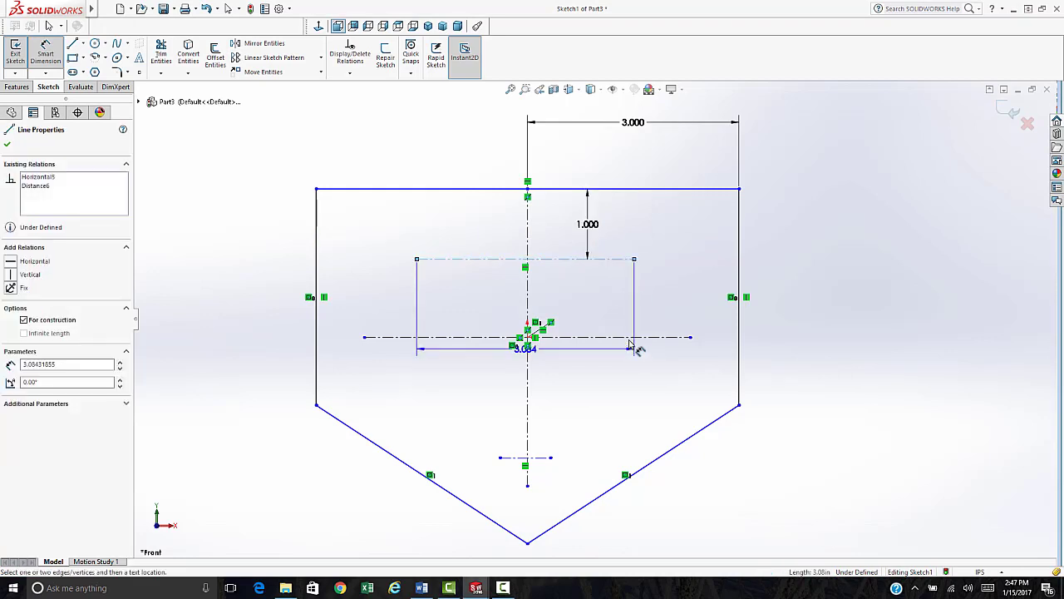
{"action": "left_click", "coordinate": [629, 337]}
{"action": "left_click", "coordinate": [620, 309]}
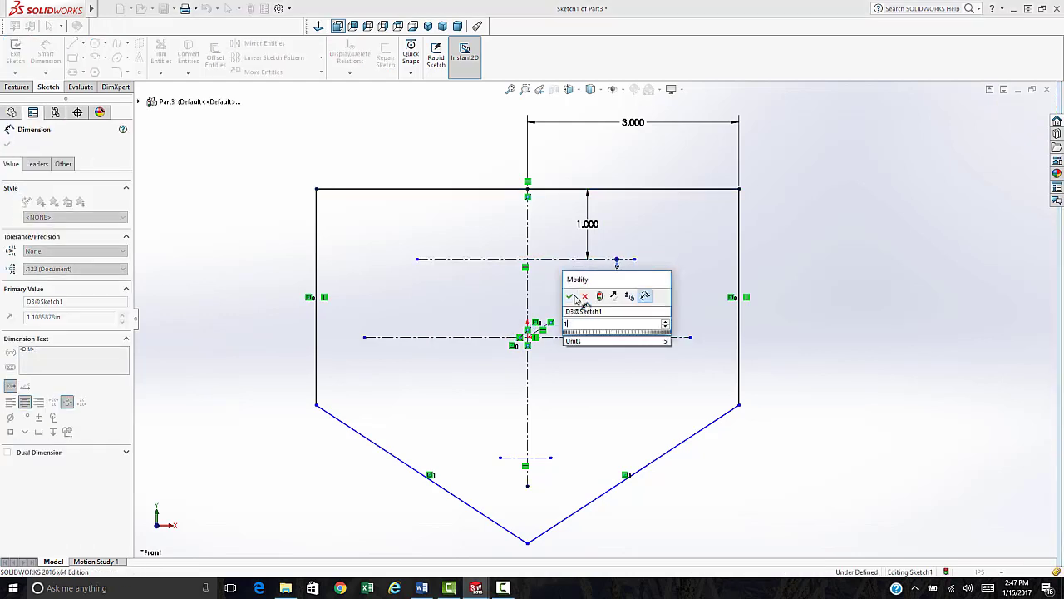
{"action": "type", "text": "1.5"}
{"action": "key", "text": "Return"}
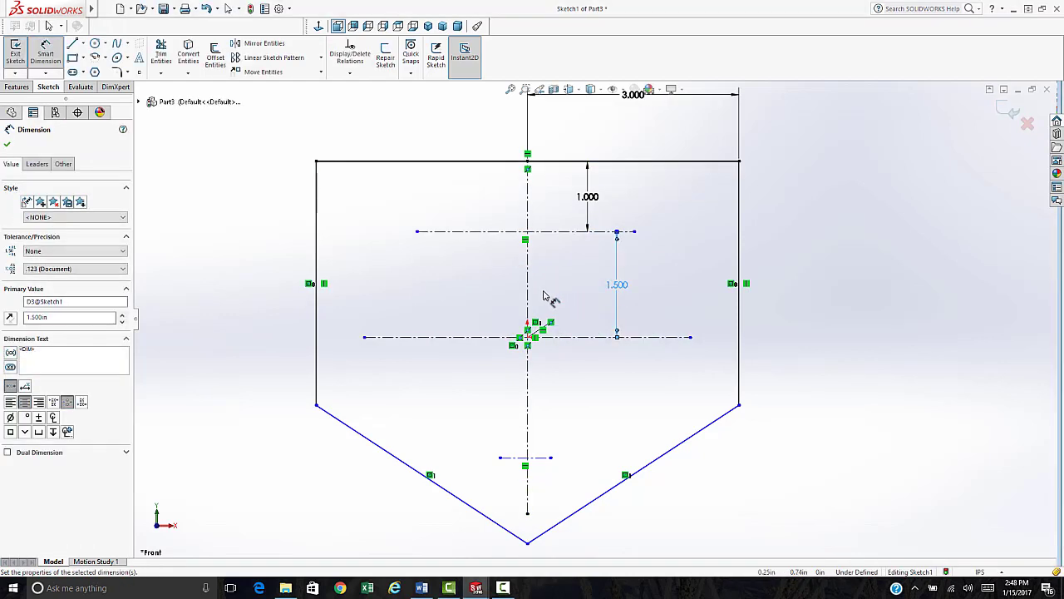
Dimension the vertical distance between the horizontal centerline through the origin and the outline's bottom vertex as 2 in.
{"action": "left_click", "coordinate": [582, 341]}
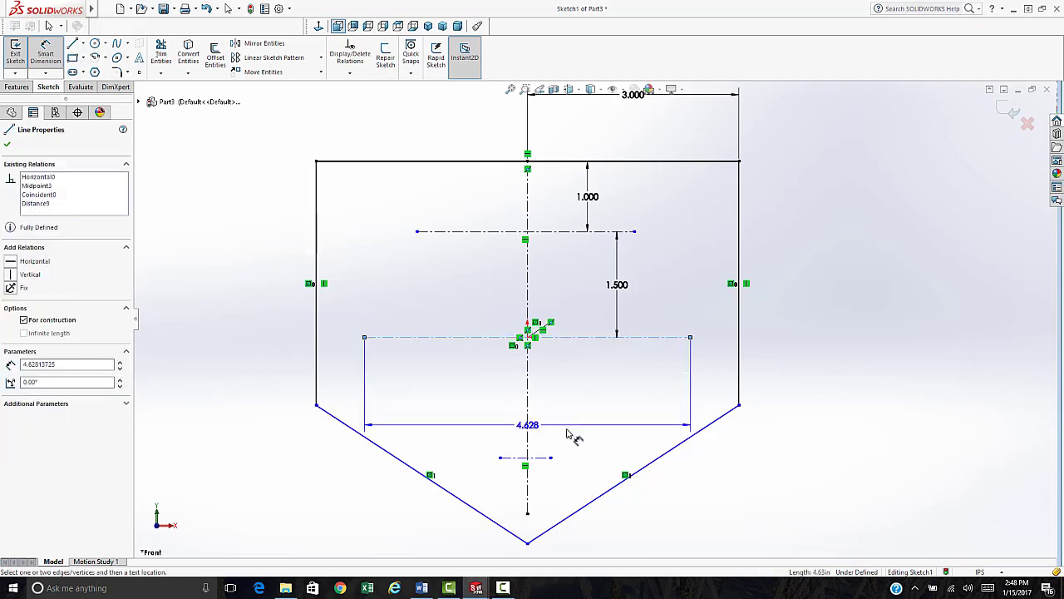
{"action": "left_click", "coordinate": [527, 543]}
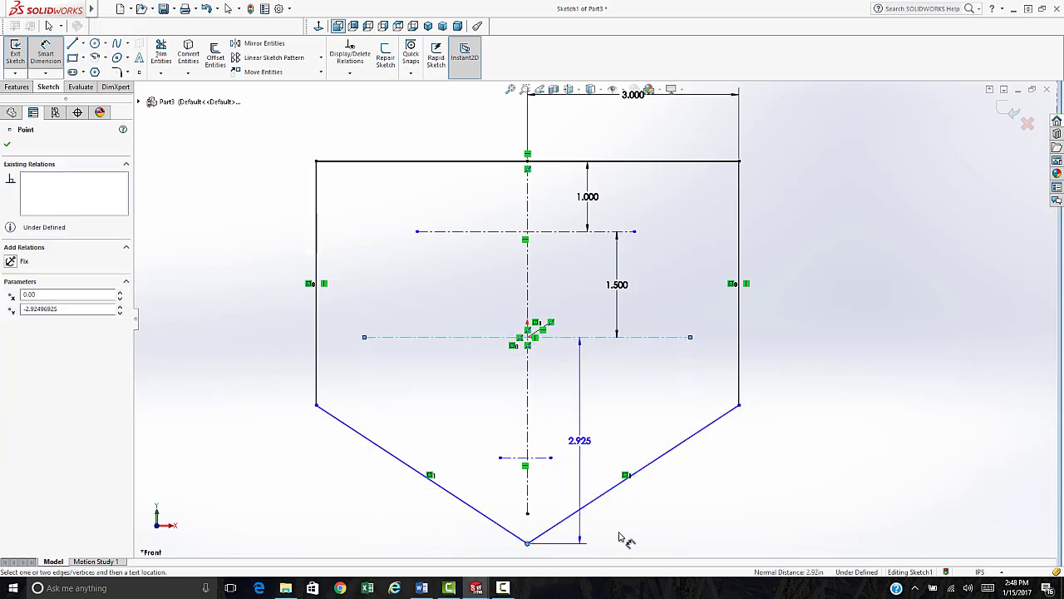
{"action": "left_click", "coordinate": [784, 506]}
{"action": "key", "text": "Return"}
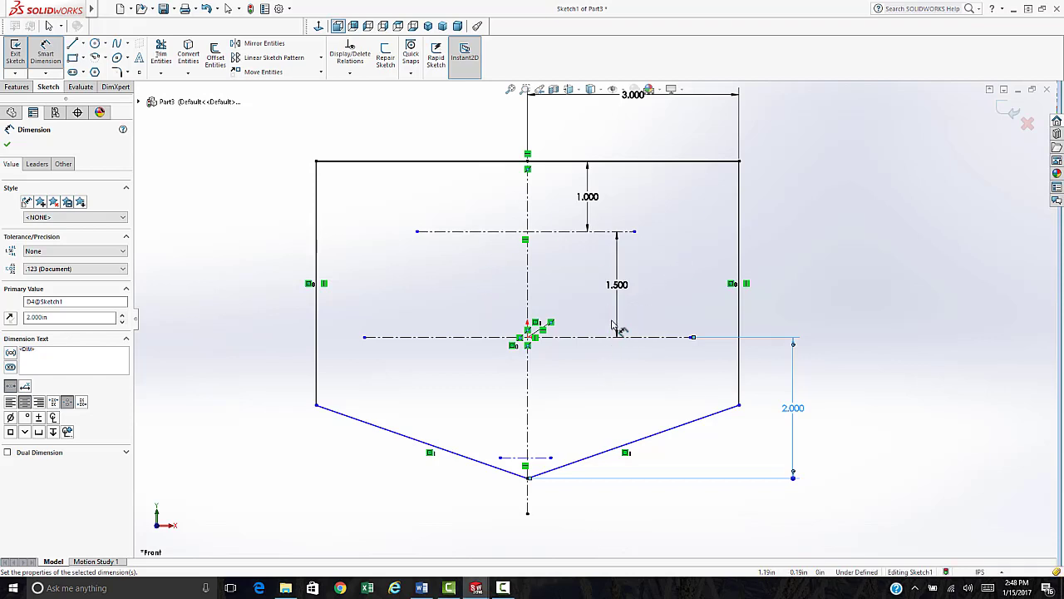
Move the 1.5 in and 1 in vertical dimensions outside the outline's right edge, roughly in line with the 2 in dimension.
{"action": "left_click_drag", "start_coordinate": [617, 298], "coordinate": [799, 297]}
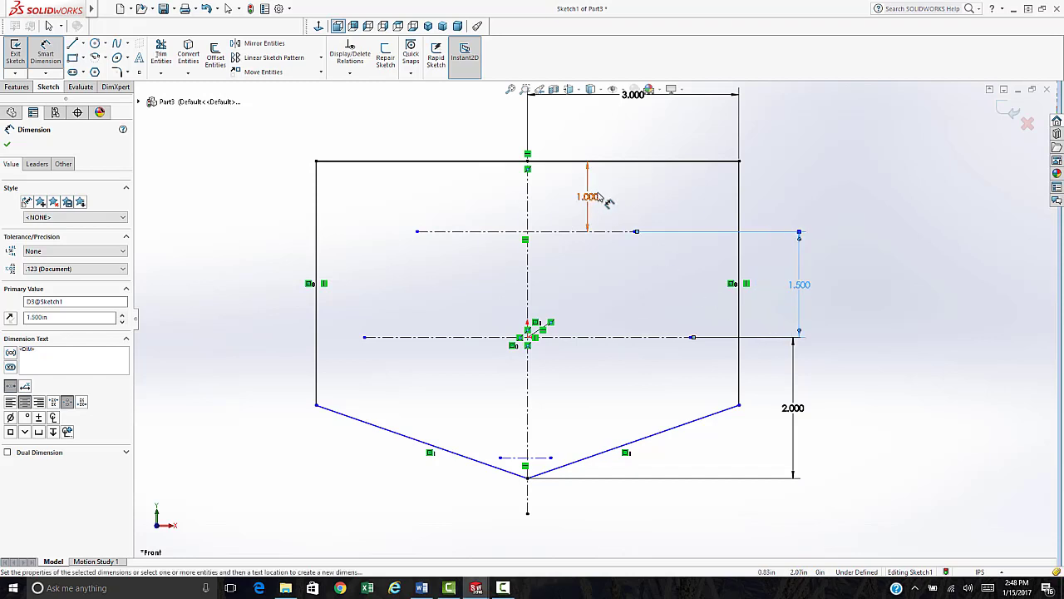
{"action": "left_click_drag", "start_coordinate": [606, 203], "coordinate": [810, 200]}
{"action": "left_click", "coordinate": [860, 350]}
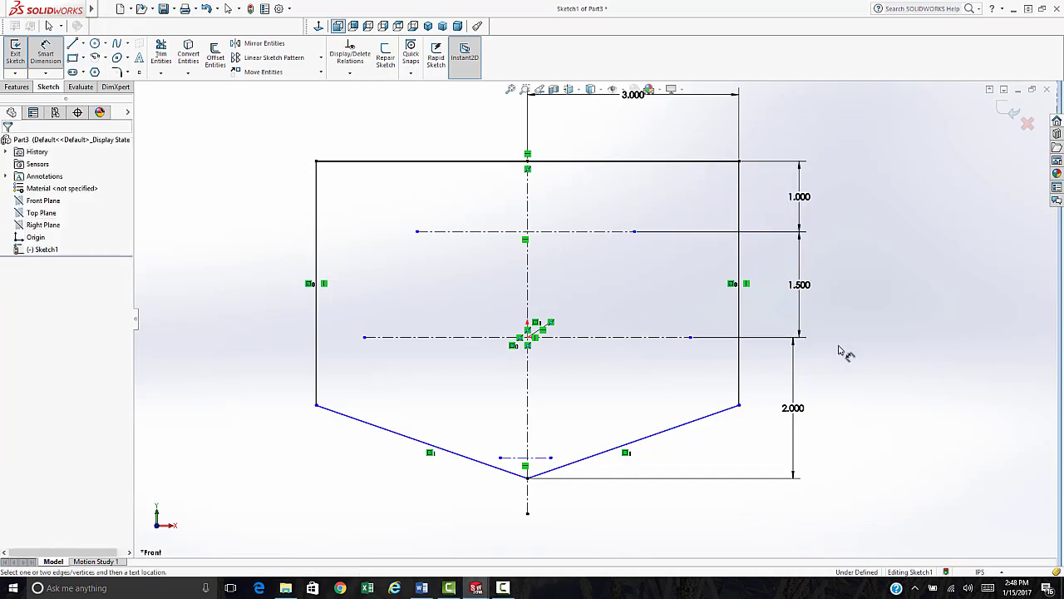
Add a coincident relation between the outline's bottom vertex and the vertical centerline.
{"action": "scroll", "coordinate": [530, 487], "scroll_direction": "down", "scroll_amount": 5}
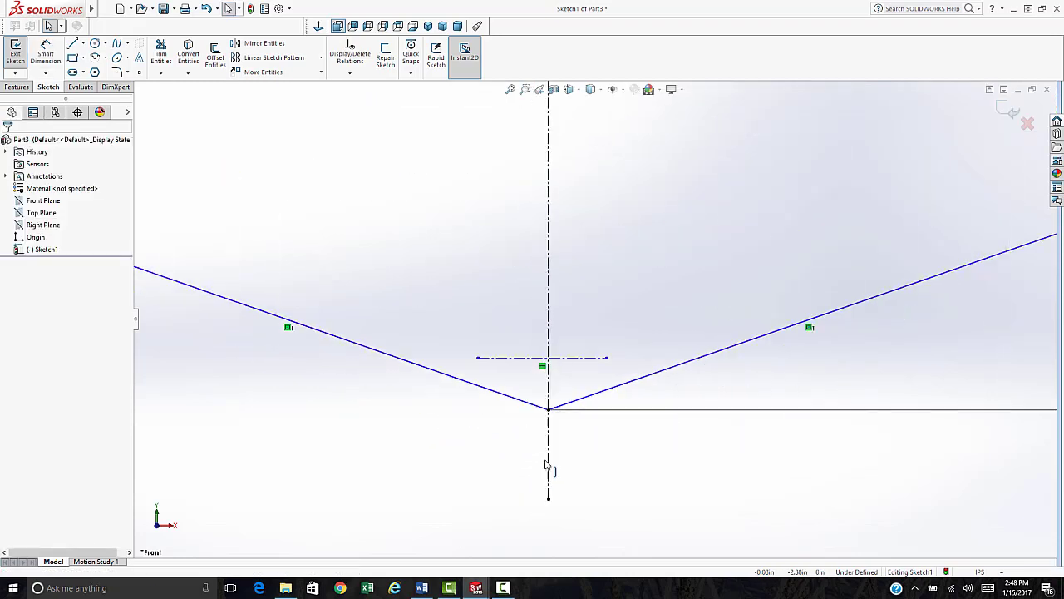
{"action": "left_click", "coordinate": [555, 389]}
{"action": "left_click", "coordinate": [555, 279], "text": "ctrl"}
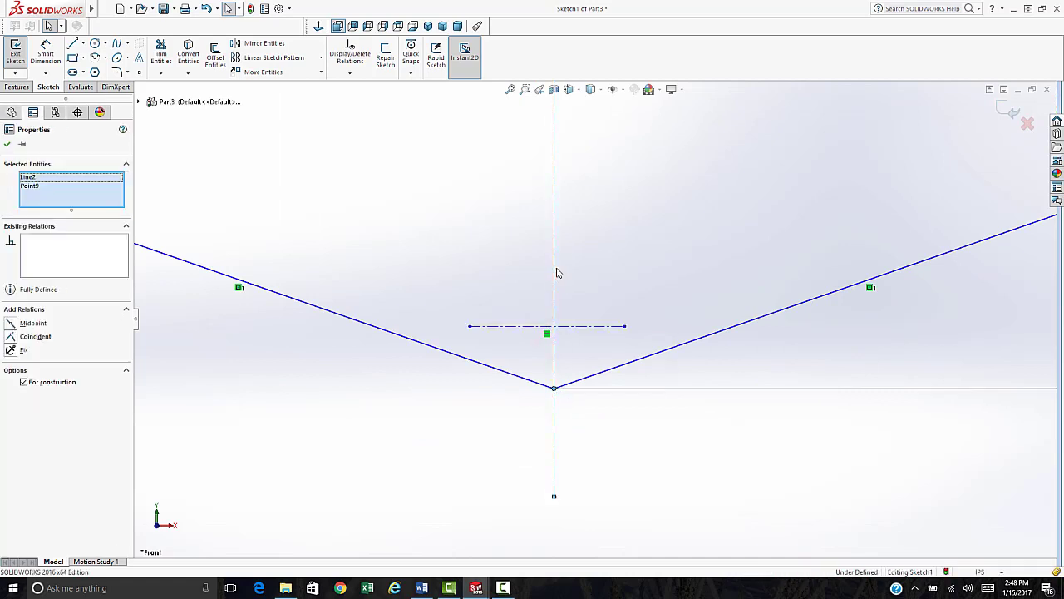
{"action": "left_click", "coordinate": [587, 236]}
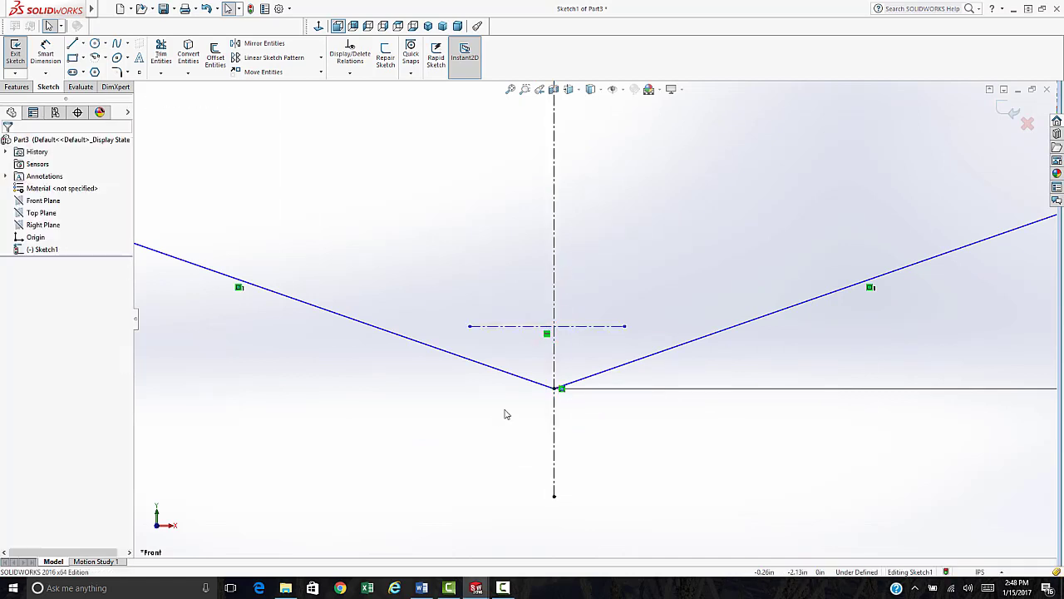
Make the lower end of the outline's right vertical line coincident with the horizontal centerline through the origin.
{"action": "scroll", "coordinate": [595, 332], "scroll_direction": "up", "scroll_amount": 5}
{"action": "scroll", "coordinate": [713, 308], "scroll_direction": "down", "scroll_amount": 1}
{"action": "left_click_drag", "start_coordinate": [701, 296], "coordinate": [700, 242]}
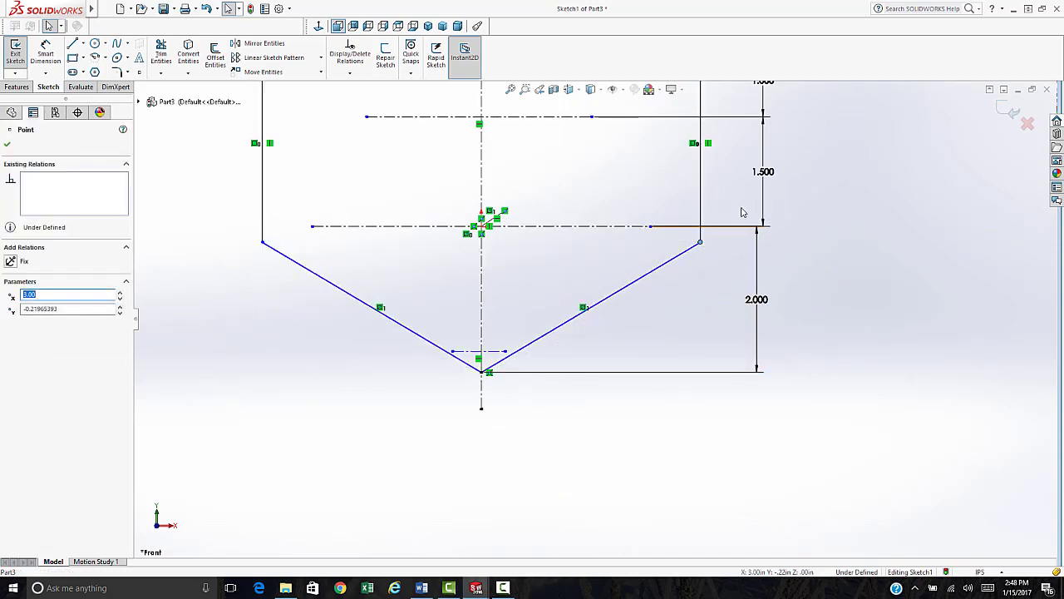
{"action": "left_click", "coordinate": [638, 227], "text": "ctrl"}
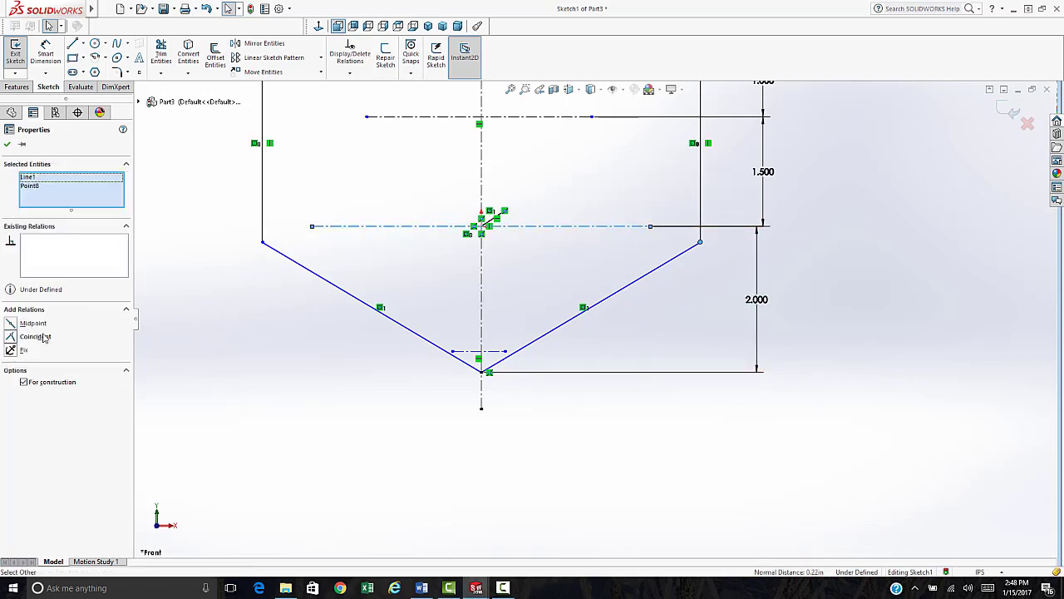
{"action": "left_click", "coordinate": [212, 331]}
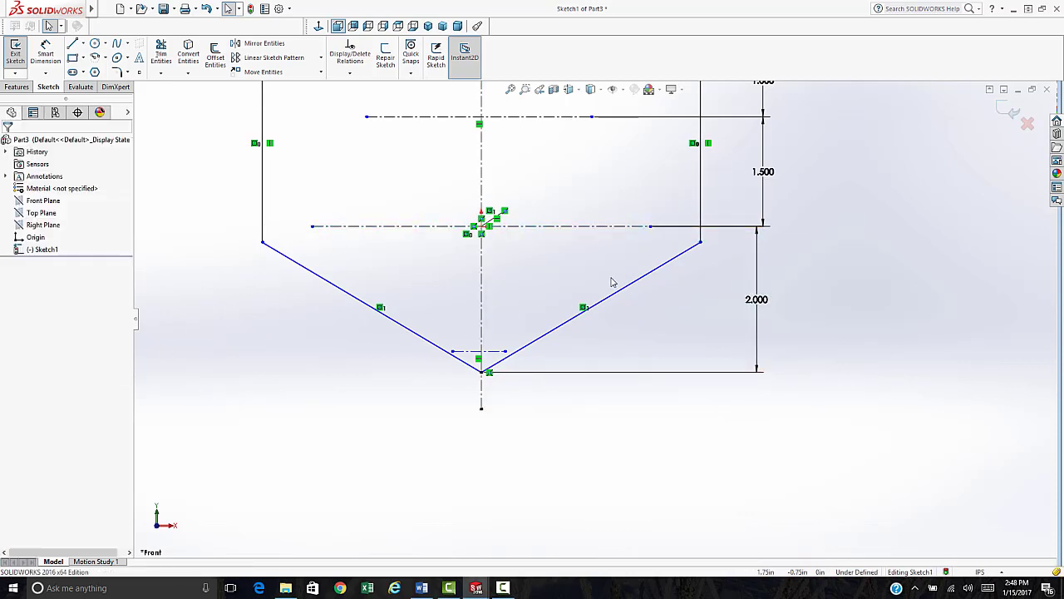
{"action": "left_click", "coordinate": [698, 243]}
{"action": "left_click", "coordinate": [603, 227], "text": "ctrl"}
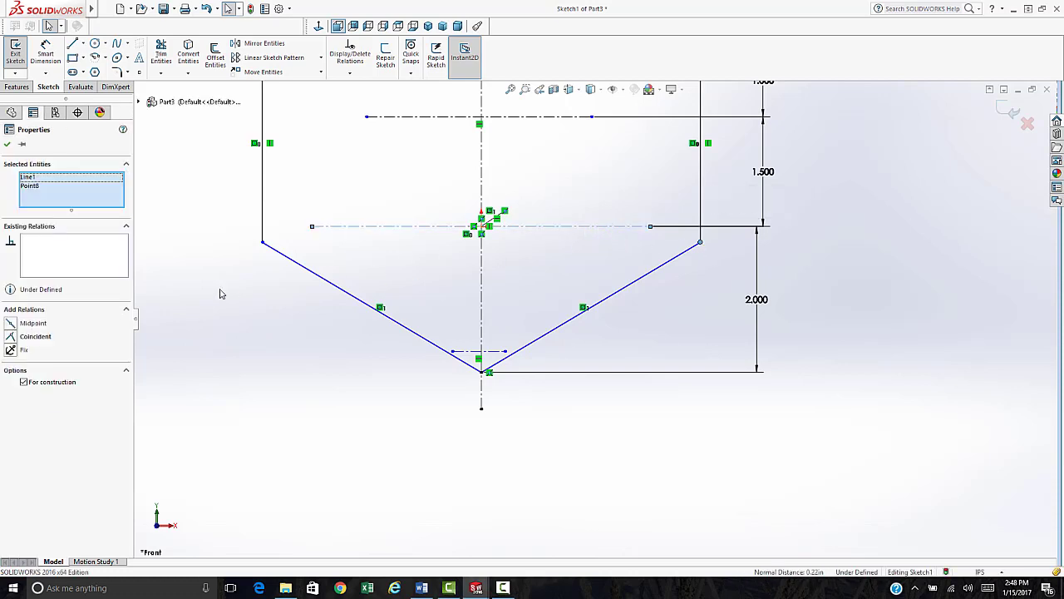
{"action": "left_click", "coordinate": [12, 338]}
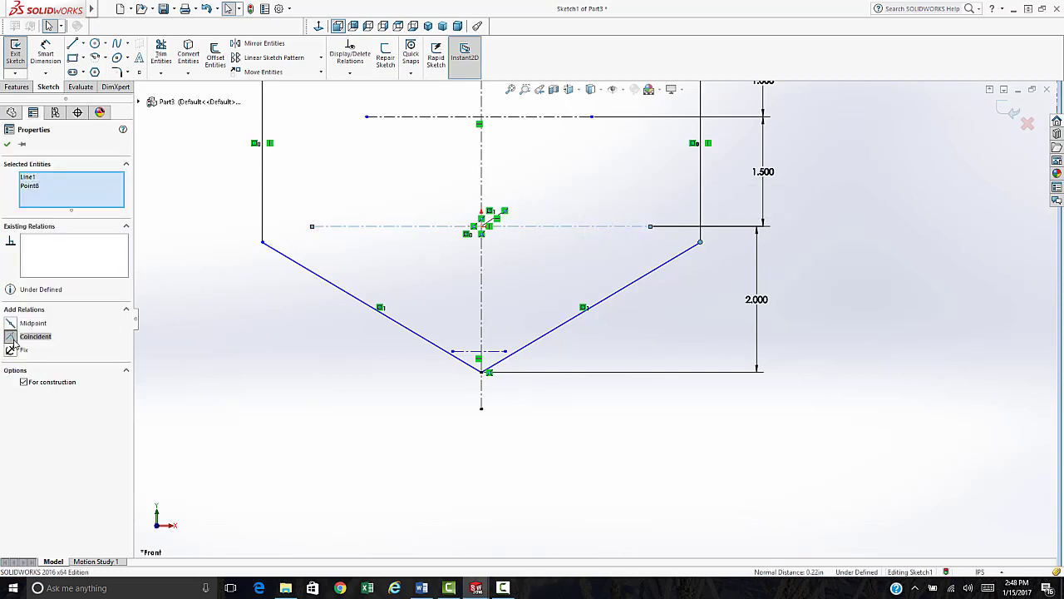
{"action": "left_click", "coordinate": [209, 397]}
{"action": "key", "text": "f"}
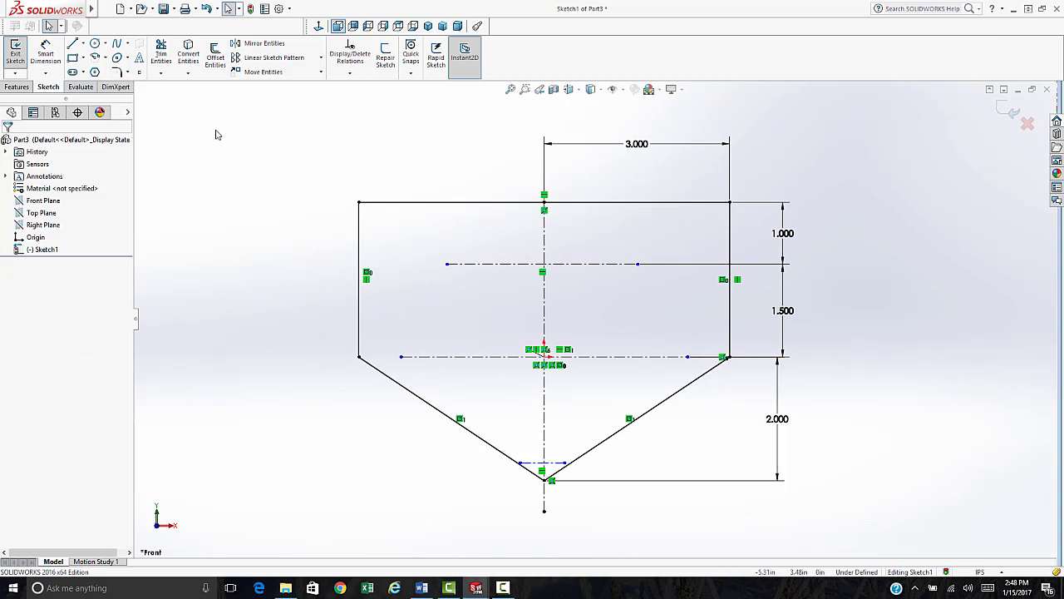
Apply 0.375 in sketch fillets to the outline's two upper corners and its bottom vertex, accepting the loss of conflicting relations.
{"action": "left_click", "coordinate": [116, 72]}
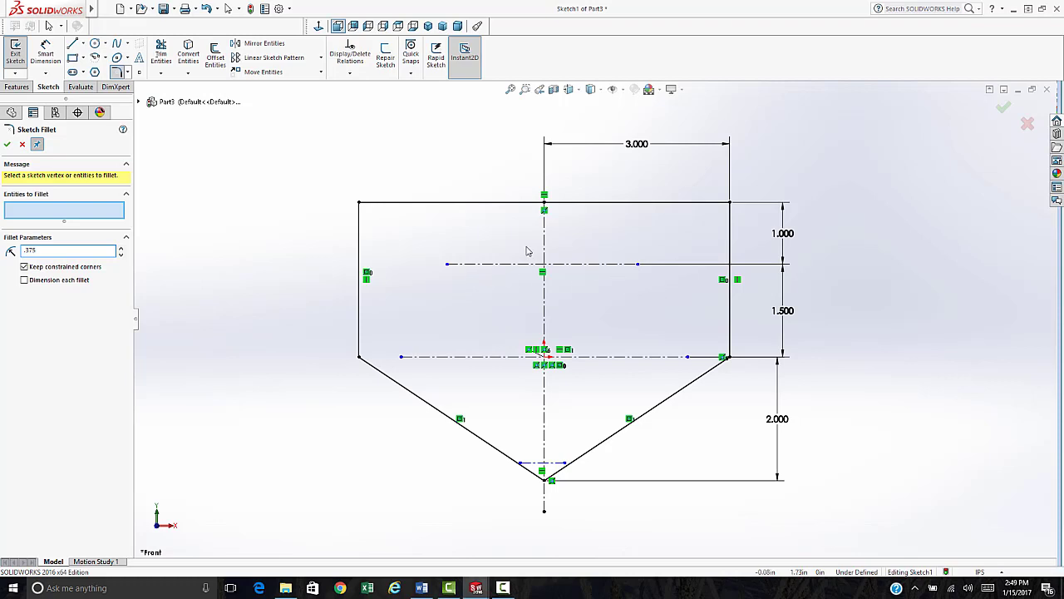
{"action": "left_click", "coordinate": [360, 209]}
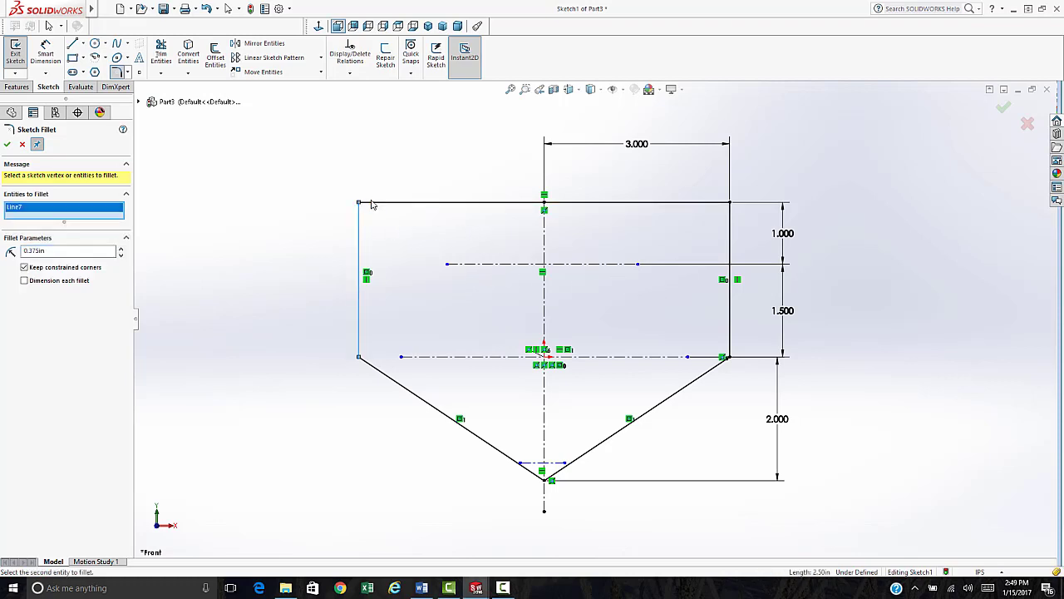
{"action": "left_click", "coordinate": [368, 203]}
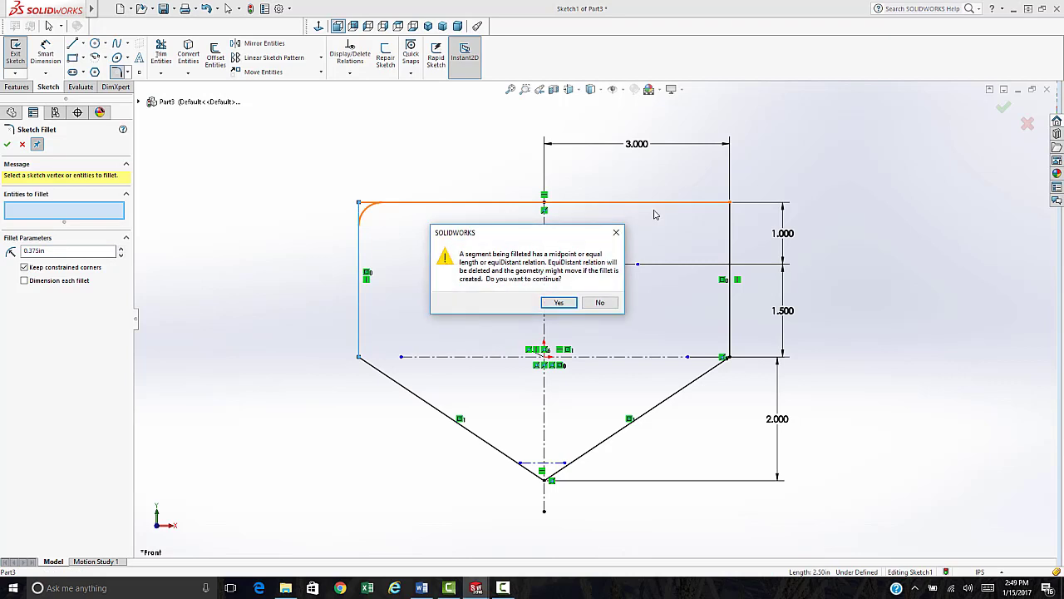
{"action": "left_click", "coordinate": [559, 301]}
{"action": "left_click", "coordinate": [729, 204]}
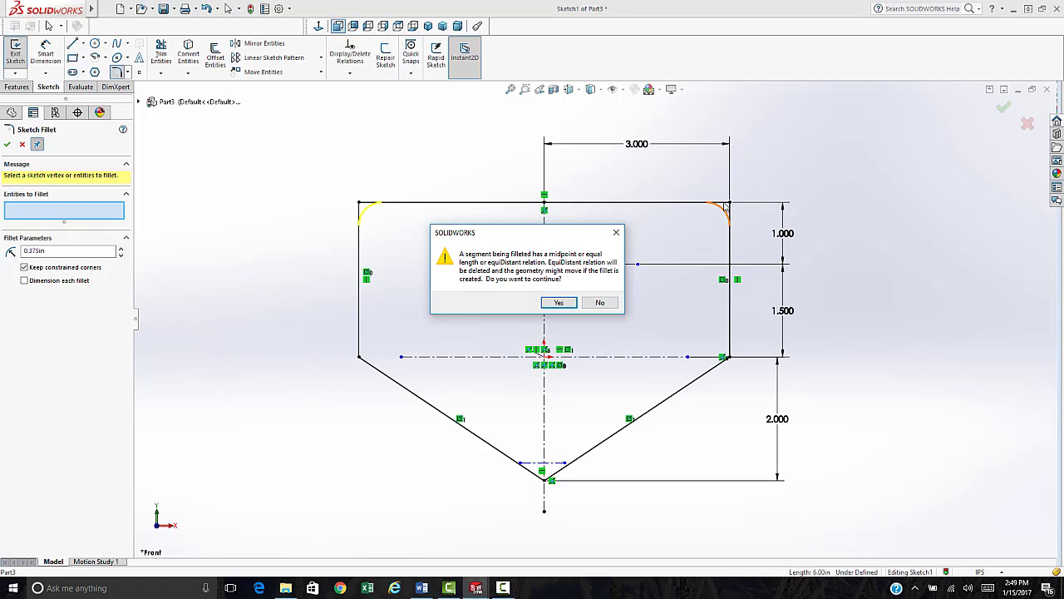
{"action": "left_click", "coordinate": [559, 303]}
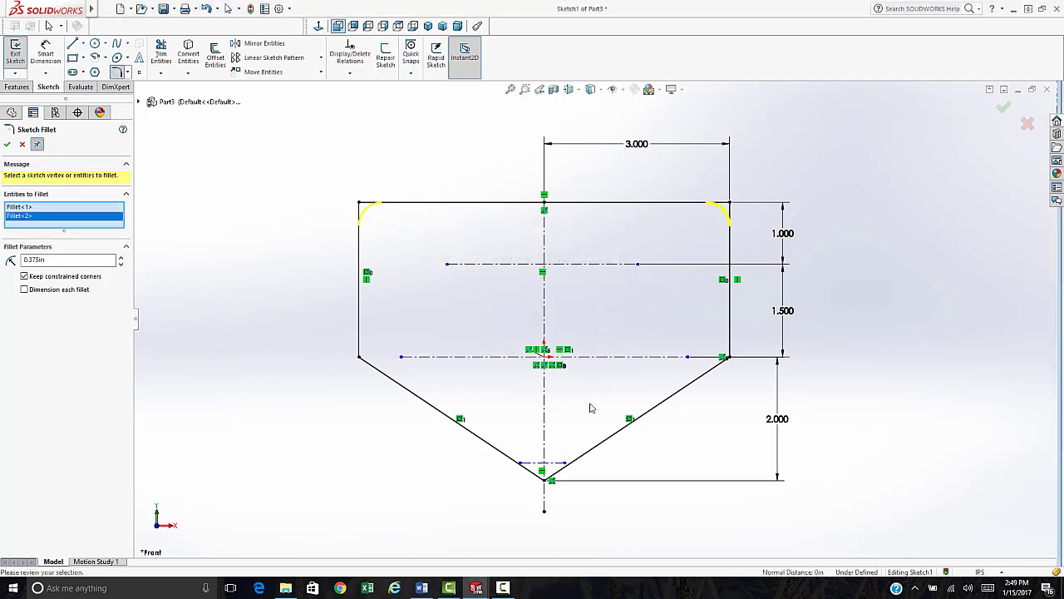
{"action": "left_click", "coordinate": [544, 478]}
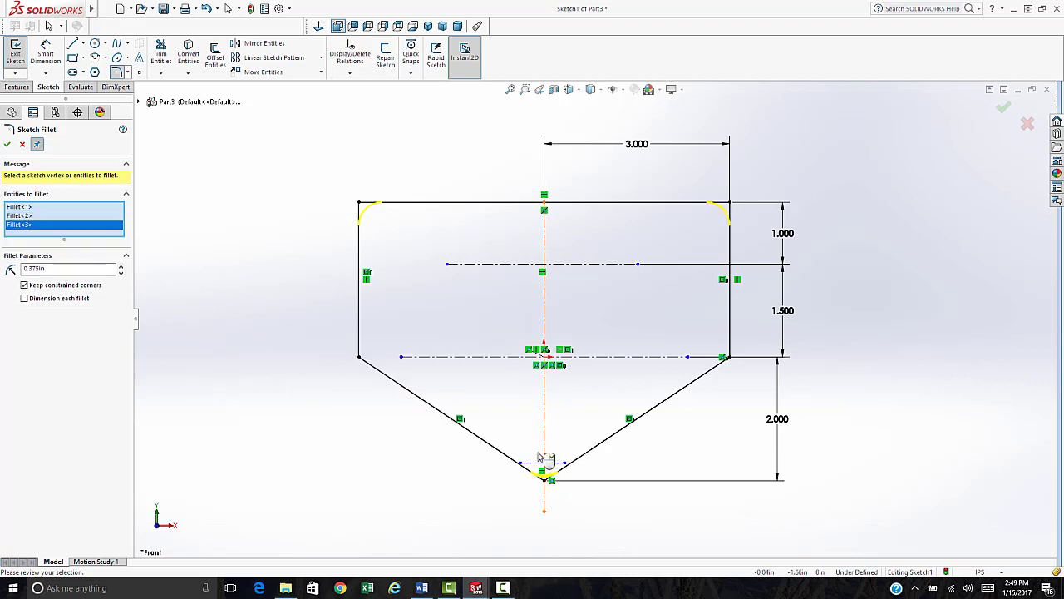
{"action": "left_click", "coordinate": [8, 145]}
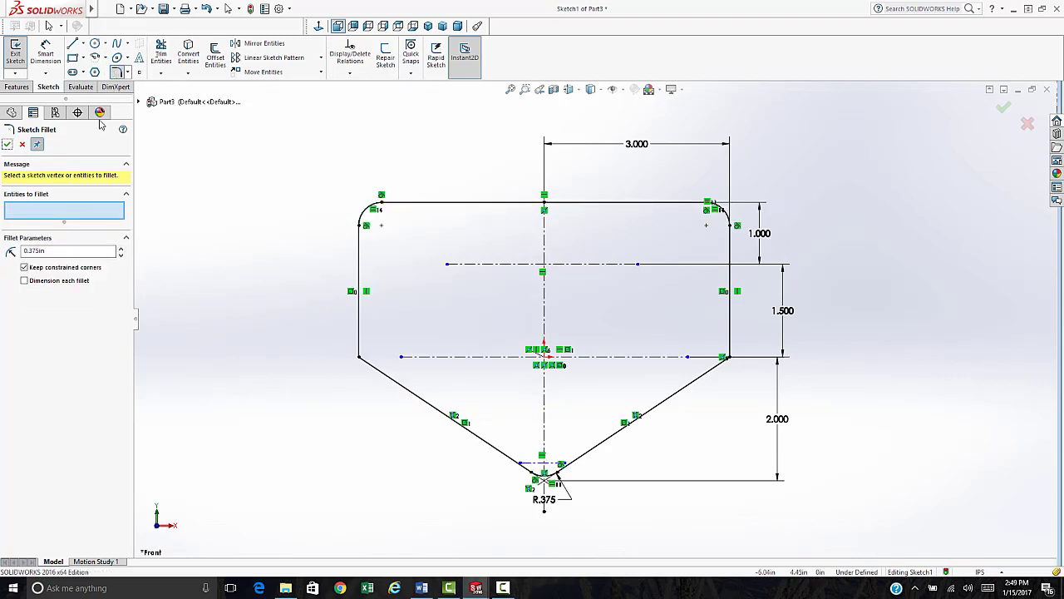
Apply 0.5 in sketch fillets to the two side corners where the vertical lines meet the sloped lines.
{"action": "left_click_drag", "start_coordinate": [48, 251], "coordinate": [4, 254]}
{"action": "left_click", "coordinate": [359, 357]}
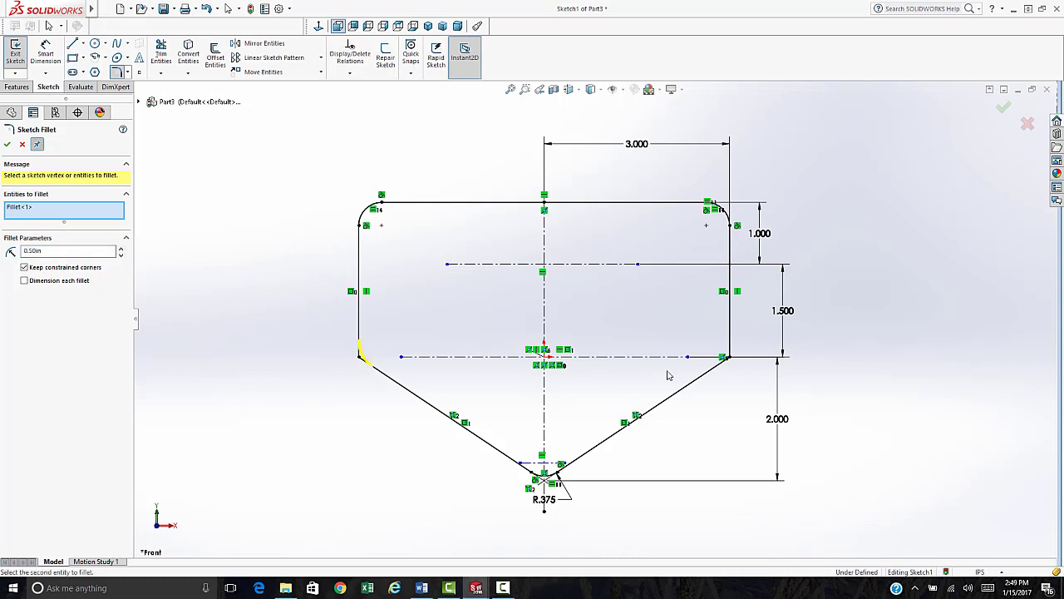
{"action": "left_click", "coordinate": [727, 358]}
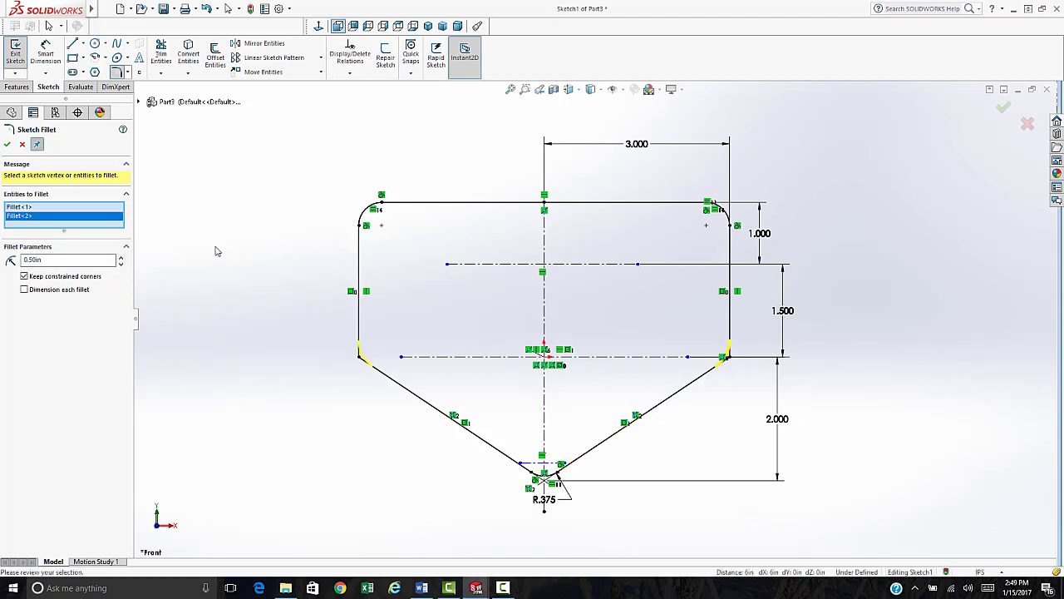
{"action": "left_click", "coordinate": [8, 145]}
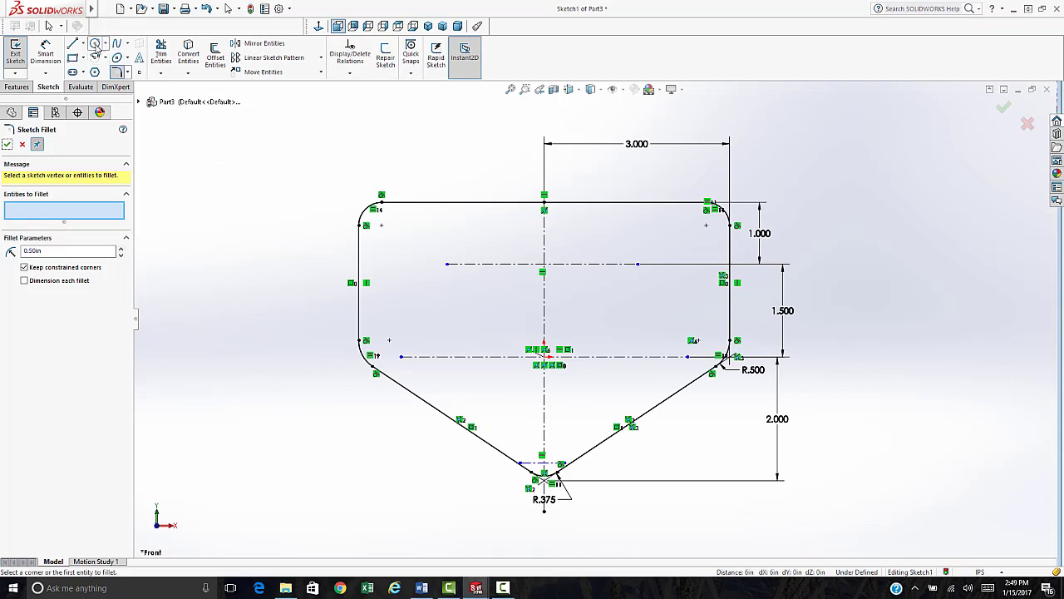
Sketch circles centered on the upper-left and lower-left fillet center points, the lower one about 0.43 in in radius.
{"action": "left_click", "coordinate": [95, 43]}
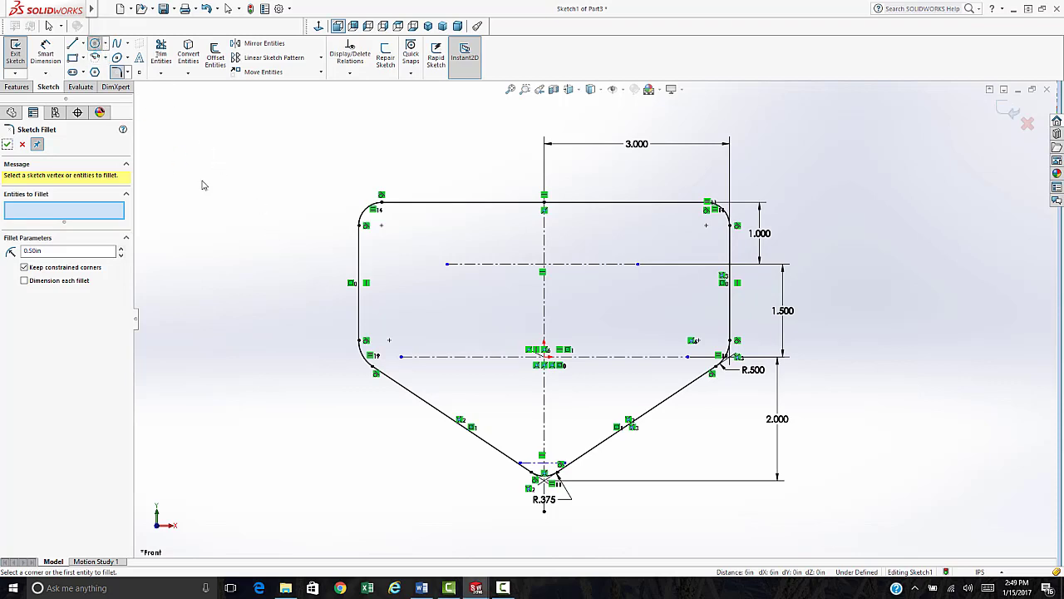
{"action": "left_click", "coordinate": [381, 224]}
{"action": "left_click", "coordinate": [397, 240]}
{"action": "left_click", "coordinate": [389, 340]}
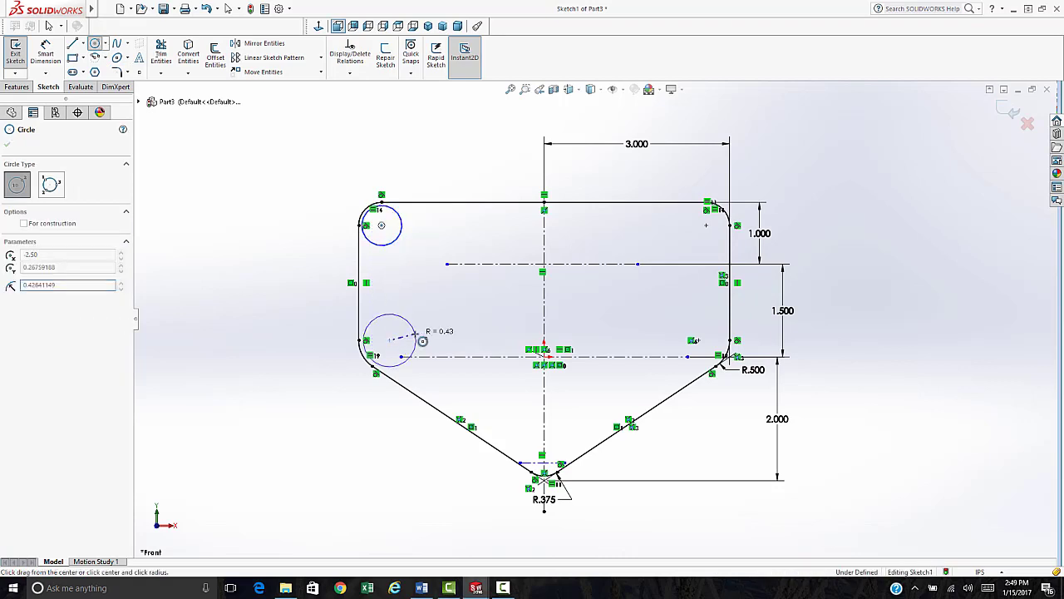
{"action": "left_click", "coordinate": [414, 333]}
Sketch a circle about 0.2 in in radius centered on the bottom fillet's center point.
{"action": "scroll", "coordinate": [555, 467], "scroll_direction": "down", "scroll_amount": 6}
{"action": "scroll", "coordinate": [515, 416], "scroll_direction": "down", "scroll_amount": 3}
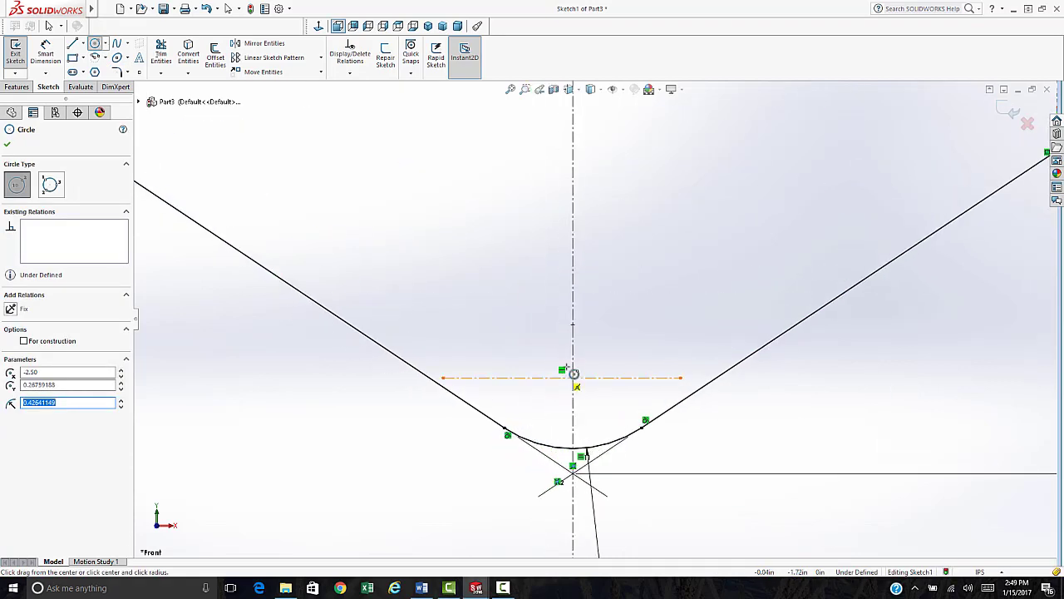
{"action": "left_click", "coordinate": [573, 325]}
{"action": "left_click", "coordinate": [620, 280]}
{"action": "scroll", "coordinate": [594, 311], "scroll_direction": "up", "scroll_amount": 6}
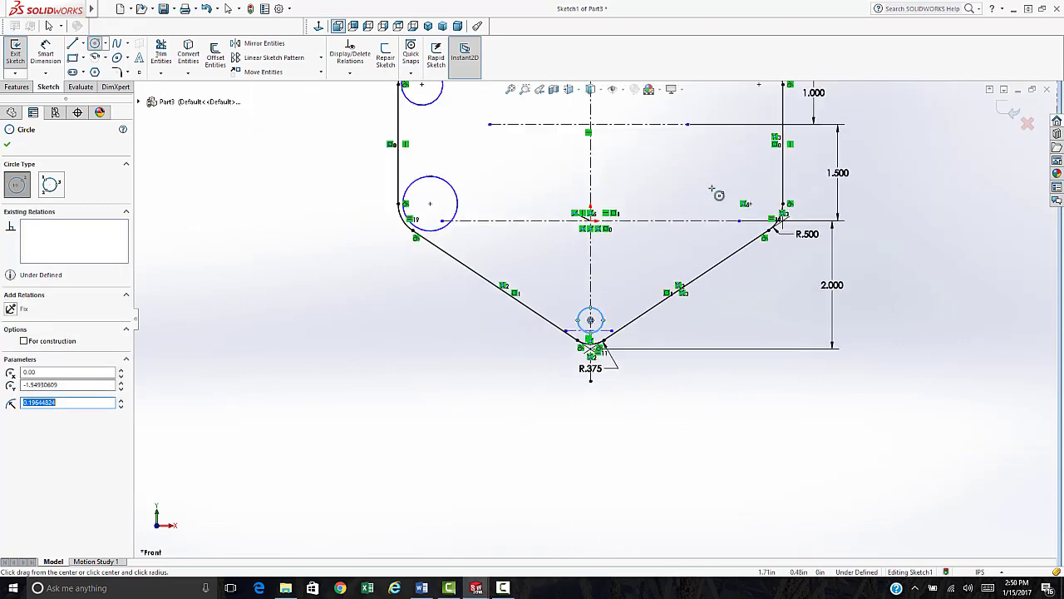
Sketch a circle about 0.21 in in radius centered on the lower-right fillet's center point.
{"action": "scroll", "coordinate": [743, 305], "scroll_direction": "down", "scroll_amount": 5}
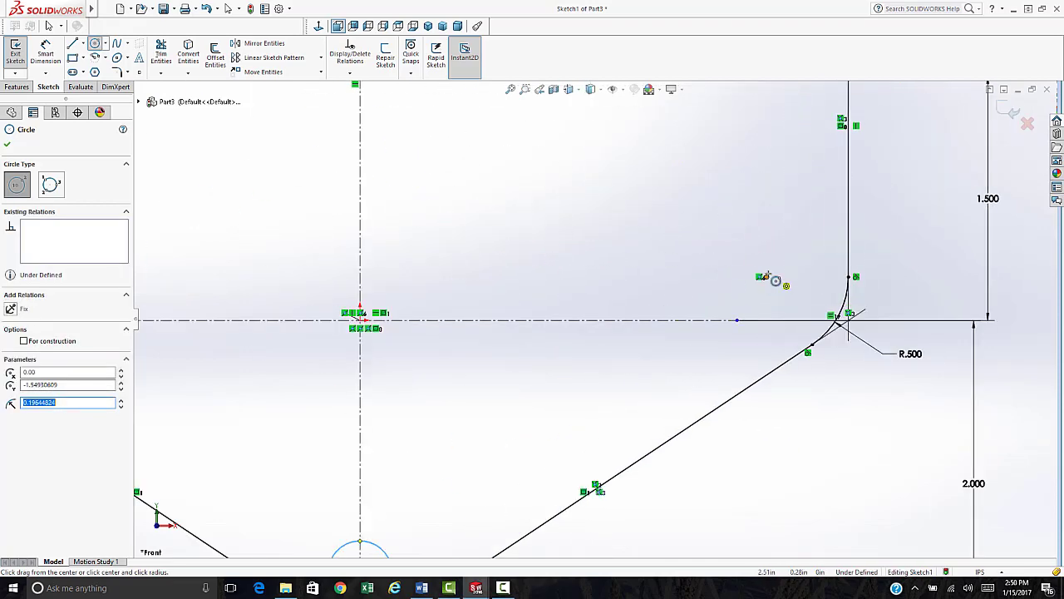
{"action": "scroll", "coordinate": [779, 298], "scroll_direction": "down", "scroll_amount": 3}
{"action": "left_click", "coordinate": [682, 262]}
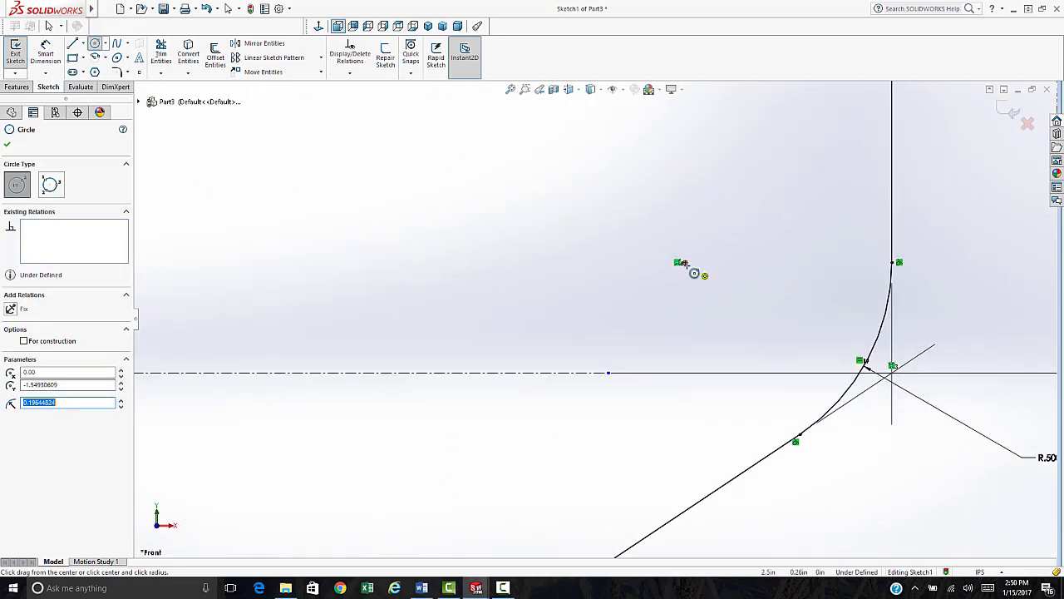
{"action": "left_click", "coordinate": [634, 204]}
{"action": "scroll", "coordinate": [656, 127], "scroll_direction": "up", "scroll_amount": 4}
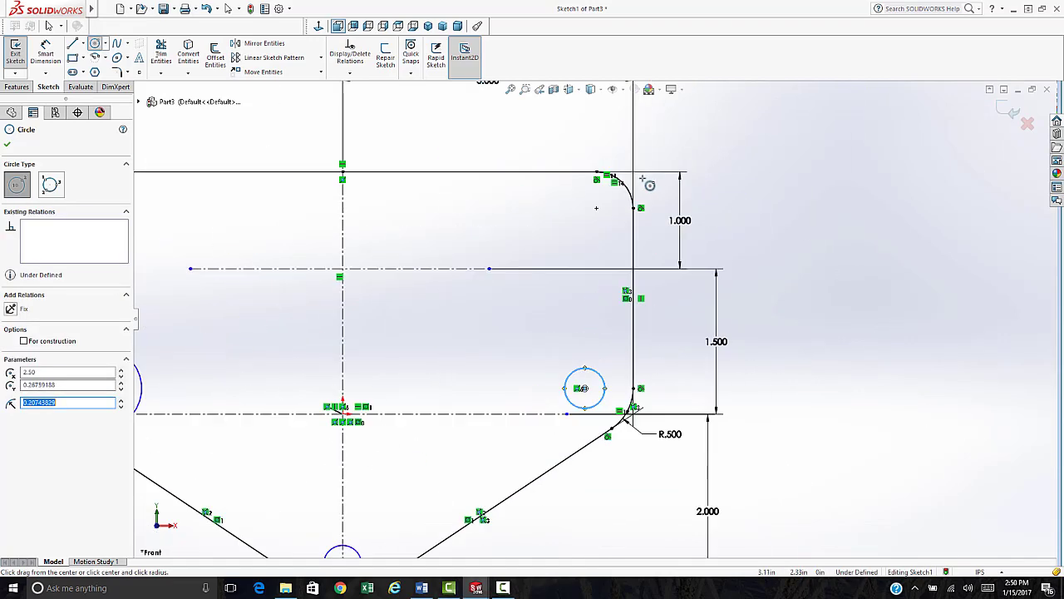
Sketch a circle about 0.36 in in radius centered on the upper-right fillet's center point and end the Circle command.
{"action": "scroll", "coordinate": [574, 249], "scroll_direction": "down", "scroll_amount": 3}
{"action": "left_click", "coordinate": [568, 241]}
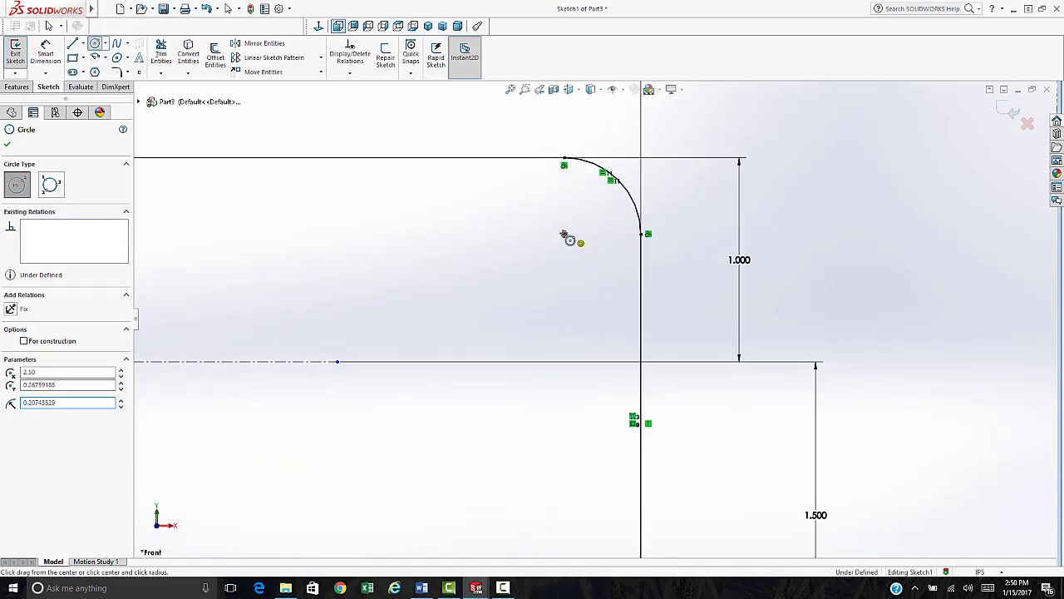
{"action": "left_click", "coordinate": [518, 290]}
{"action": "scroll", "coordinate": [518, 290], "scroll_direction": "up", "scroll_amount": 5}
{"action": "scroll", "coordinate": [583, 292], "scroll_direction": "down", "scroll_amount": 4}
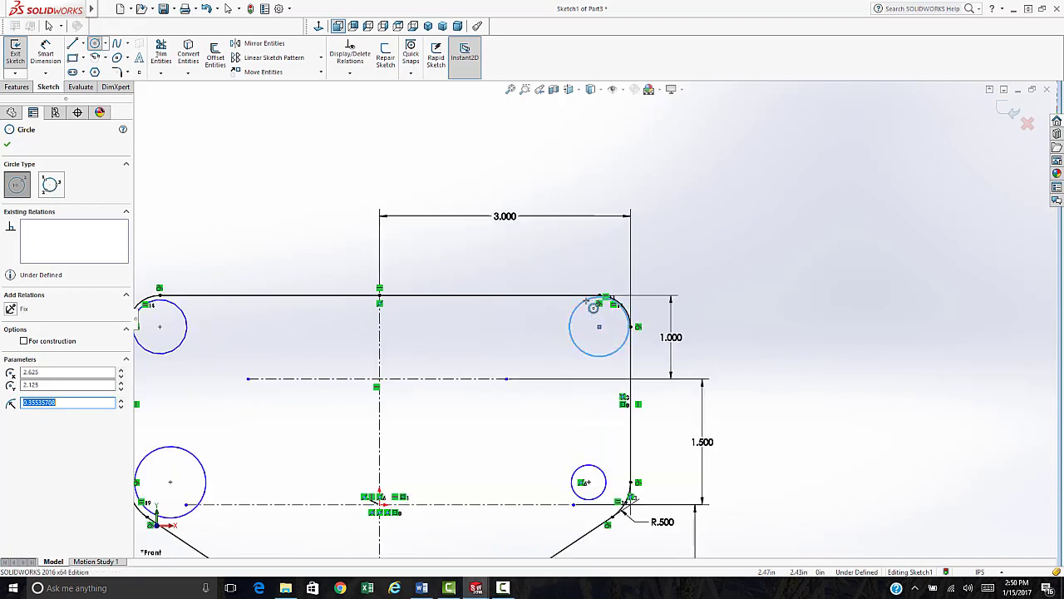
{"action": "key", "text": "Escape"}
Hide the sketch relation symbols in the graphics view.
{"action": "mouse_move", "coordinate": [103, 10]}
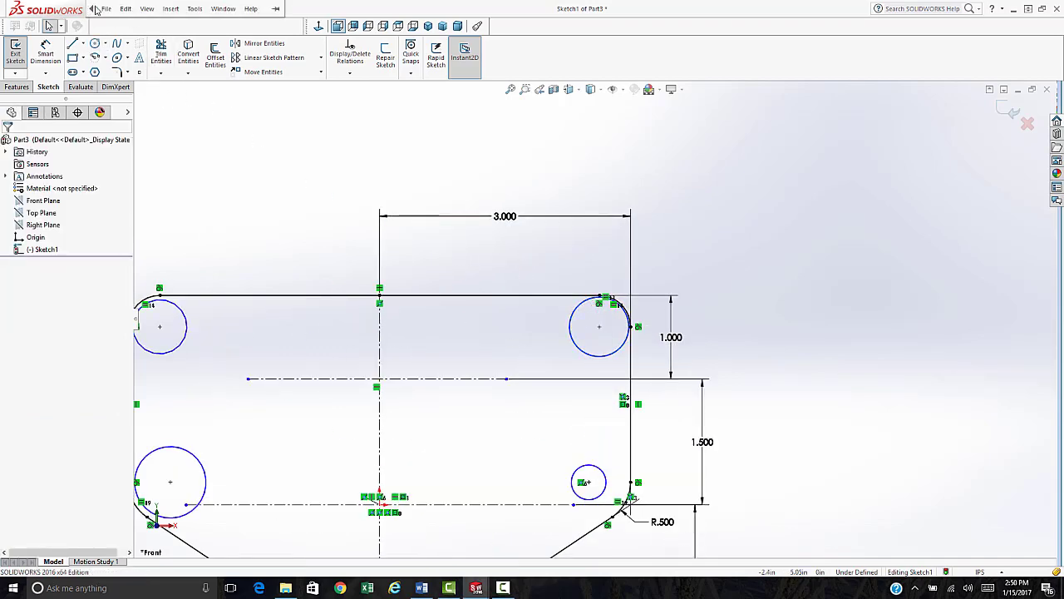
{"action": "left_click", "coordinate": [146, 9]}
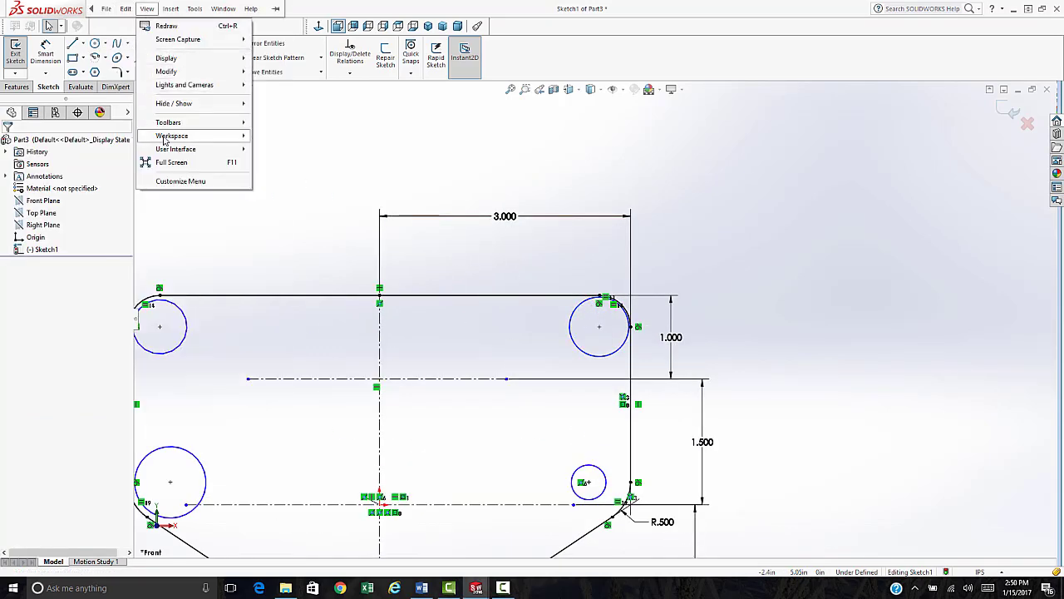
{"action": "mouse_move", "coordinate": [195, 106]}
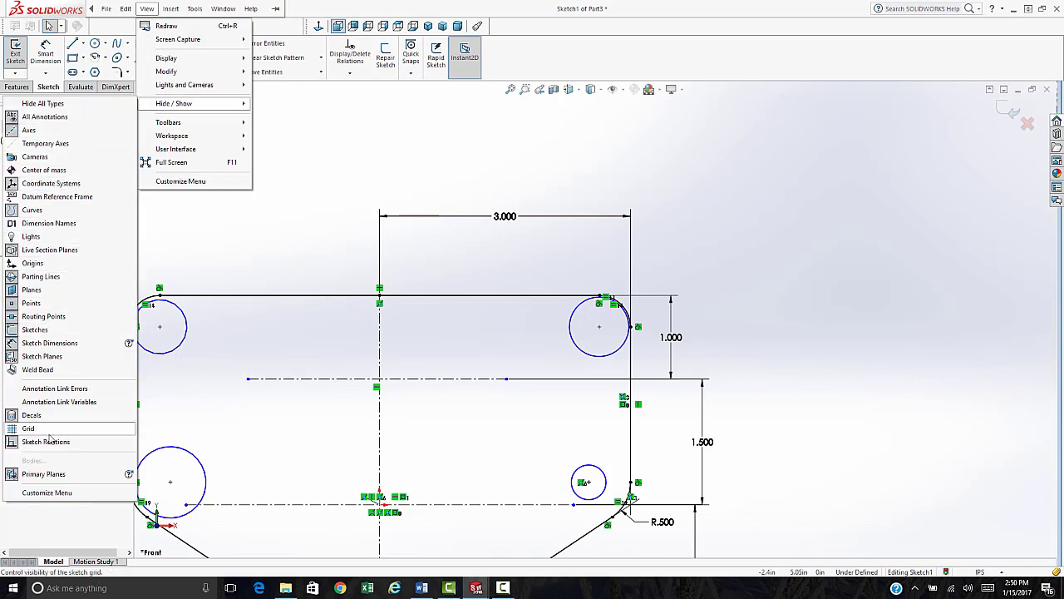
{"action": "left_click", "coordinate": [9, 445]}
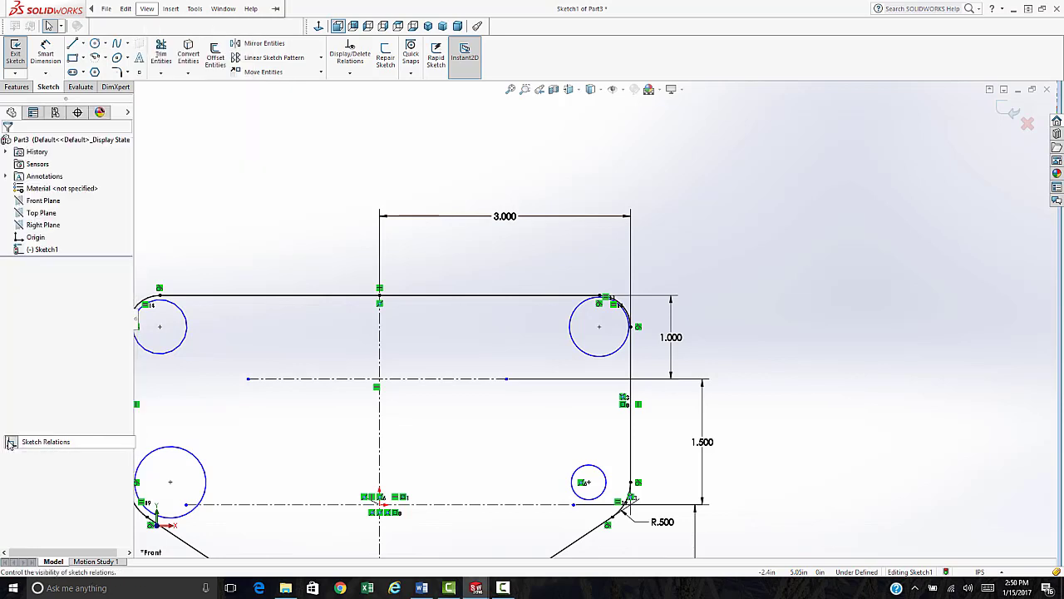
Add an Equal relation between all five corner circles.
{"action": "scroll", "coordinate": [394, 420], "scroll_direction": "up", "scroll_amount": 5}
{"action": "scroll", "coordinate": [432, 421], "scroll_direction": "down", "scroll_amount": 4}
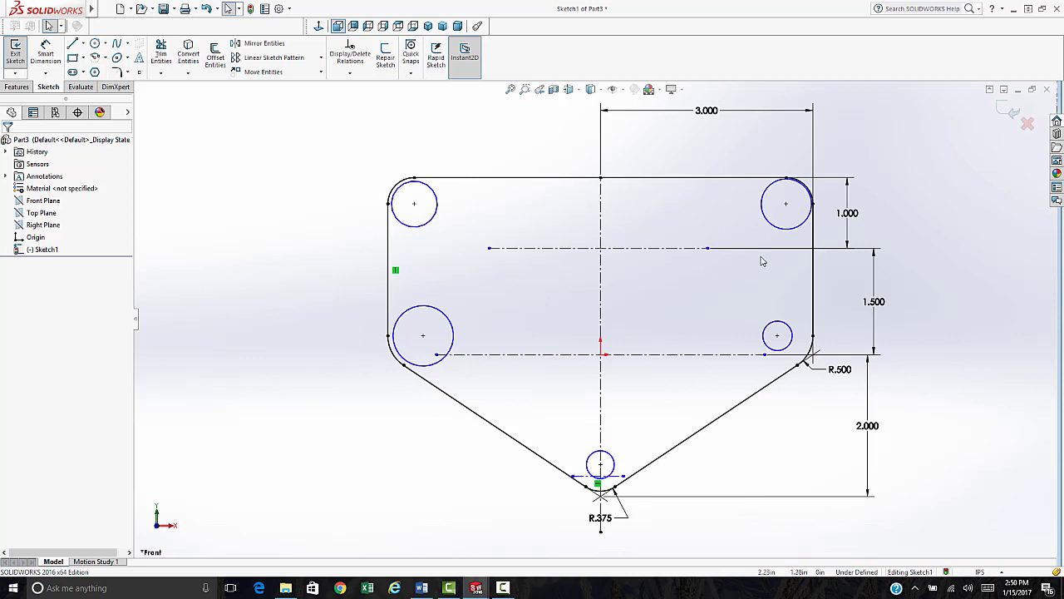
{"action": "left_click", "coordinate": [782, 229]}
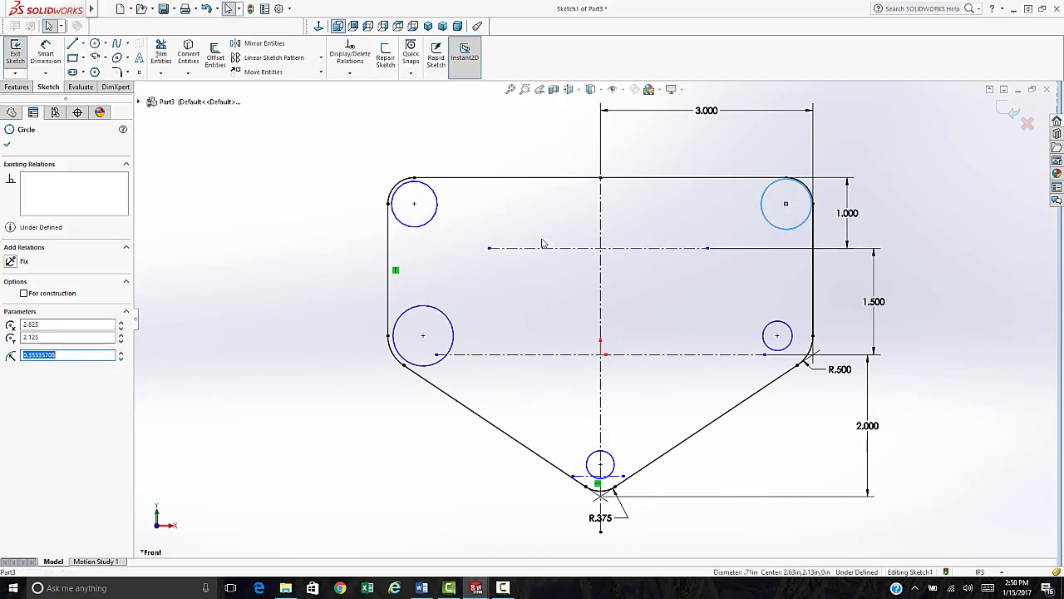
{"action": "left_click", "coordinate": [434, 219], "text": "ctrl"}
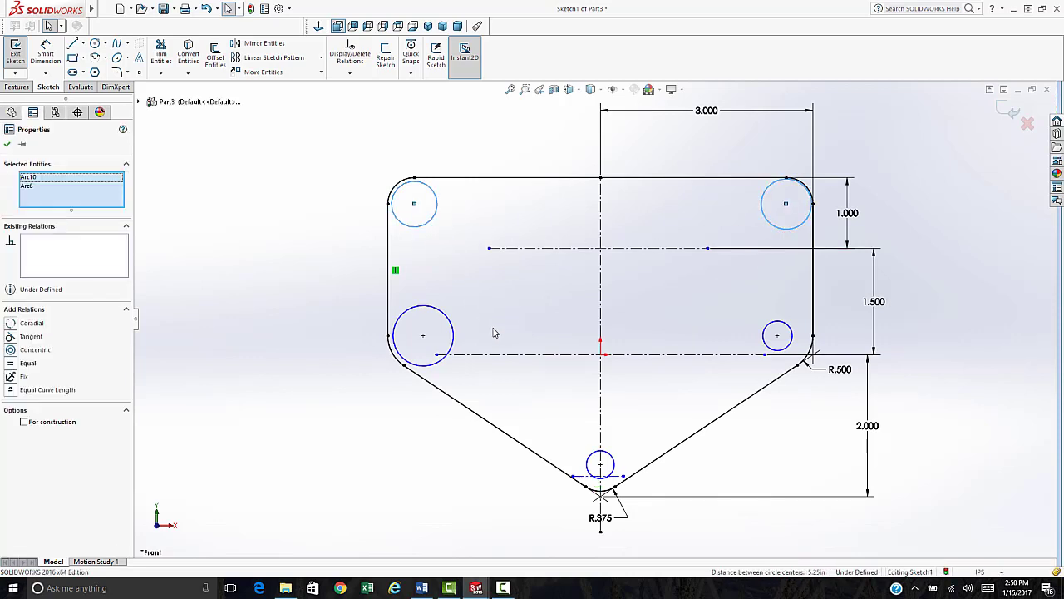
{"action": "left_click", "coordinate": [454, 332], "text": "ctrl"}
{"action": "left_click", "coordinate": [602, 453], "text": "ctrl"}
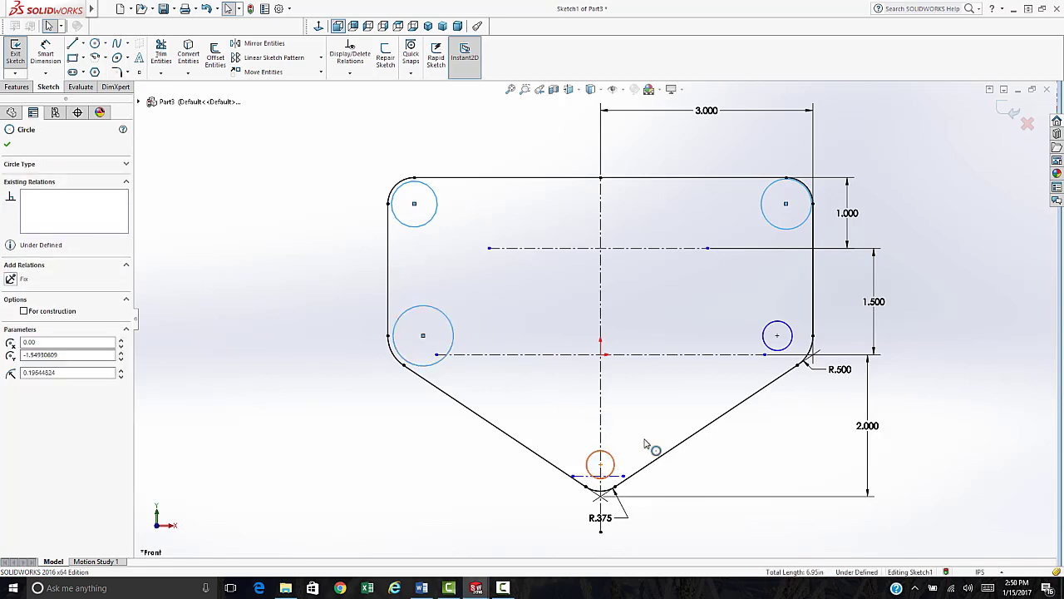
{"action": "left_click", "coordinate": [767, 344], "text": "ctrl"}
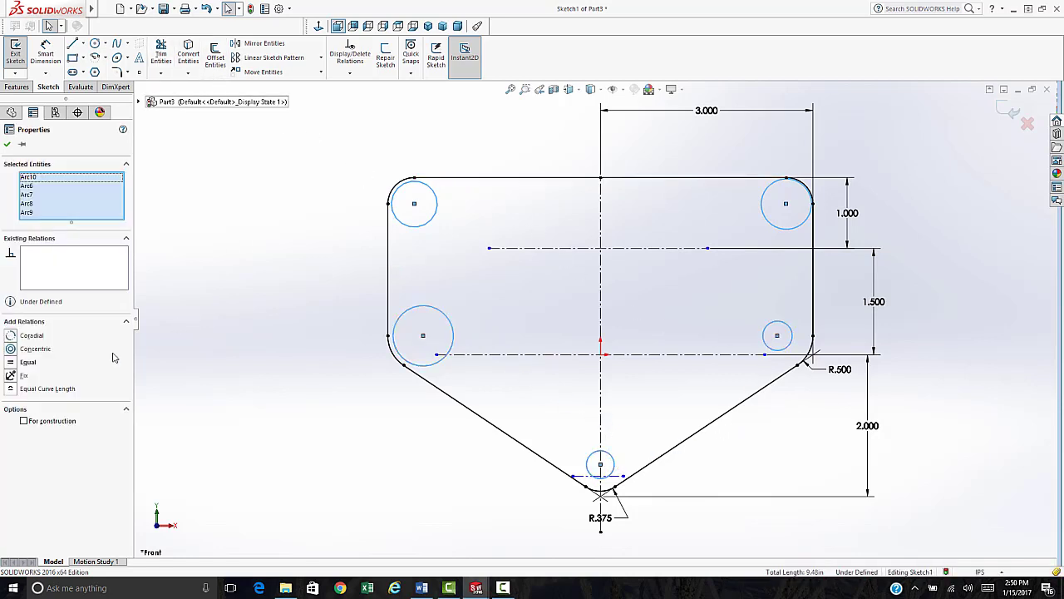
{"action": "left_click", "coordinate": [12, 363]}
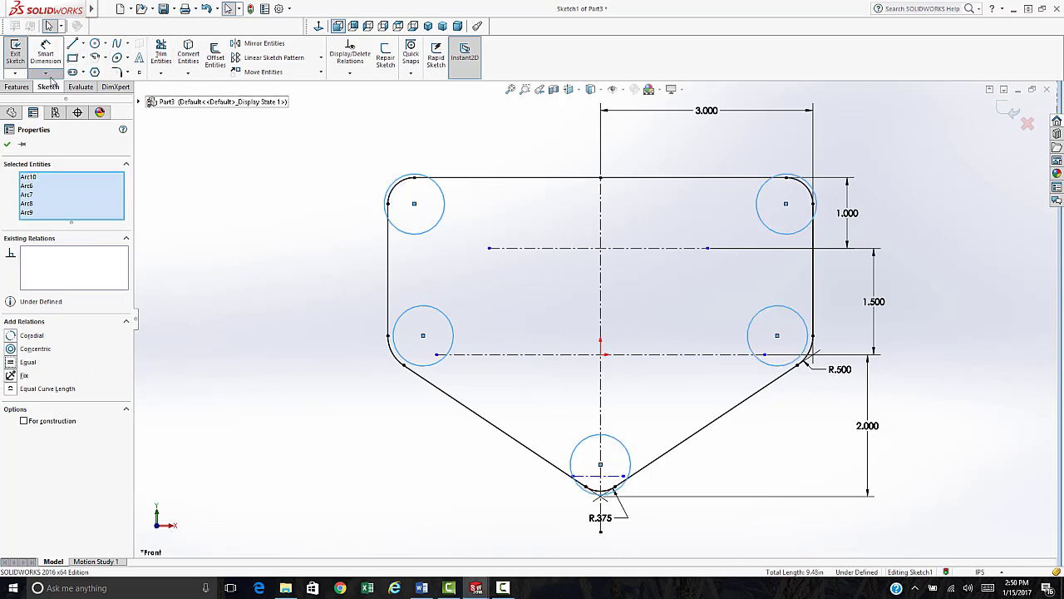
Dimension the upper-left circle's diameter as 0.375 in.
{"action": "left_click", "coordinate": [46, 74]}
{"action": "left_click", "coordinate": [56, 86]}
{"action": "left_click", "coordinate": [384, 213]}
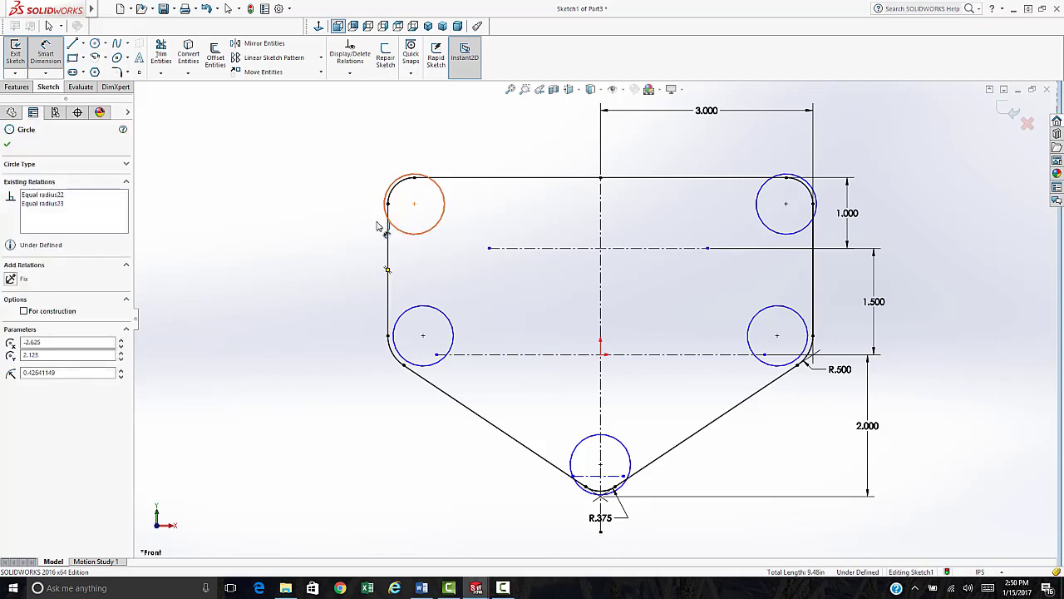
{"action": "left_click", "coordinate": [316, 170]}
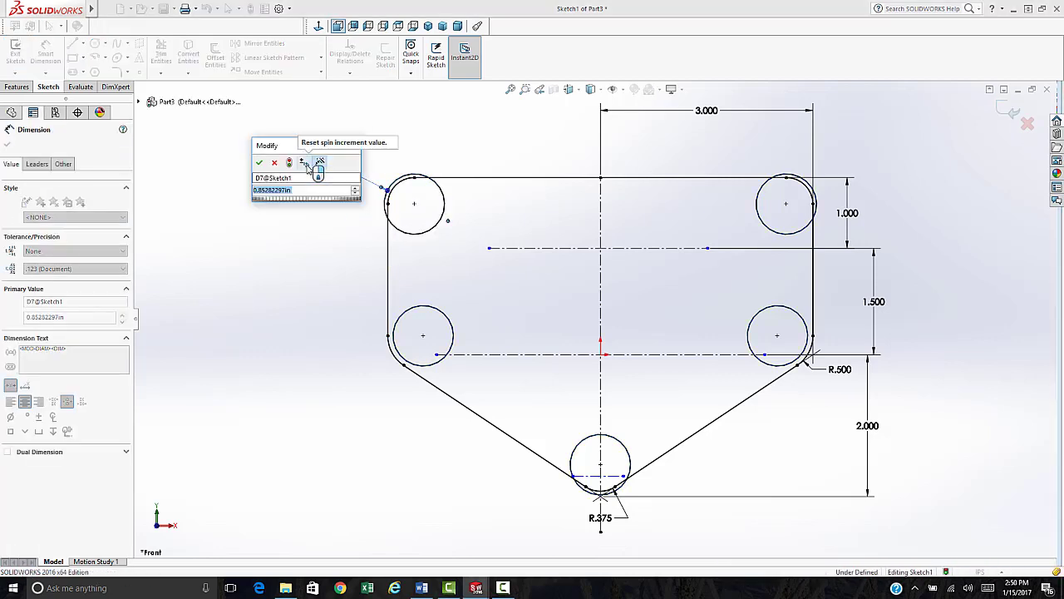
{"action": "type", "text": ".375"}
{"action": "key", "text": "Return"}
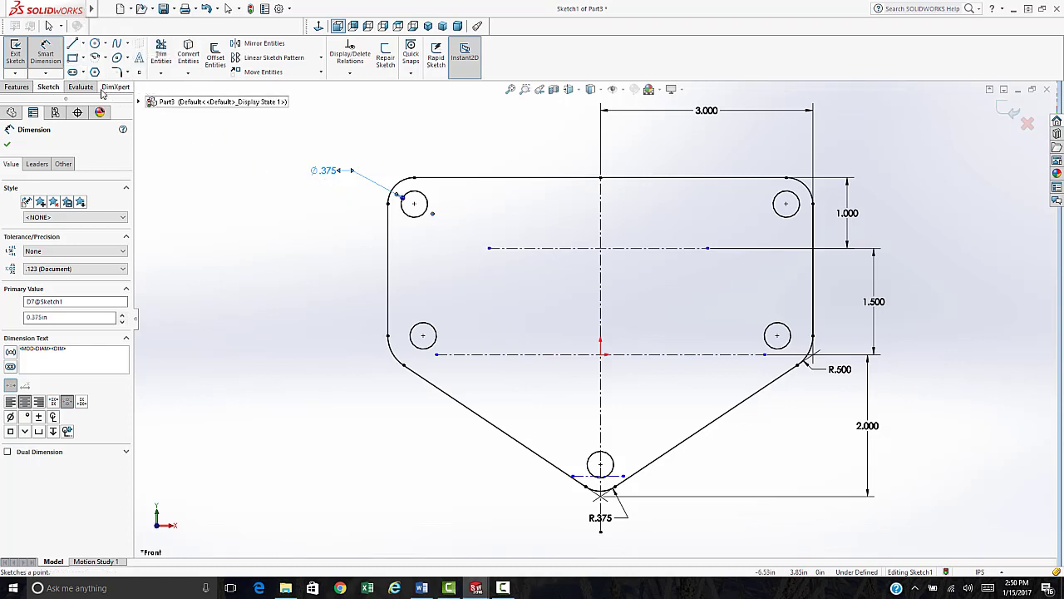
Sketch a horizontal centerpoint straight slot centered on the origin, about 2.87 in between arc centers and 0.70 in wide.
{"action": "left_click", "coordinate": [73, 73]}
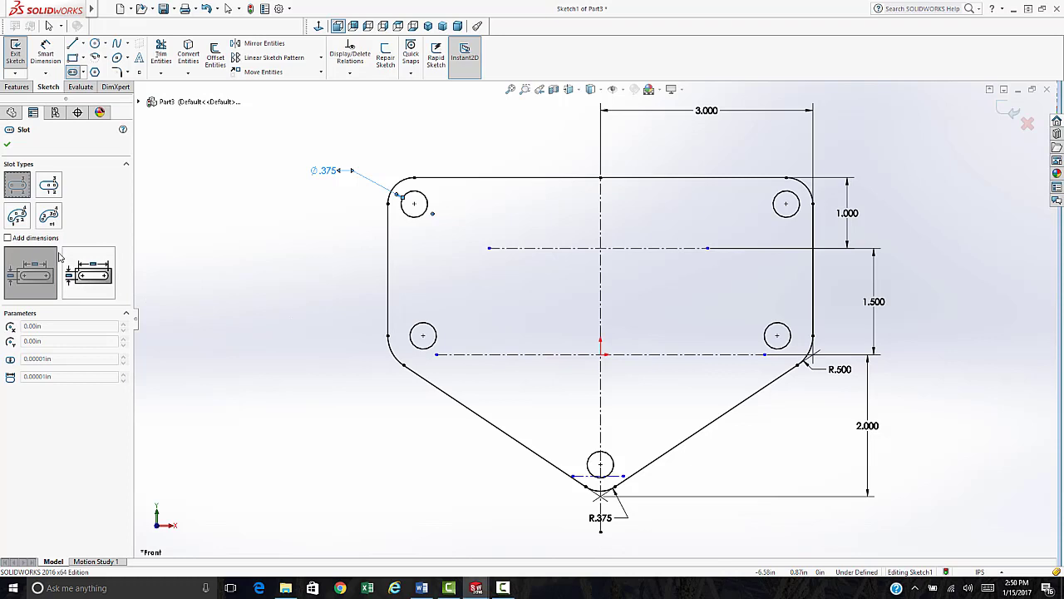
{"action": "left_click", "coordinate": [49, 184]}
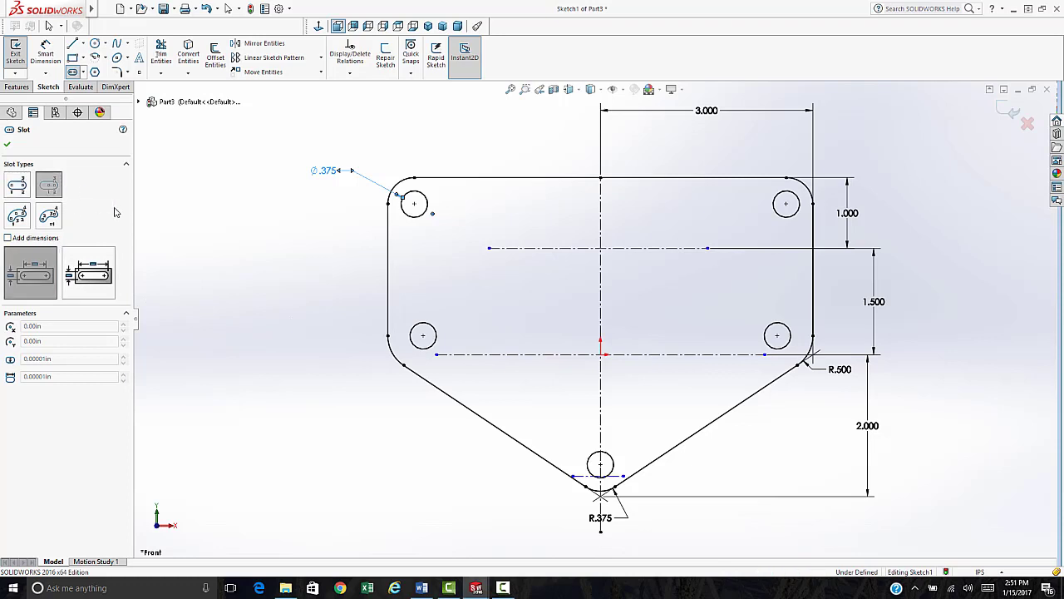
{"action": "left_click", "coordinate": [600, 354]}
{"action": "left_click", "coordinate": [498, 354]}
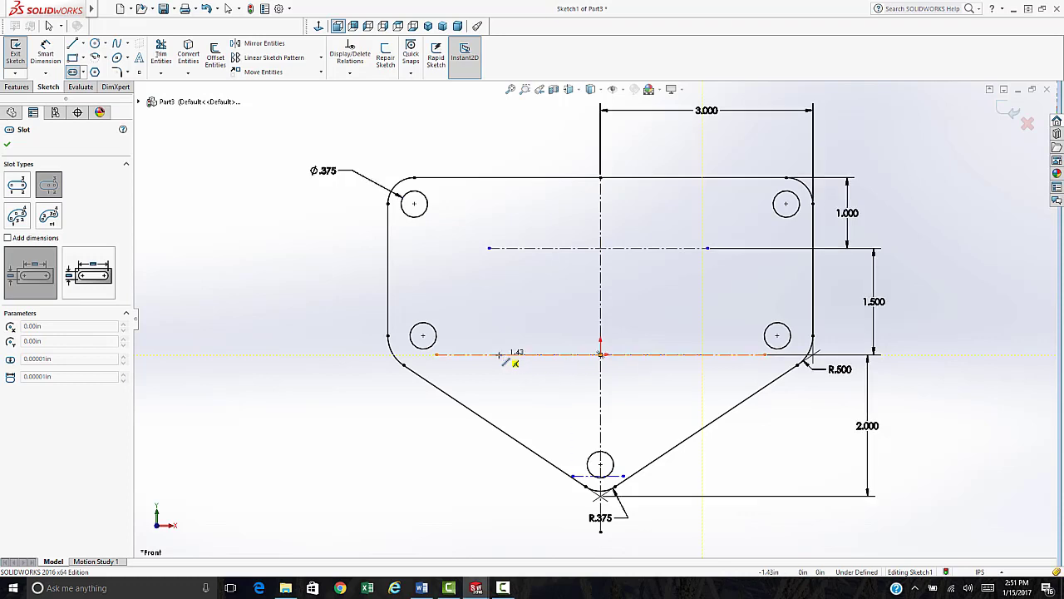
{"action": "left_click", "coordinate": [503, 335]}
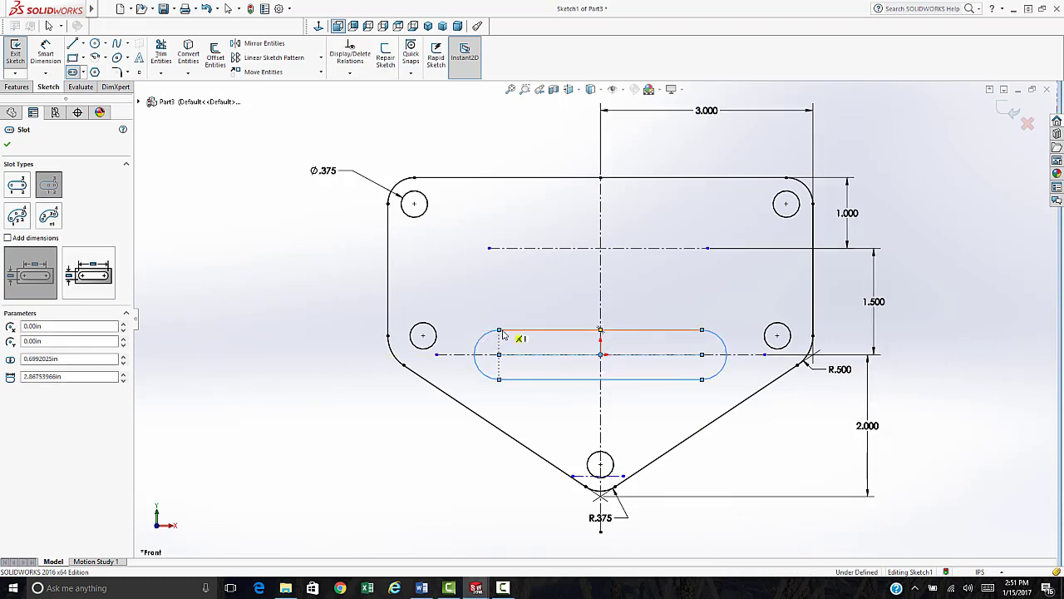
{"action": "key", "text": "Escape"}
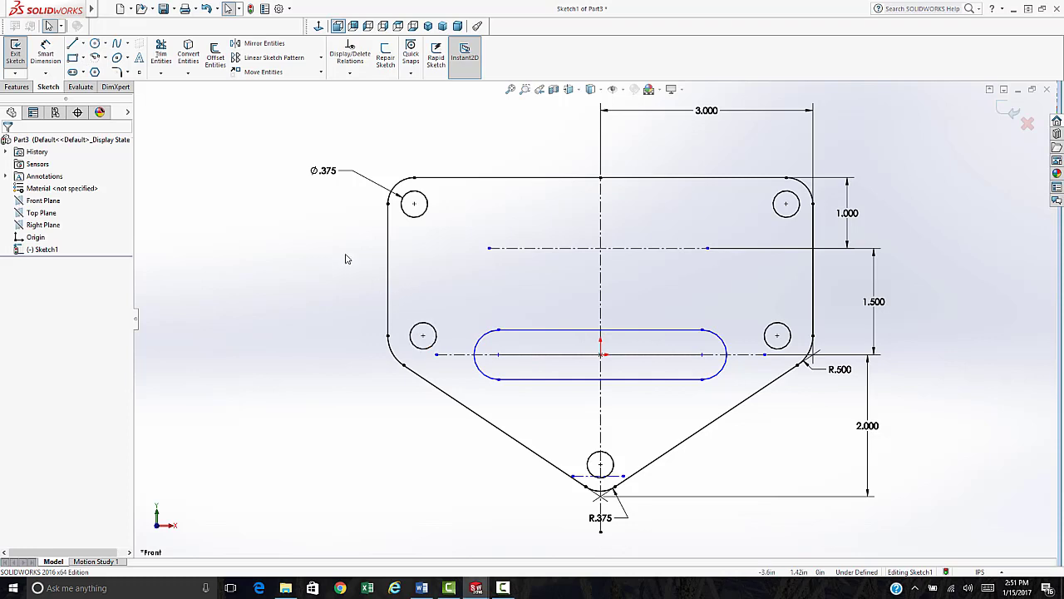
Dimension the radius of the slot's left end arc as 0.25 in.
{"action": "left_click", "coordinate": [46, 72]}
{"action": "left_click", "coordinate": [52, 59]}
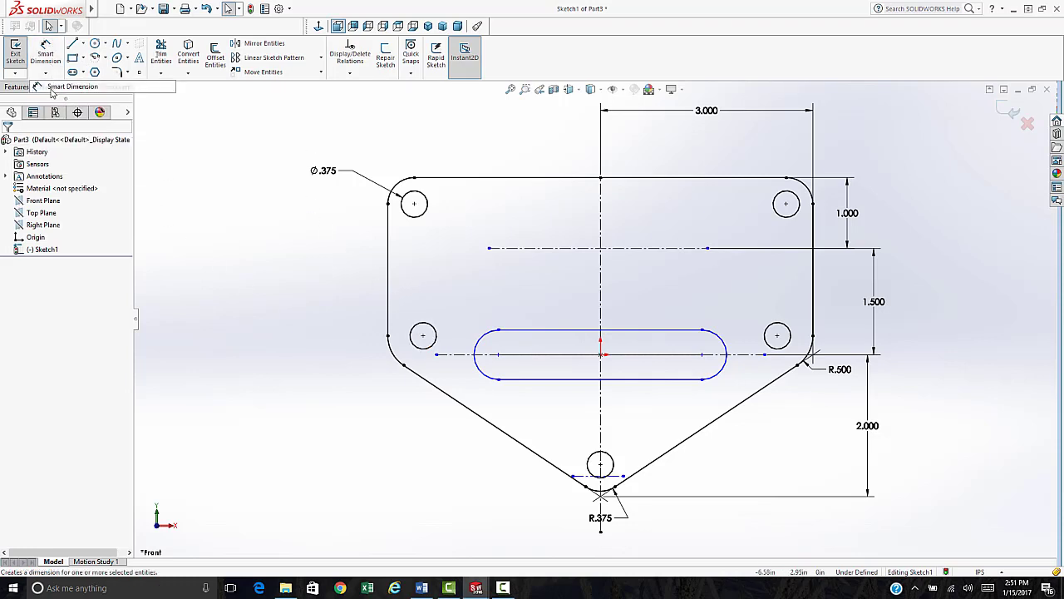
{"action": "left_click", "coordinate": [485, 376]}
{"action": "left_click", "coordinate": [411, 445]}
{"action": "type", "text": ".25"}
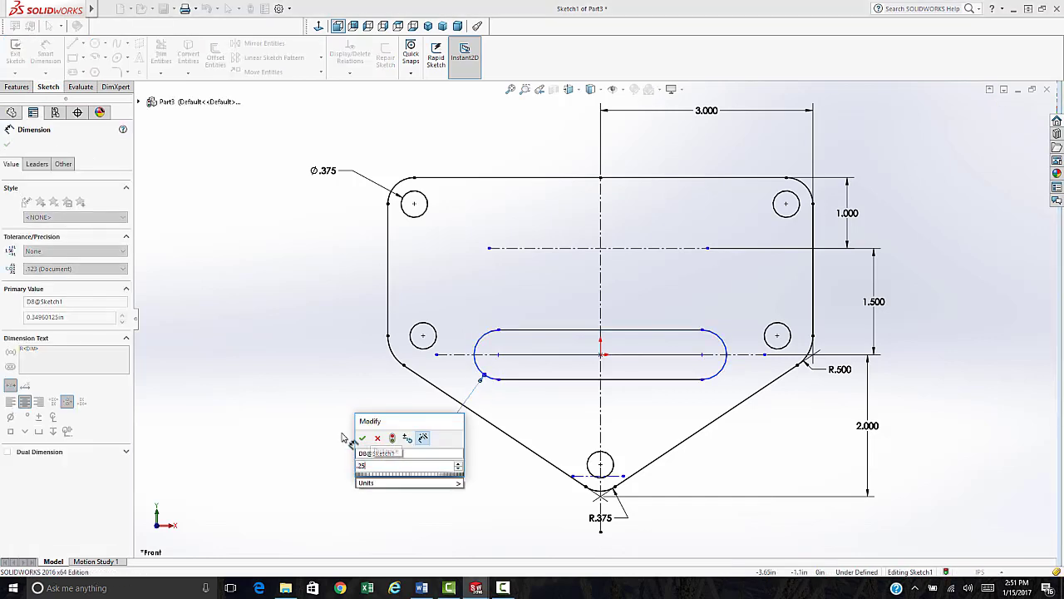
{"action": "key", "text": "Return"}
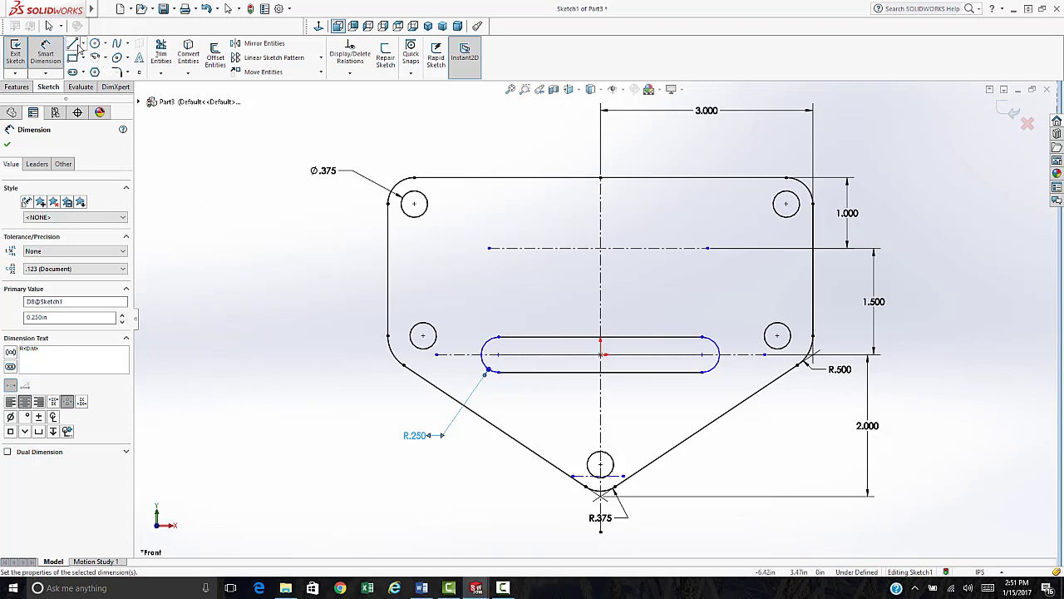
Dimension the horizontal distance from the vertical centerline to the slot's right arc center as 1.5 in.
{"action": "left_click", "coordinate": [610, 325]}
{"action": "left_click", "coordinate": [702, 354]}
{"action": "left_click", "coordinate": [657, 316]}
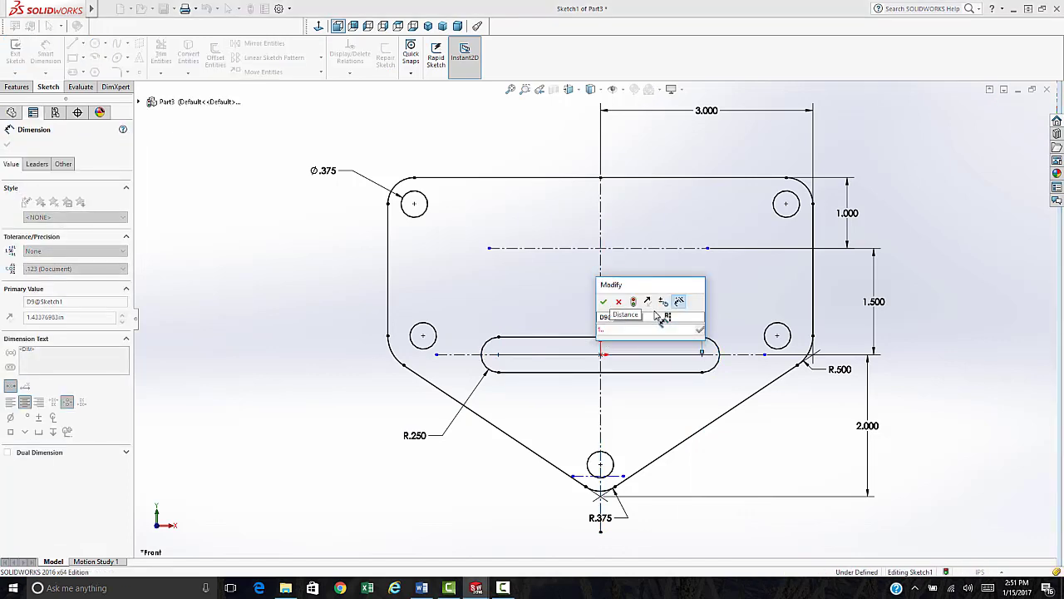
{"action": "type", "text": "1.5"}
{"action": "key", "text": "Return"}
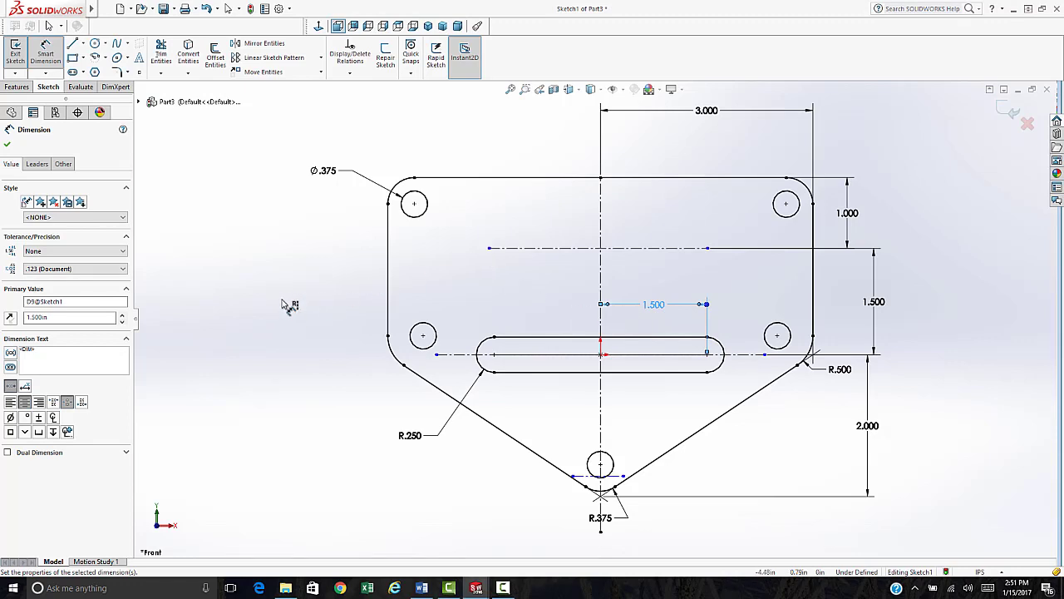
Sketch an inscribed-circle hexagon about 0.94 in across flats, centered on the upper centerline's left endpoint, and make its top edge horizontal.
{"action": "left_click", "coordinate": [95, 72]}
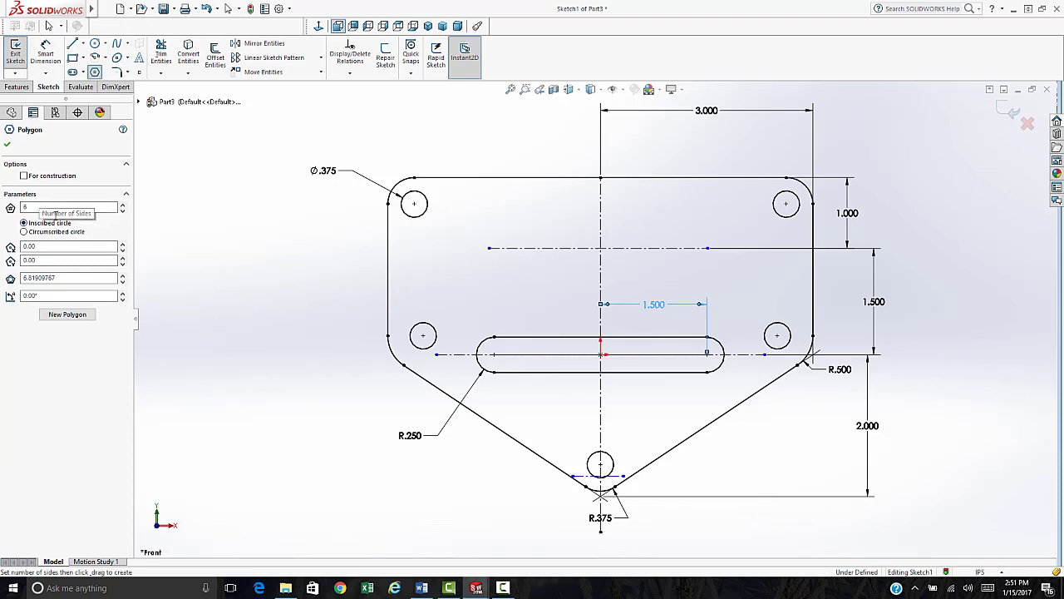
{"action": "left_click", "coordinate": [489, 248]}
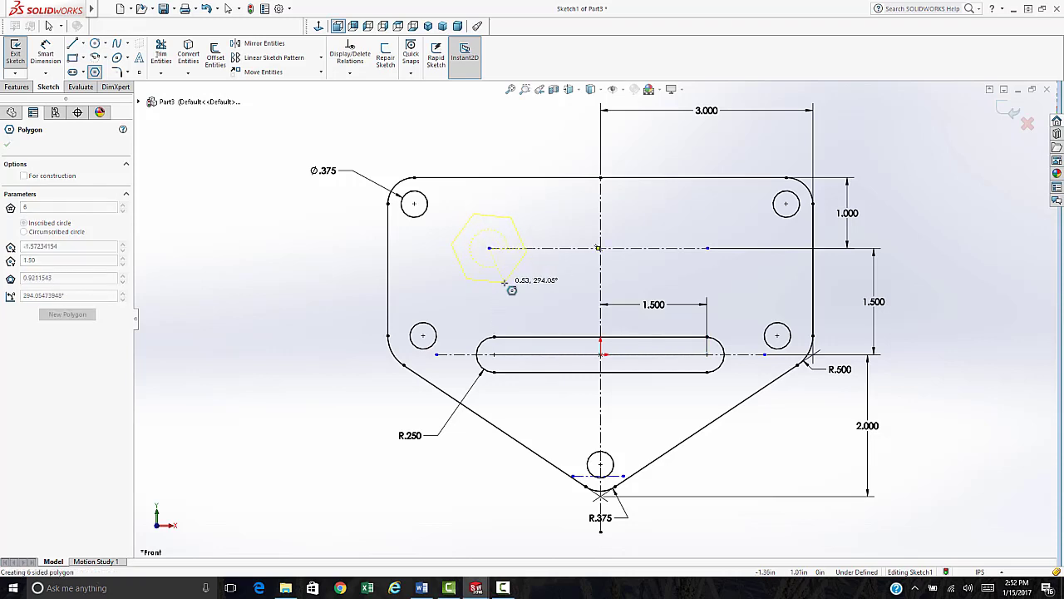
{"action": "left_click", "coordinate": [502, 283]}
{"action": "key", "text": "Escape"}
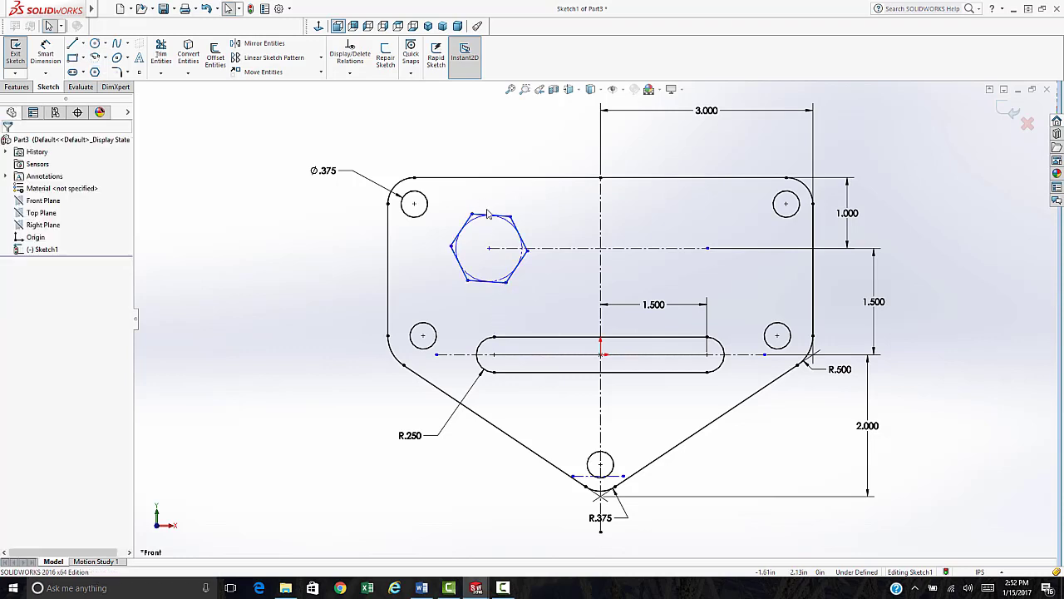
{"action": "left_click", "coordinate": [491, 214]}
{"action": "left_click", "coordinate": [34, 261]}
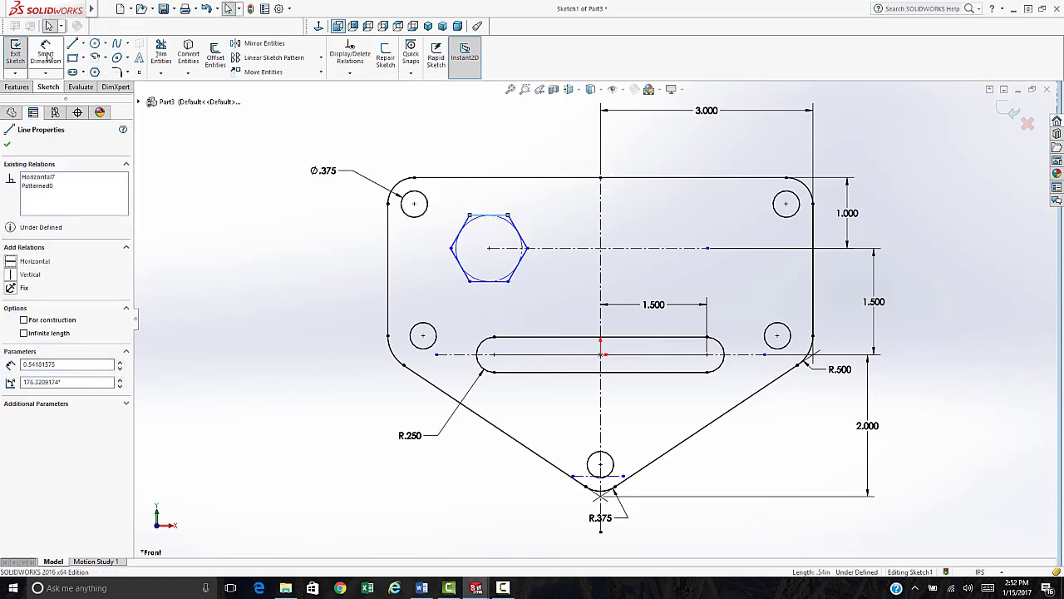
Dimension the distance from the hexagon's center to the vertical centerline as 1.000 in.
{"action": "key", "text": "s"}
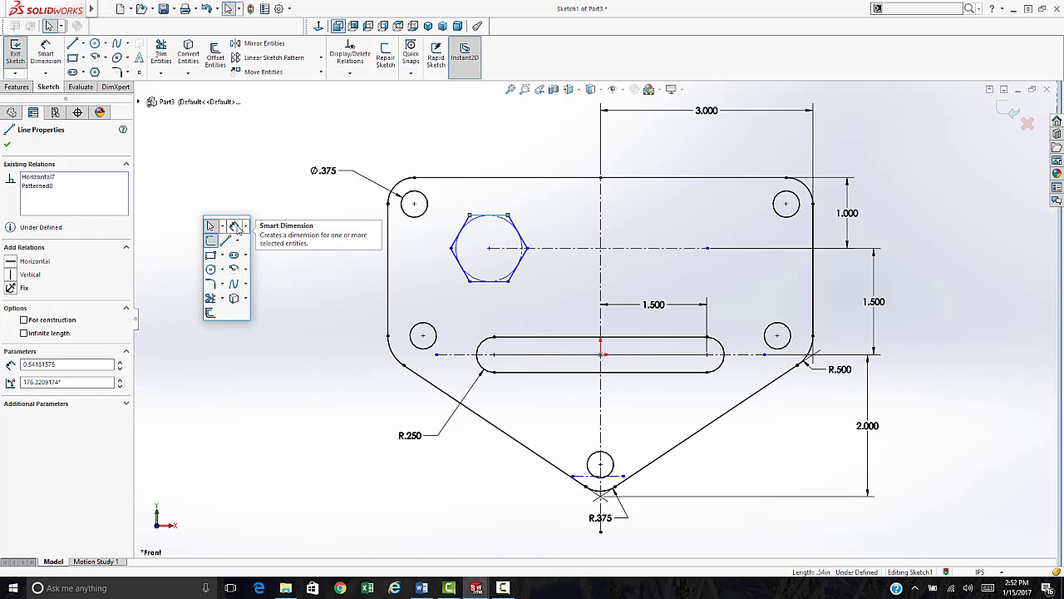
{"action": "left_click", "coordinate": [236, 227]}
{"action": "left_click", "coordinate": [490, 281]}
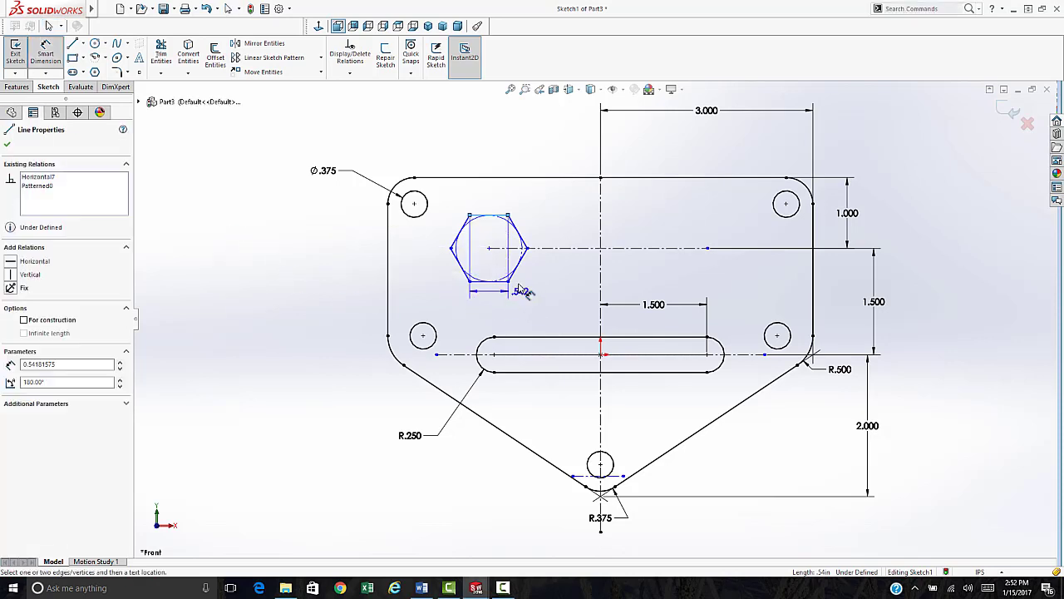
{"action": "key", "text": "Escape"}
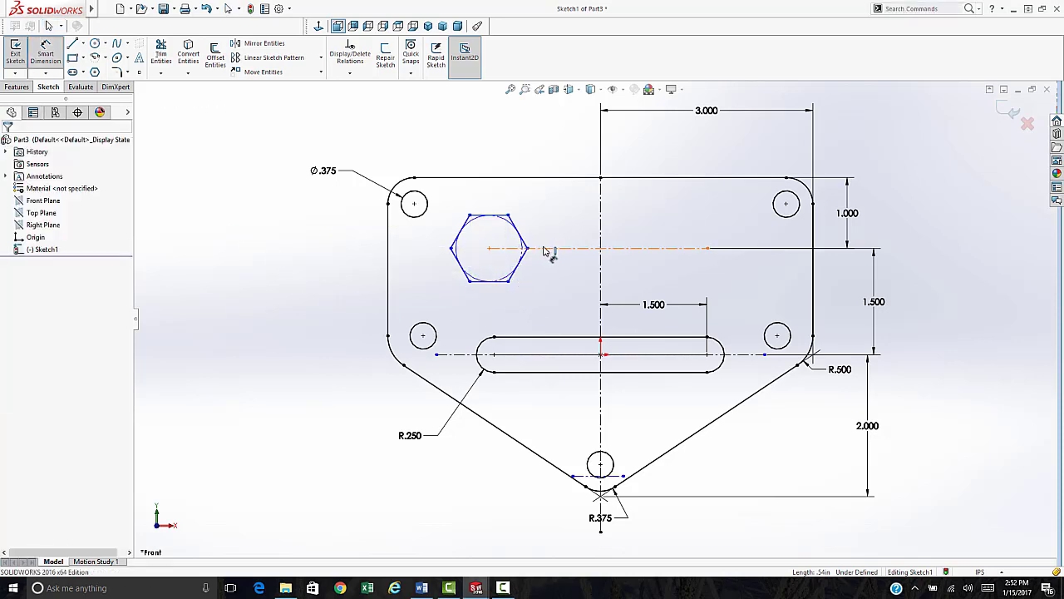
{"action": "left_click", "coordinate": [489, 248]}
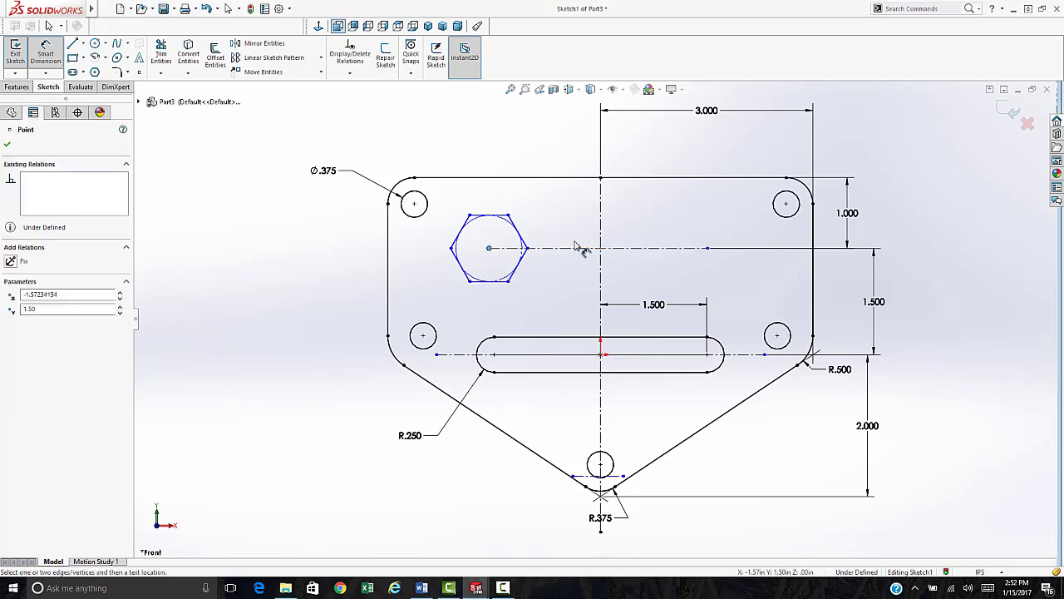
{"action": "left_click", "coordinate": [599, 230]}
{"action": "left_click", "coordinate": [544, 196]}
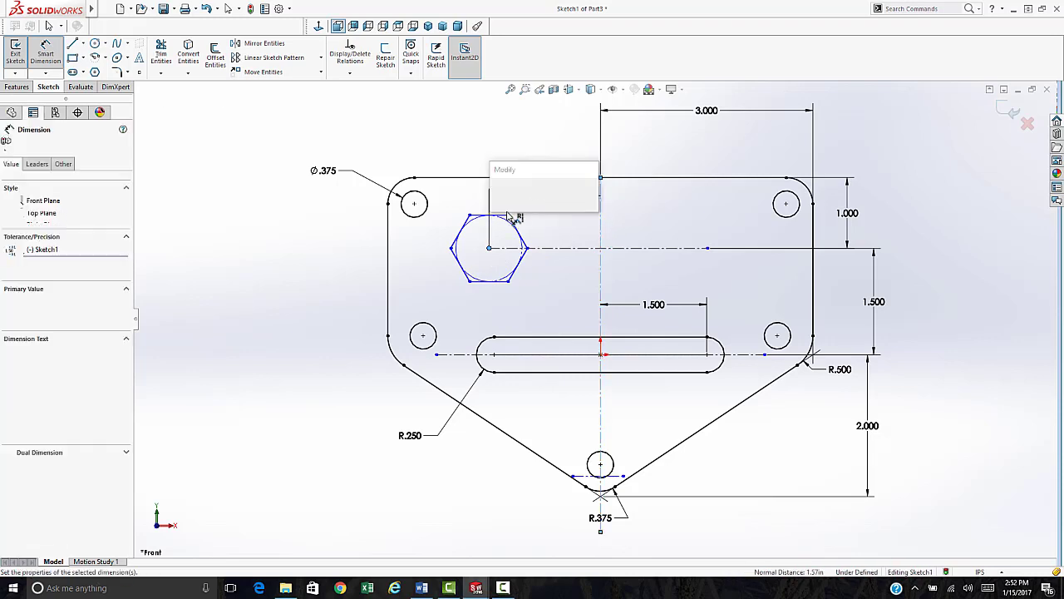
{"action": "key", "text": "Return"}
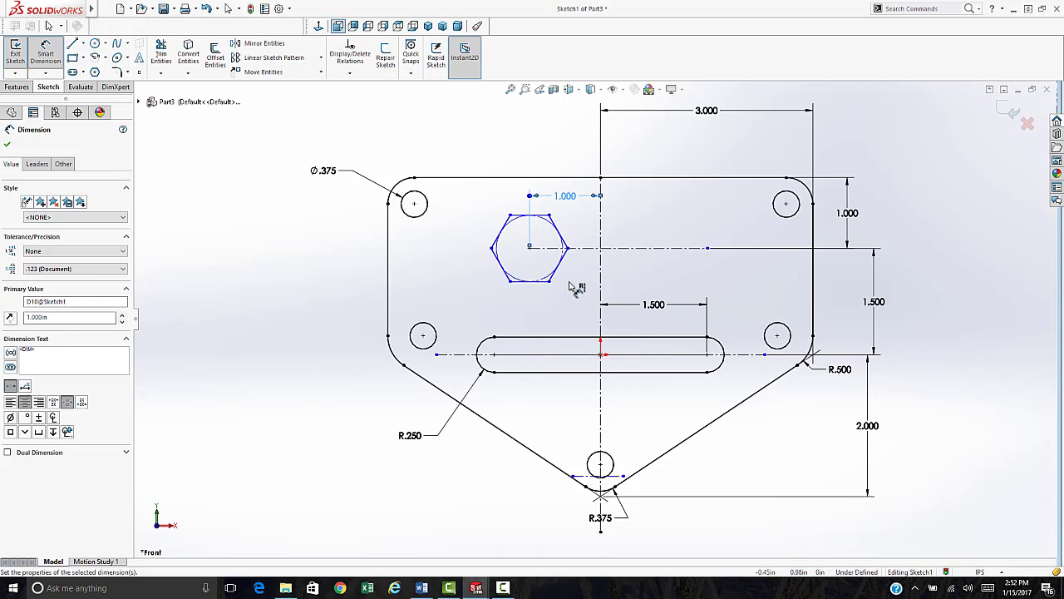
Dimension the hexagon's distance between its horizontal top and bottom edges as 1 in.
{"action": "left_click", "coordinate": [522, 221]}
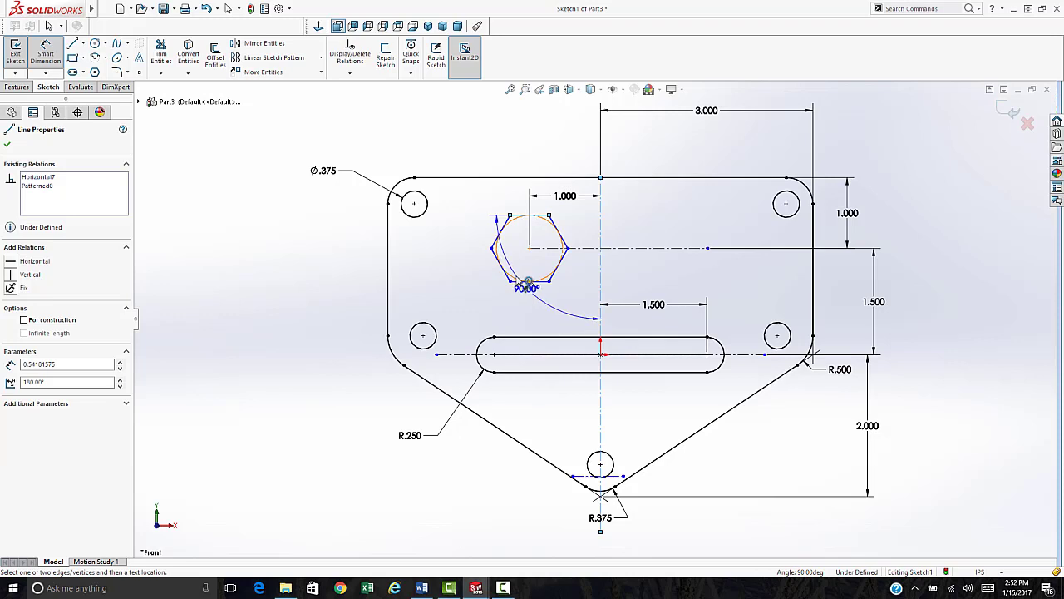
{"action": "key", "text": "Escape"}
{"action": "left_click", "coordinate": [517, 282]}
{"action": "left_click", "coordinate": [529, 214]}
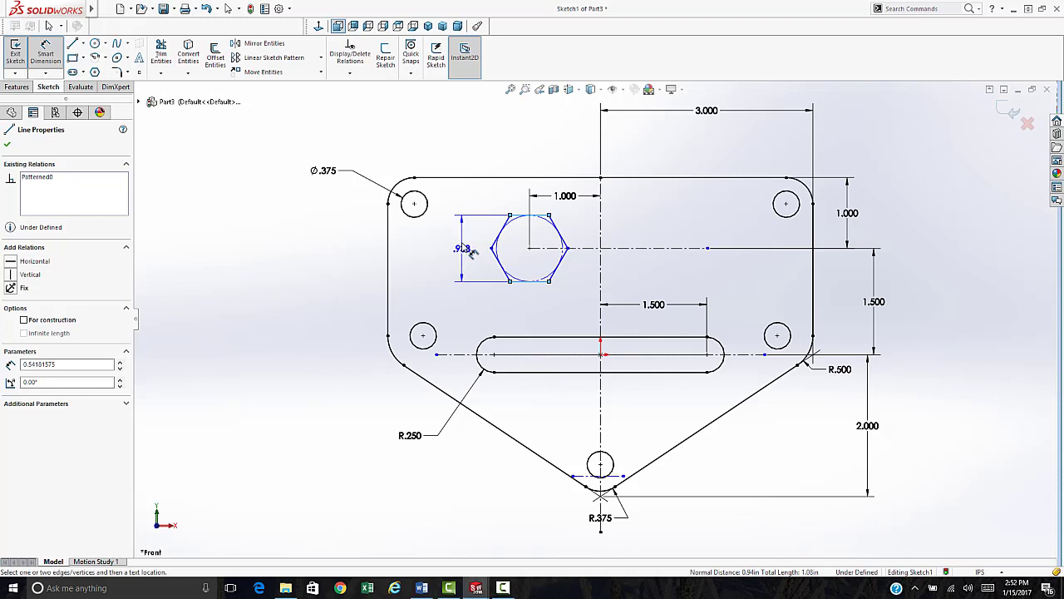
{"action": "left_click", "coordinate": [460, 249]}
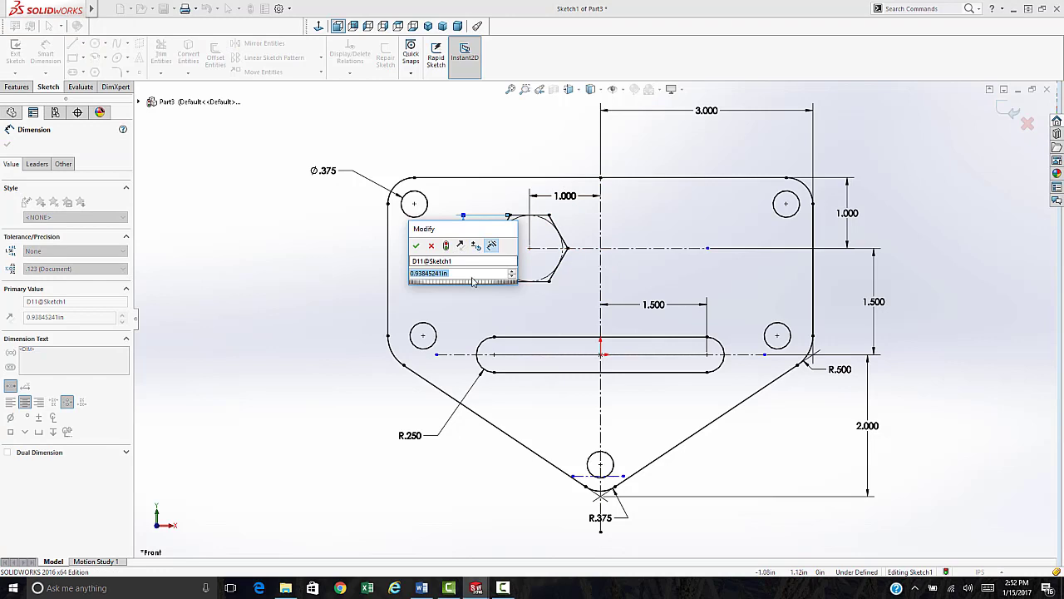
{"action": "type", "text": "1"}
{"action": "key", "text": "Return"}
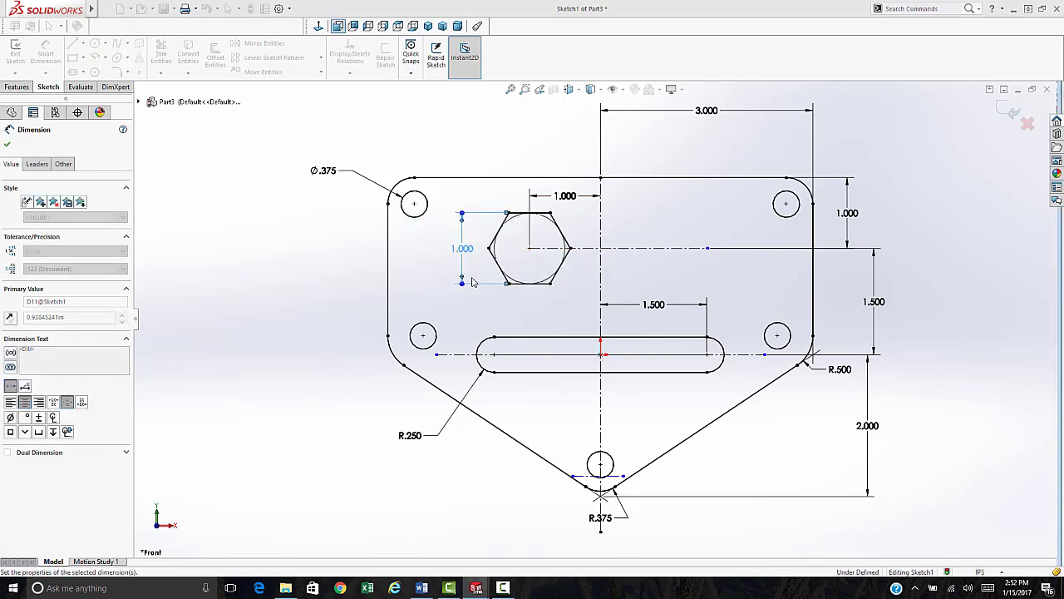
{"action": "key", "text": "Escape"}
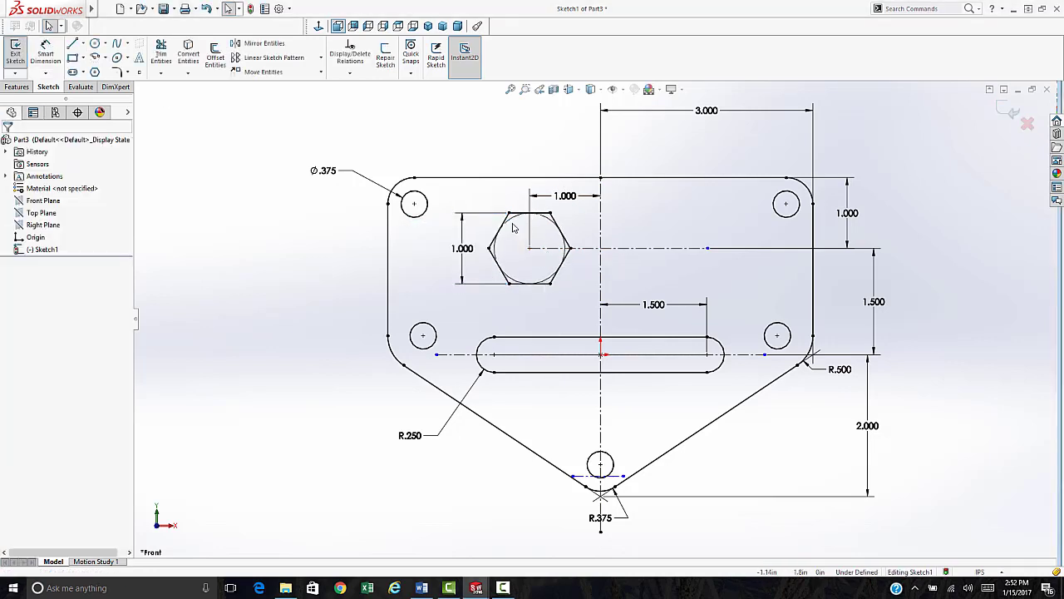
Mirror the entire hexagon, including its inscribed construction circle, about the sketch's vertical centerline.
{"action": "left_click_drag", "start_coordinate": [480, 196], "coordinate": [585, 304]}
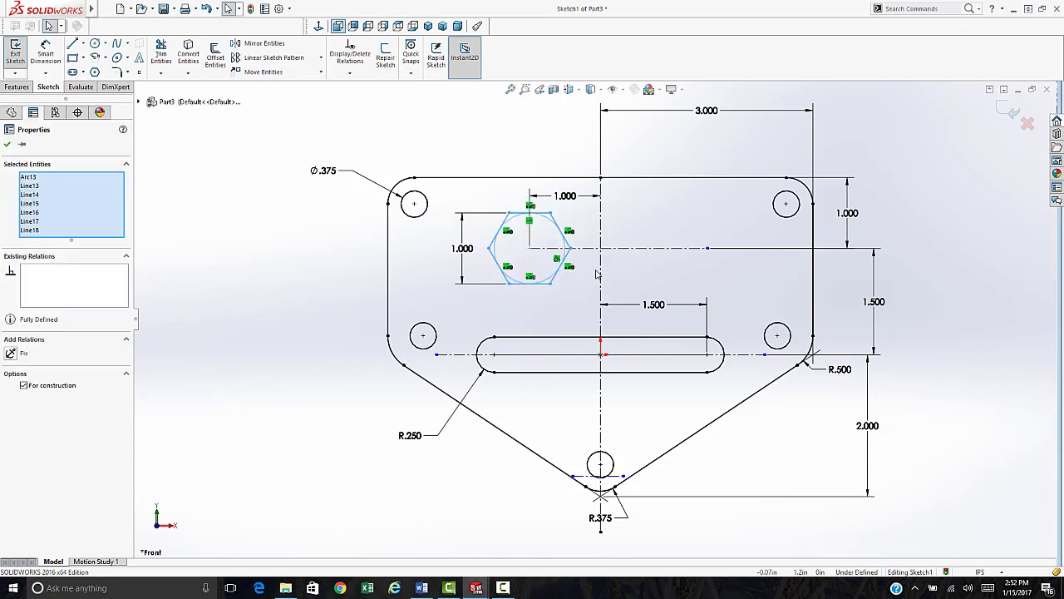
{"action": "left_click", "coordinate": [600, 276], "text": "ctrl"}
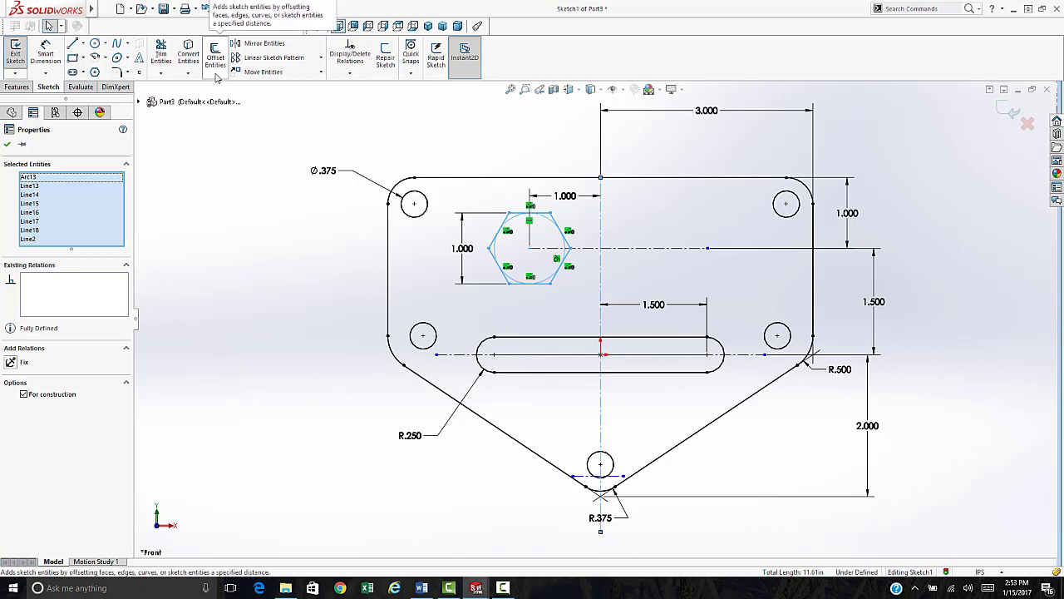
{"action": "left_click", "coordinate": [260, 43]}
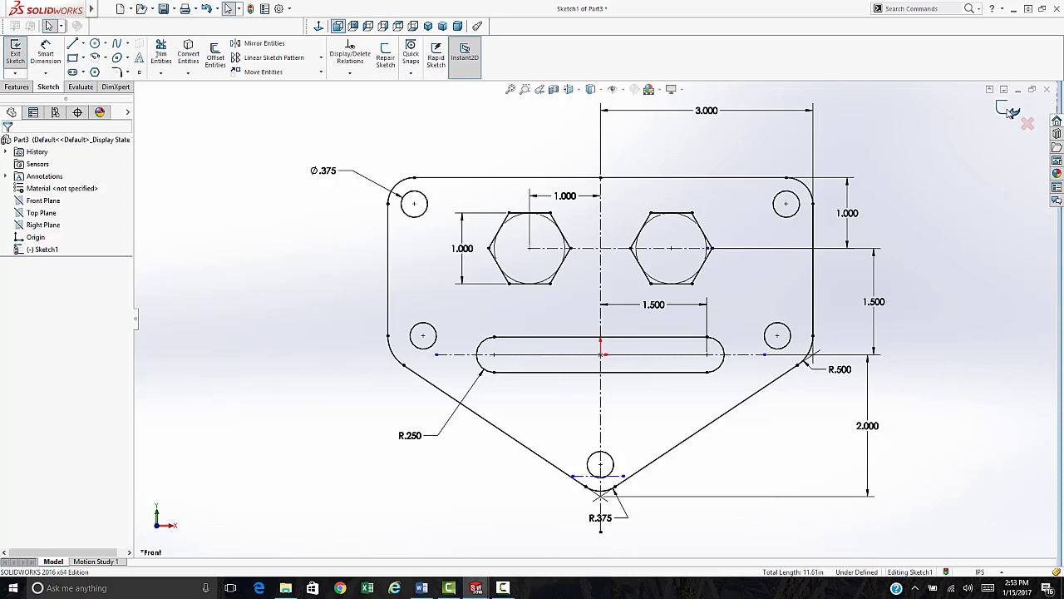
Extrude the plate profile as a blind boss 0.5 in deep from the sketch plane.
{"action": "left_click", "coordinate": [17, 88]}
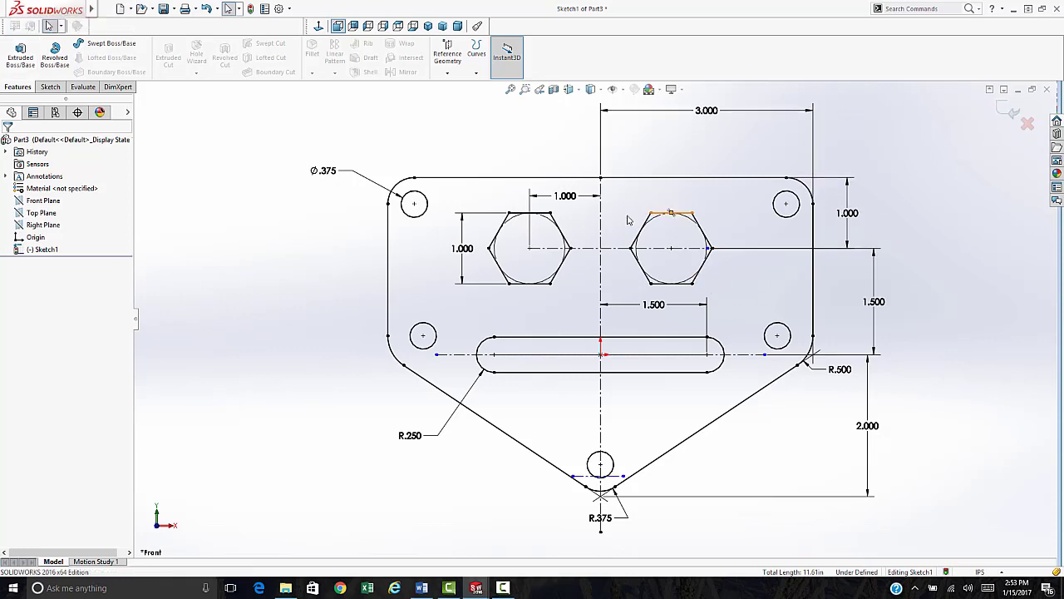
{"action": "left_click", "coordinate": [18, 55]}
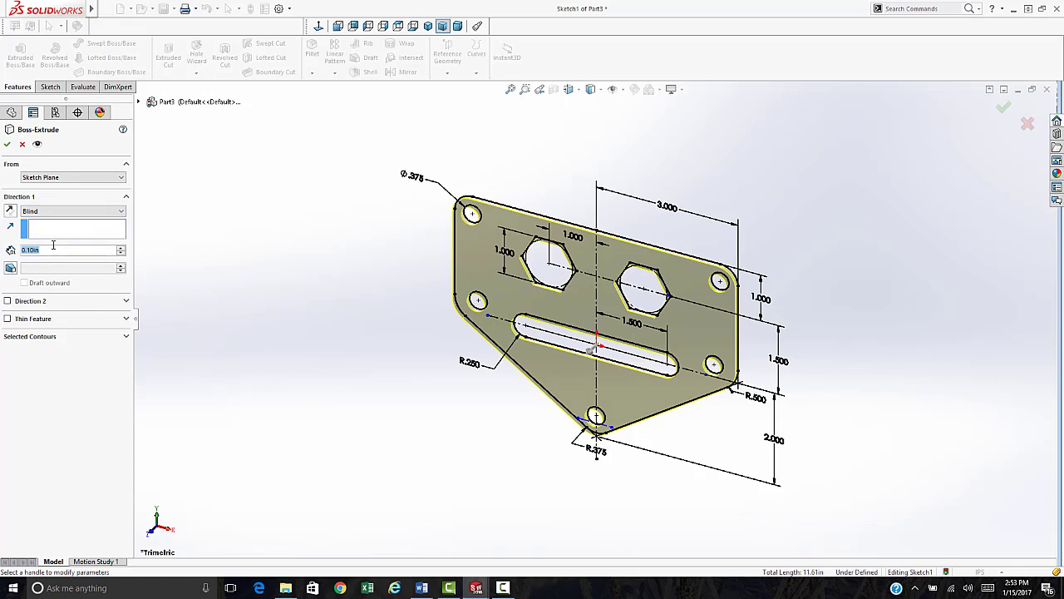
{"action": "type", "text": "5"}
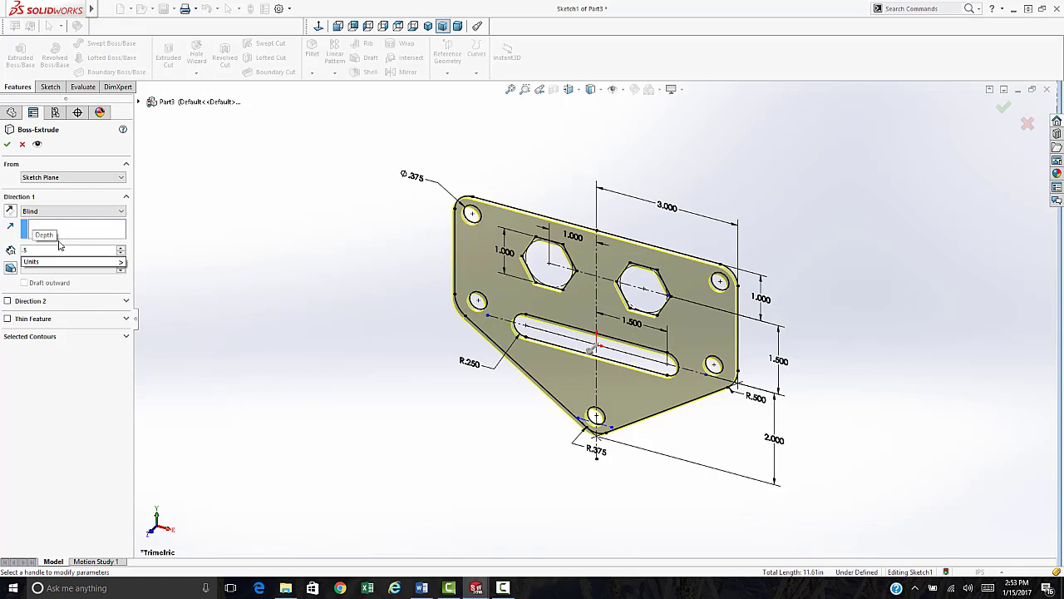
{"action": "key", "text": "Return"}
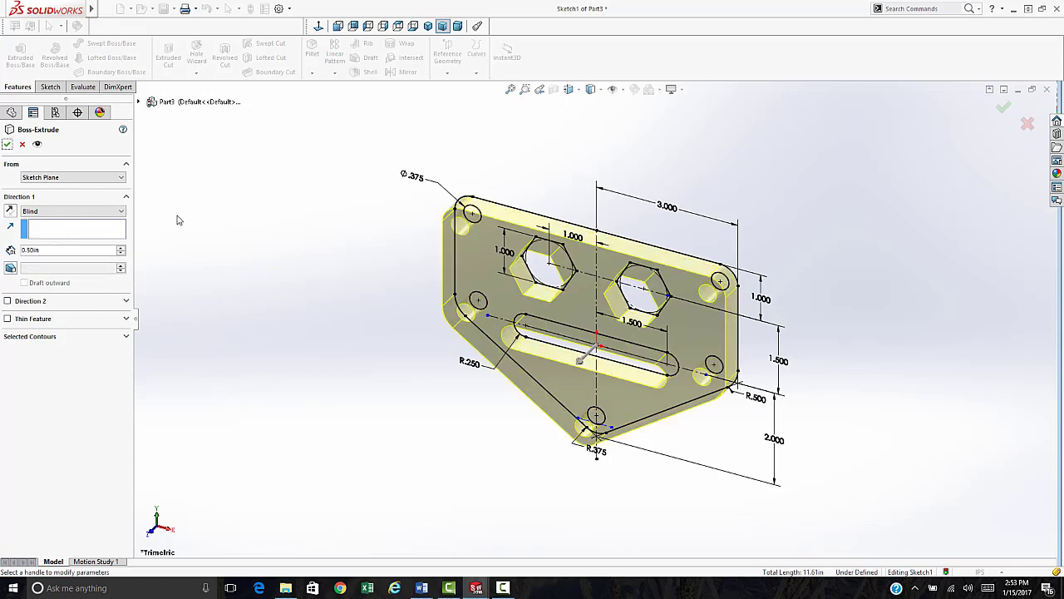
{"action": "left_click", "coordinate": [7, 145]}
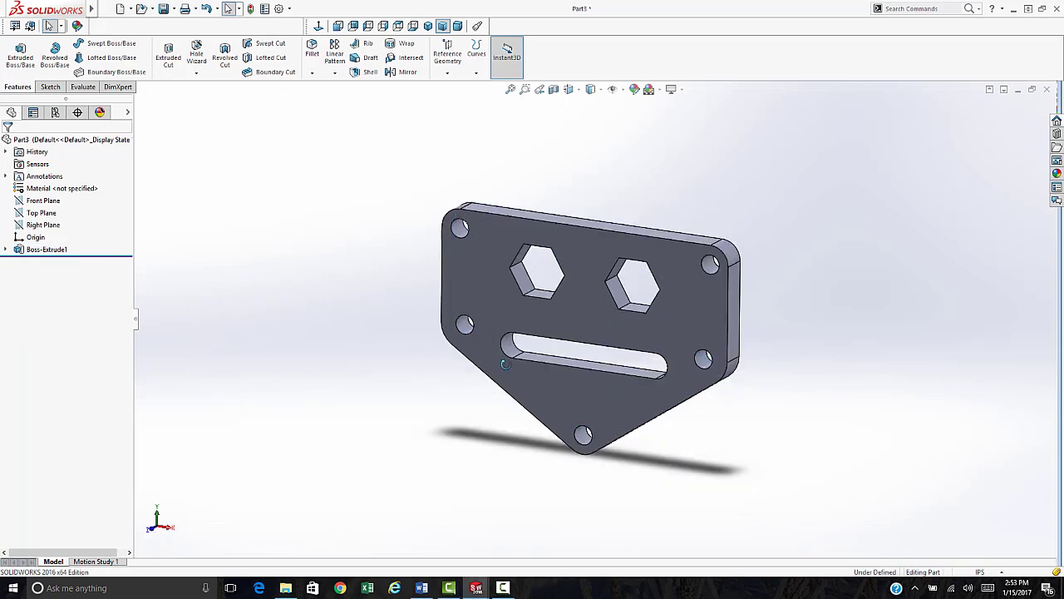
Start an Extruded Cut with a new sketch on the plate's large front face.
{"action": "middle_click_drag", "start_coordinate": [504, 363], "coordinate": [595, 277]}
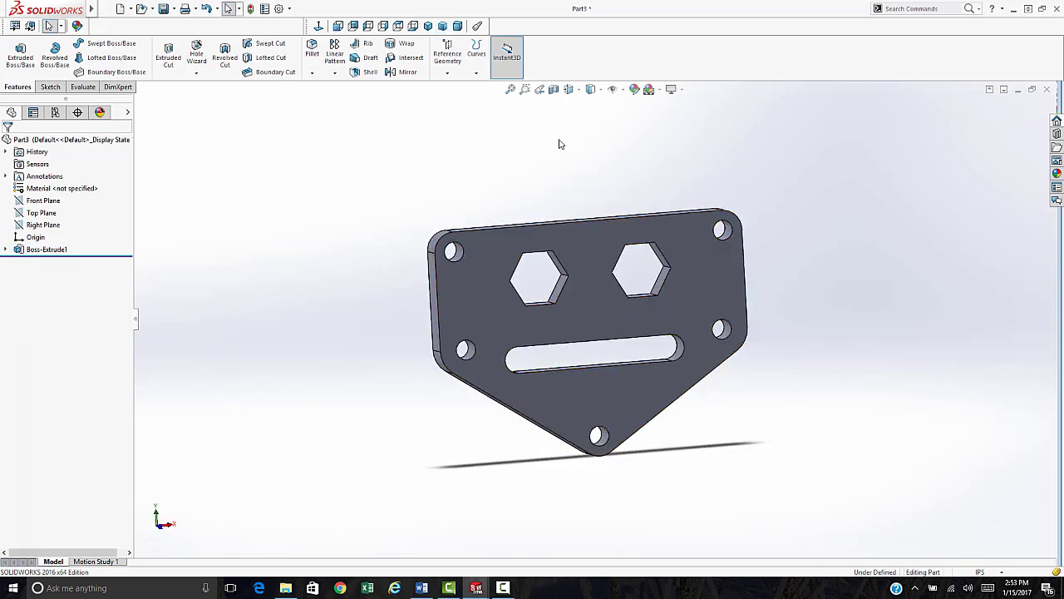
{"action": "middle_click_drag", "start_coordinate": [561, 142], "coordinate": [463, 24]}
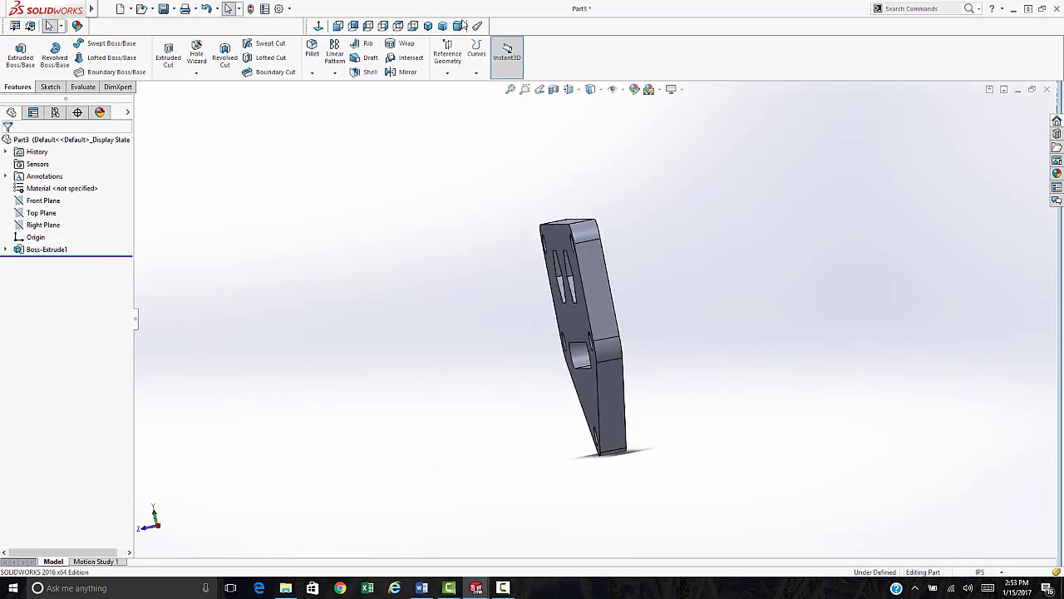
{"action": "left_click", "coordinate": [457, 25]}
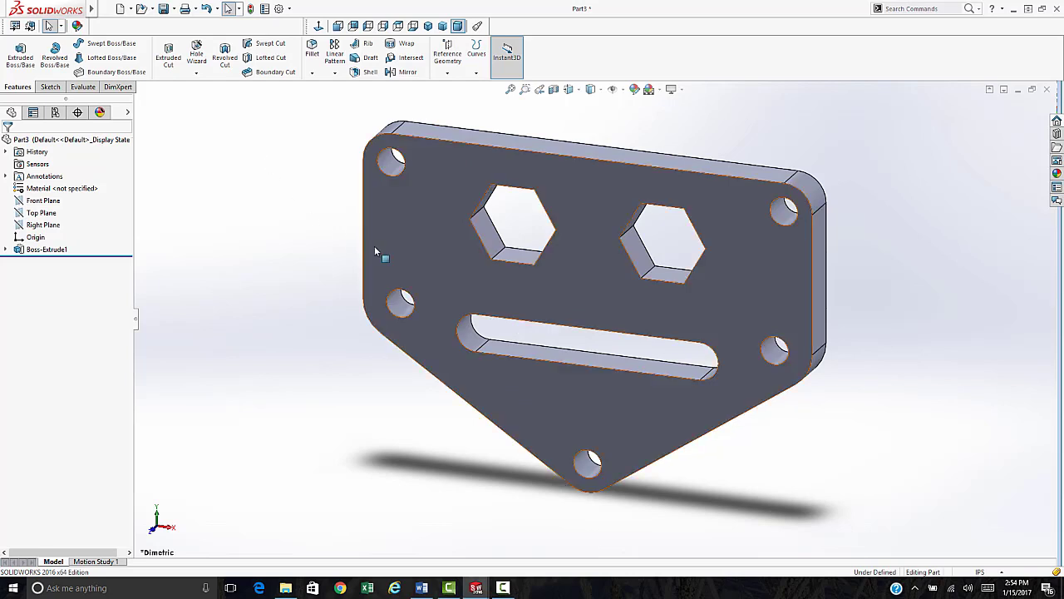
{"action": "left_click", "coordinate": [387, 205]}
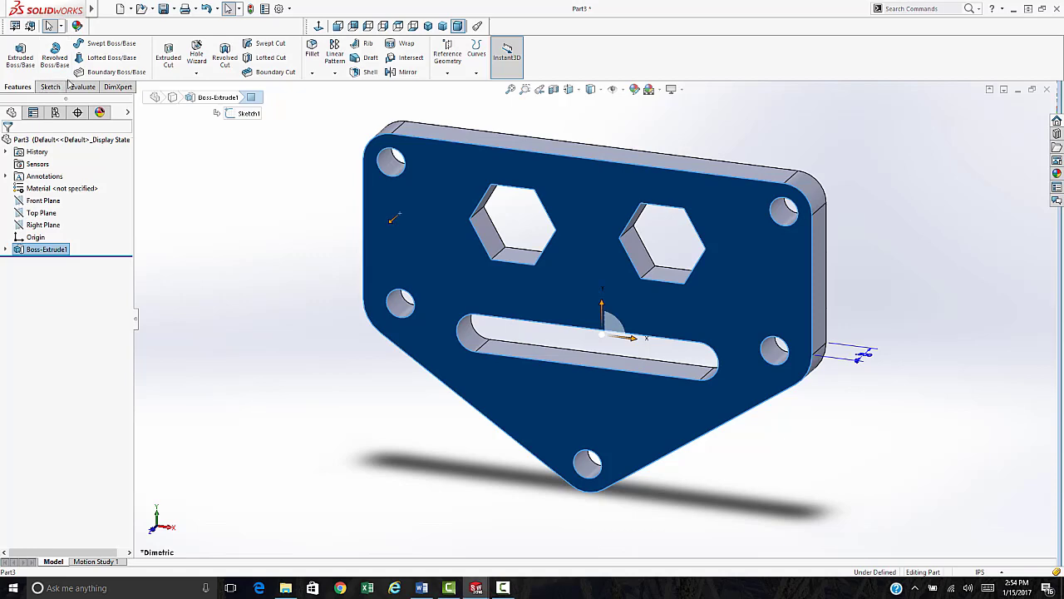
{"action": "left_click", "coordinate": [168, 55]}
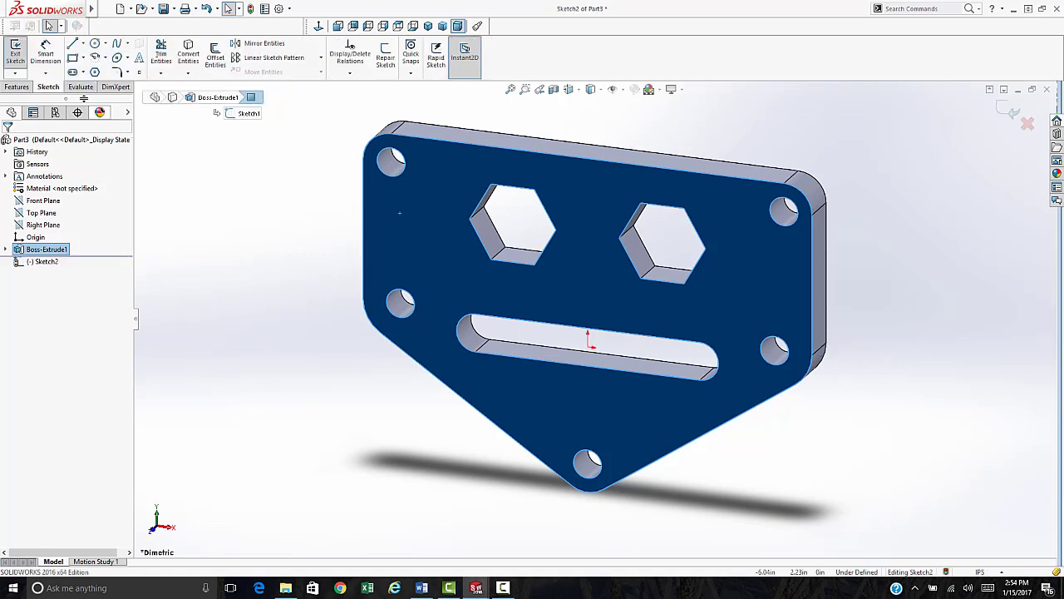
{"action": "left_click", "coordinate": [318, 27]}
{"action": "scroll", "coordinate": [422, 249], "scroll_direction": "down", "scroll_amount": 4}
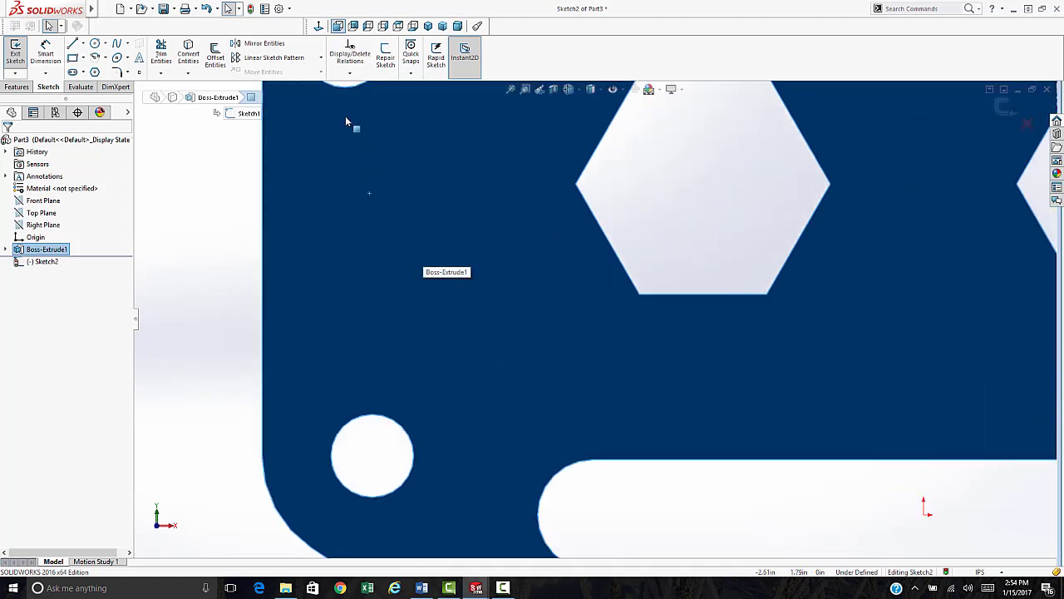
Add the person's full name as sketch text in the document font, placed above the lower-left hole and left of the left hexagon.
{"action": "left_click", "coordinate": [143, 64]}
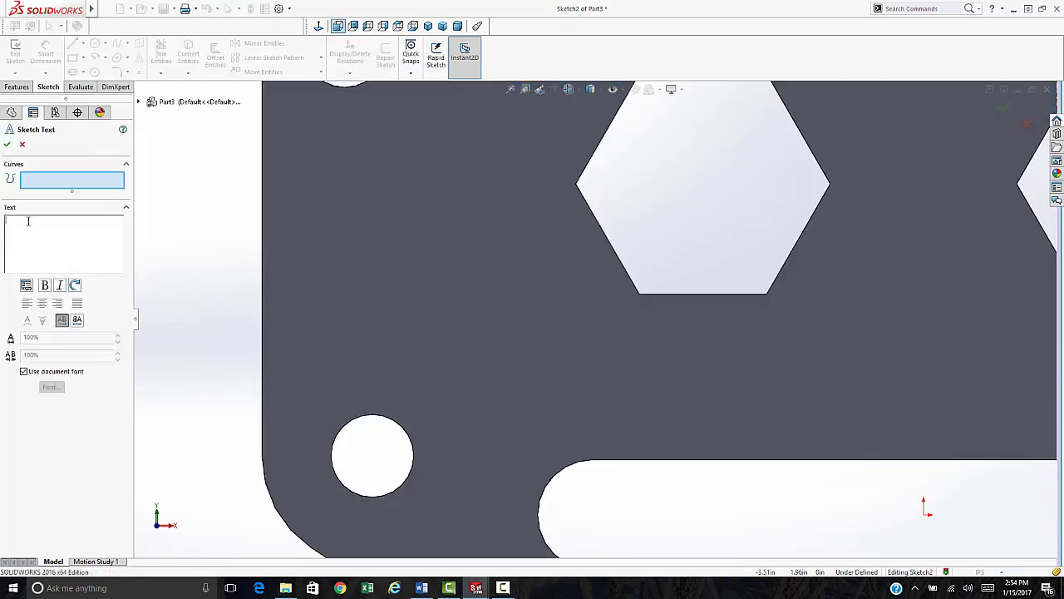
{"action": "type", "text": "Arthur"}
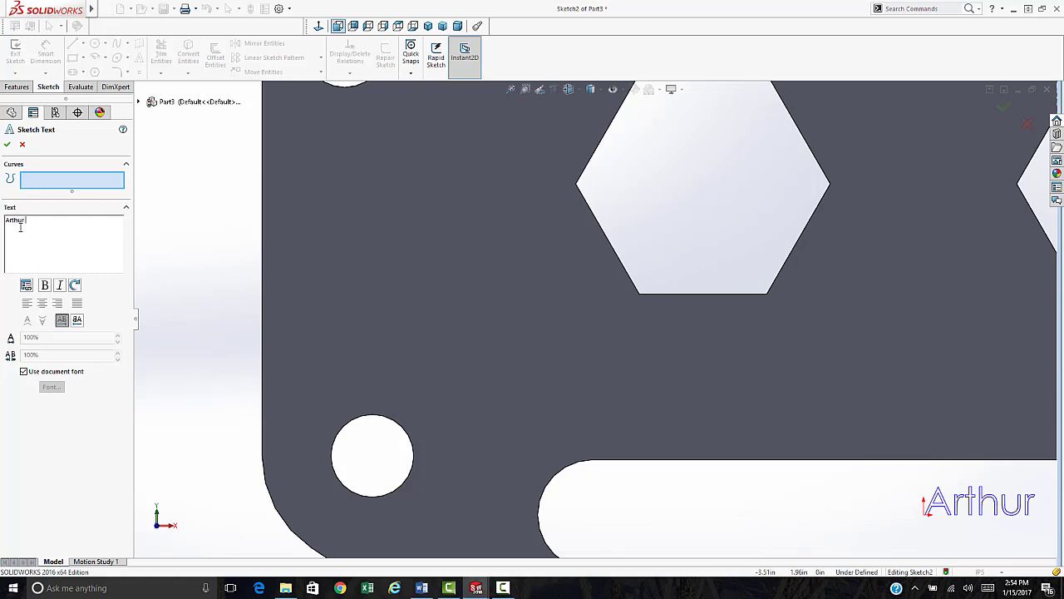
{"action": "type", "text": " Fox"}
{"action": "left_click", "coordinate": [319, 344]}
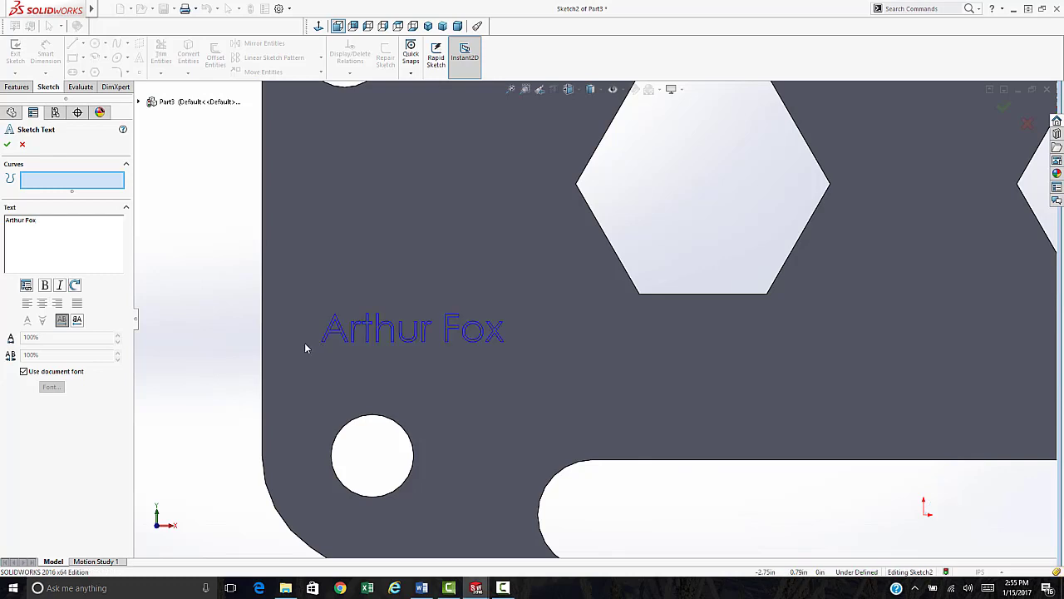
{"action": "left_click", "coordinate": [292, 308]}
{"action": "left_click", "coordinate": [304, 220]}
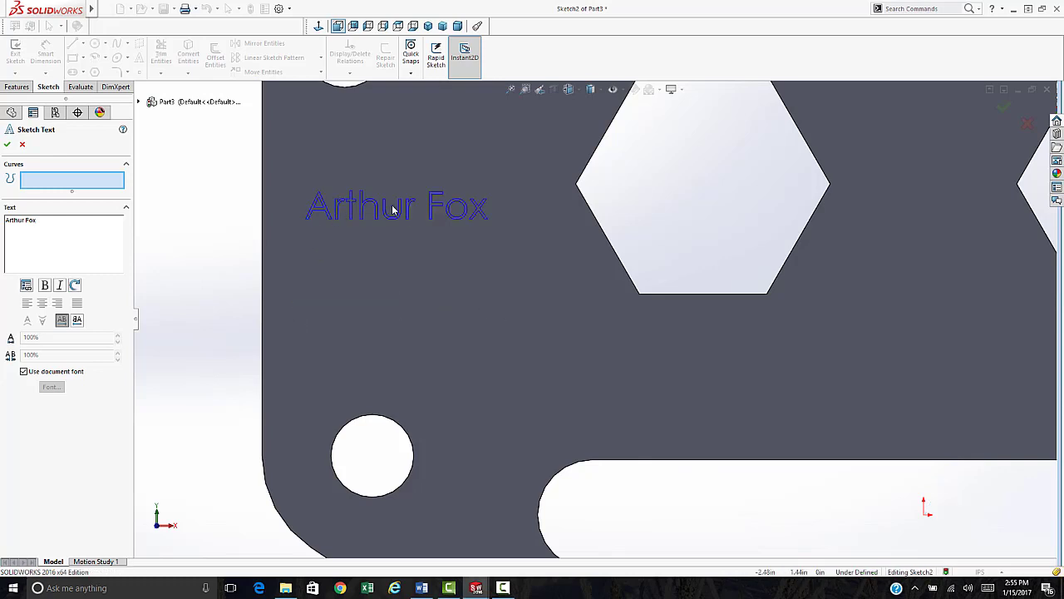
{"action": "left_click", "coordinate": [475, 258]}
{"action": "left_click", "coordinate": [347, 252]}
{"action": "left_click", "coordinate": [299, 288]}
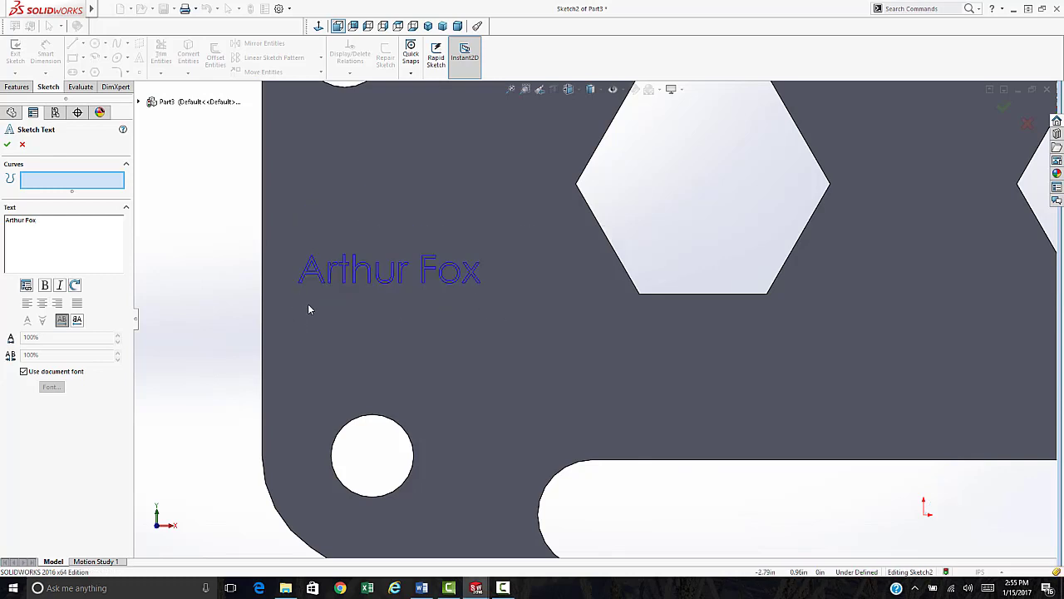
{"action": "left_click", "coordinate": [324, 310]}
{"action": "left_click", "coordinate": [333, 256]}
{"action": "left_click", "coordinate": [319, 289]}
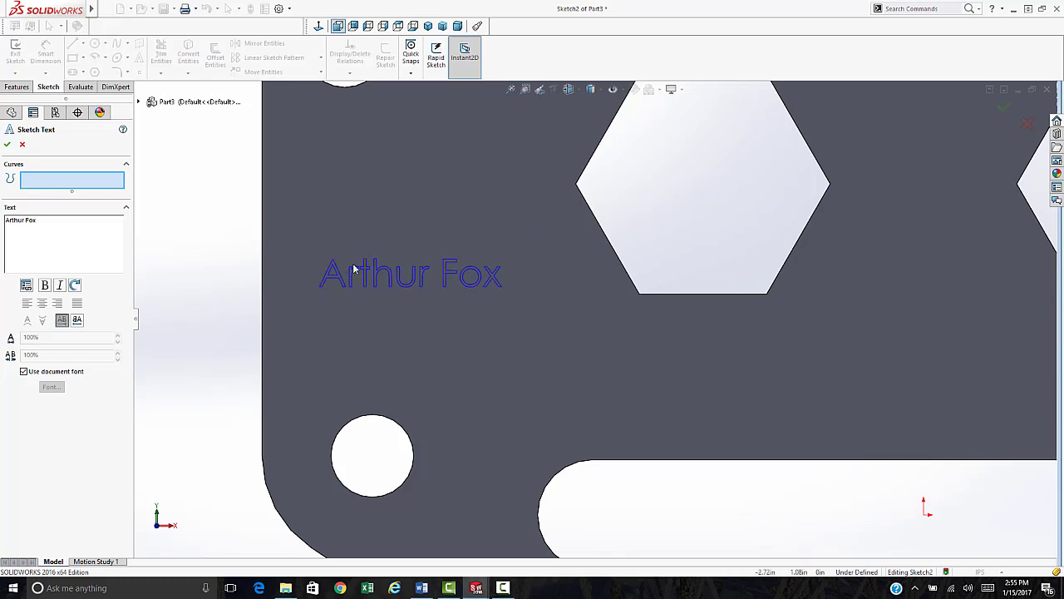
{"action": "left_click", "coordinate": [7, 145]}
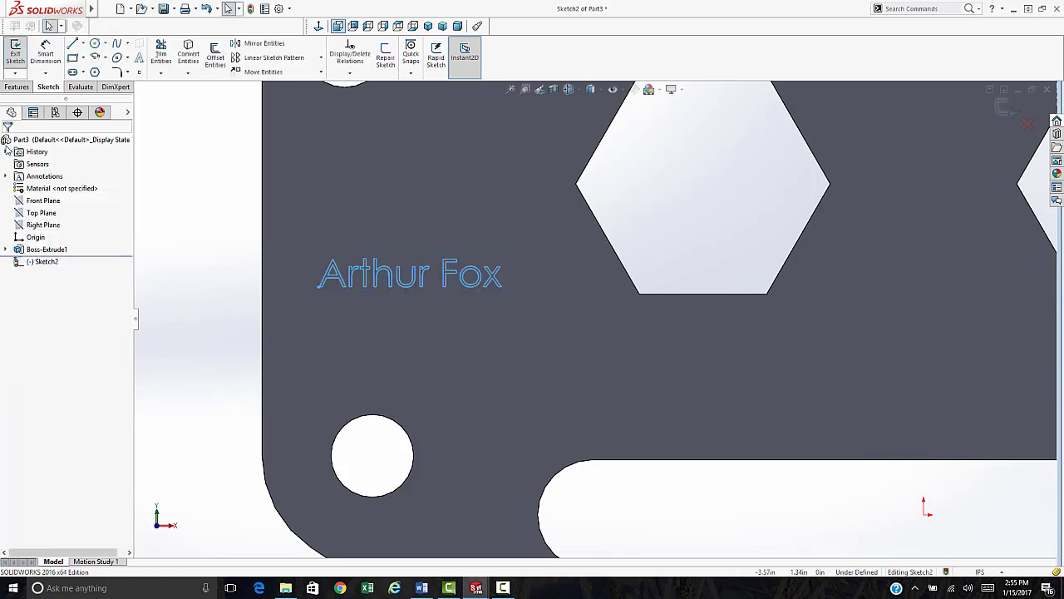
Cut the name text into the plate's front face with a blind depth of 0.005 in.
{"action": "left_click", "coordinate": [18, 55]}
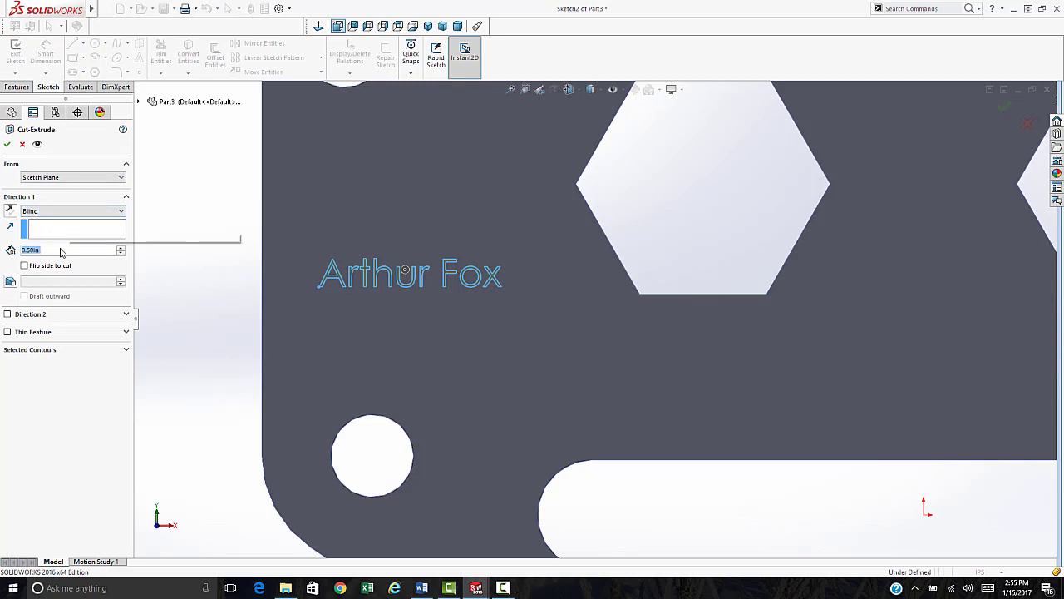
{"action": "type", "text": ".005"}
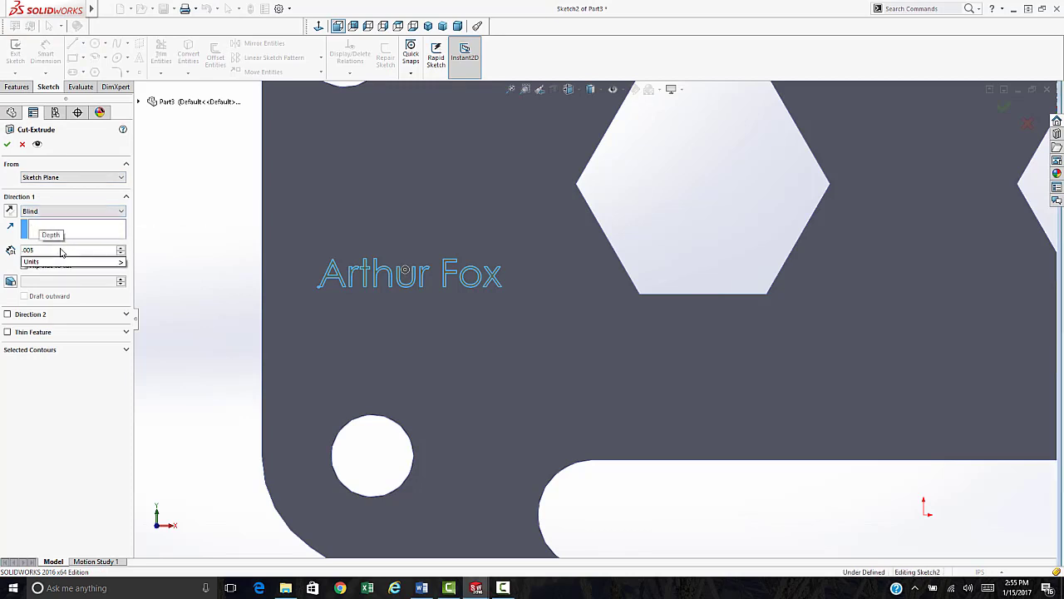
{"action": "key", "text": "Return"}
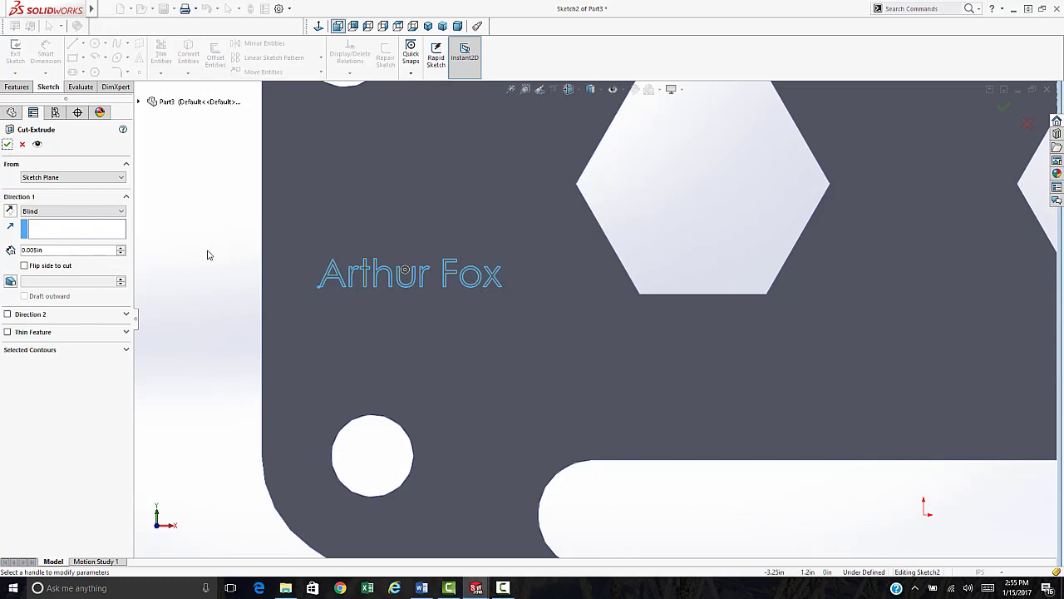
{"action": "left_click", "coordinate": [7, 144]}
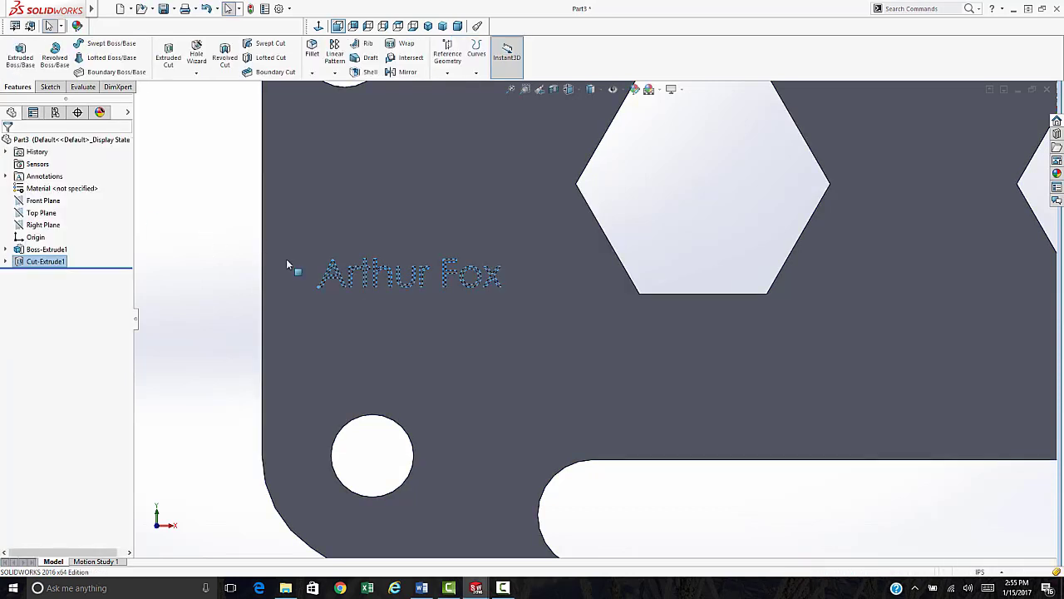
{"action": "left_click", "coordinate": [195, 268]}
{"action": "scroll", "coordinate": [321, 284], "scroll_direction": "up", "scroll_amount": 3}
{"action": "scroll", "coordinate": [618, 314], "scroll_direction": "down", "scroll_amount": 2}
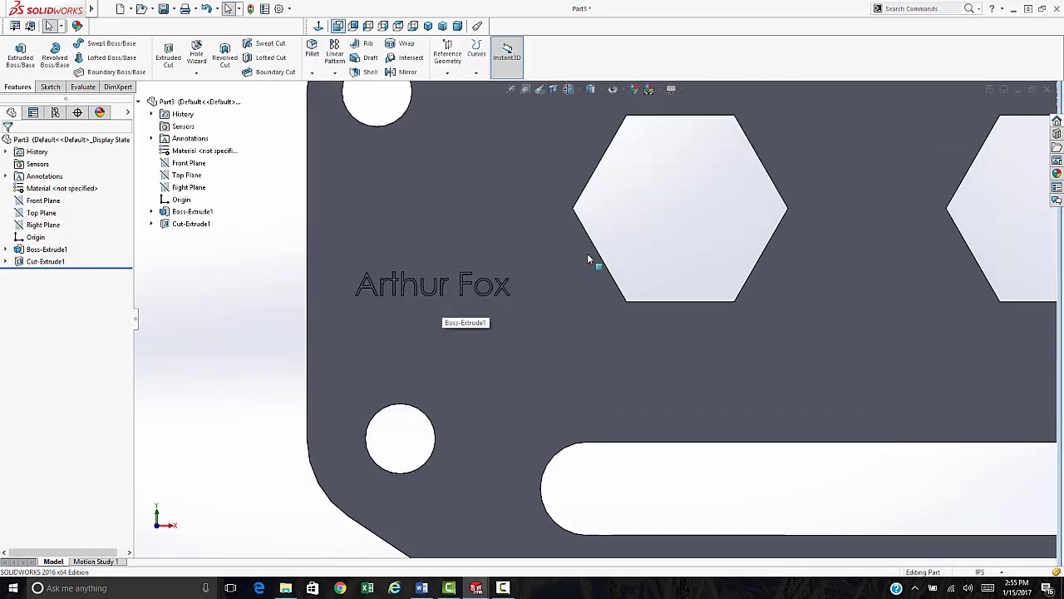
{"action": "left_click", "coordinate": [40, 262]}
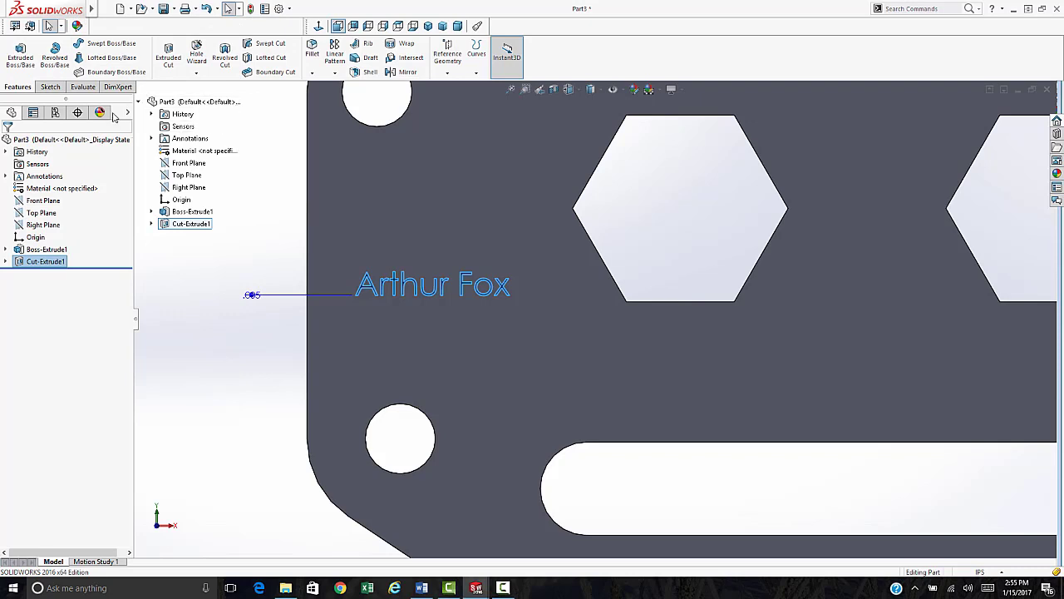
{"action": "left_click", "coordinate": [48, 87]}
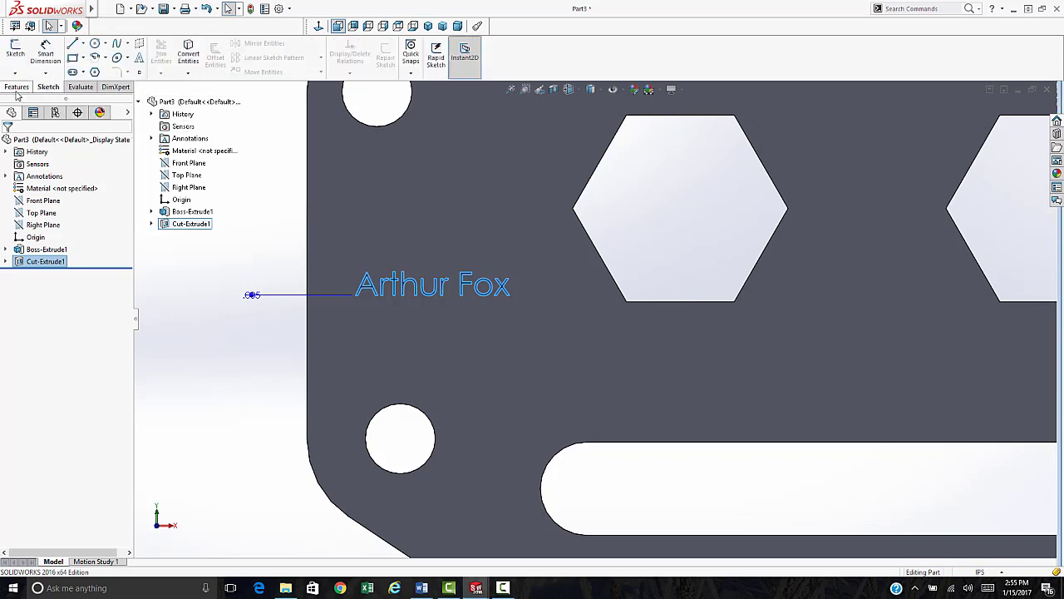
{"action": "left_click", "coordinate": [17, 88]}
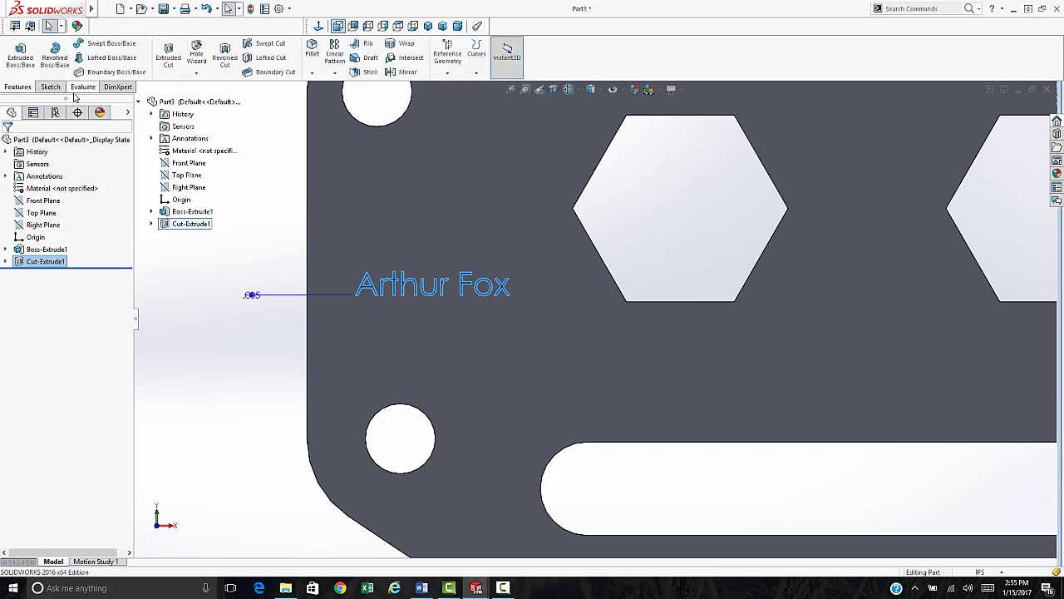
{"action": "left_click", "coordinate": [85, 89]}
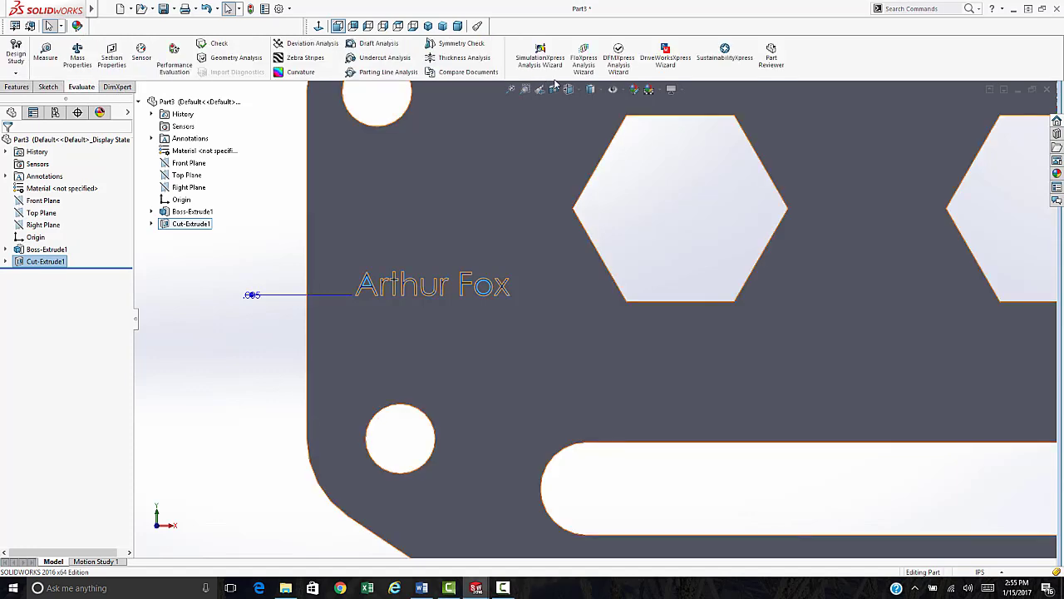
Show the Render Tools toolbar as a floating toolbar and hide it again.
{"action": "left_click", "coordinate": [17, 87]}
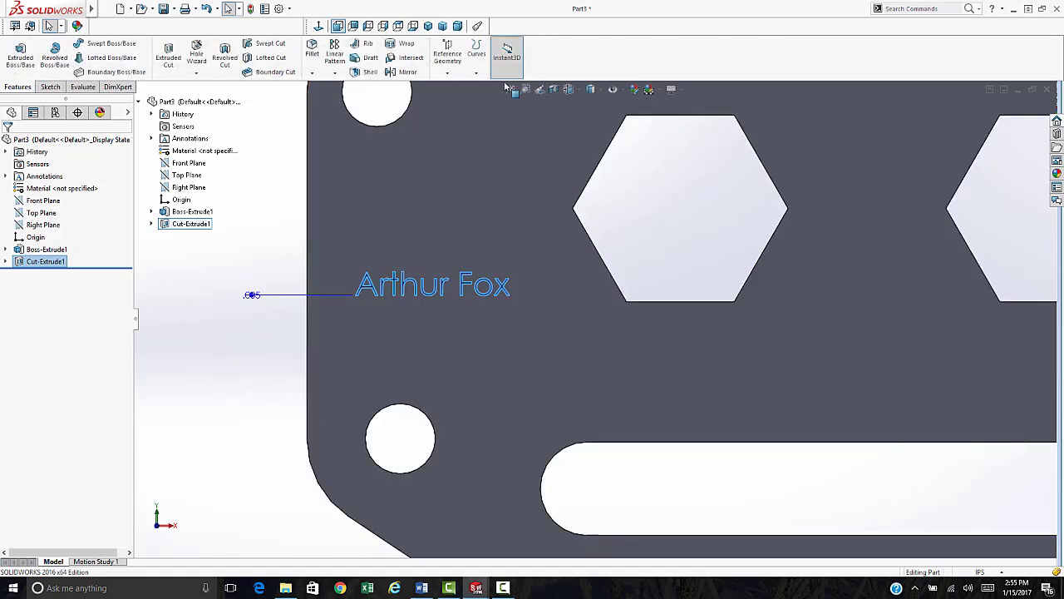
{"action": "right_click", "coordinate": [568, 49]}
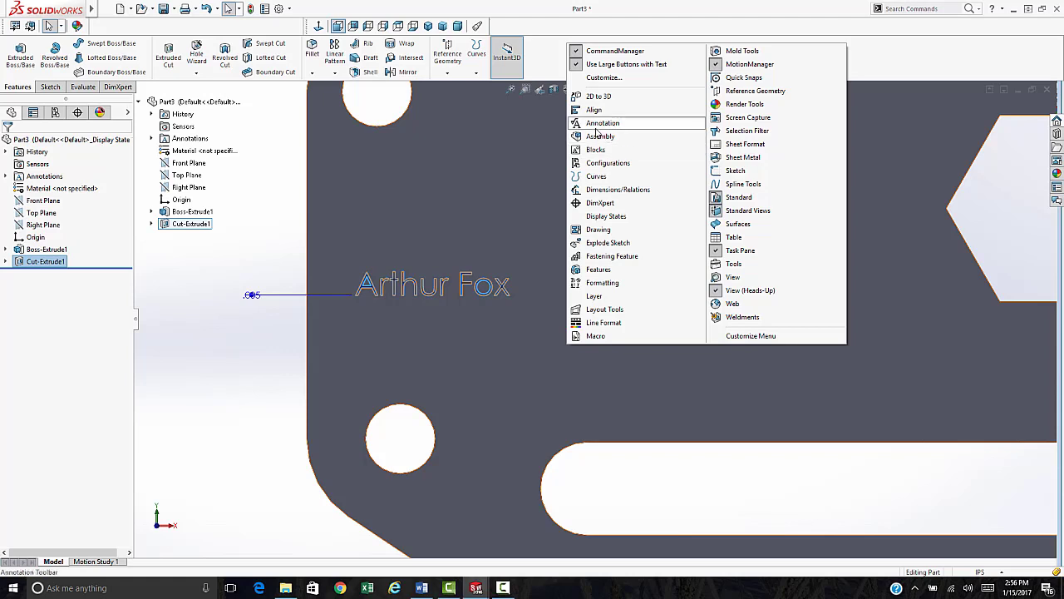
{"action": "left_click", "coordinate": [748, 105]}
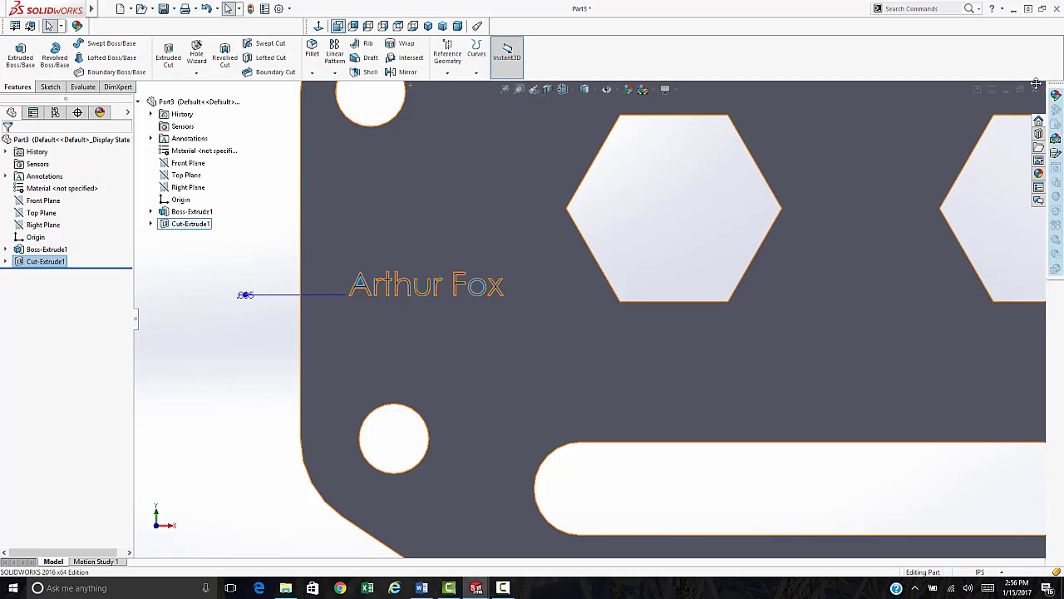
{"action": "left_click_drag", "start_coordinate": [1036, 83], "coordinate": [904, 63]}
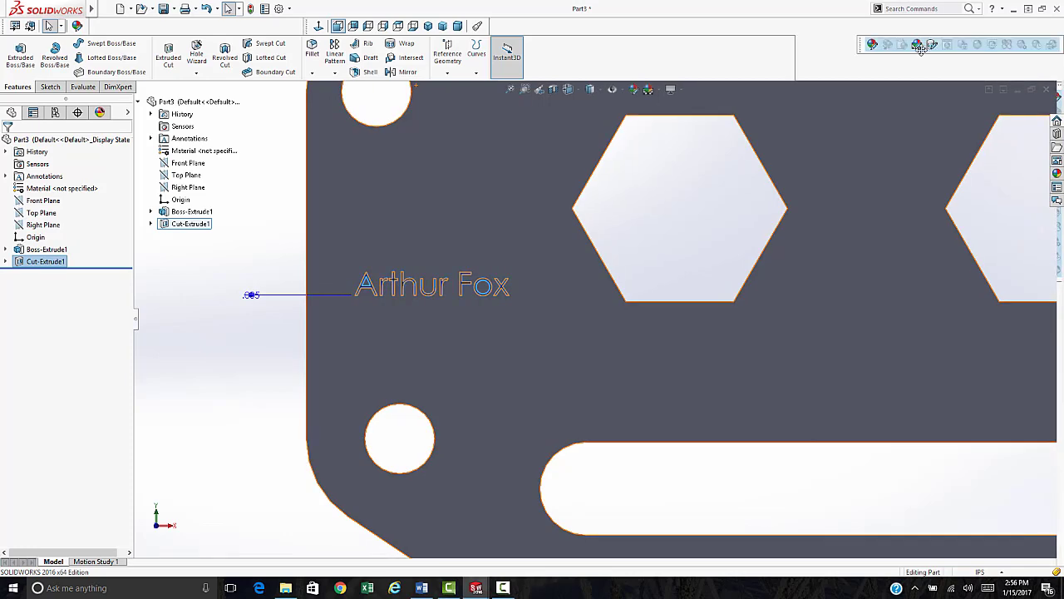
{"action": "left_click_drag", "start_coordinate": [785, 73], "coordinate": [670, 75]}
{"action": "right_click", "coordinate": [775, 64]}
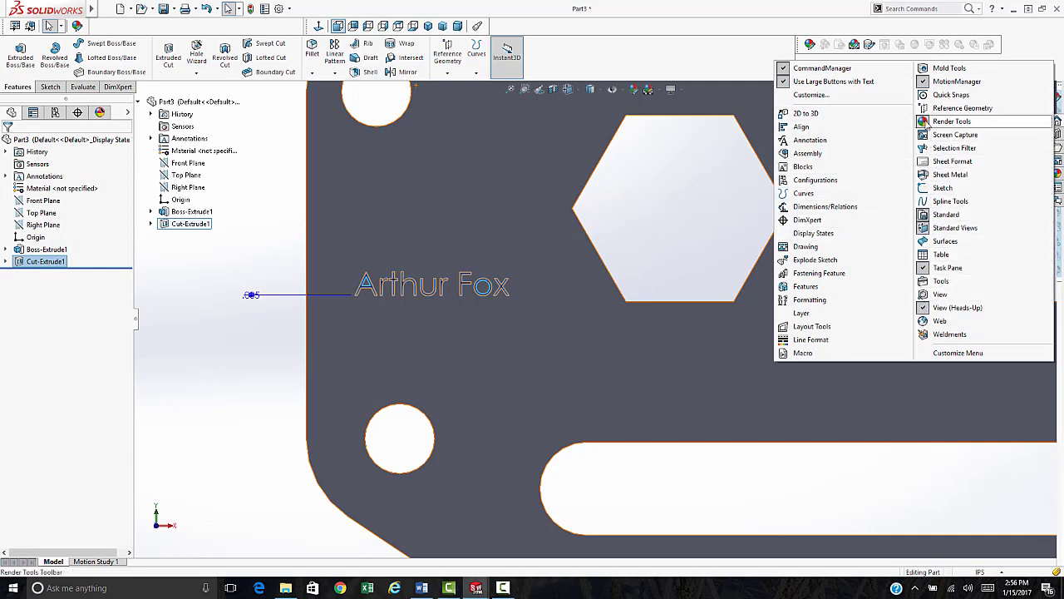
{"action": "left_click", "coordinate": [949, 121]}
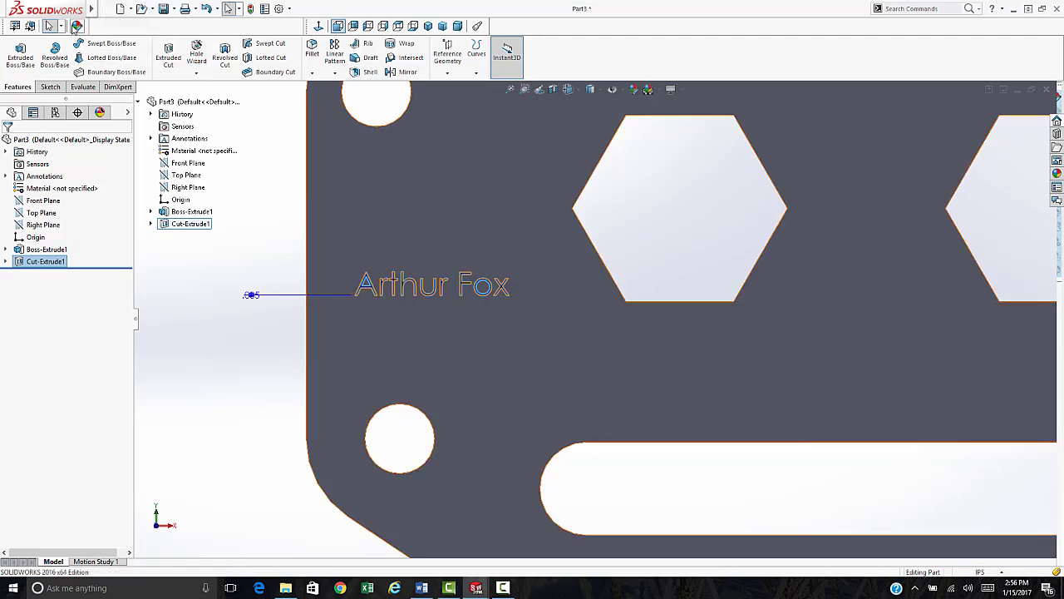
Colour the engraved name cut red (RGB 255, 0, 0) through its appearance settings.
{"action": "left_click", "coordinate": [77, 26]}
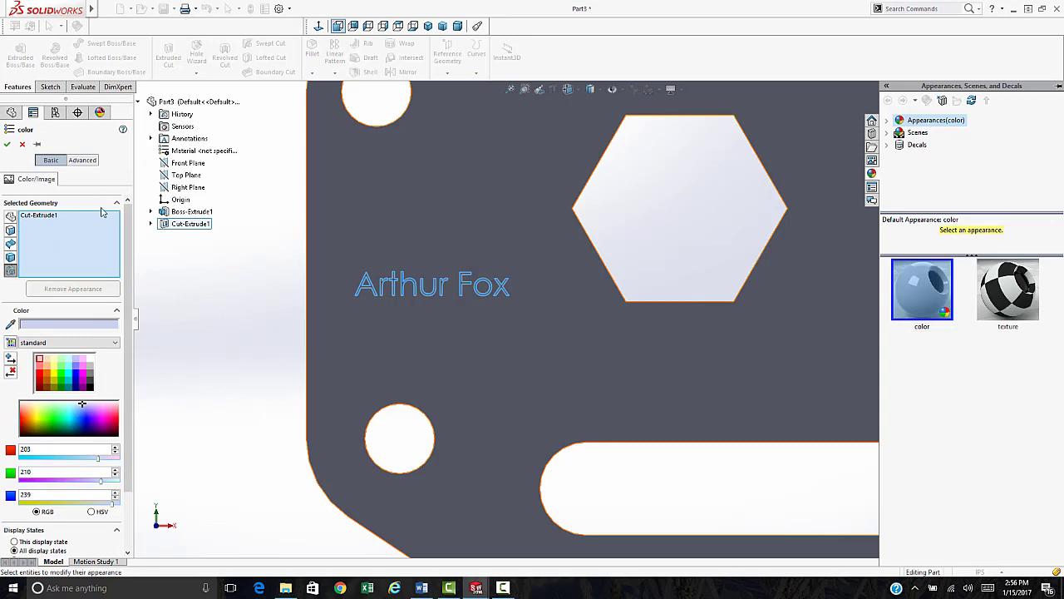
{"action": "left_click", "coordinate": [22, 144]}
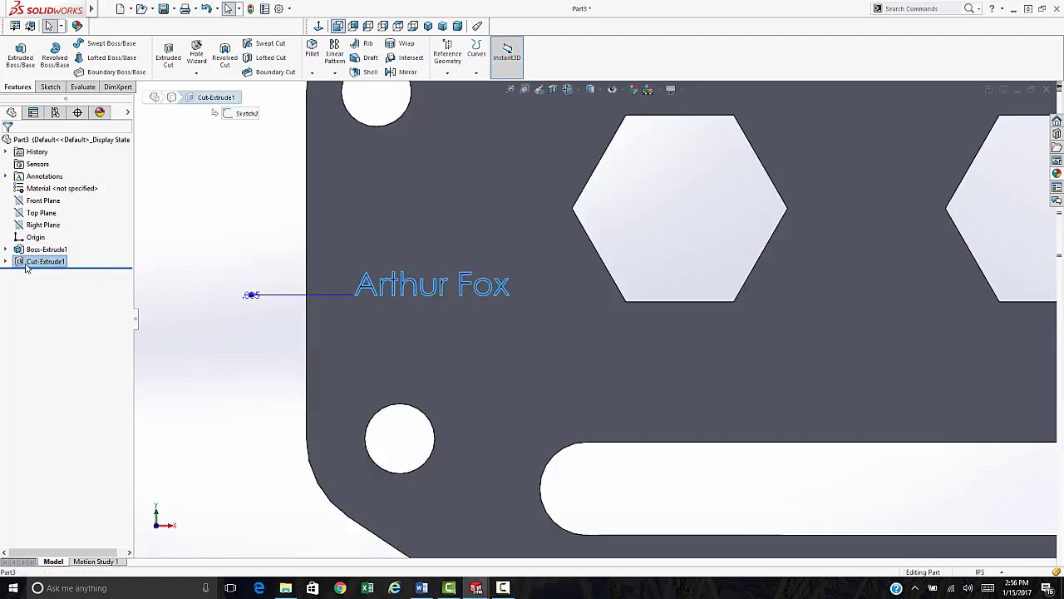
{"action": "left_click", "coordinate": [77, 26]}
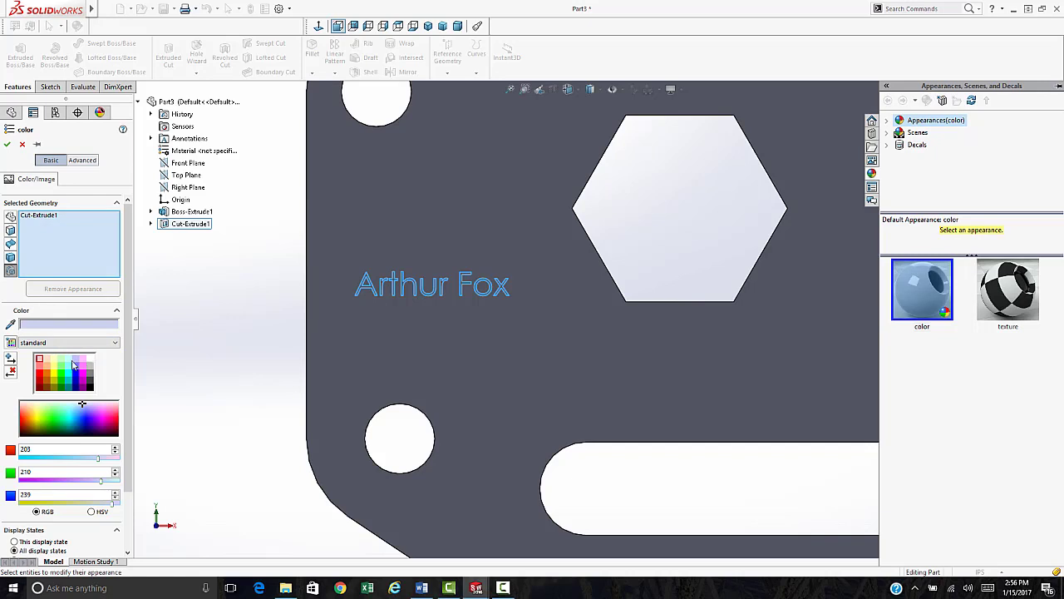
{"action": "left_click", "coordinate": [40, 379]}
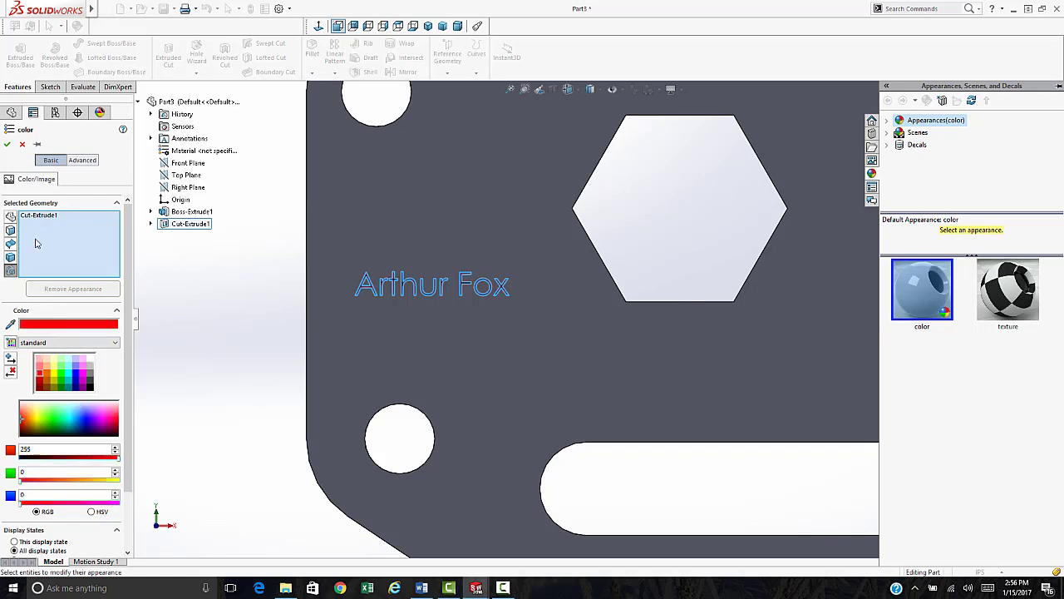
{"action": "left_click", "coordinate": [7, 143]}
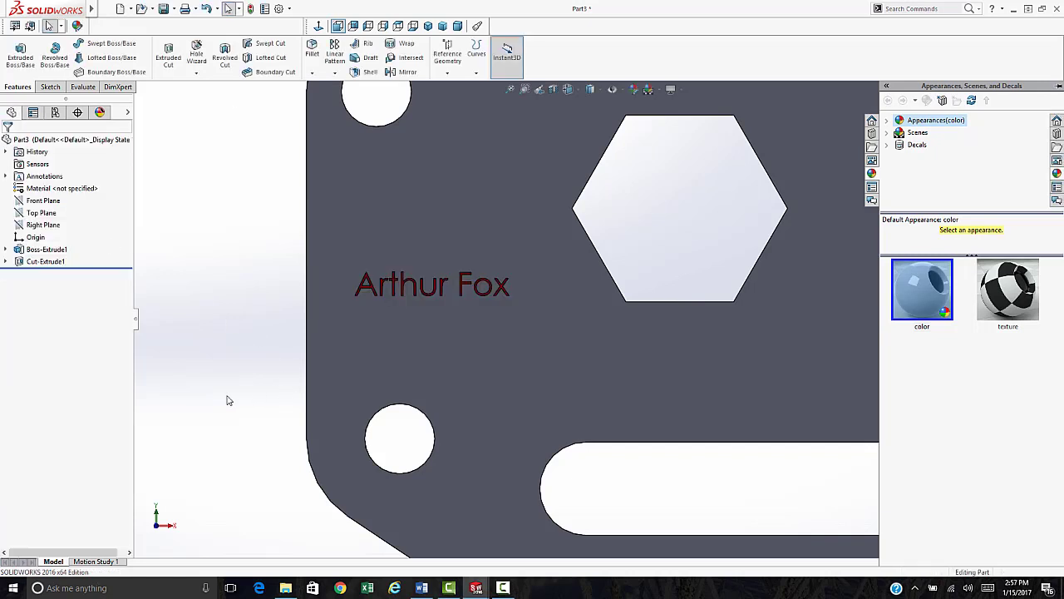
{"action": "scroll", "coordinate": [645, 413], "scroll_direction": "up", "scroll_amount": 3}
{"action": "scroll", "coordinate": [644, 413], "scroll_direction": "up", "scroll_amount": 2}
{"action": "middle_click_drag", "start_coordinate": [423, 363], "coordinate": [486, 366]}
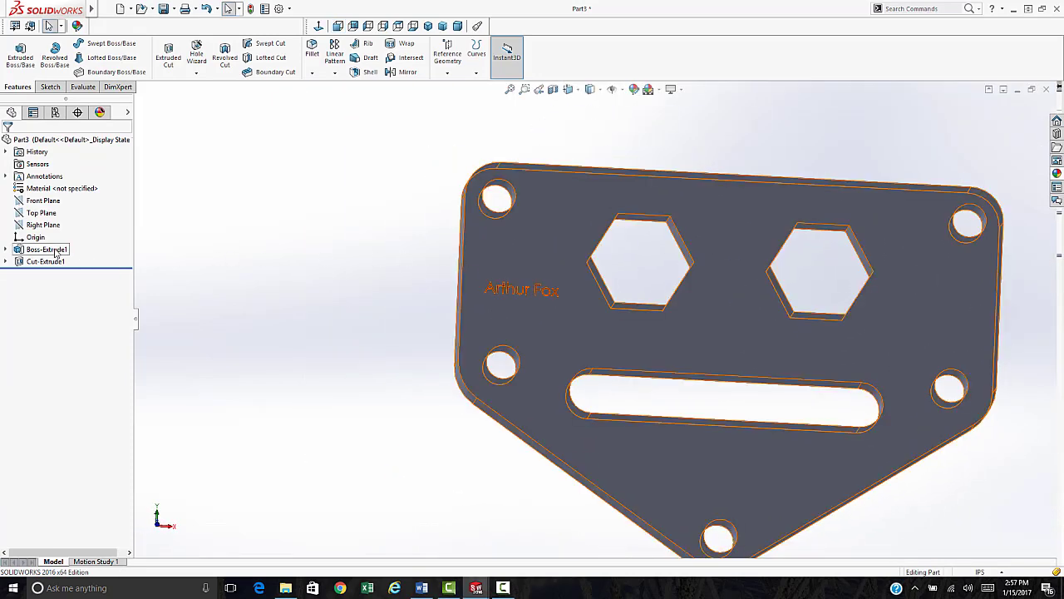
{"action": "left_click", "coordinate": [53, 143]}
{"action": "left_click", "coordinate": [190, 244]}
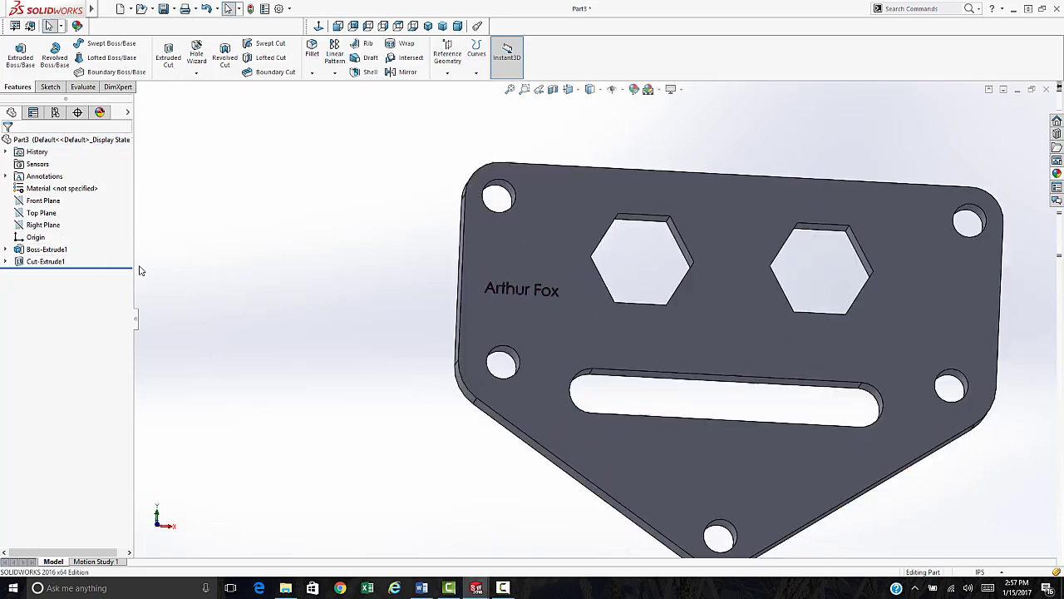
Colour only the upper inner face of the left hexagonal cutout yellow (RGB 255, 255, 0), removing the whole part from the selected geometry.
{"action": "left_click", "coordinate": [77, 26]}
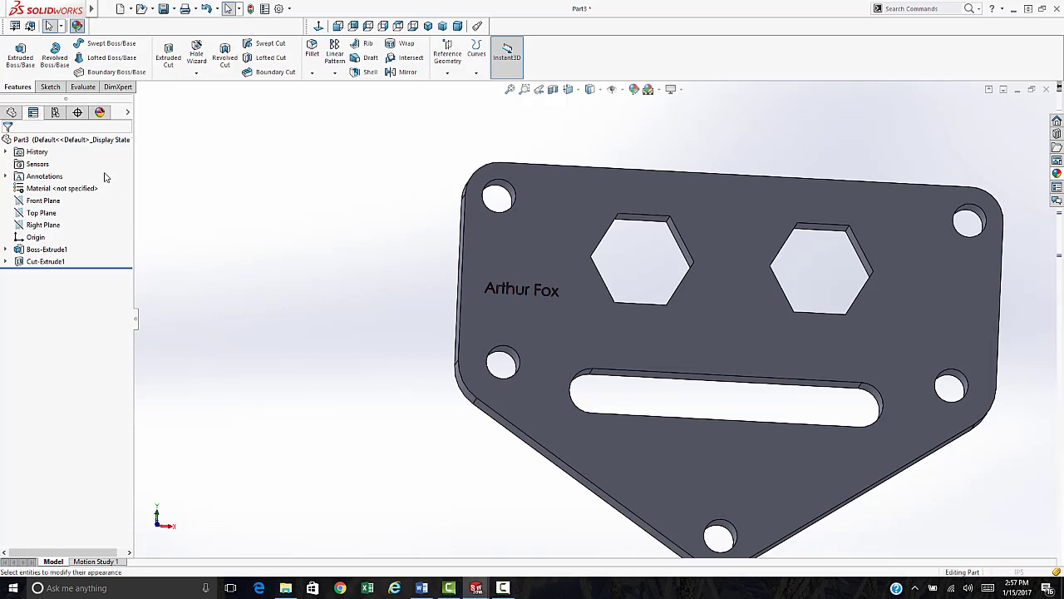
{"action": "left_click", "coordinate": [12, 232]}
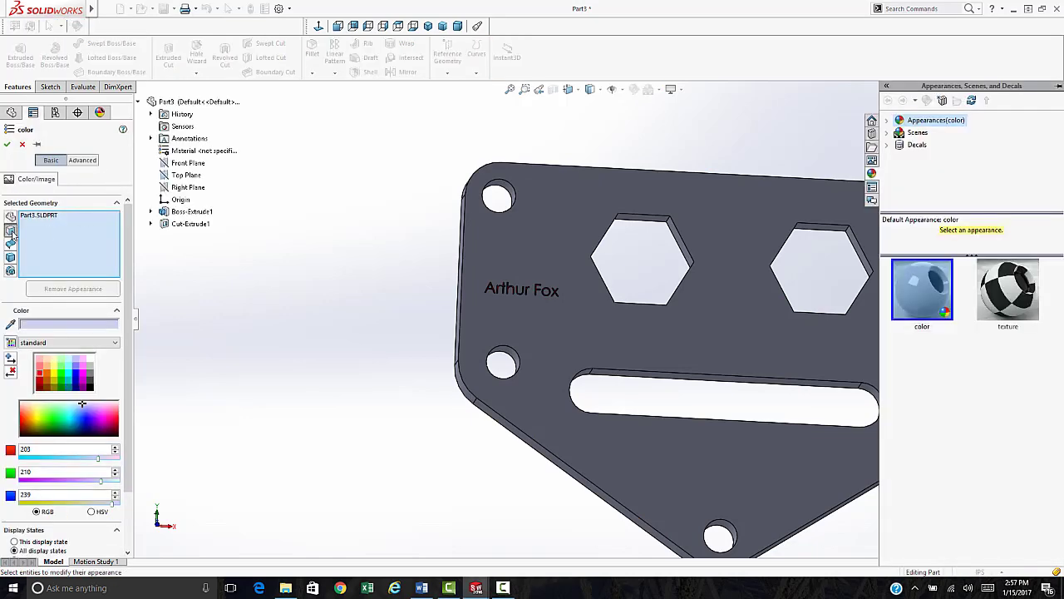
{"action": "scroll", "coordinate": [642, 288], "scroll_direction": "down", "scroll_amount": 3}
{"action": "middle_click_drag", "start_coordinate": [641, 288], "coordinate": [606, 76]}
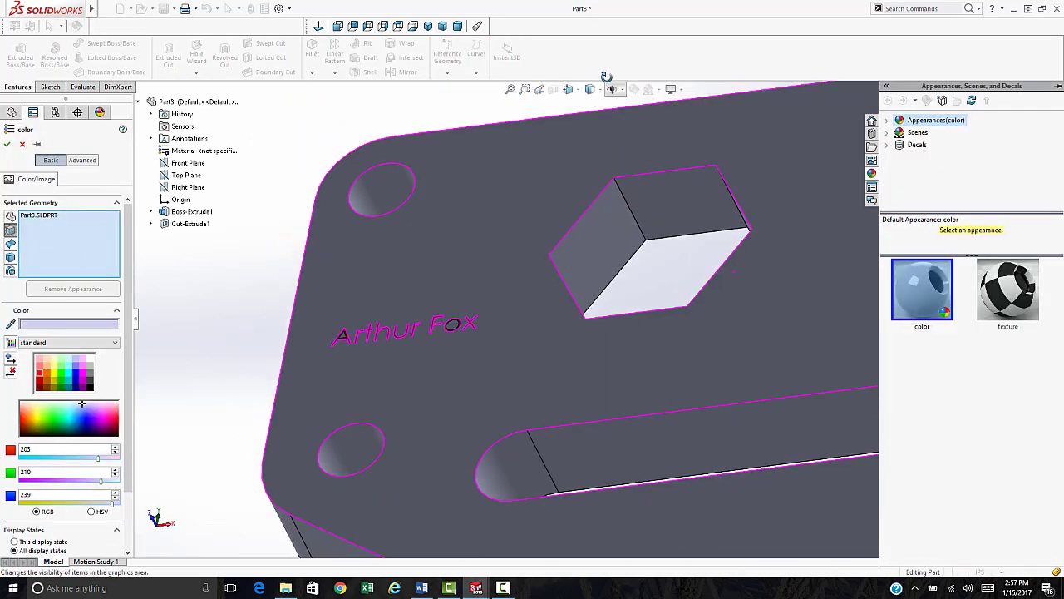
{"action": "left_click", "coordinate": [662, 217]}
{"action": "left_click", "coordinate": [663, 216]}
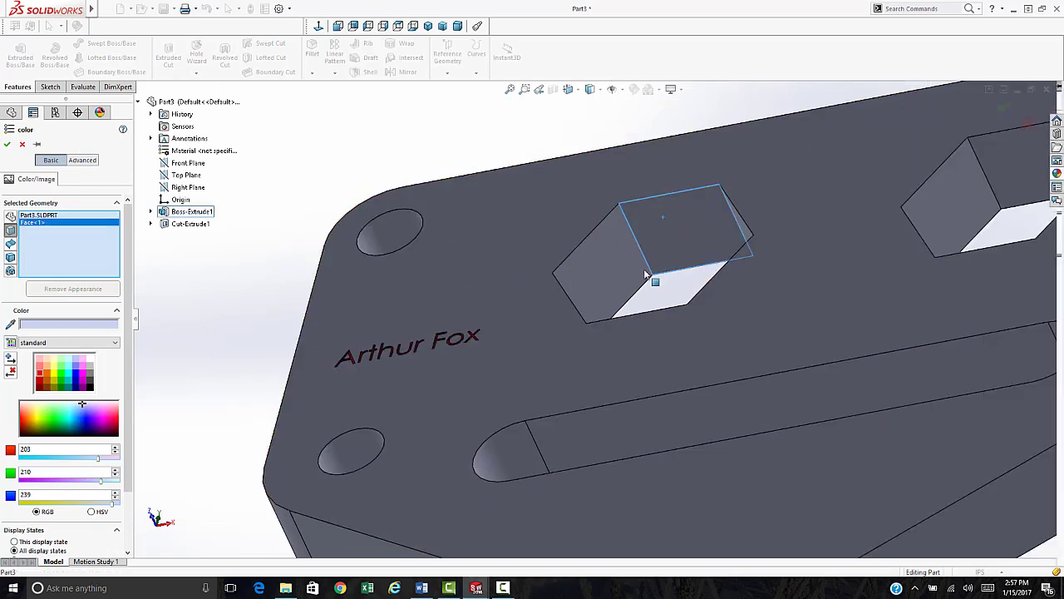
{"action": "left_click", "coordinate": [55, 375]}
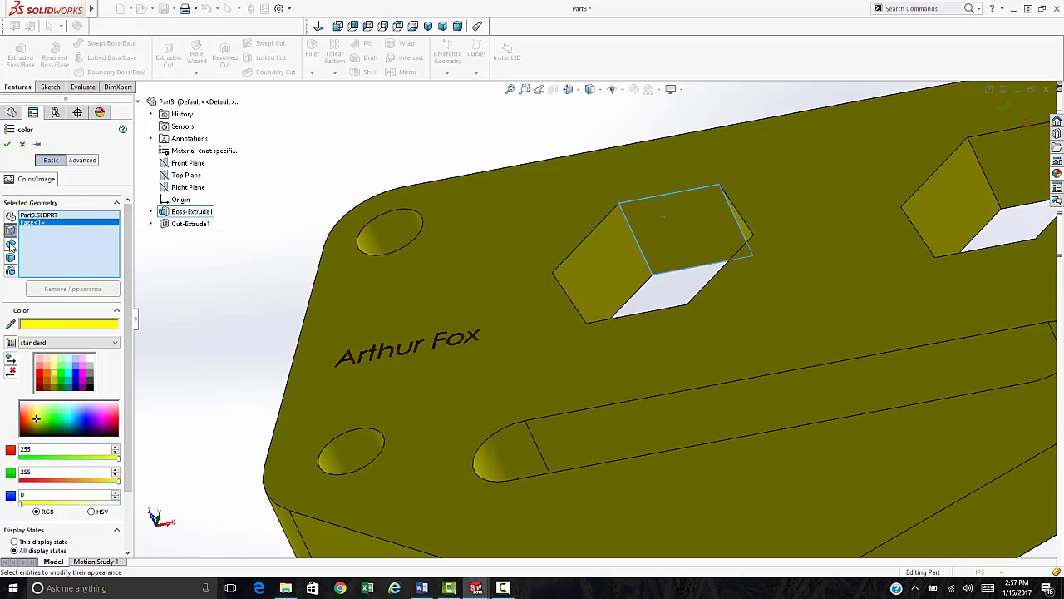
{"action": "right_click", "coordinate": [42, 215]}
{"action": "left_click", "coordinate": [75, 237]}
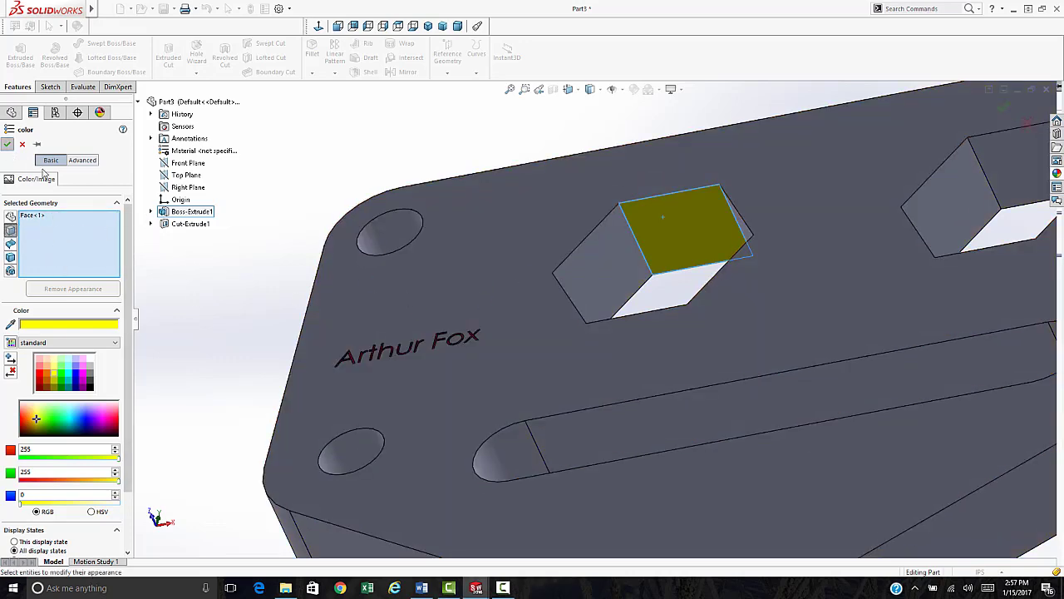
{"action": "left_click", "coordinate": [7, 144]}
Orient the plate to the isometric view and save the part as Demo Part.
{"action": "middle_click_drag", "start_coordinate": [445, 286], "coordinate": [574, 399]}
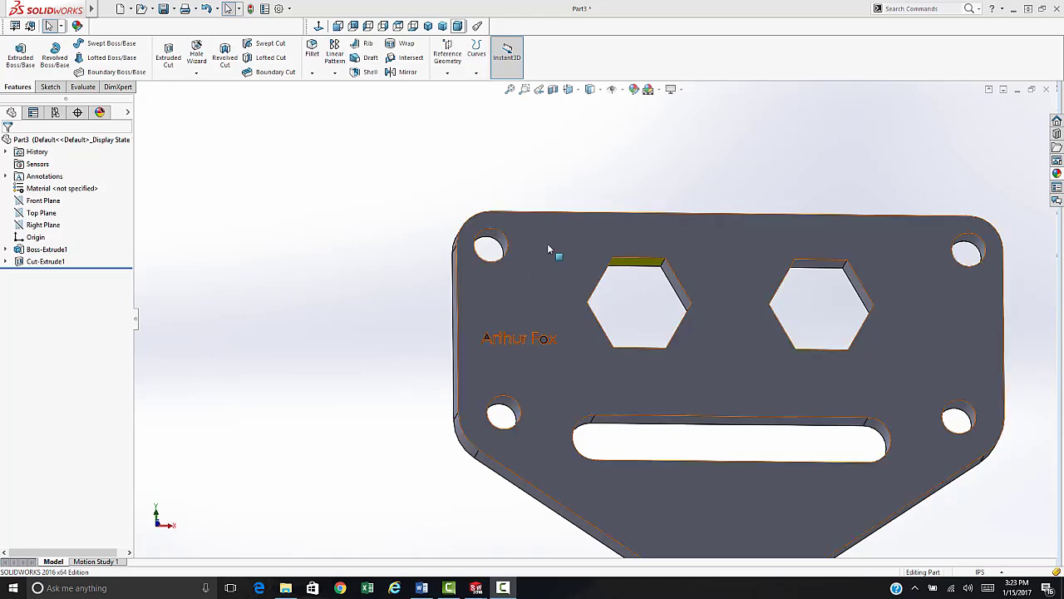
{"action": "key", "text": "z"}
{"action": "key", "text": "z"}
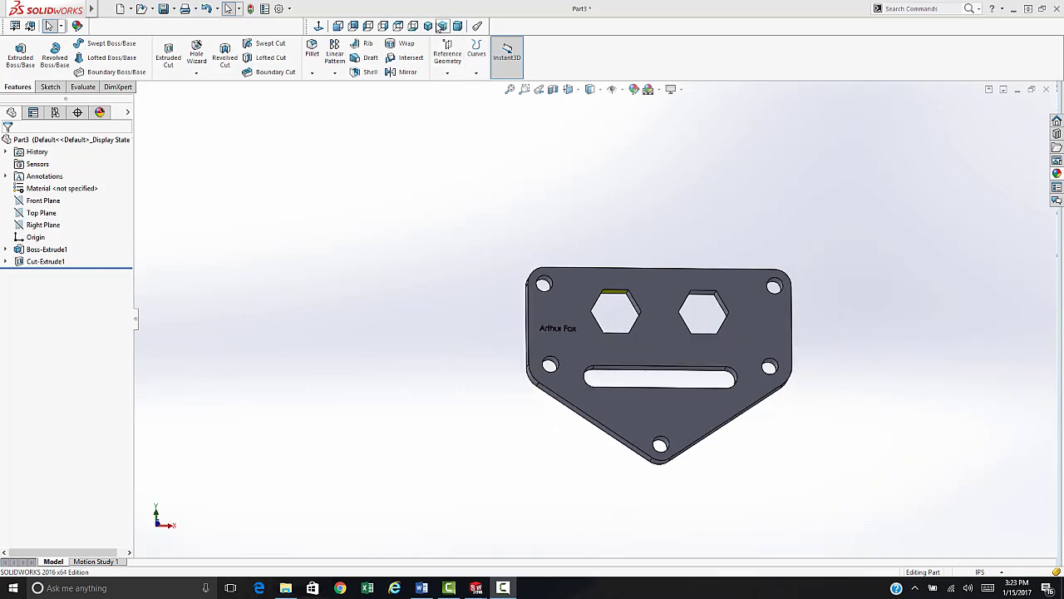
{"action": "left_click", "coordinate": [438, 25]}
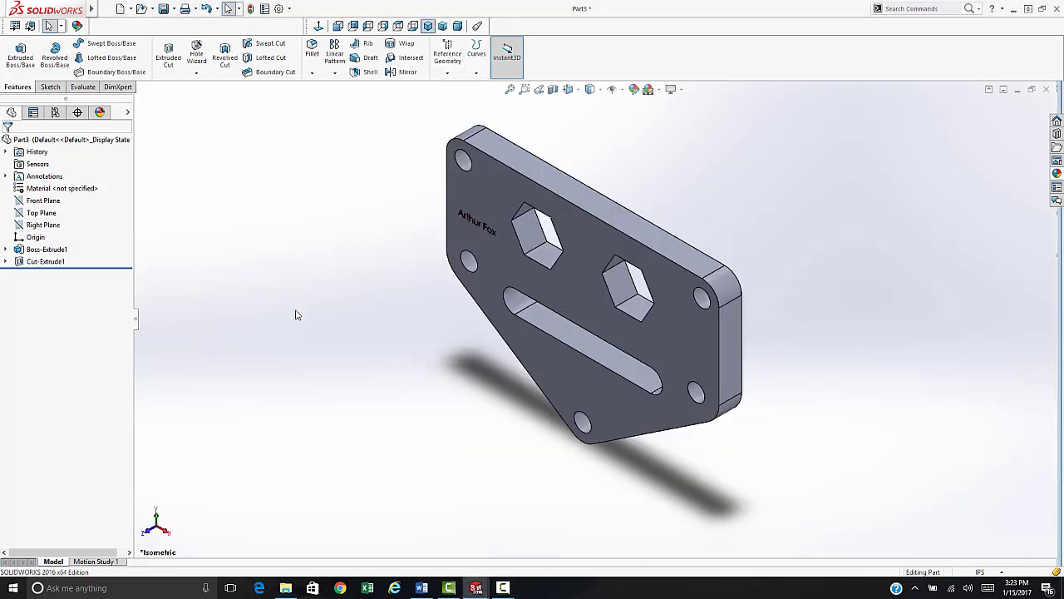
{"action": "key", "text": "ctrl+s"}
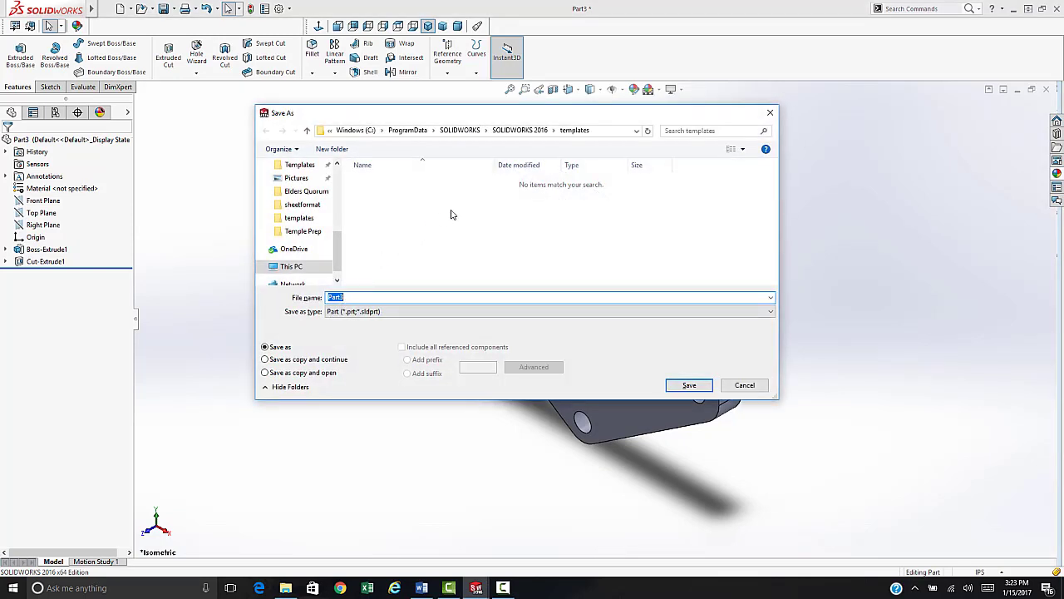
{"action": "type", "text": "Demo"}
{"action": "left_click", "coordinate": [687, 385]}
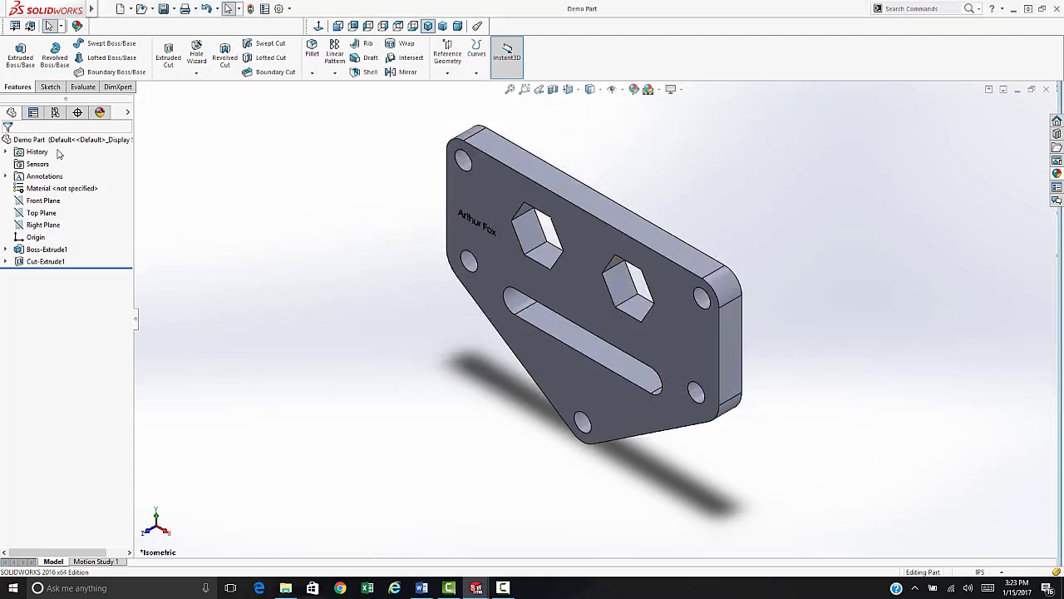
Create a drawing of the part from the SLCC drawing template and place the Front view on the sheet.
{"action": "left_click", "coordinate": [15, 27]}
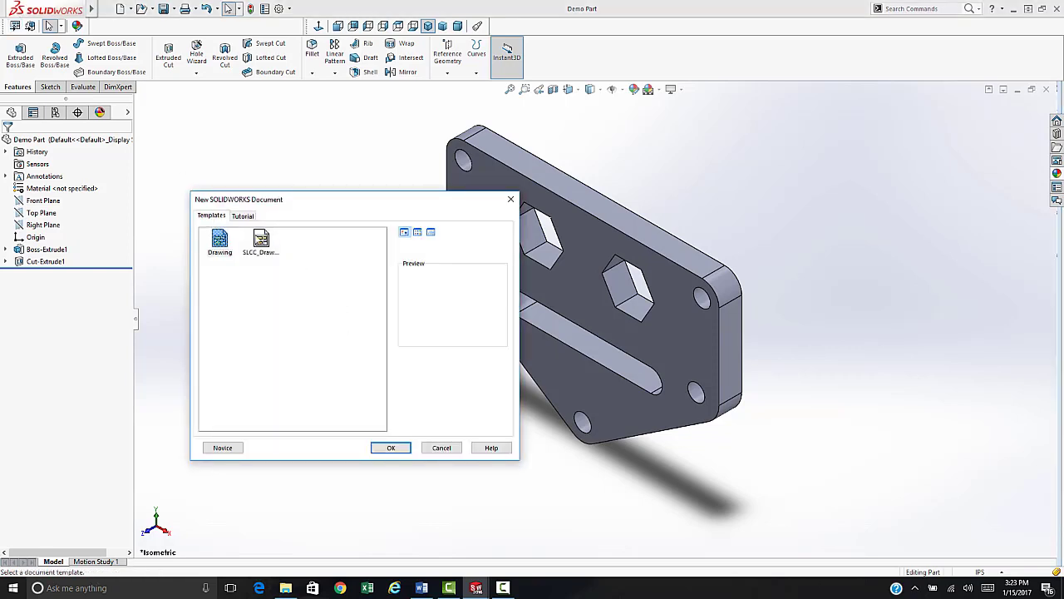
{"action": "double_click", "coordinate": [261, 241]}
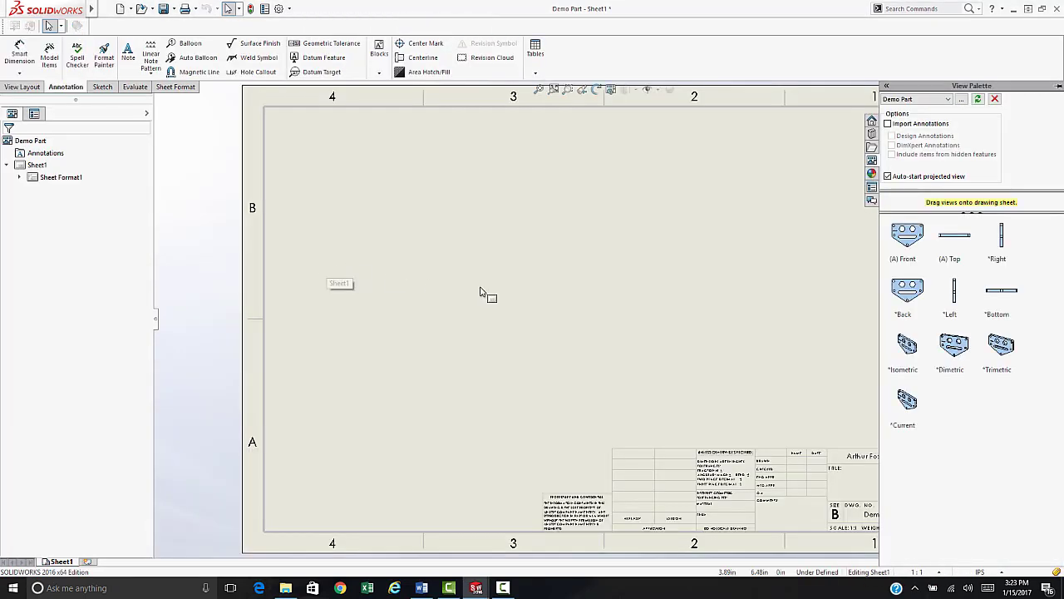
{"action": "left_click", "coordinate": [908, 243]}
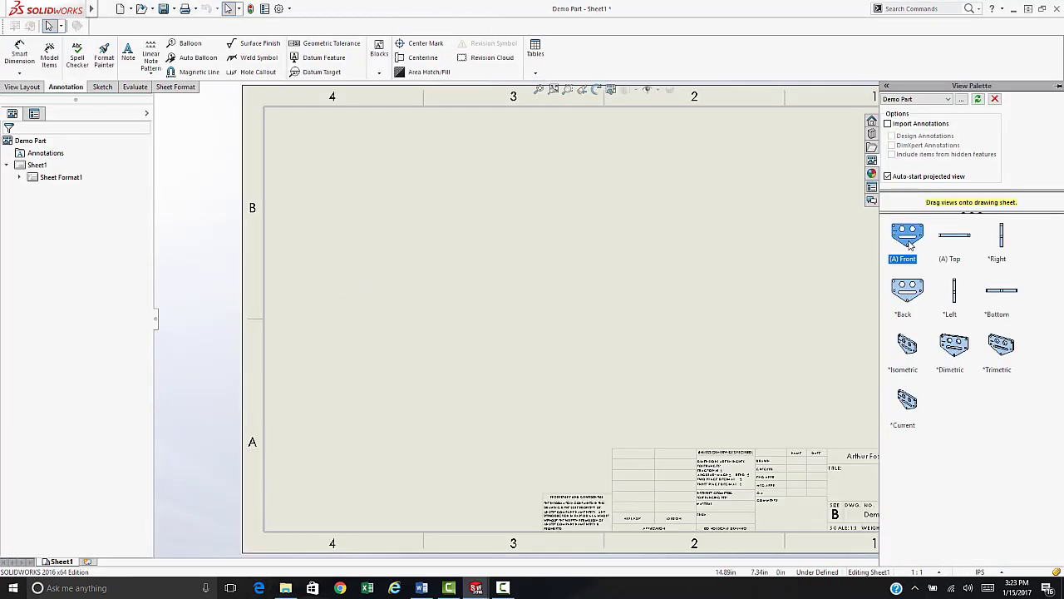
{"action": "mouse_move", "coordinate": [912, 237]}
{"action": "left_mouse_down"}
{"action": "mouse_move", "coordinate": [729, 270]}
{"action": "mouse_move", "coordinate": [515, 333]}
{"action": "left_mouse_up"}
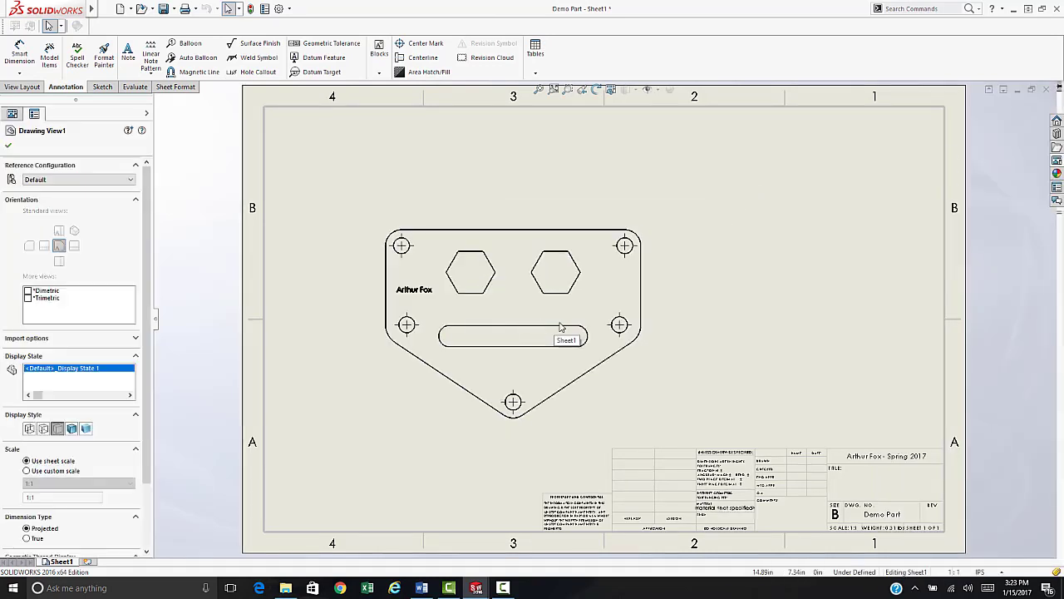
Project a right side view, a top view and an isometric view from the front view.
{"action": "left_click", "coordinate": [730, 314]}
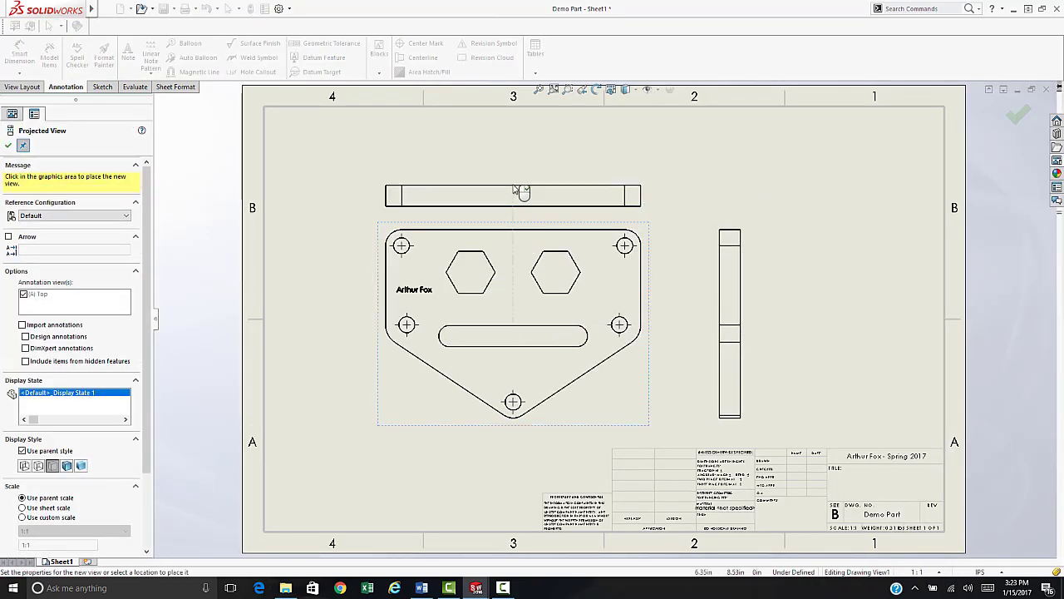
{"action": "left_click", "coordinate": [522, 174]}
{"action": "left_click", "coordinate": [753, 178]}
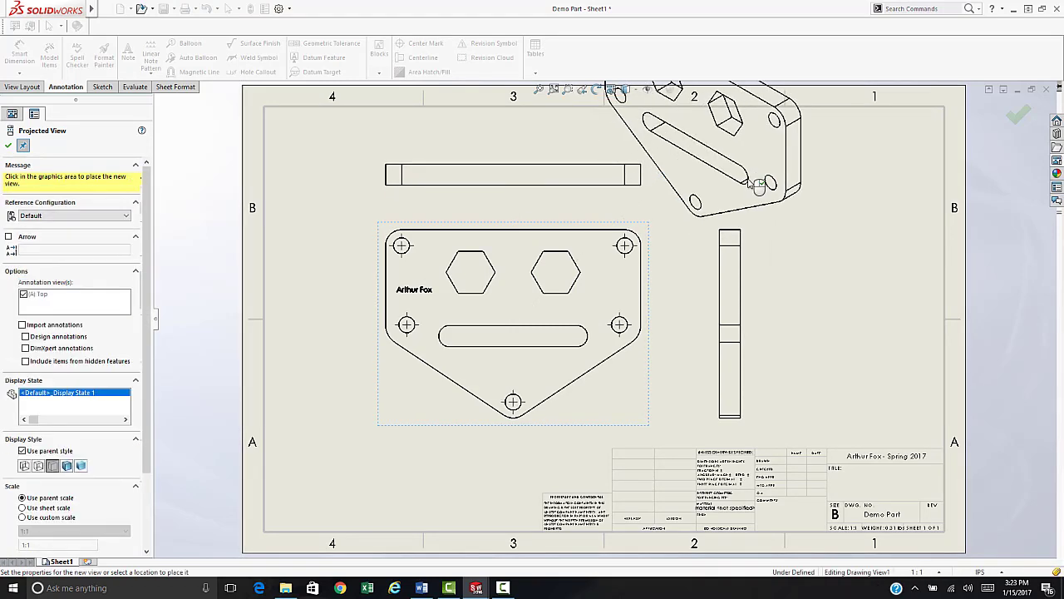
{"action": "key", "text": "Escape"}
Set the isometric view to a custom 1:4 scale and display it shaded with edges in the sheet's upper-right corner.
{"action": "left_click", "coordinate": [779, 275]}
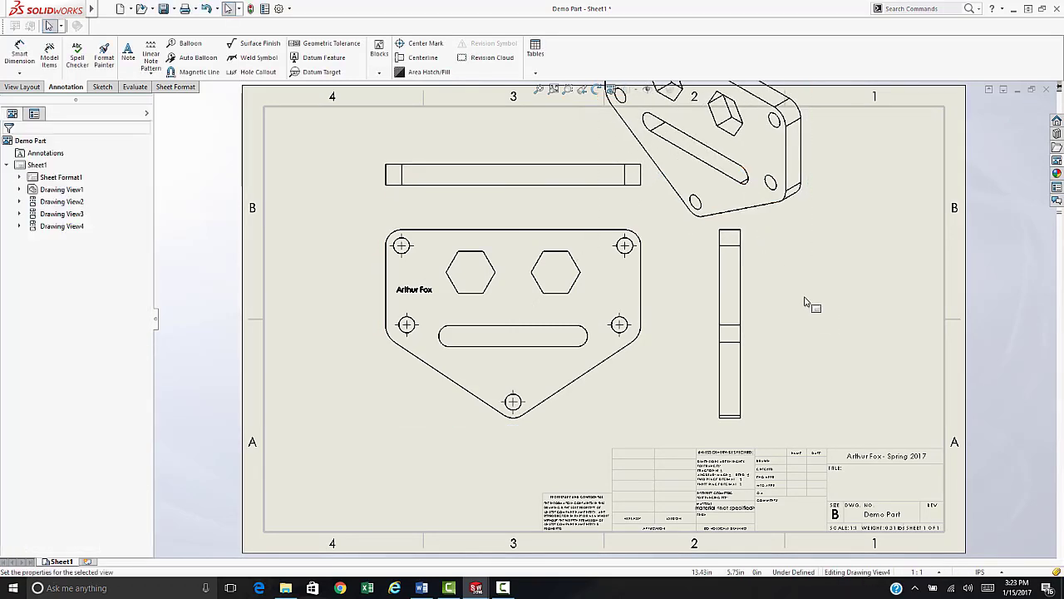
{"action": "left_click_drag", "start_coordinate": [791, 280], "coordinate": [915, 357]}
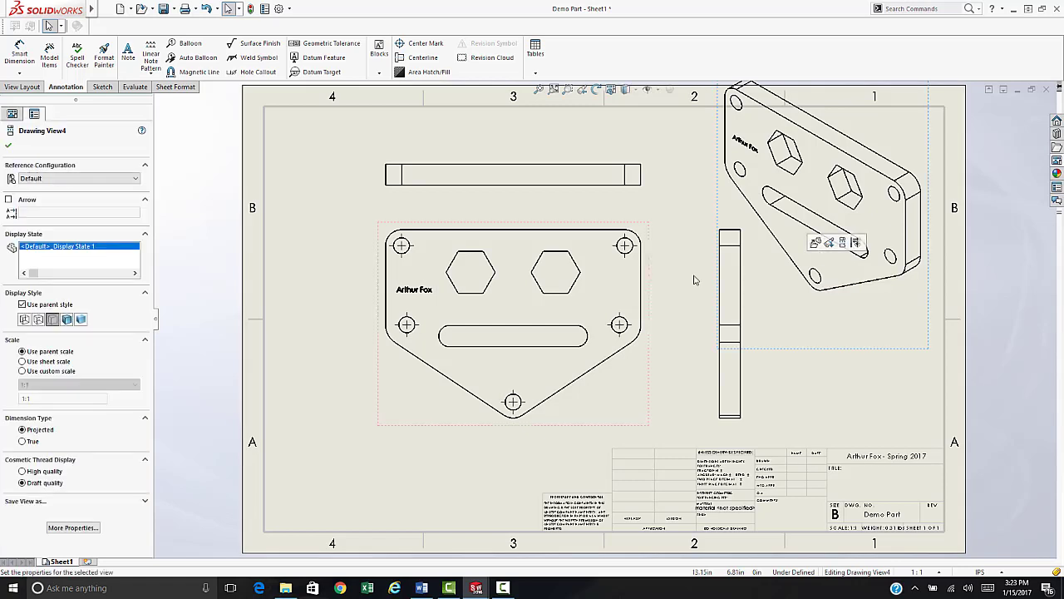
{"action": "left_click", "coordinate": [23, 371]}
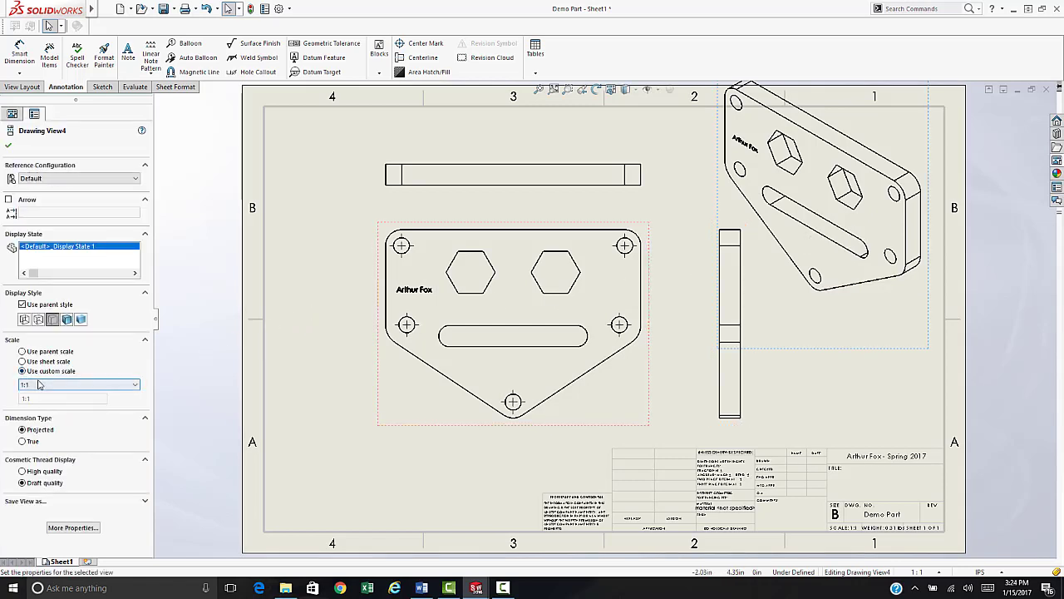
{"action": "left_click", "coordinate": [25, 385]}
{"action": "left_click", "coordinate": [41, 424]}
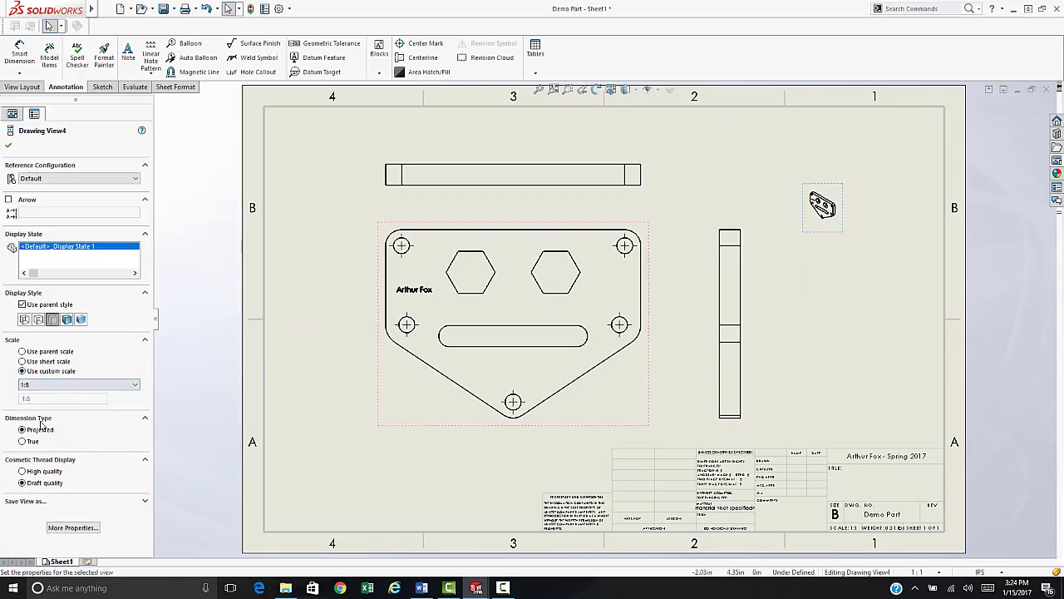
{"action": "left_click", "coordinate": [41, 386]}
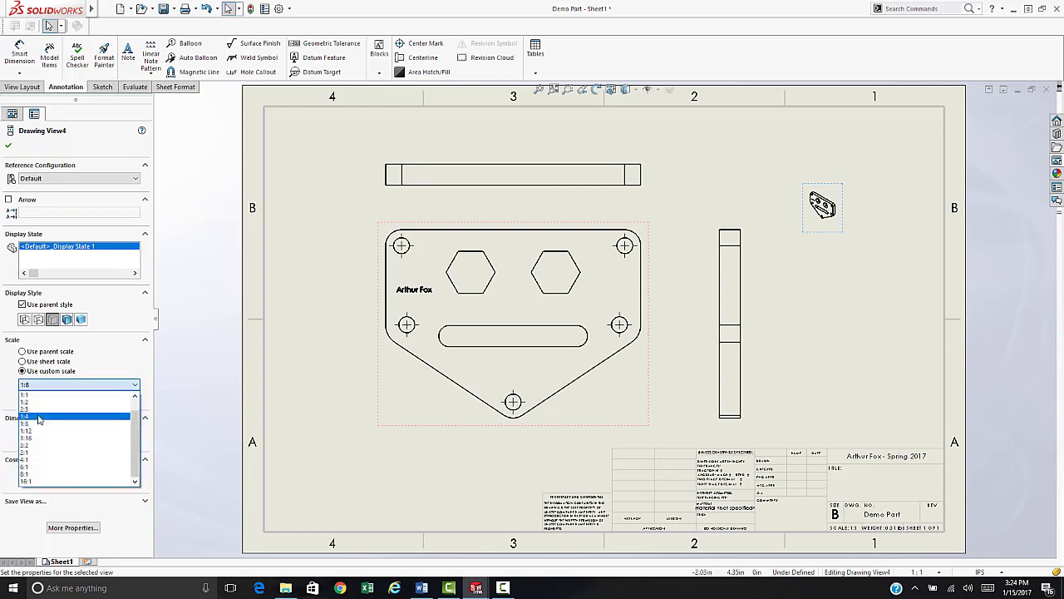
{"action": "left_click", "coordinate": [42, 416]}
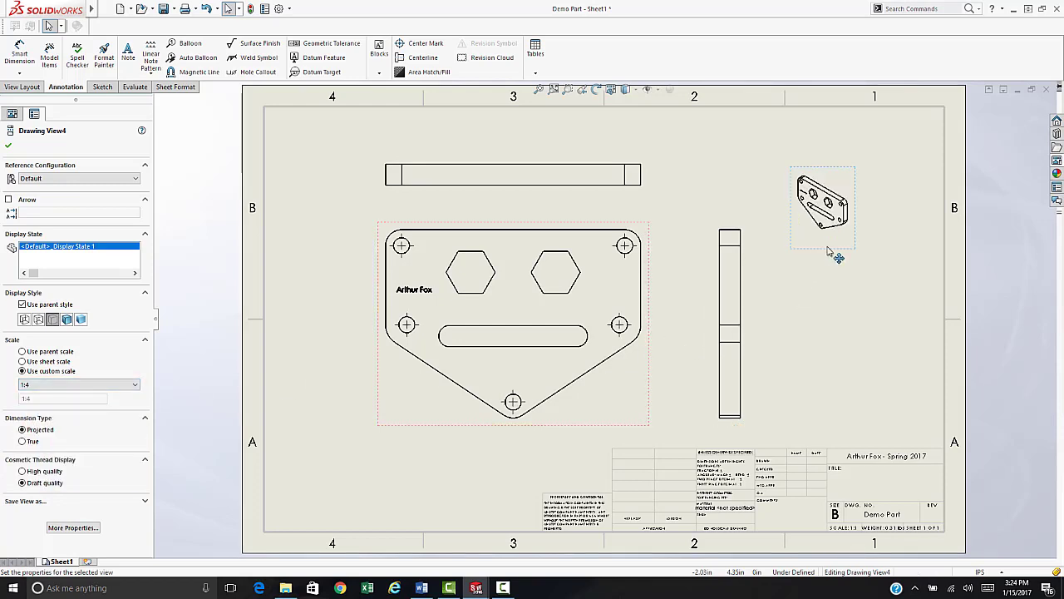
{"action": "left_click_drag", "start_coordinate": [832, 258], "coordinate": [888, 216]}
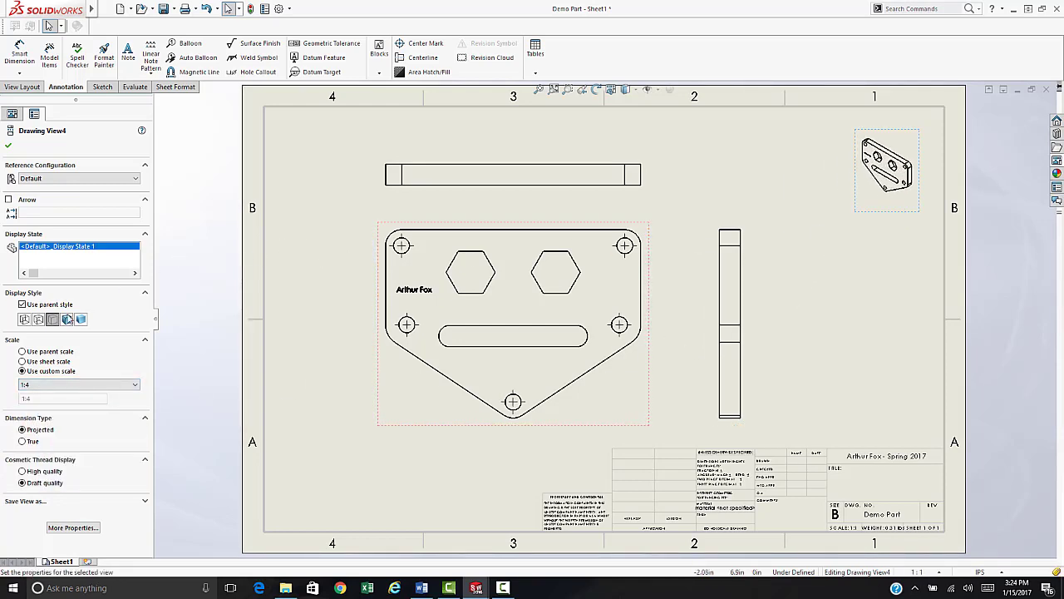
{"action": "left_click", "coordinate": [66, 320]}
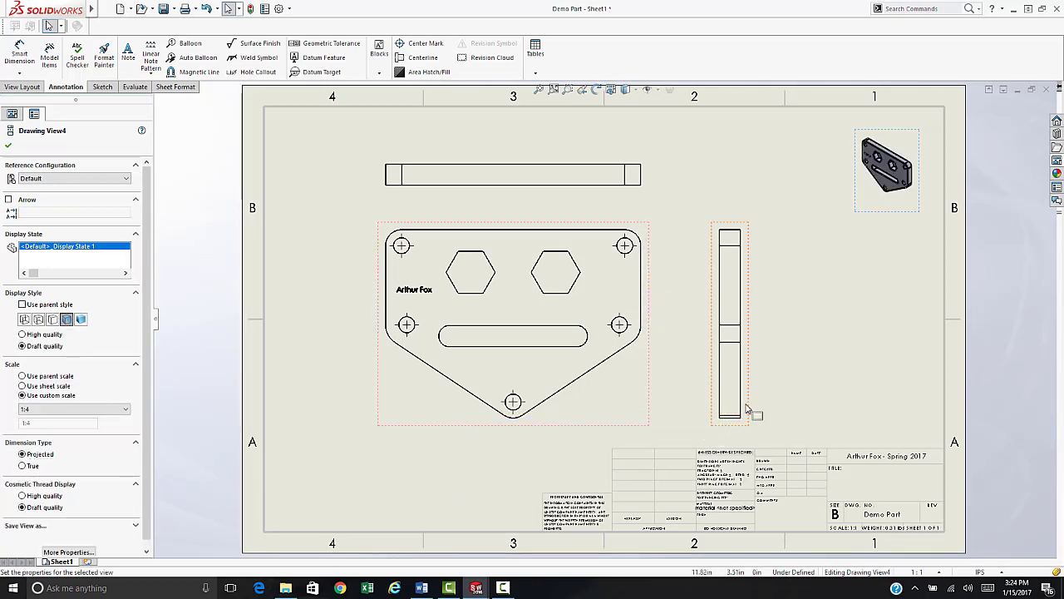
Fill in the title block's material field by applying AISI 1020 from the Steel category to the part.
{"action": "scroll", "coordinate": [823, 489], "scroll_direction": "down", "scroll_amount": 5}
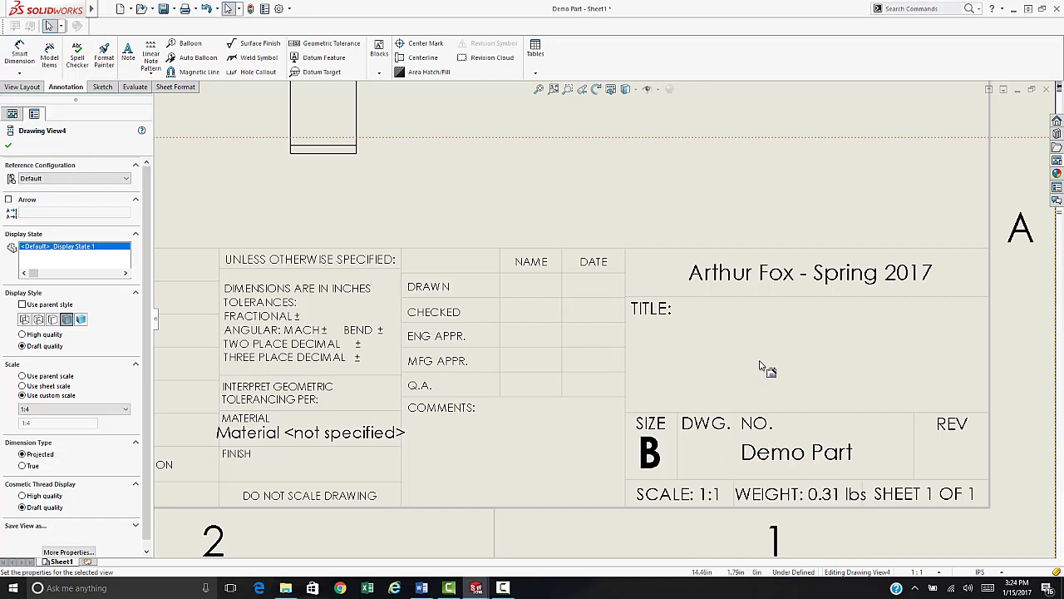
{"action": "scroll", "coordinate": [636, 353], "scroll_direction": "up", "scroll_amount": 3}
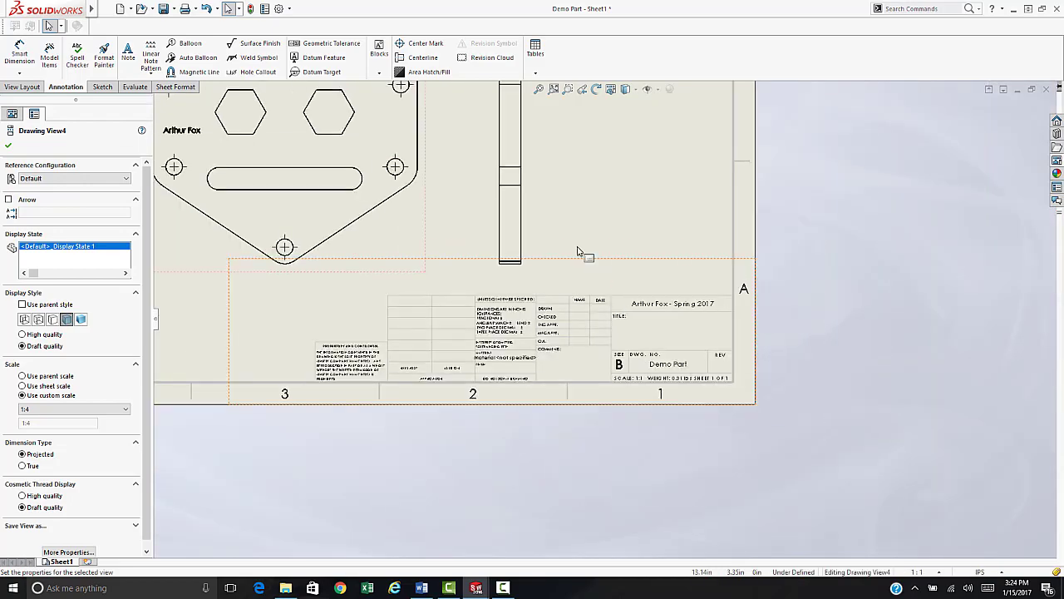
{"action": "scroll", "coordinate": [582, 247], "scroll_direction": "up", "scroll_amount": 2}
{"action": "scroll", "coordinate": [552, 147], "scroll_direction": "down", "scroll_amount": 3}
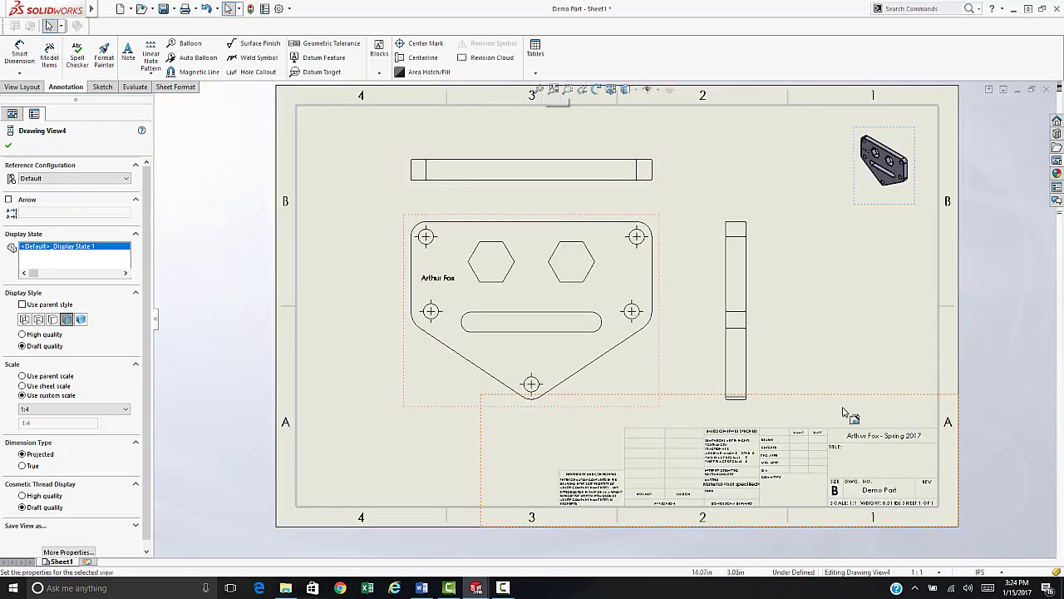
{"action": "scroll", "coordinate": [765, 492], "scroll_direction": "down", "scroll_amount": 6}
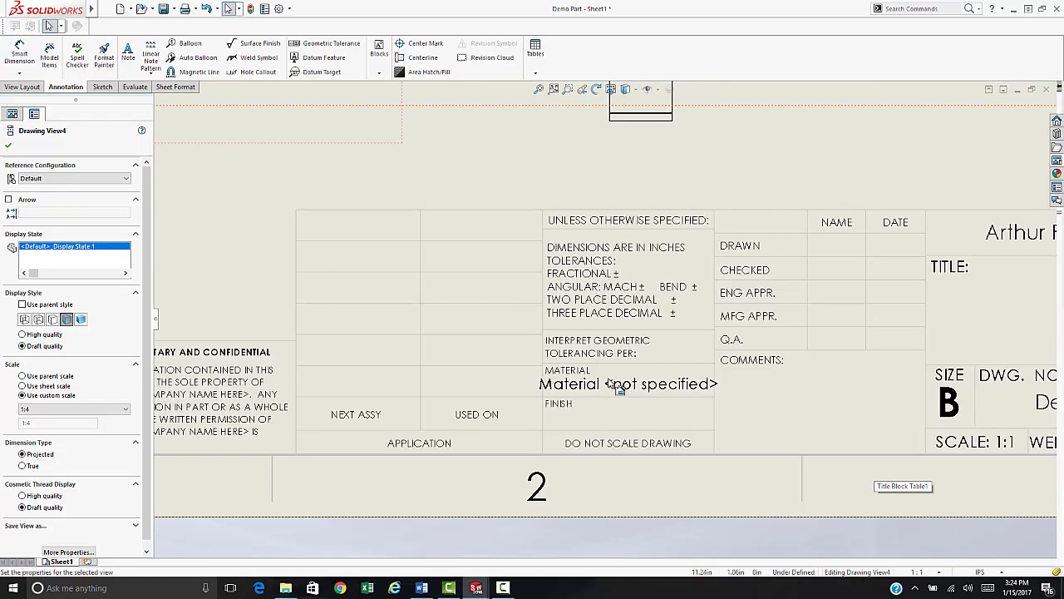
{"action": "double_click", "coordinate": [614, 379]}
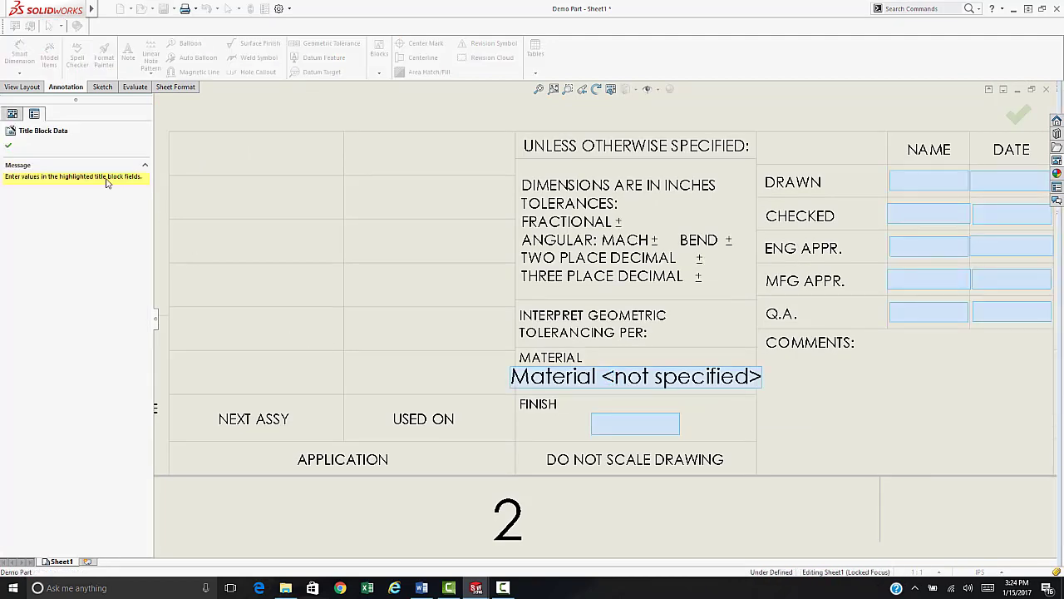
{"action": "left_click", "coordinate": [595, 384]}
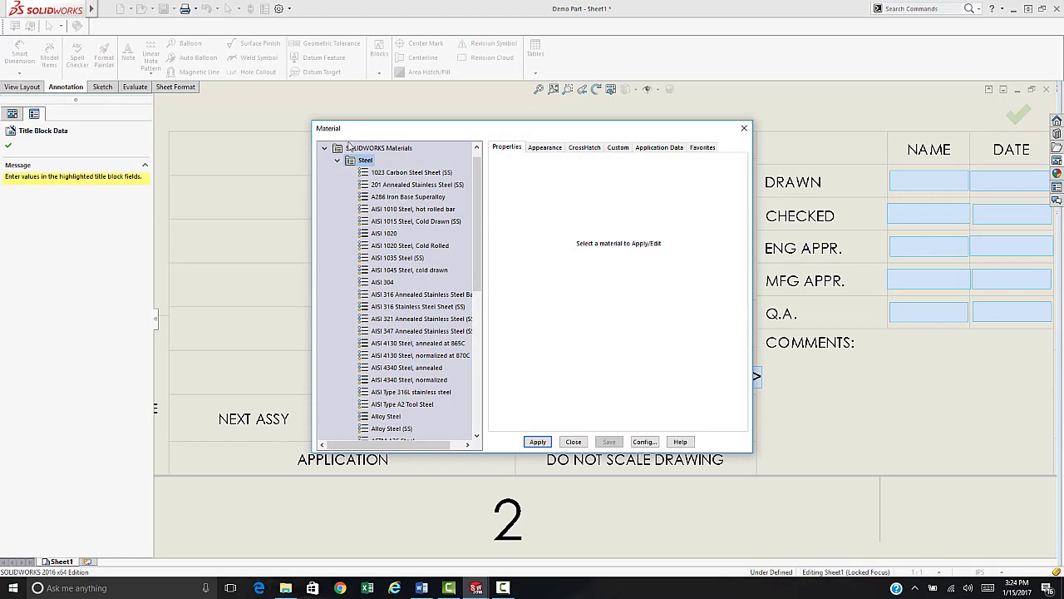
{"action": "left_click", "coordinate": [385, 235]}
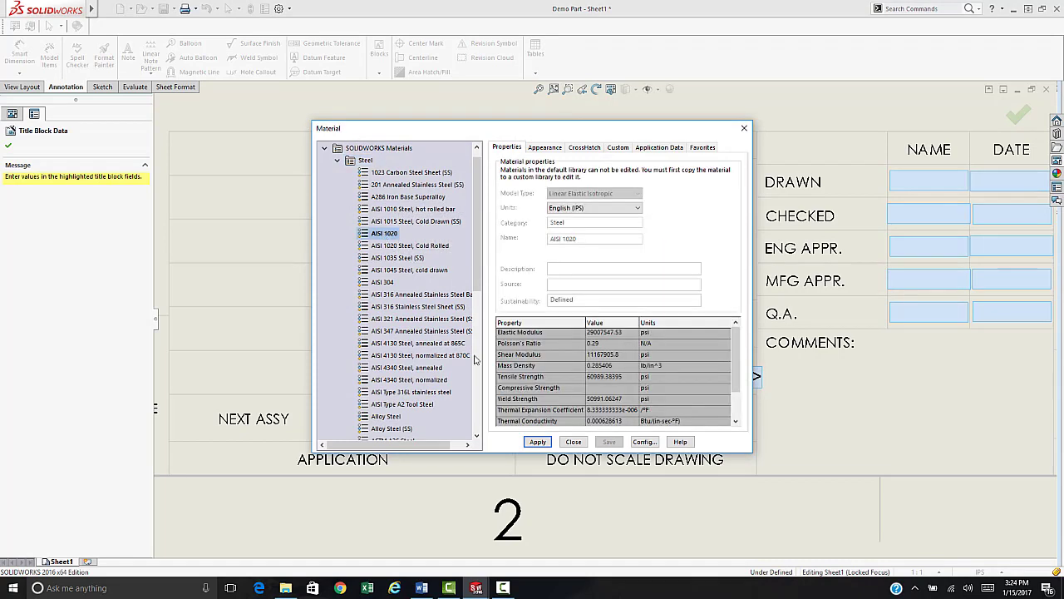
{"action": "left_click", "coordinate": [542, 444]}
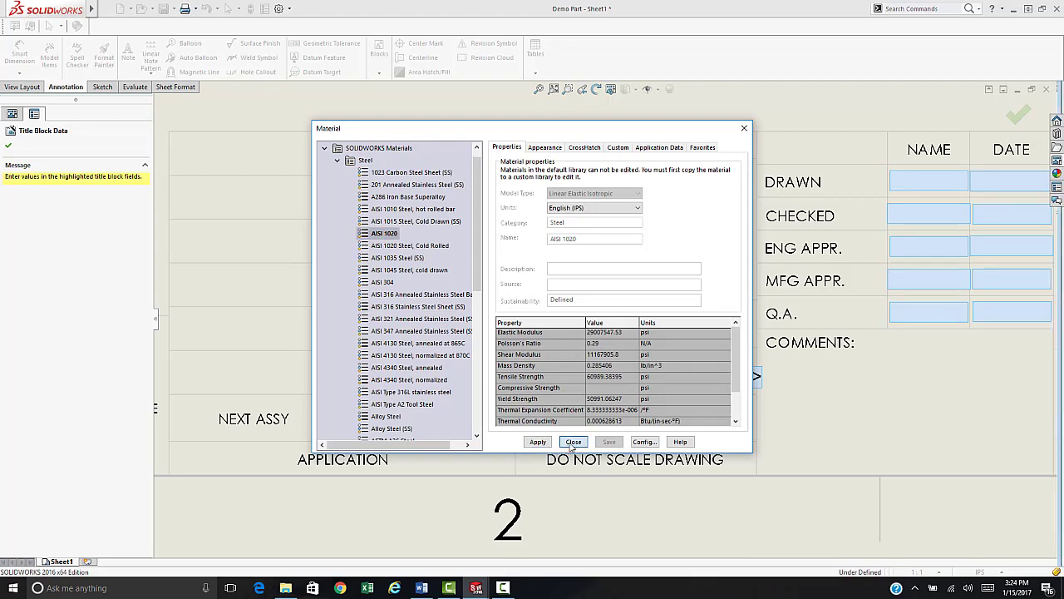
{"action": "left_click", "coordinate": [573, 442]}
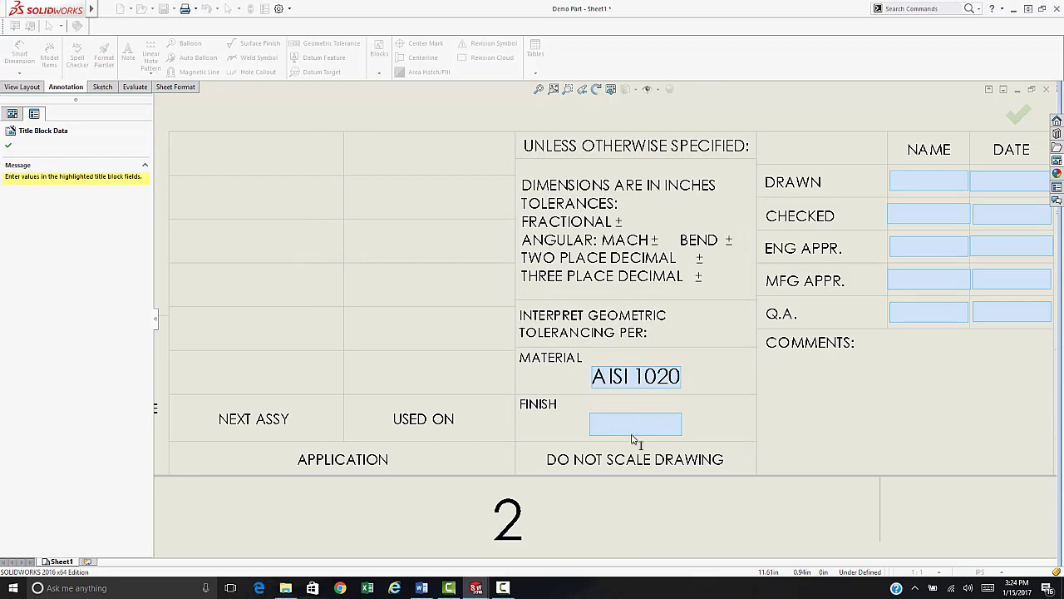
Enter Chrome Plate as the finish in the title block and accept the title block data.
{"action": "type", "text": "Chr"}
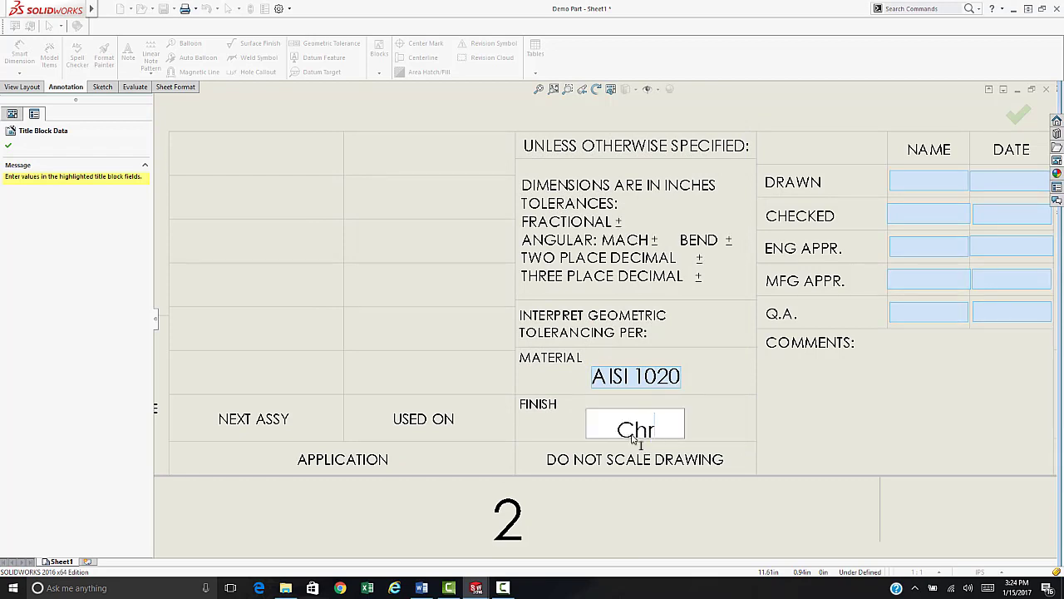
{"action": "type", "text": "ome Plate"}
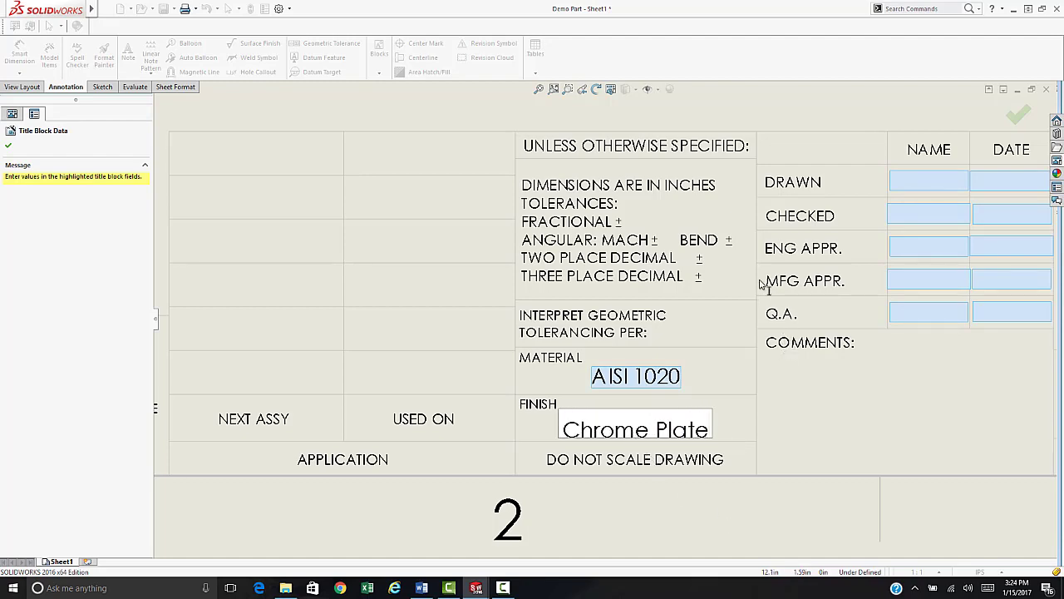
{"action": "left_click", "coordinate": [1021, 115]}
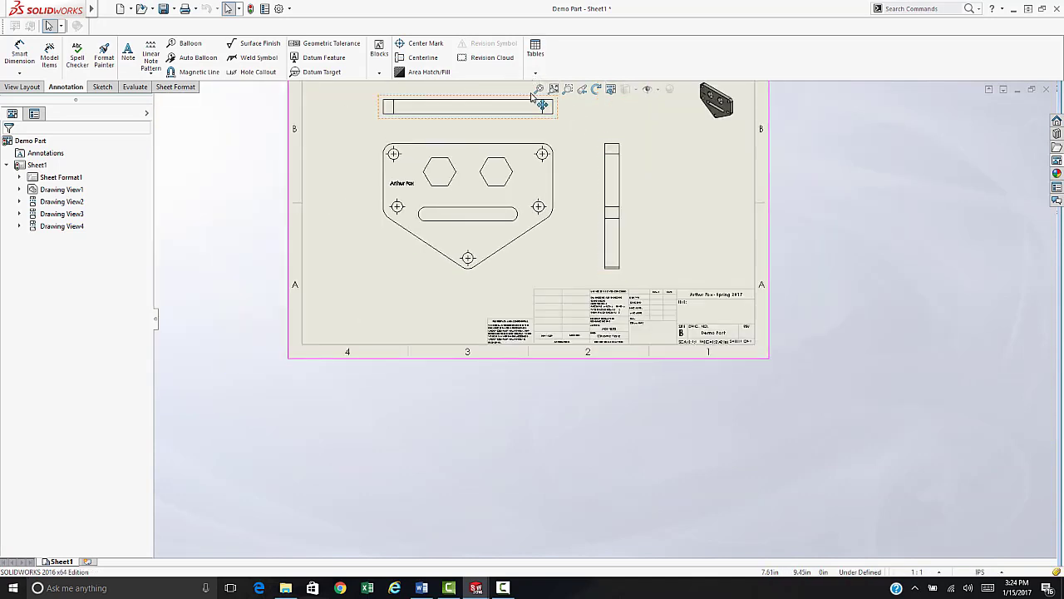
Dimension the length of the top view's long upper edge above the view and the plate's thickness beside its right end.
{"action": "left_click", "coordinate": [539, 89]}
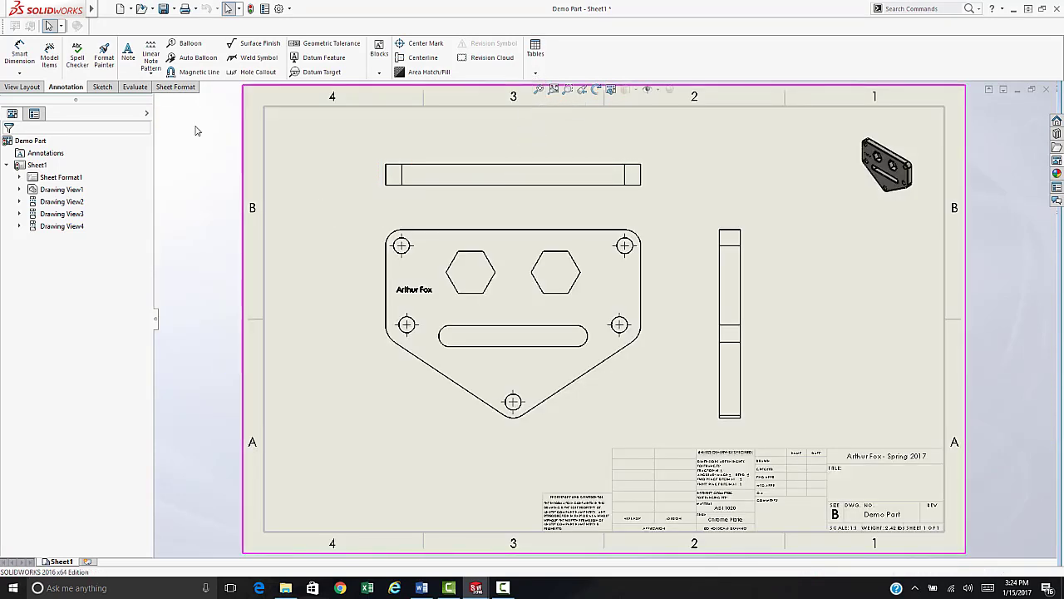
{"action": "left_click", "coordinate": [19, 73]}
{"action": "left_click", "coordinate": [37, 84]}
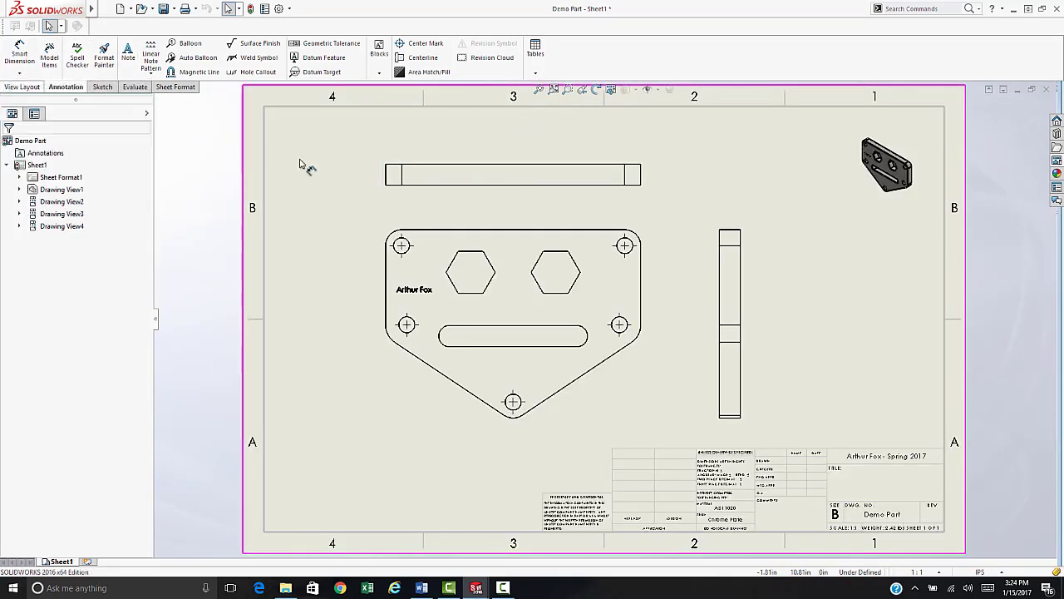
{"action": "left_click", "coordinate": [424, 165]}
{"action": "left_click", "coordinate": [424, 148]}
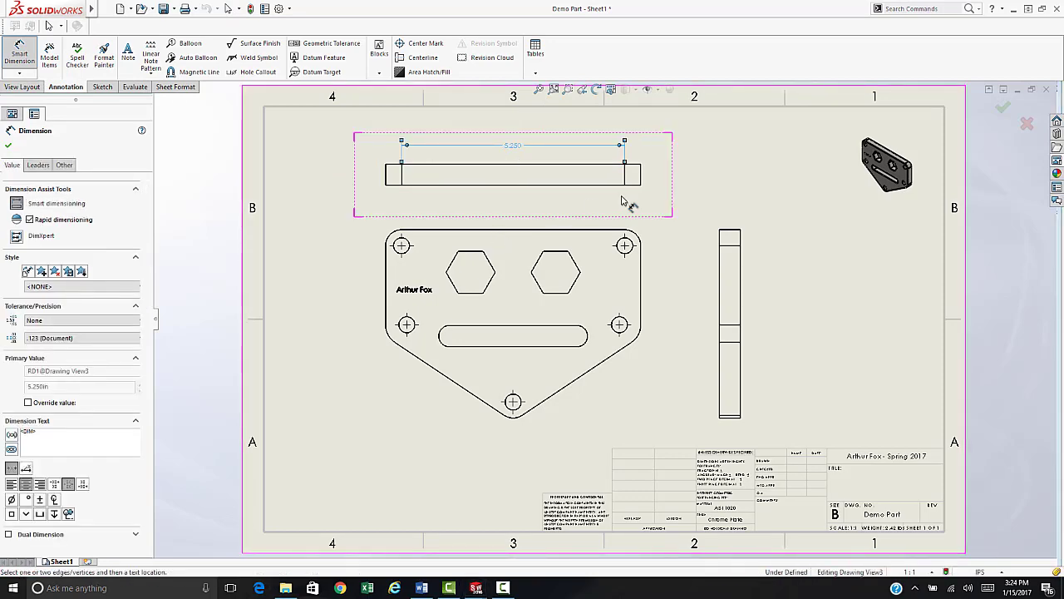
{"action": "left_click", "coordinate": [641, 178]}
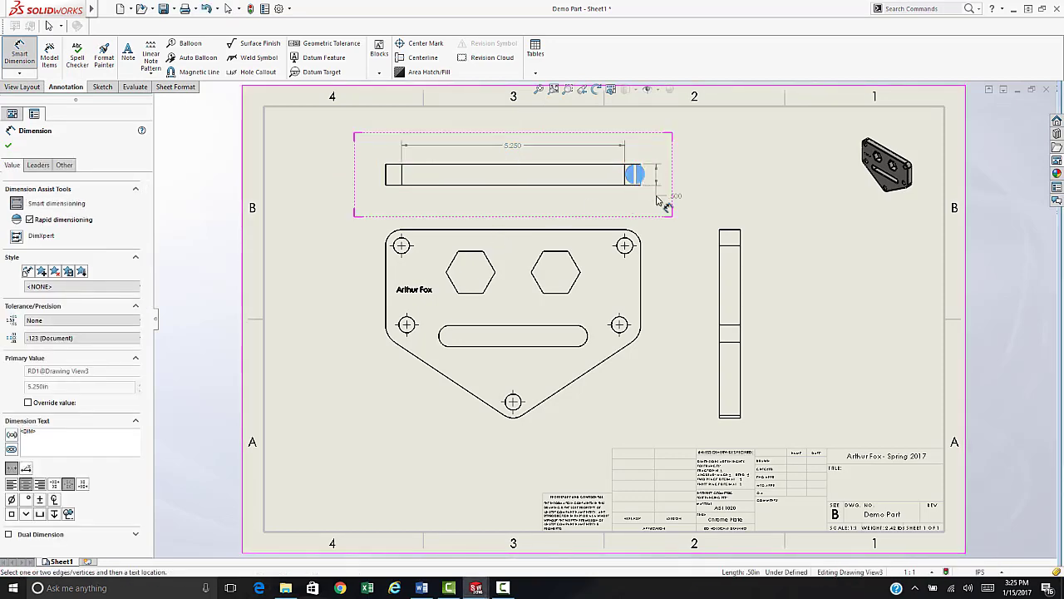
{"action": "scroll", "coordinate": [645, 181], "scroll_direction": "down", "scroll_amount": 5}
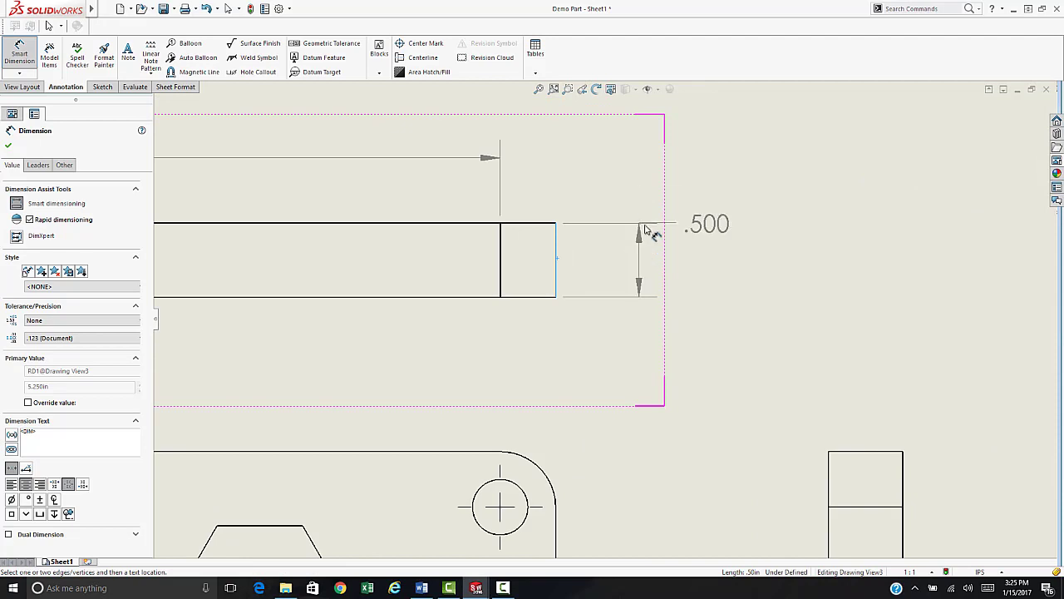
{"action": "left_click", "coordinate": [657, 263]}
{"action": "scroll", "coordinate": [632, 333], "scroll_direction": "up", "scroll_amount": 6}
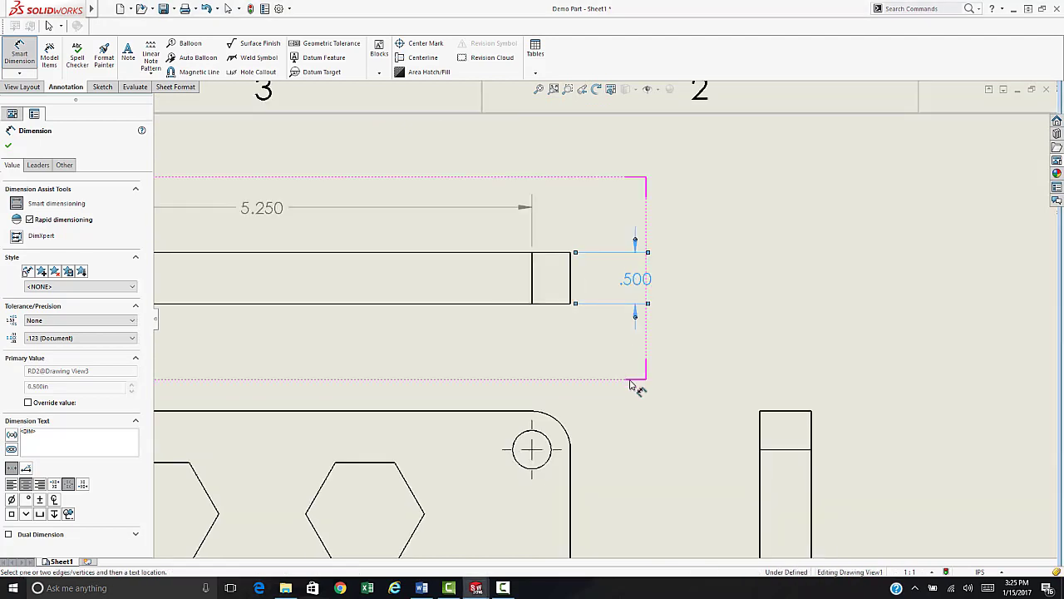
Dimension the length of the slot's straight upper edge in the front view, placing the dimension above the slot.
{"action": "scroll", "coordinate": [492, 349], "scroll_direction": "down", "scroll_amount": 3}
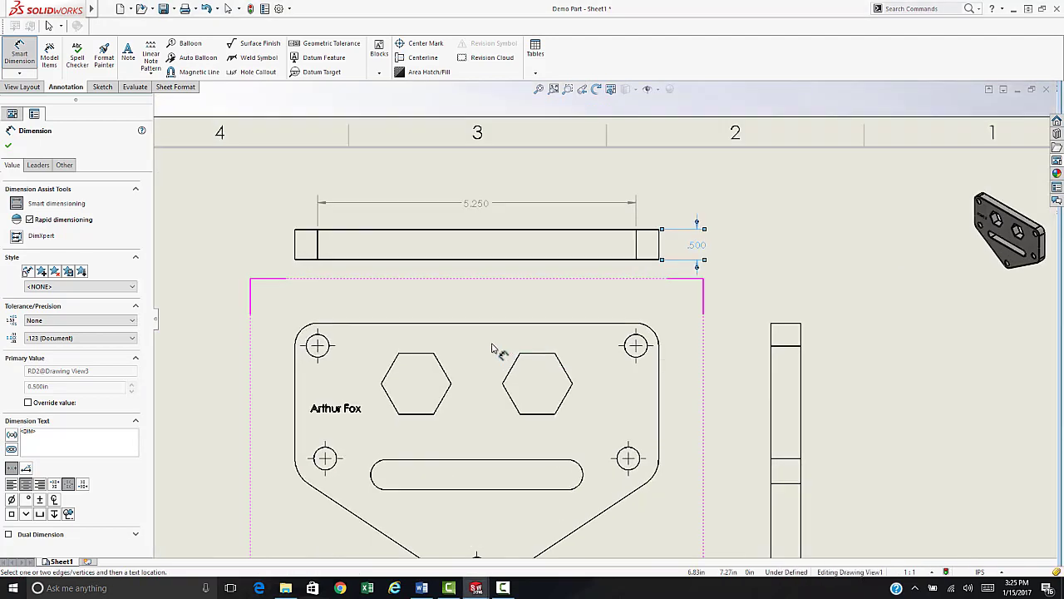
{"action": "left_click", "coordinate": [416, 462]}
{"action": "scroll", "coordinate": [418, 464], "scroll_direction": "down", "scroll_amount": 4}
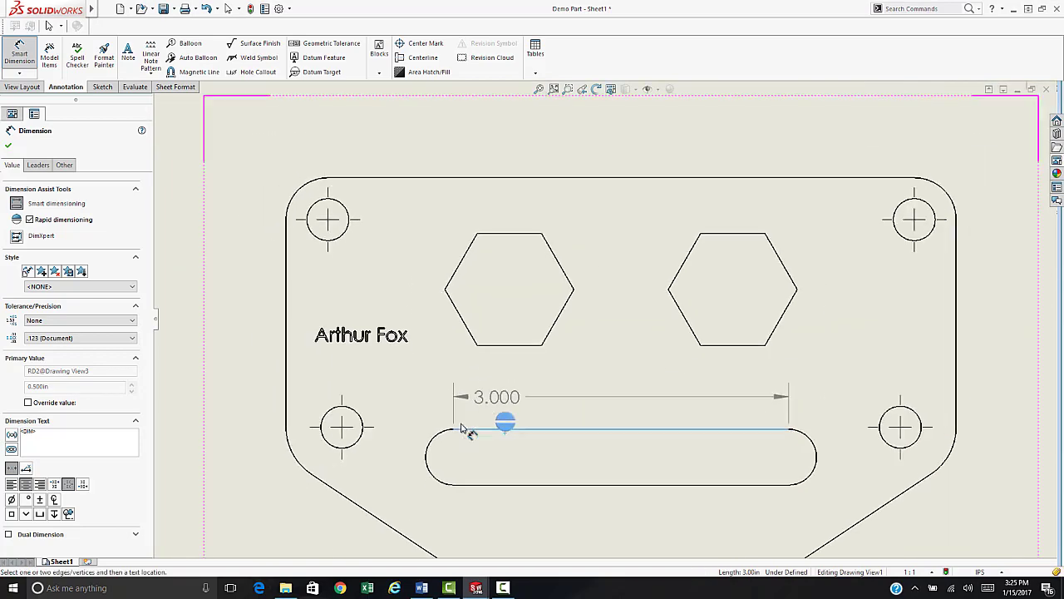
{"action": "left_click", "coordinate": [487, 400]}
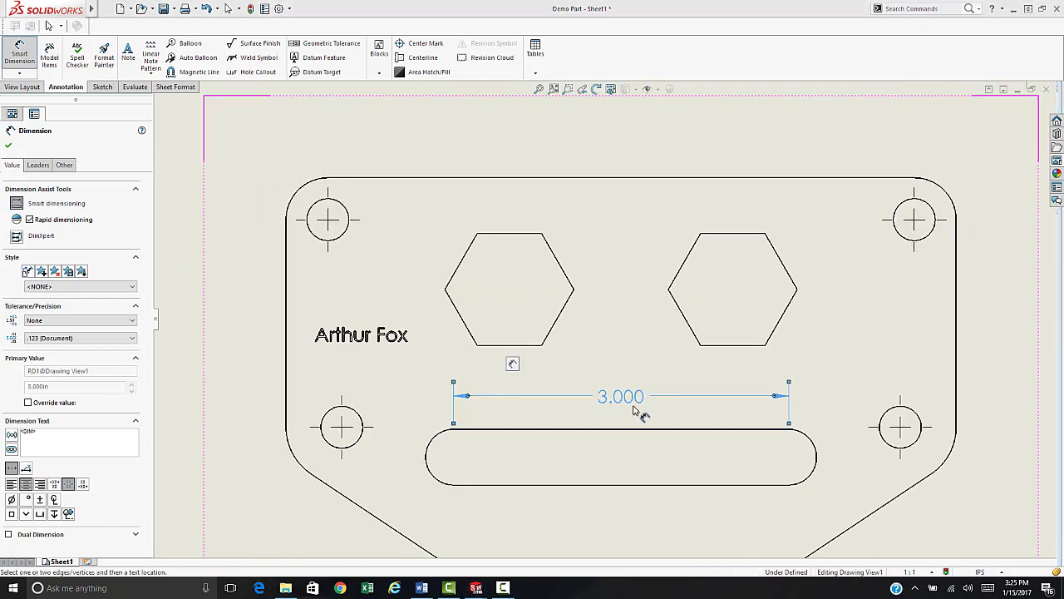
Examine the dimensioned views and the title block's material, finish, scale and weight entries, and finish dimensioning.
{"action": "scroll", "coordinate": [634, 411], "scroll_direction": "up", "scroll_amount": 6}
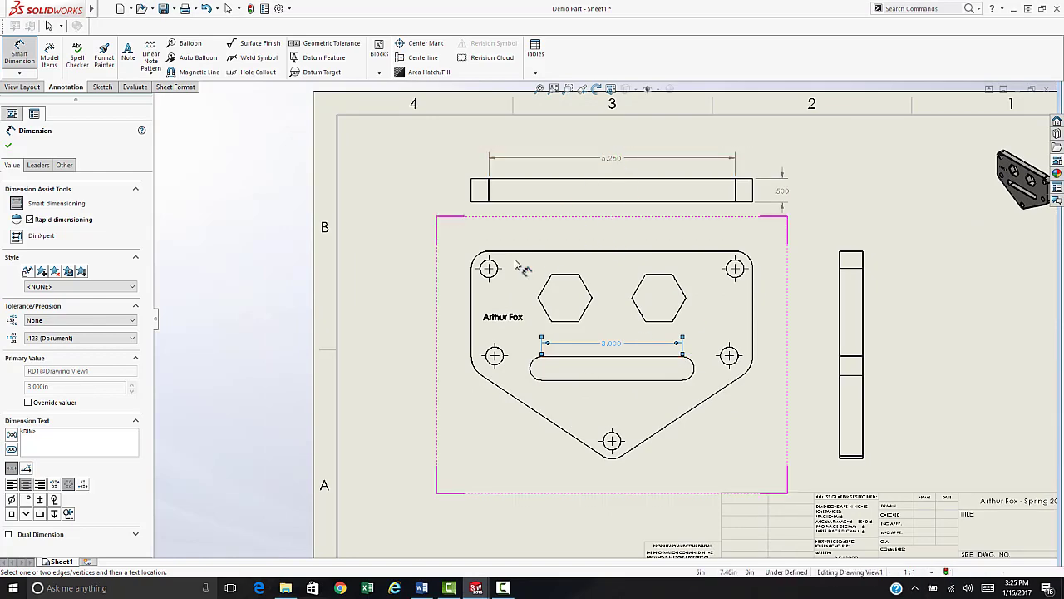
{"action": "scroll", "coordinate": [823, 366], "scroll_direction": "up", "scroll_amount": 3}
{"action": "scroll", "coordinate": [593, 349], "scroll_direction": "down", "scroll_amount": 5}
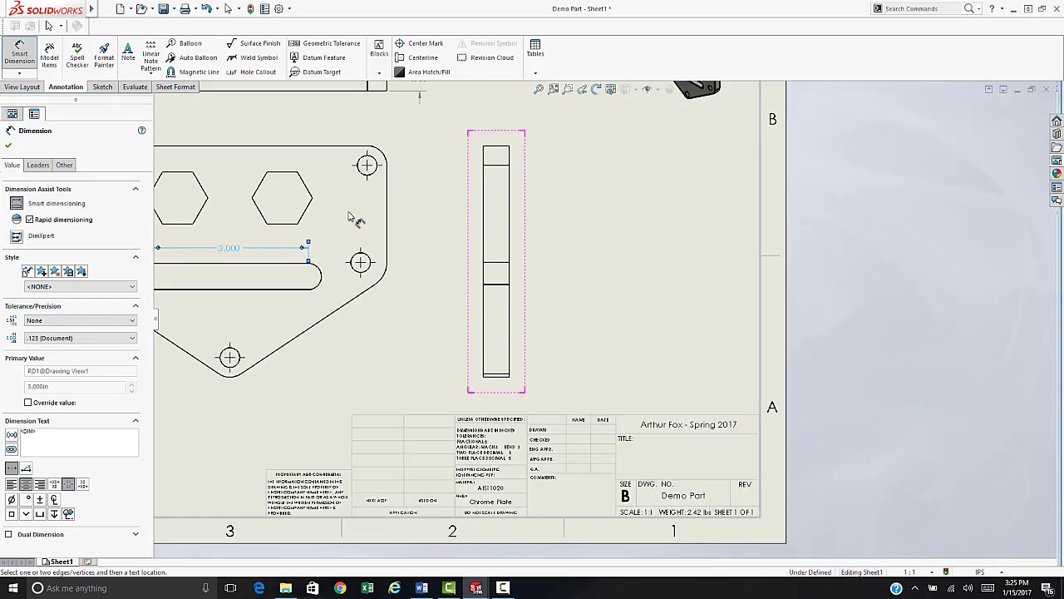
{"action": "key", "text": "f"}
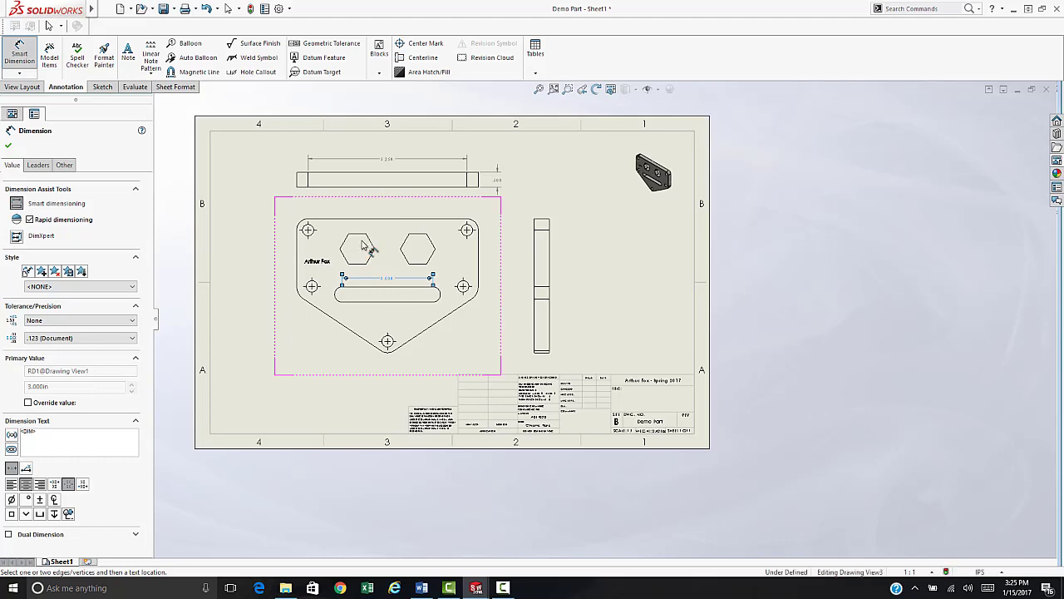
{"action": "scroll", "coordinate": [632, 407], "scroll_direction": "up", "scroll_amount": 5}
{"action": "scroll", "coordinate": [642, 413], "scroll_direction": "up", "scroll_amount": 2}
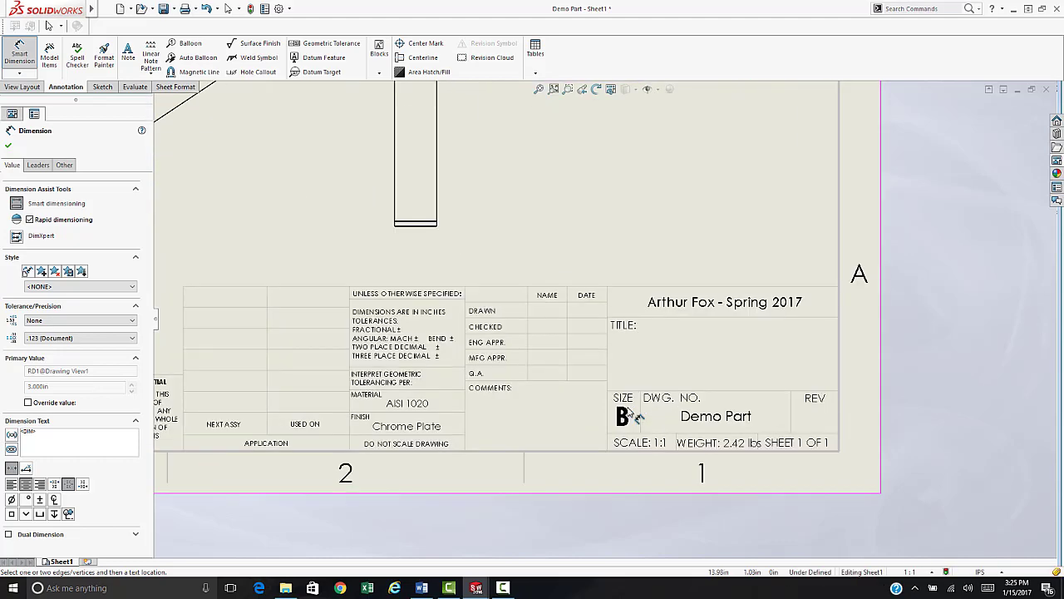
{"action": "scroll", "coordinate": [428, 408], "scroll_direction": "up", "scroll_amount": 1}
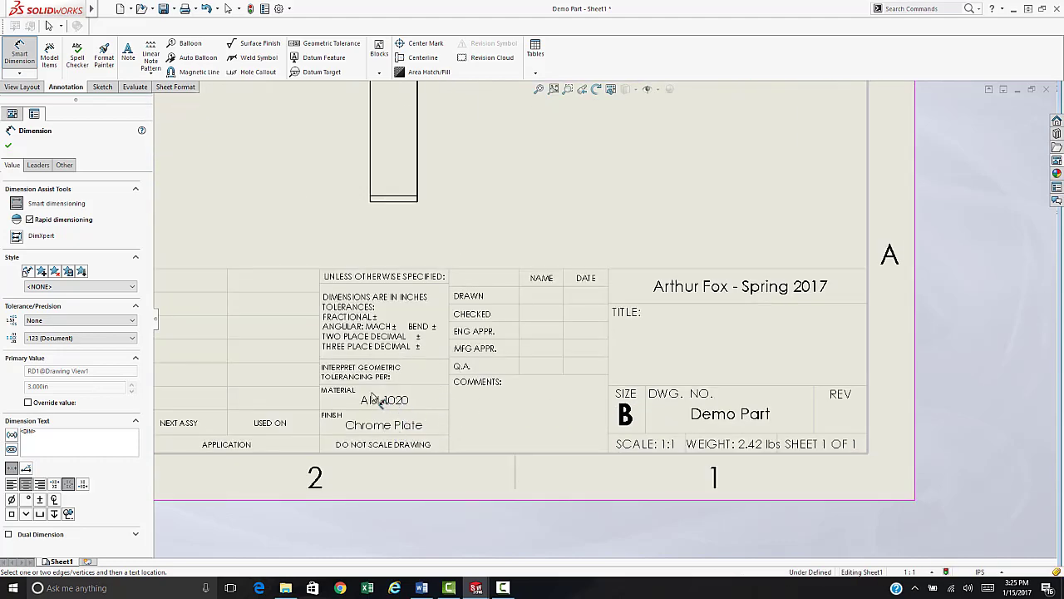
{"action": "left_click", "coordinate": [8, 147]}
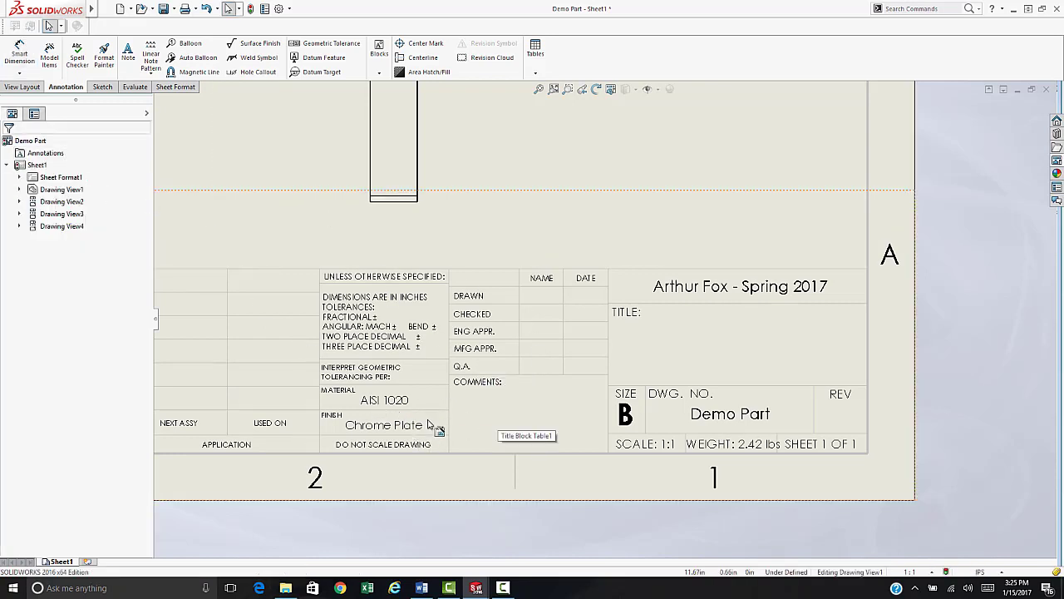
Open the part from its side drawing view and review the part file's custom properties, including material, weight and finish.
{"action": "left_click", "coordinate": [394, 160]}
{"action": "right_click", "coordinate": [394, 159]}
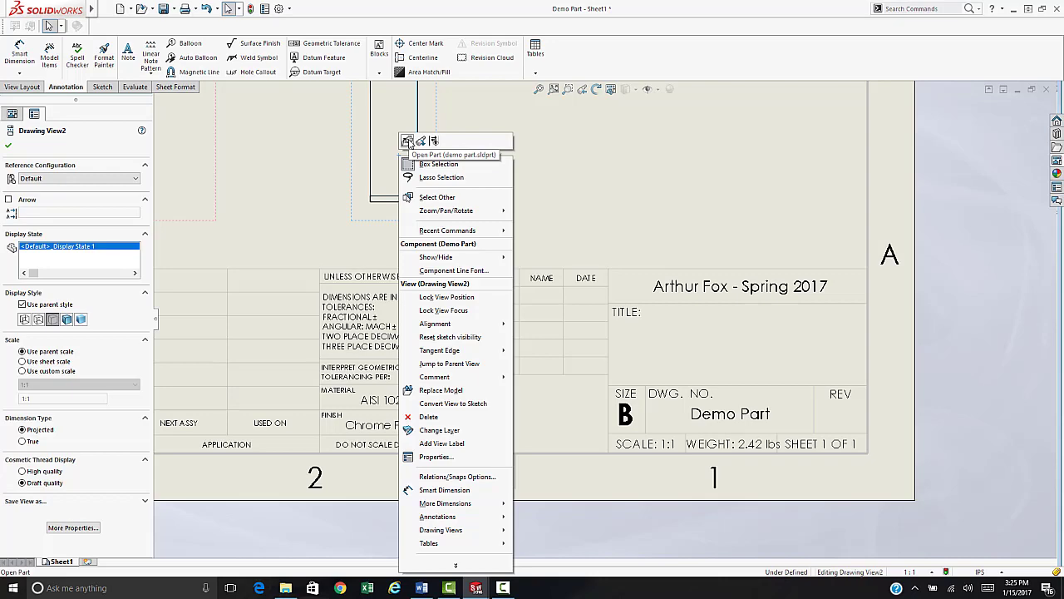
{"action": "left_click", "coordinate": [407, 143]}
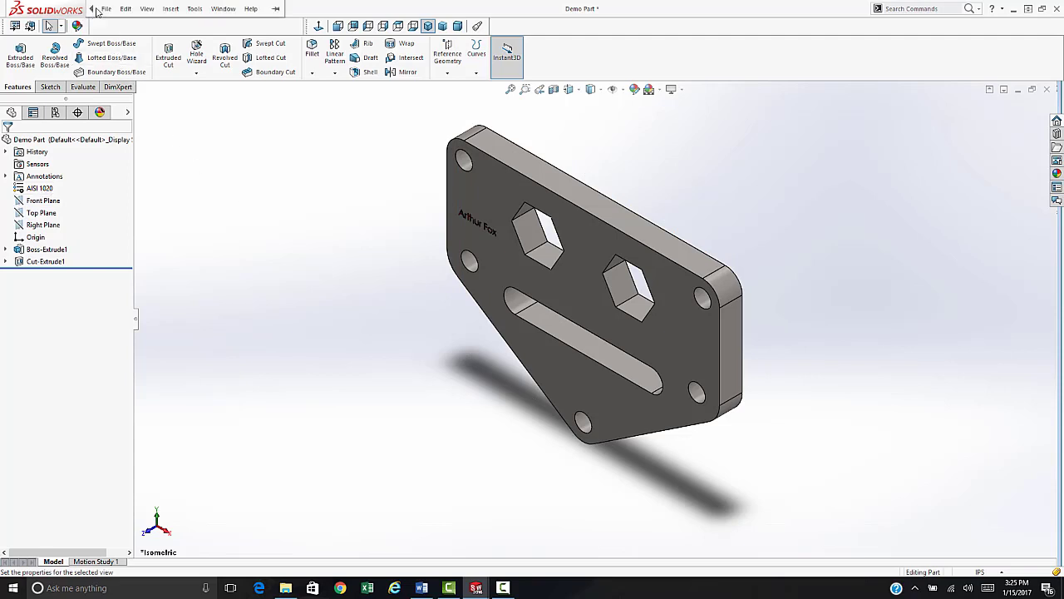
{"action": "left_click", "coordinate": [99, 10]}
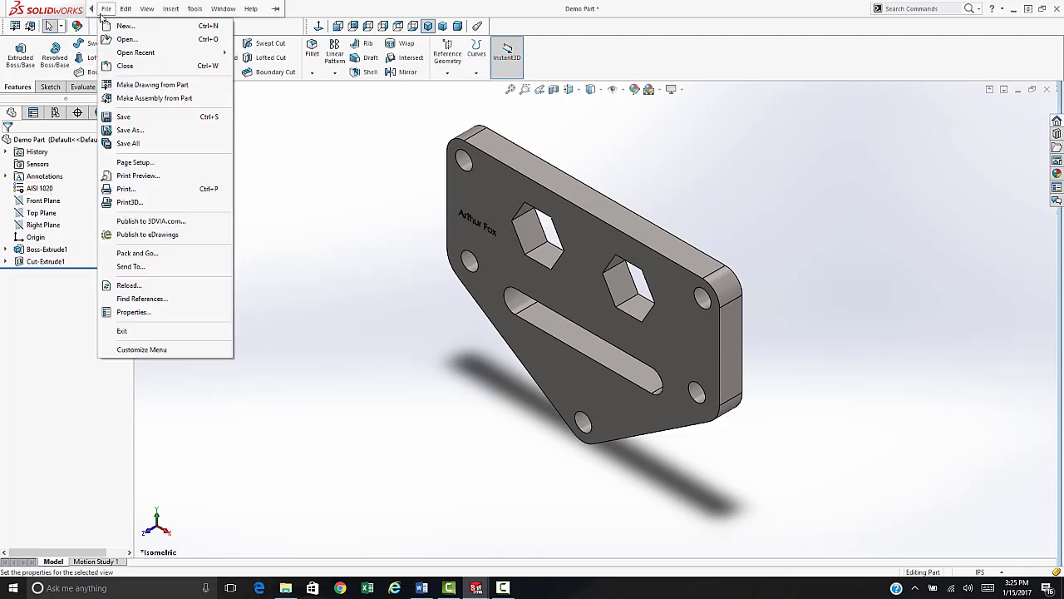
{"action": "left_click", "coordinate": [146, 313]}
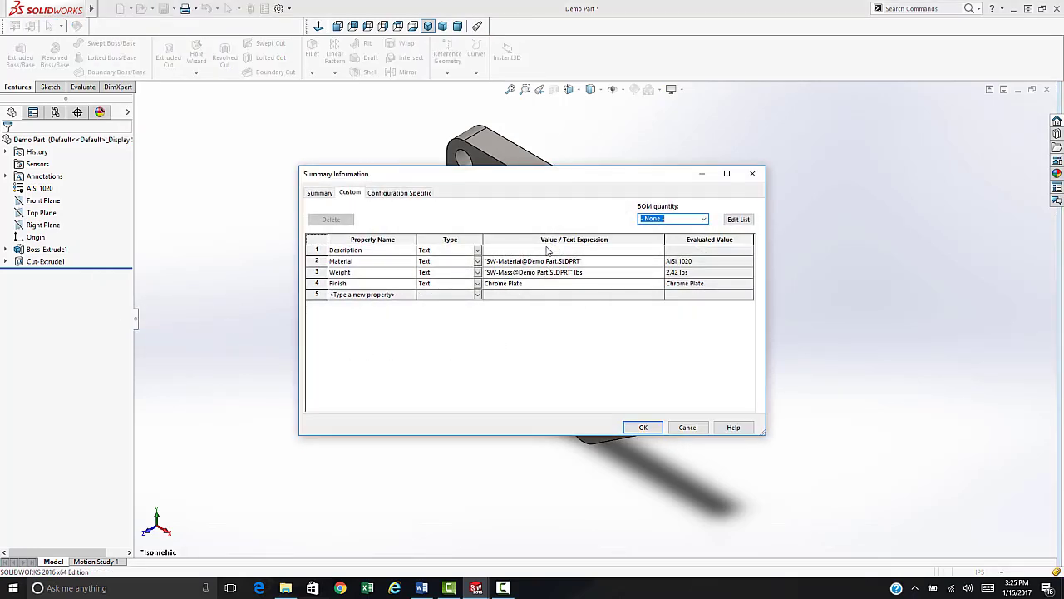
{"action": "left_click", "coordinate": [642, 426]}
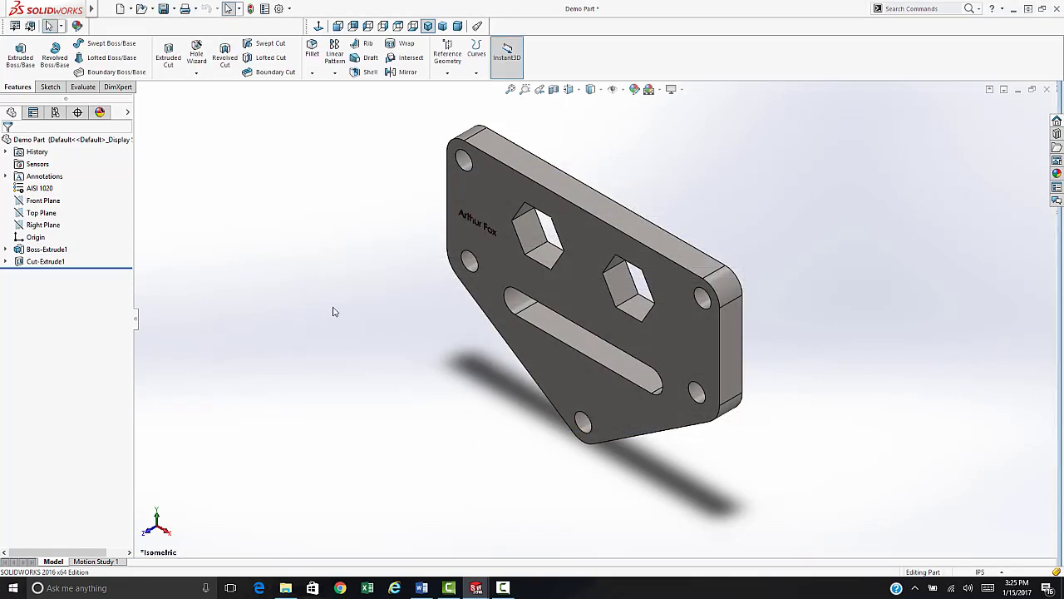
Return to the drawing sheet, enter Part Art Made as the title in the title block and accept the title block data.
{"action": "key", "text": "ctrl+Tab"}
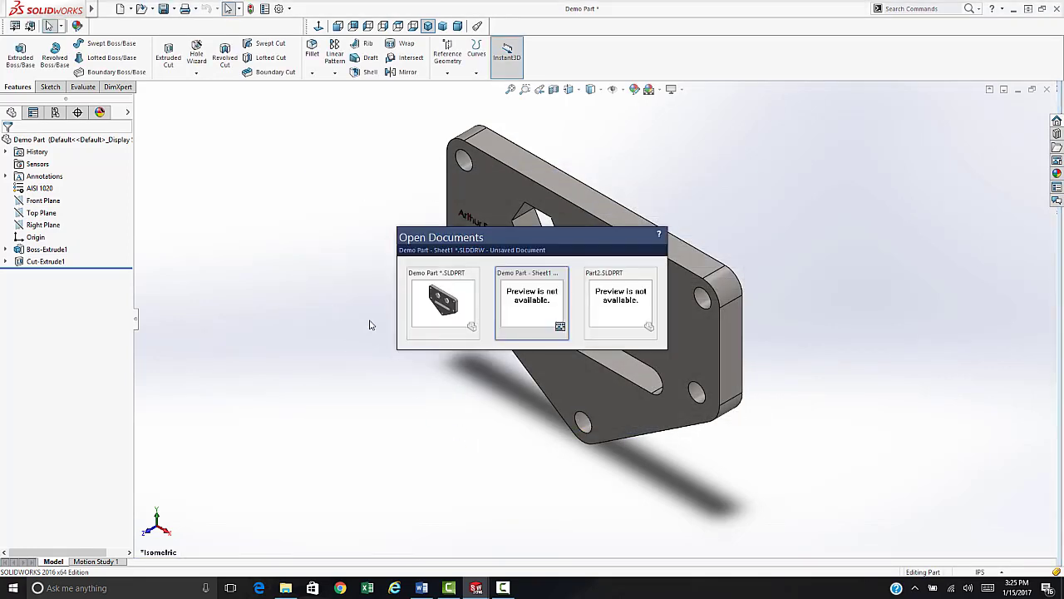
{"action": "left_click", "coordinate": [549, 320]}
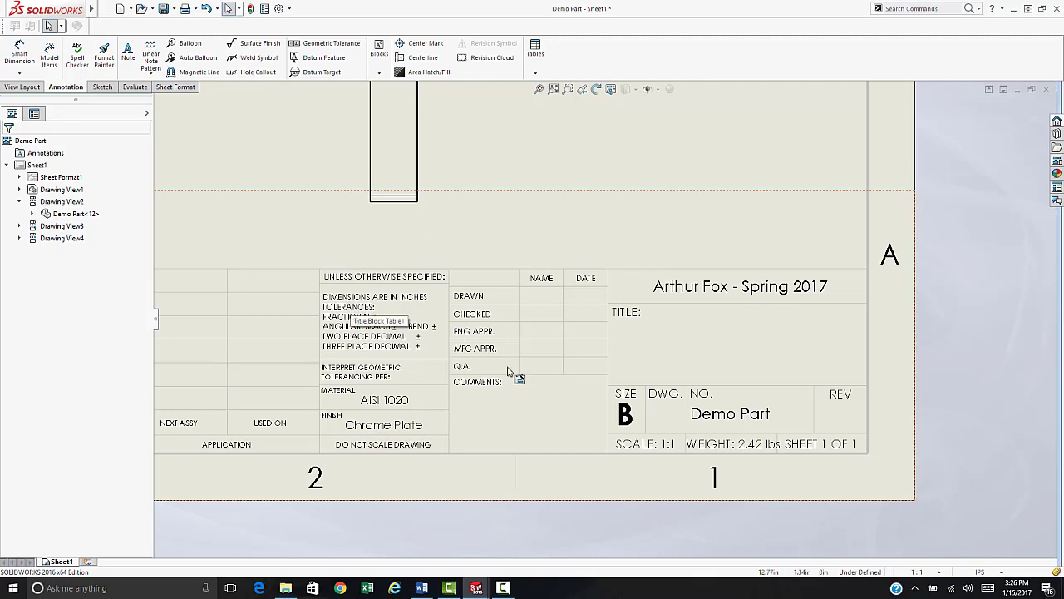
{"action": "double_click", "coordinate": [718, 345]}
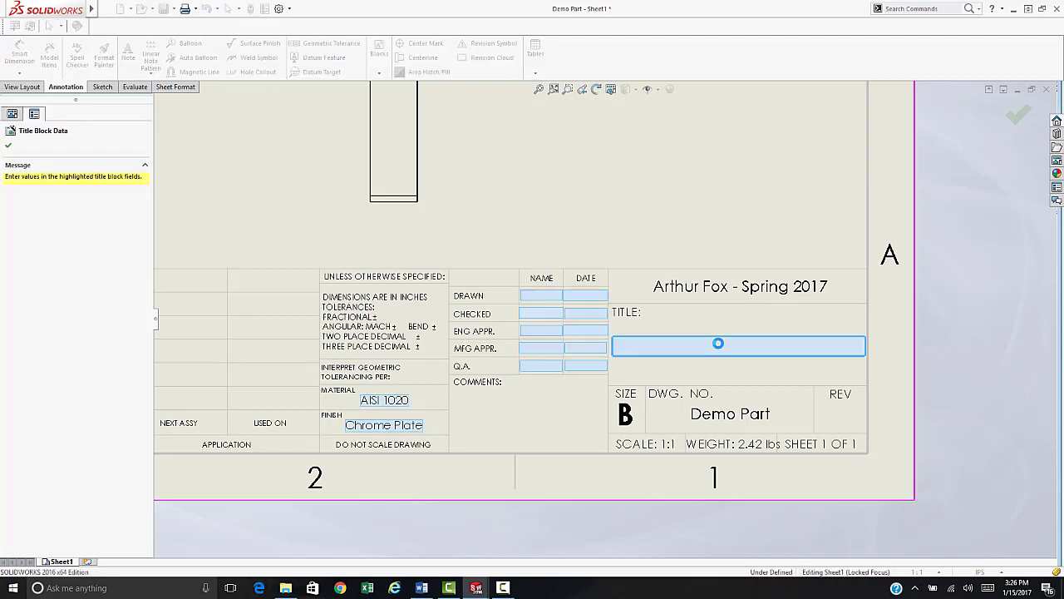
{"action": "left_click", "coordinate": [720, 347]}
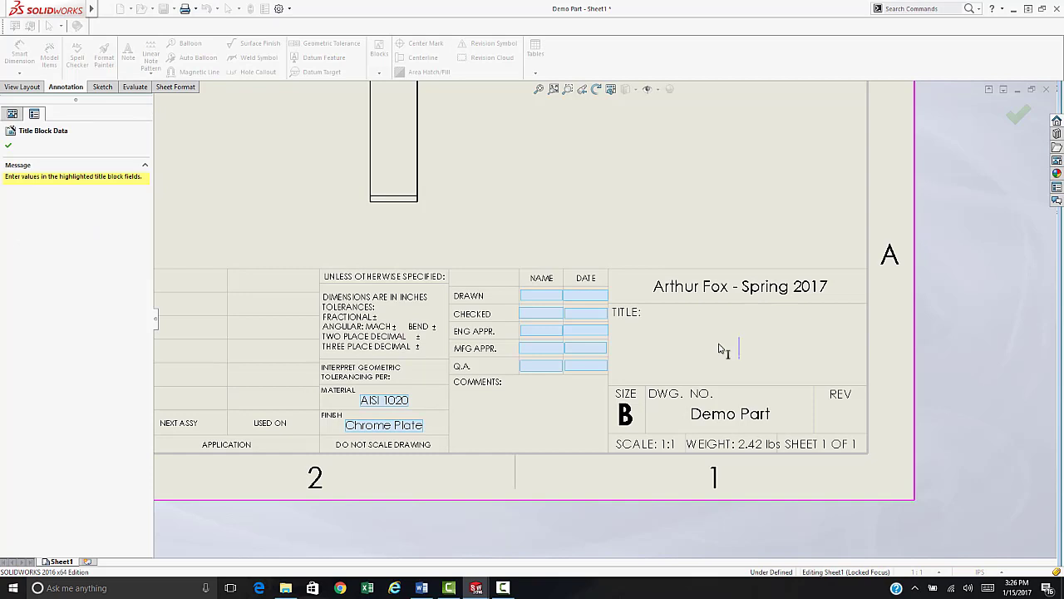
{"action": "type", "text": "Part"}
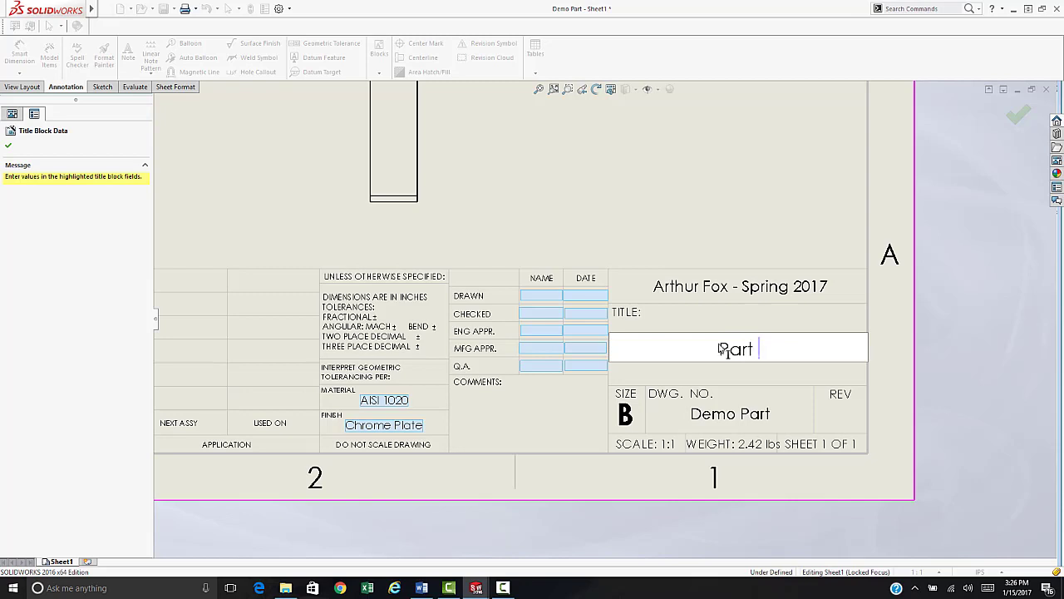
{"action": "type", "text": " Art Made"}
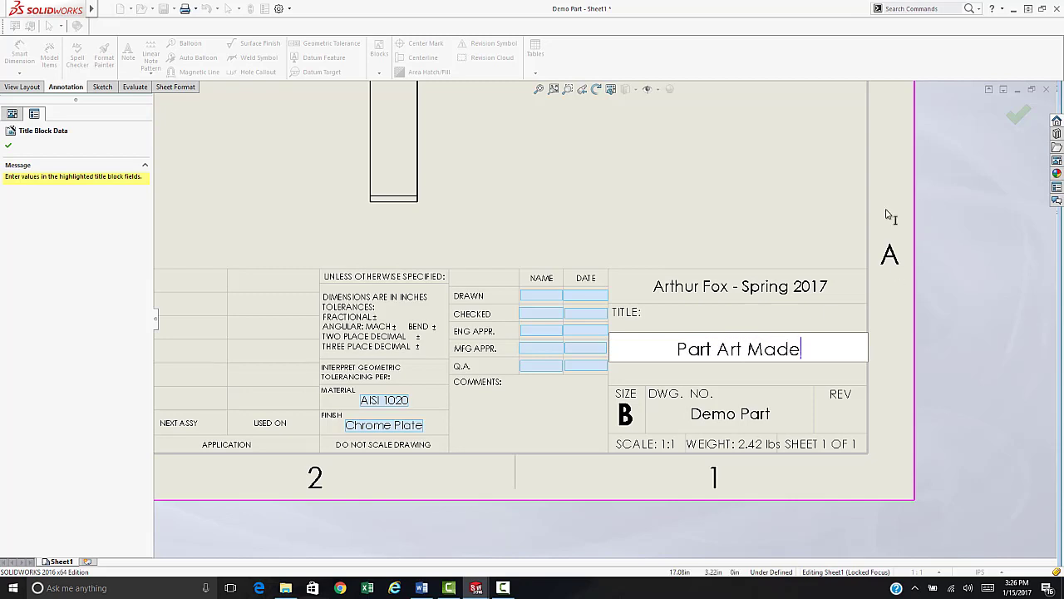
{"action": "left_click", "coordinate": [702, 240]}
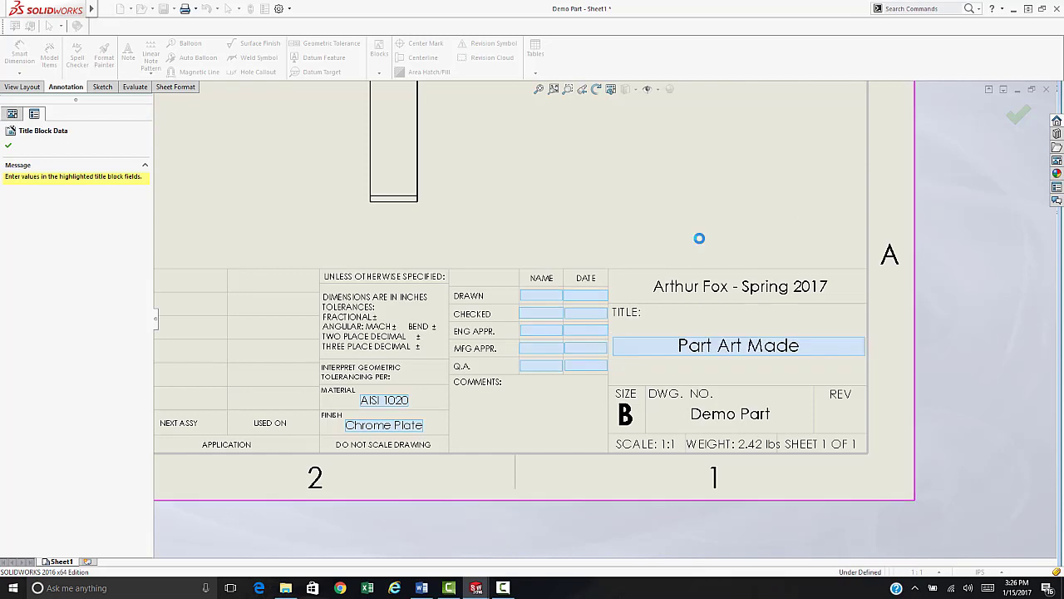
{"action": "left_click", "coordinate": [1018, 115]}
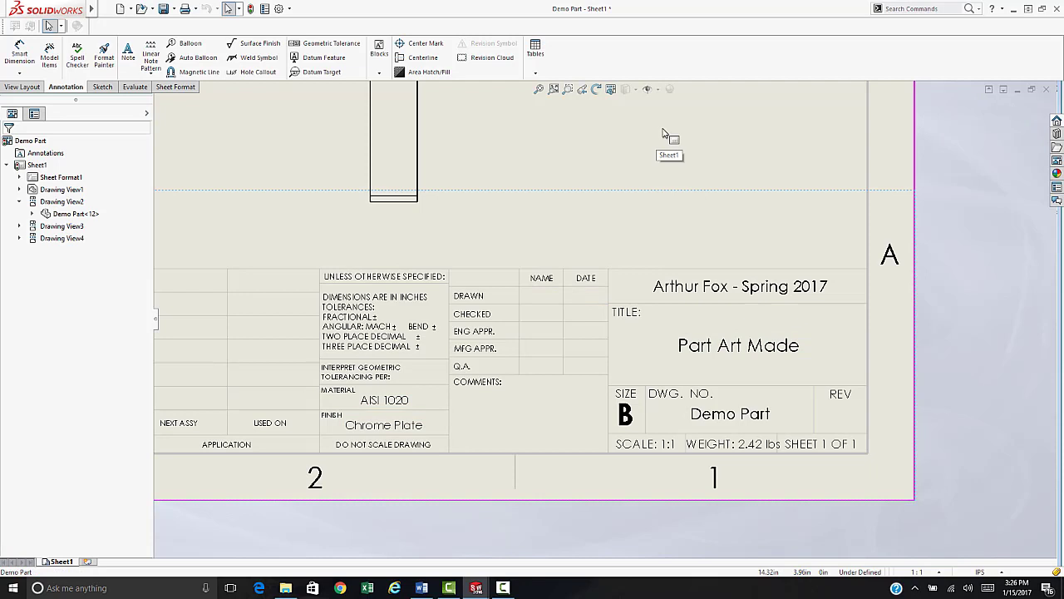
Switch back to the part and check the Description entry in its custom file properties.
{"action": "key", "text": "ctrl+Tab"}
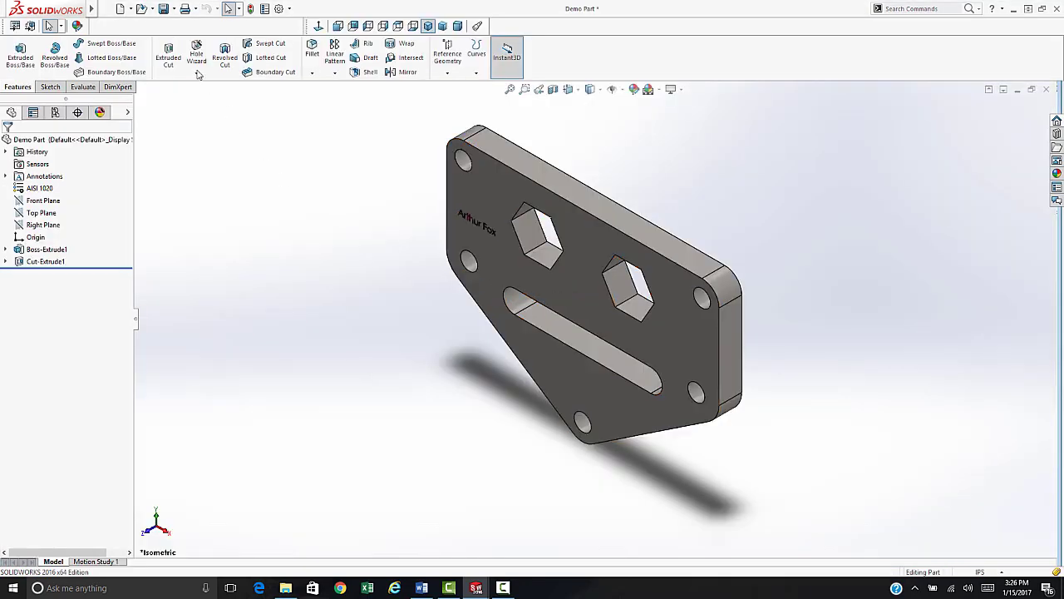
{"action": "left_click", "coordinate": [106, 8]}
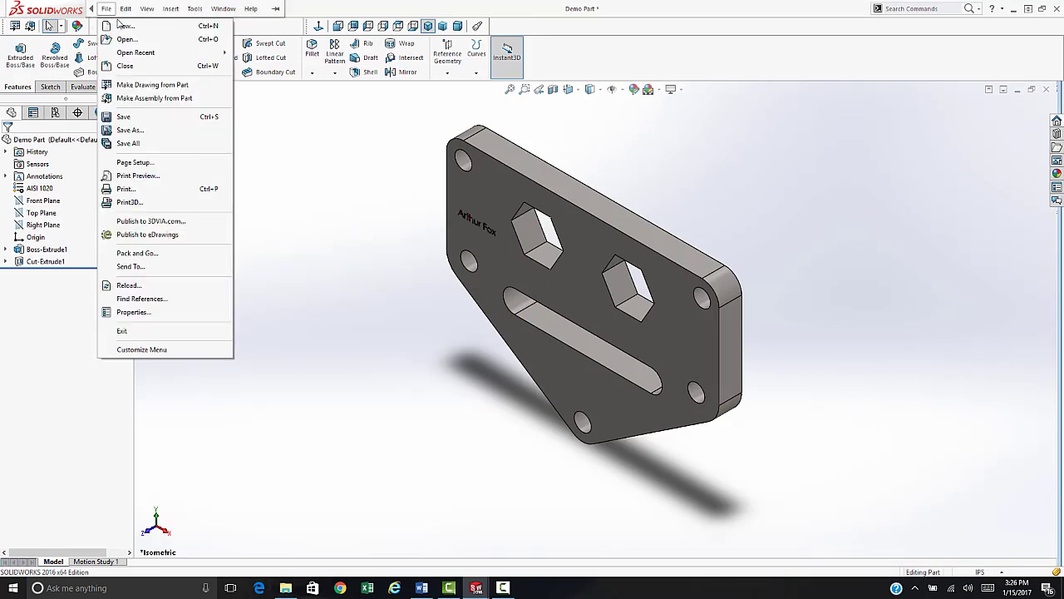
{"action": "left_click", "coordinate": [146, 313]}
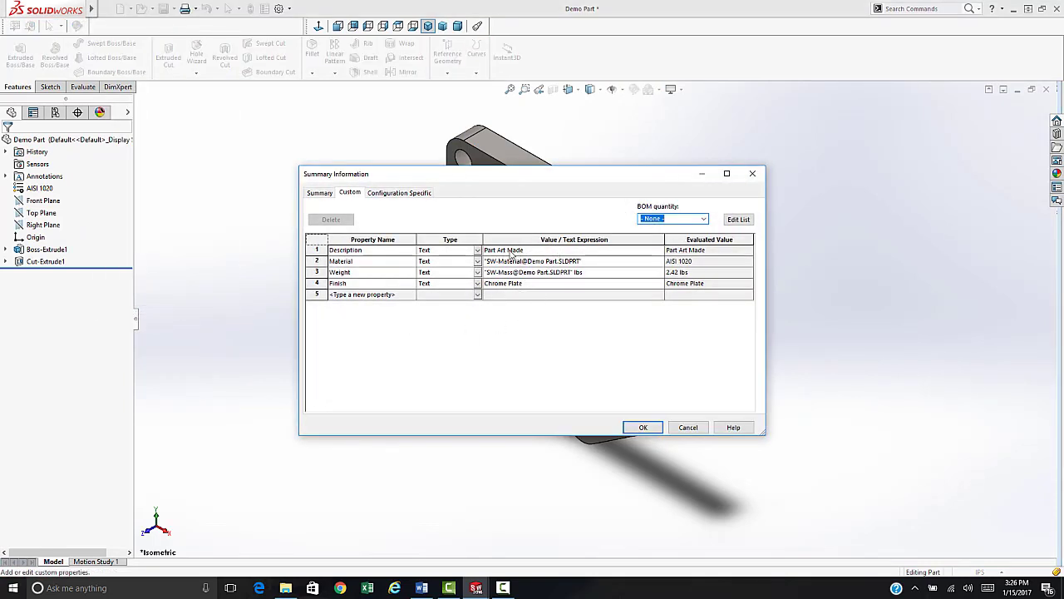
{"action": "left_click", "coordinate": [645, 426]}
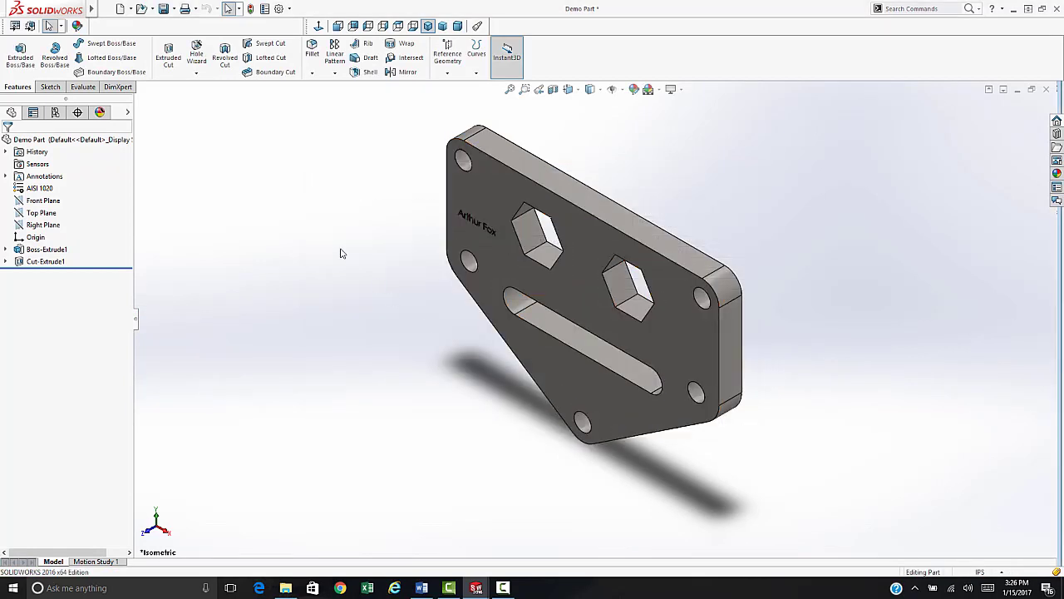